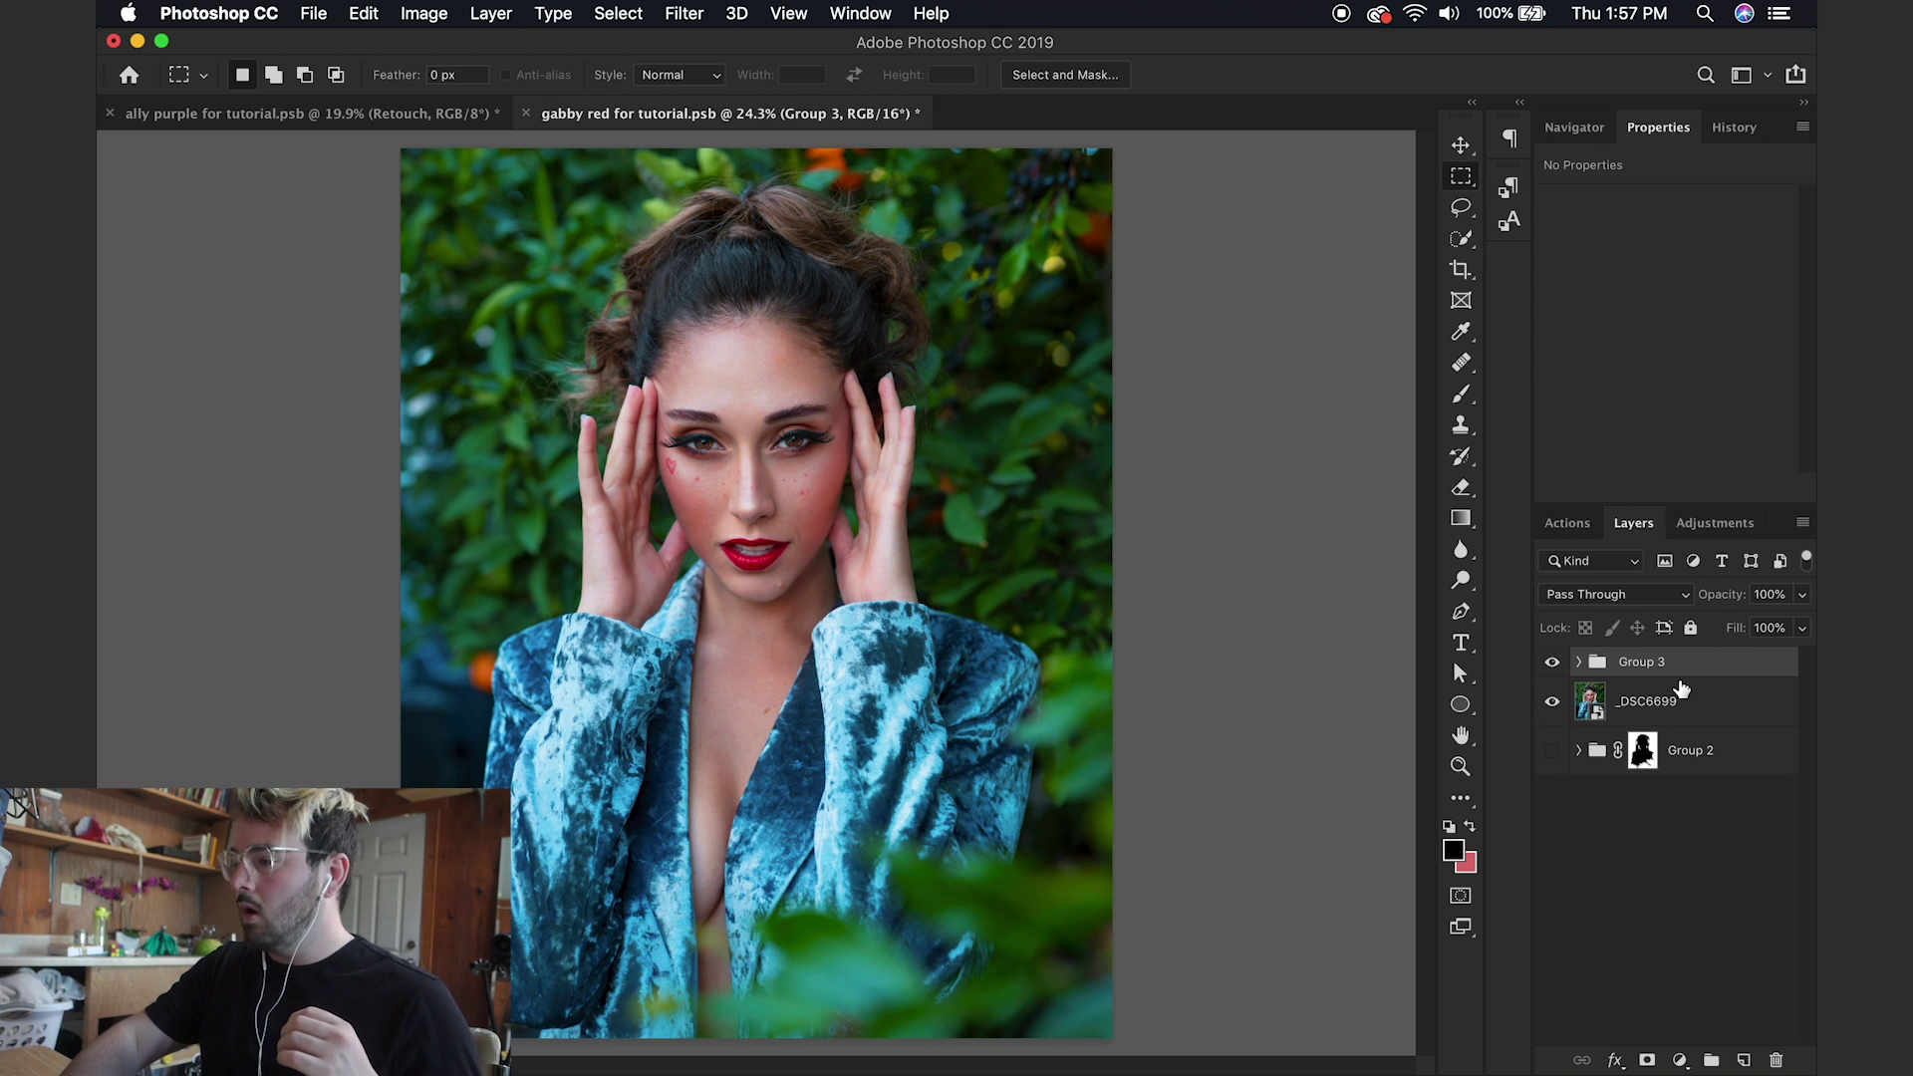
Step: Show the Adjustments panel's icon grid for the gabby red for tutorial.psb portrait
left_click(1720, 525)
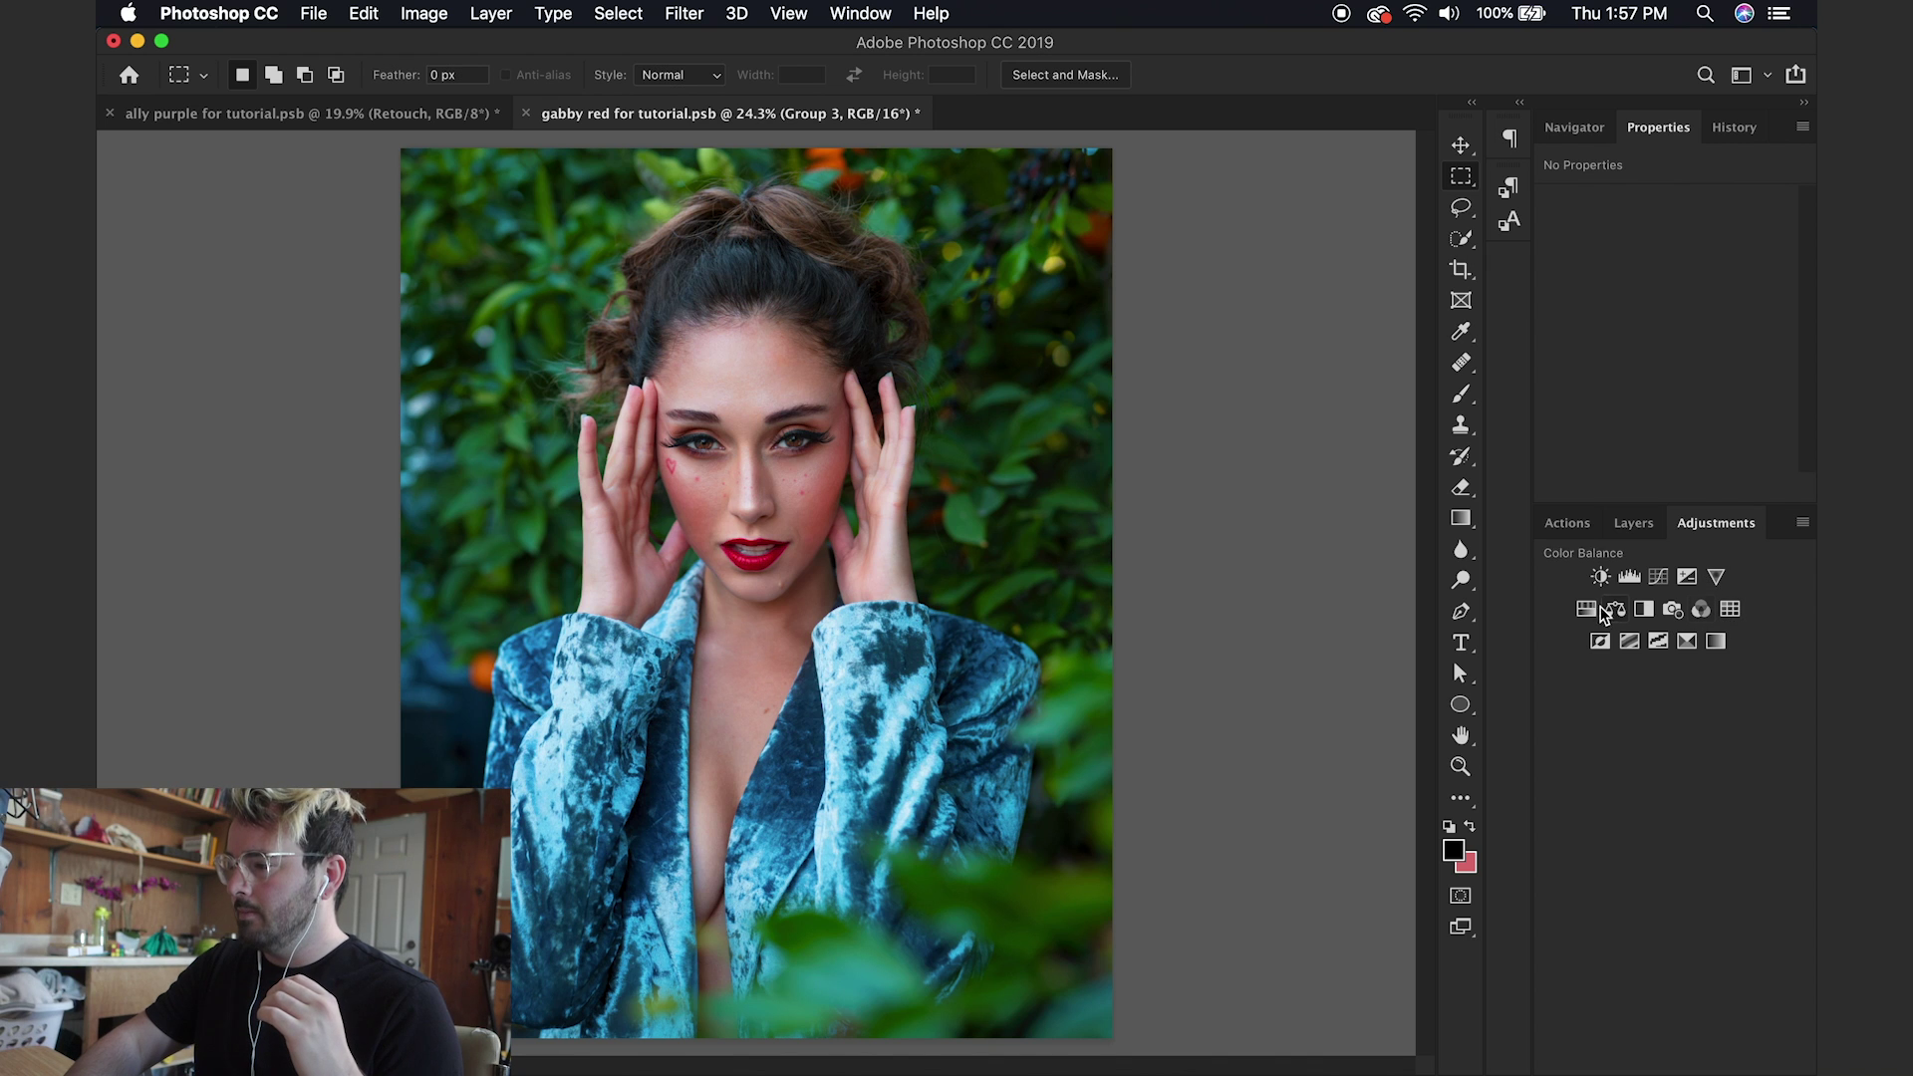
Step: Add a Selective Color layer and wrap it in a new group renamed 'coloring'
left_click(1686, 643)
left_click(1639, 525)
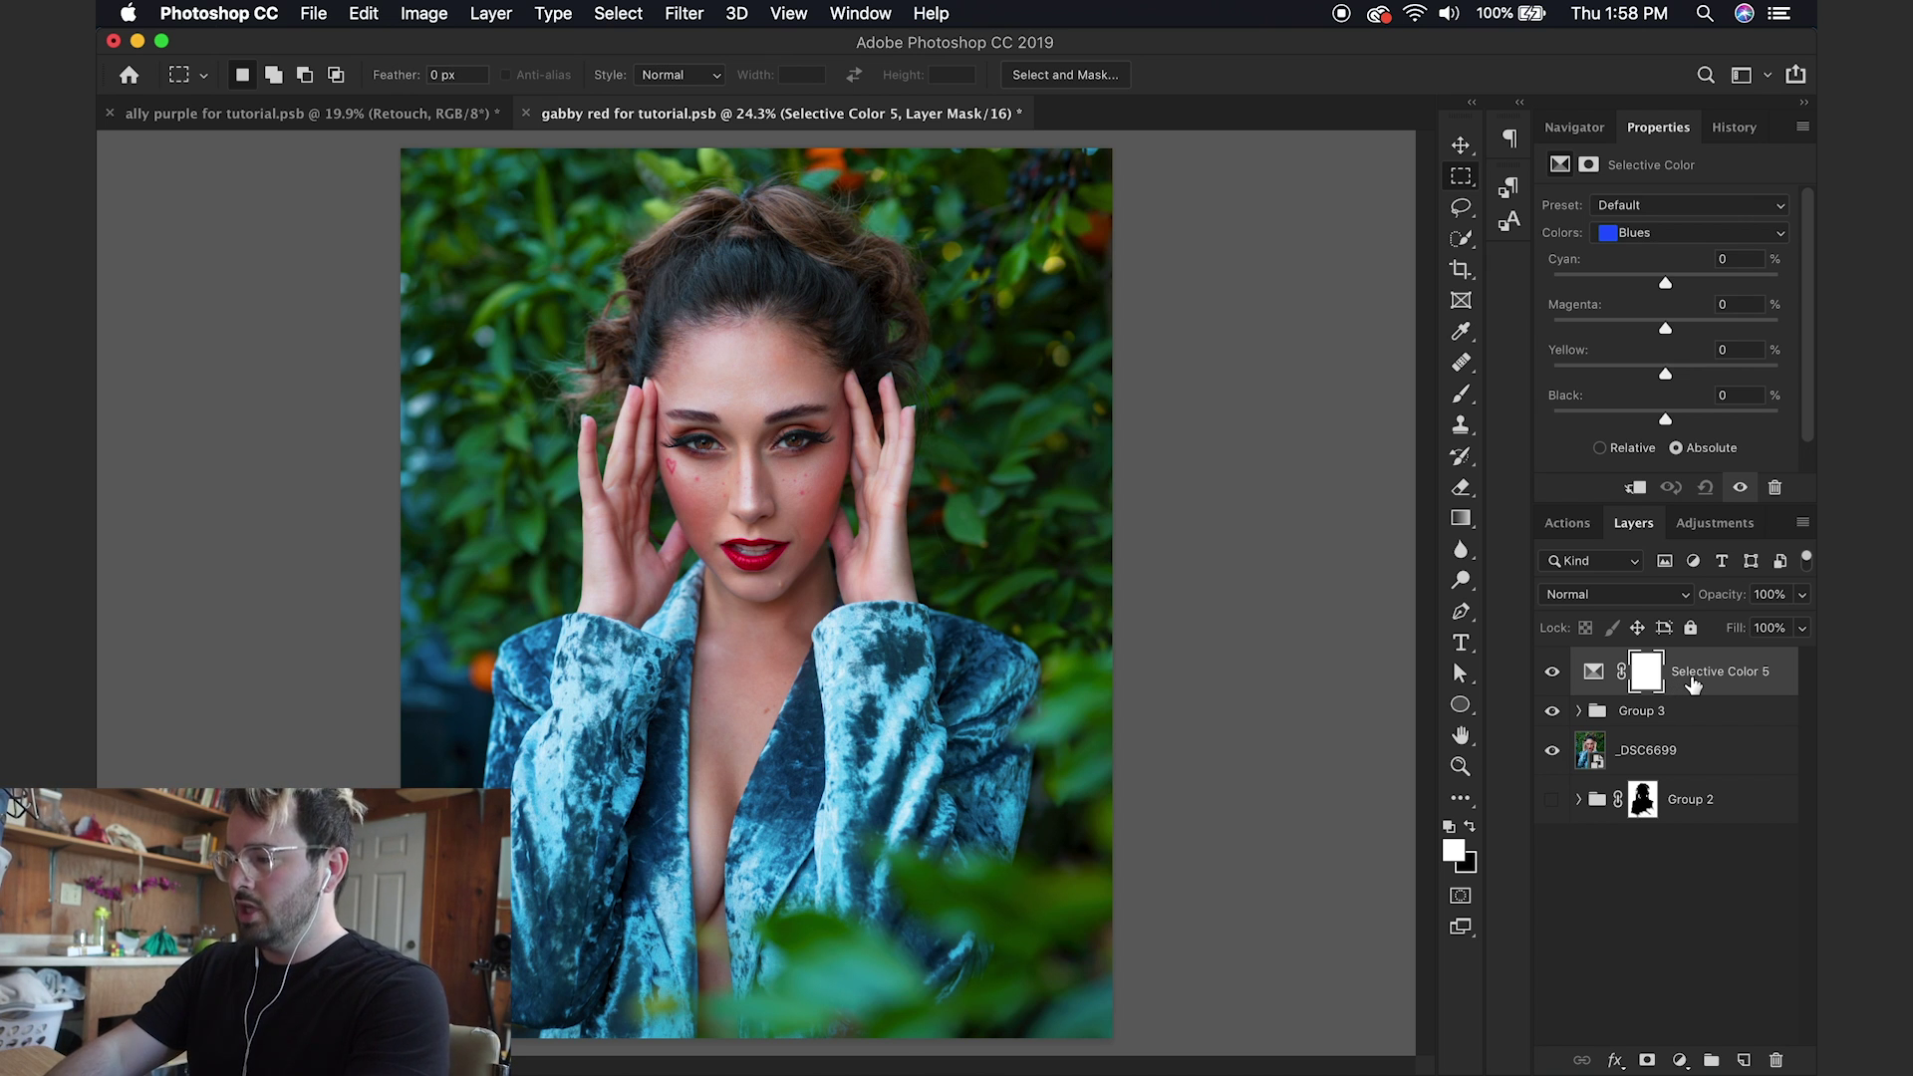
key("super+g")
double_click(1644, 661)
type("coloring")
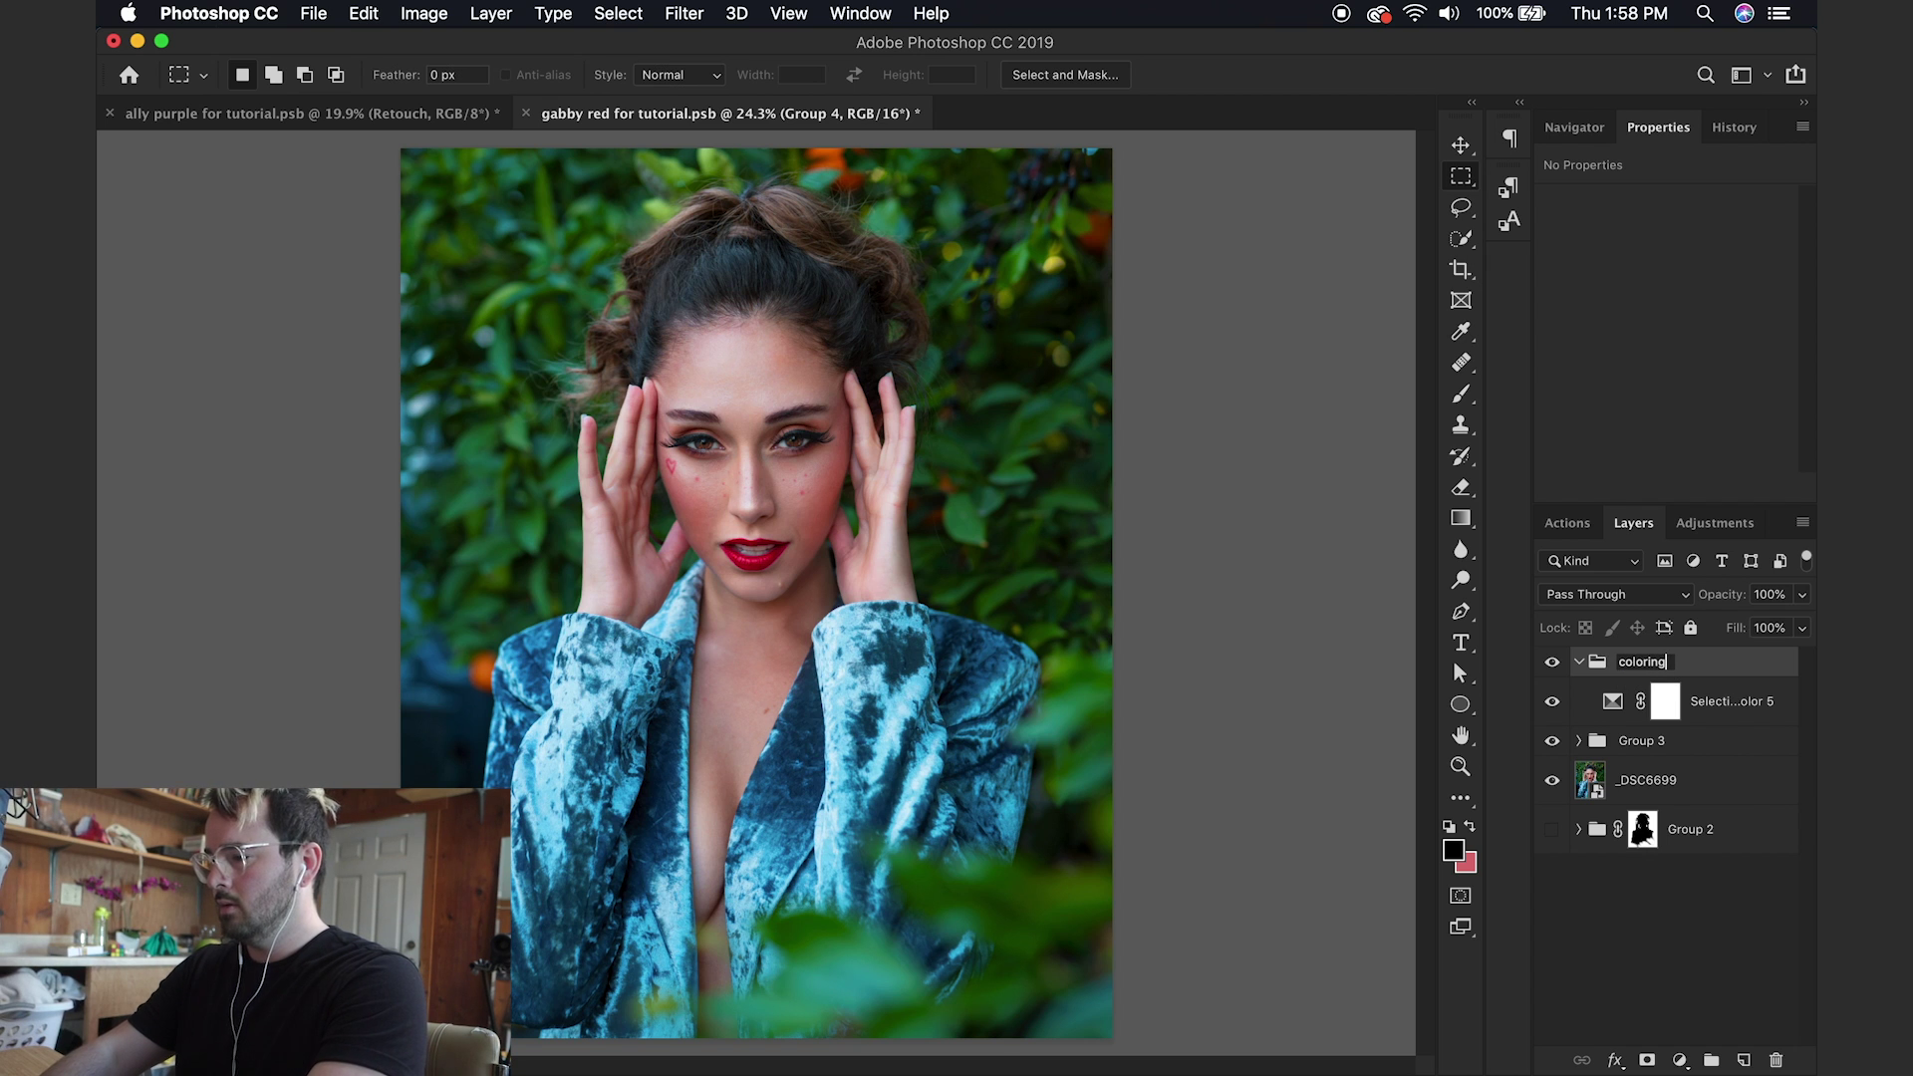
key("Return")
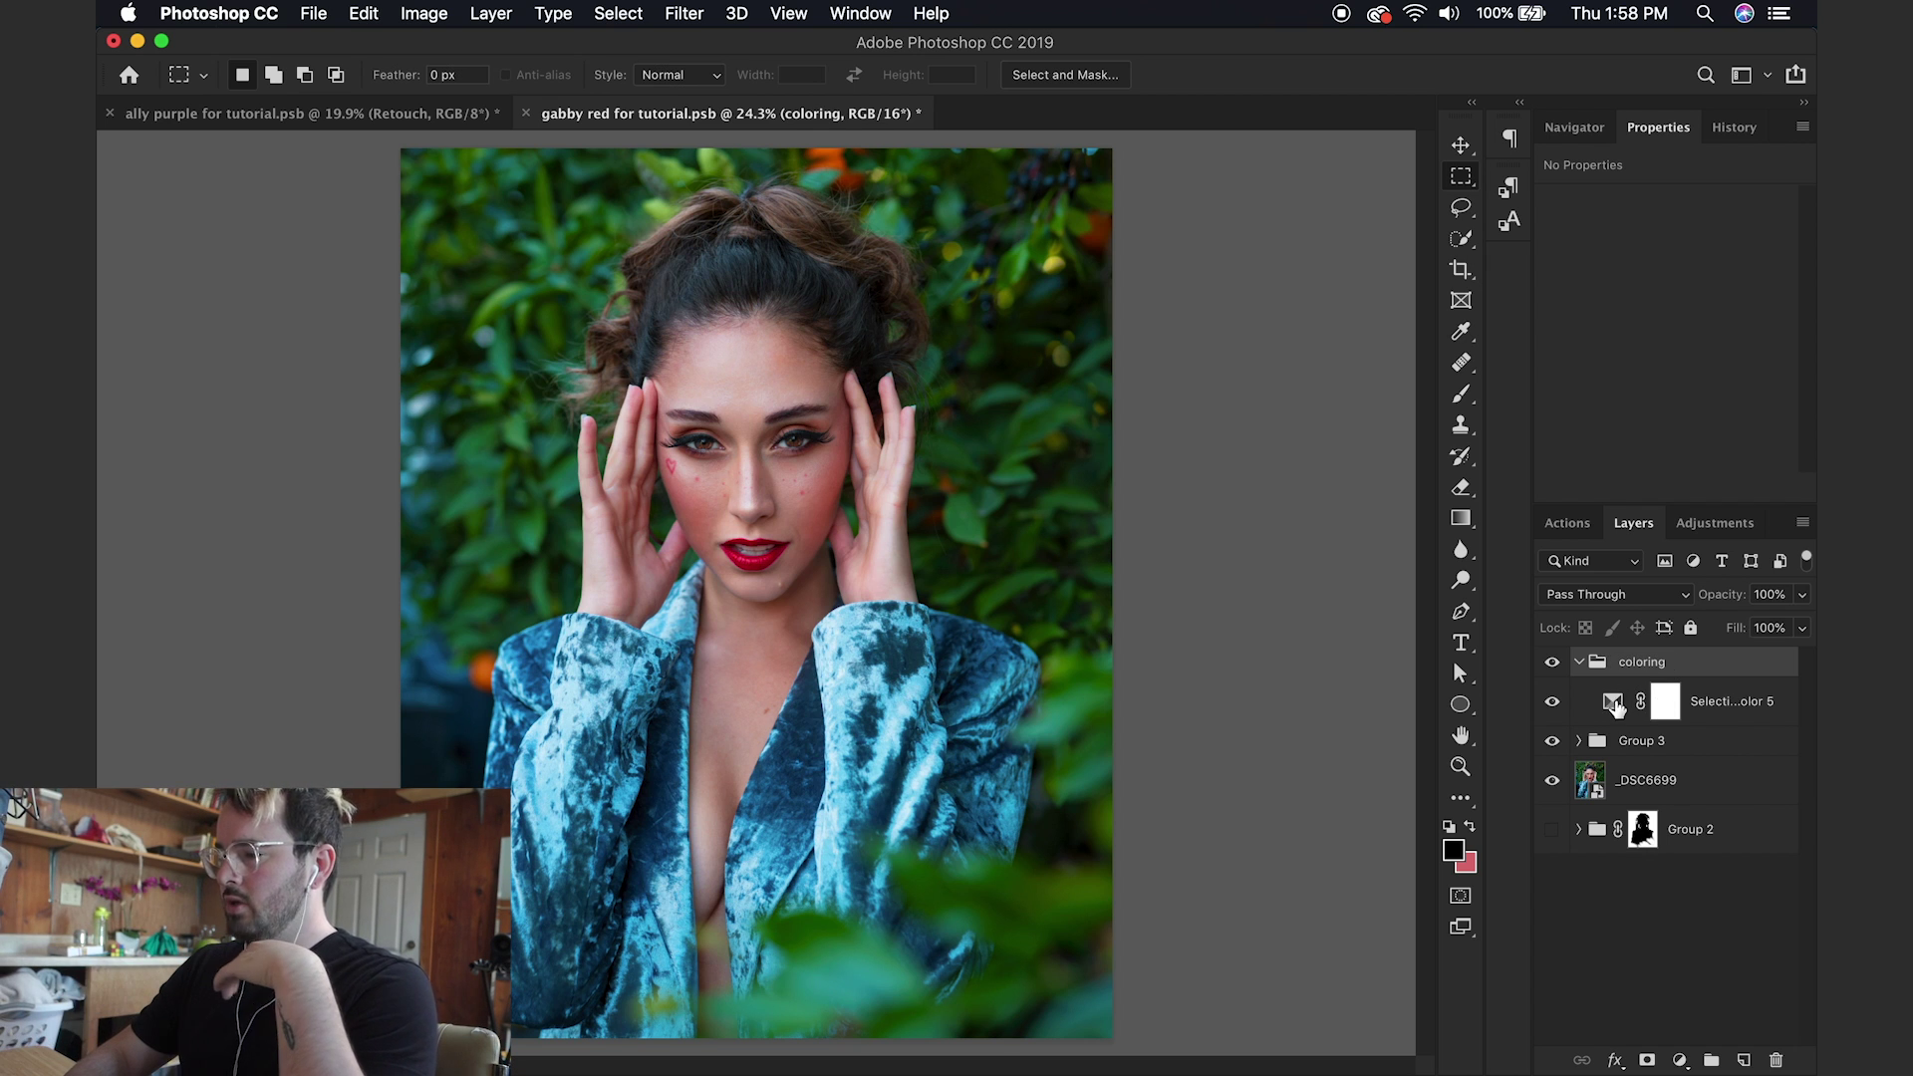
left_click_drag(1614, 702, 1613, 671)
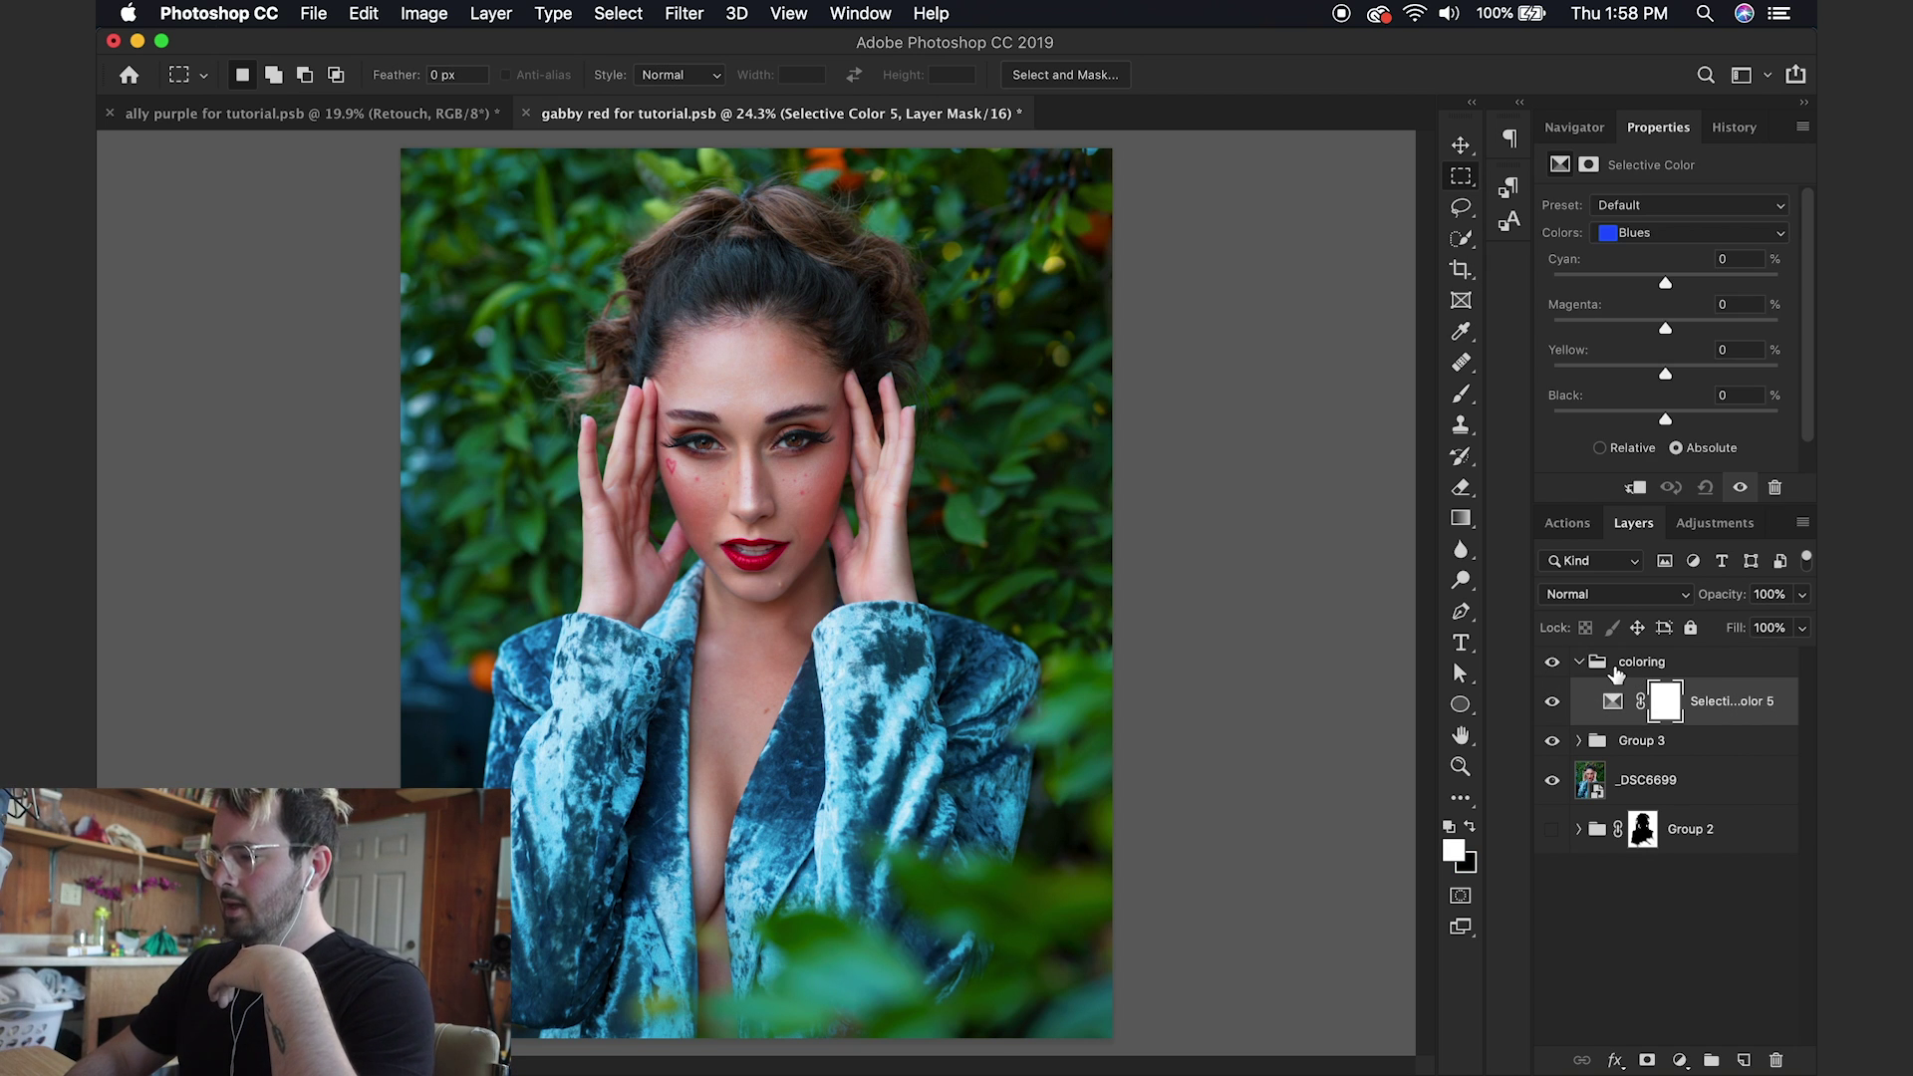
Step: Quick-select the woman's hair and jacket on _DSC6699, excluding the foliage, and mask it
left_click(1646, 785)
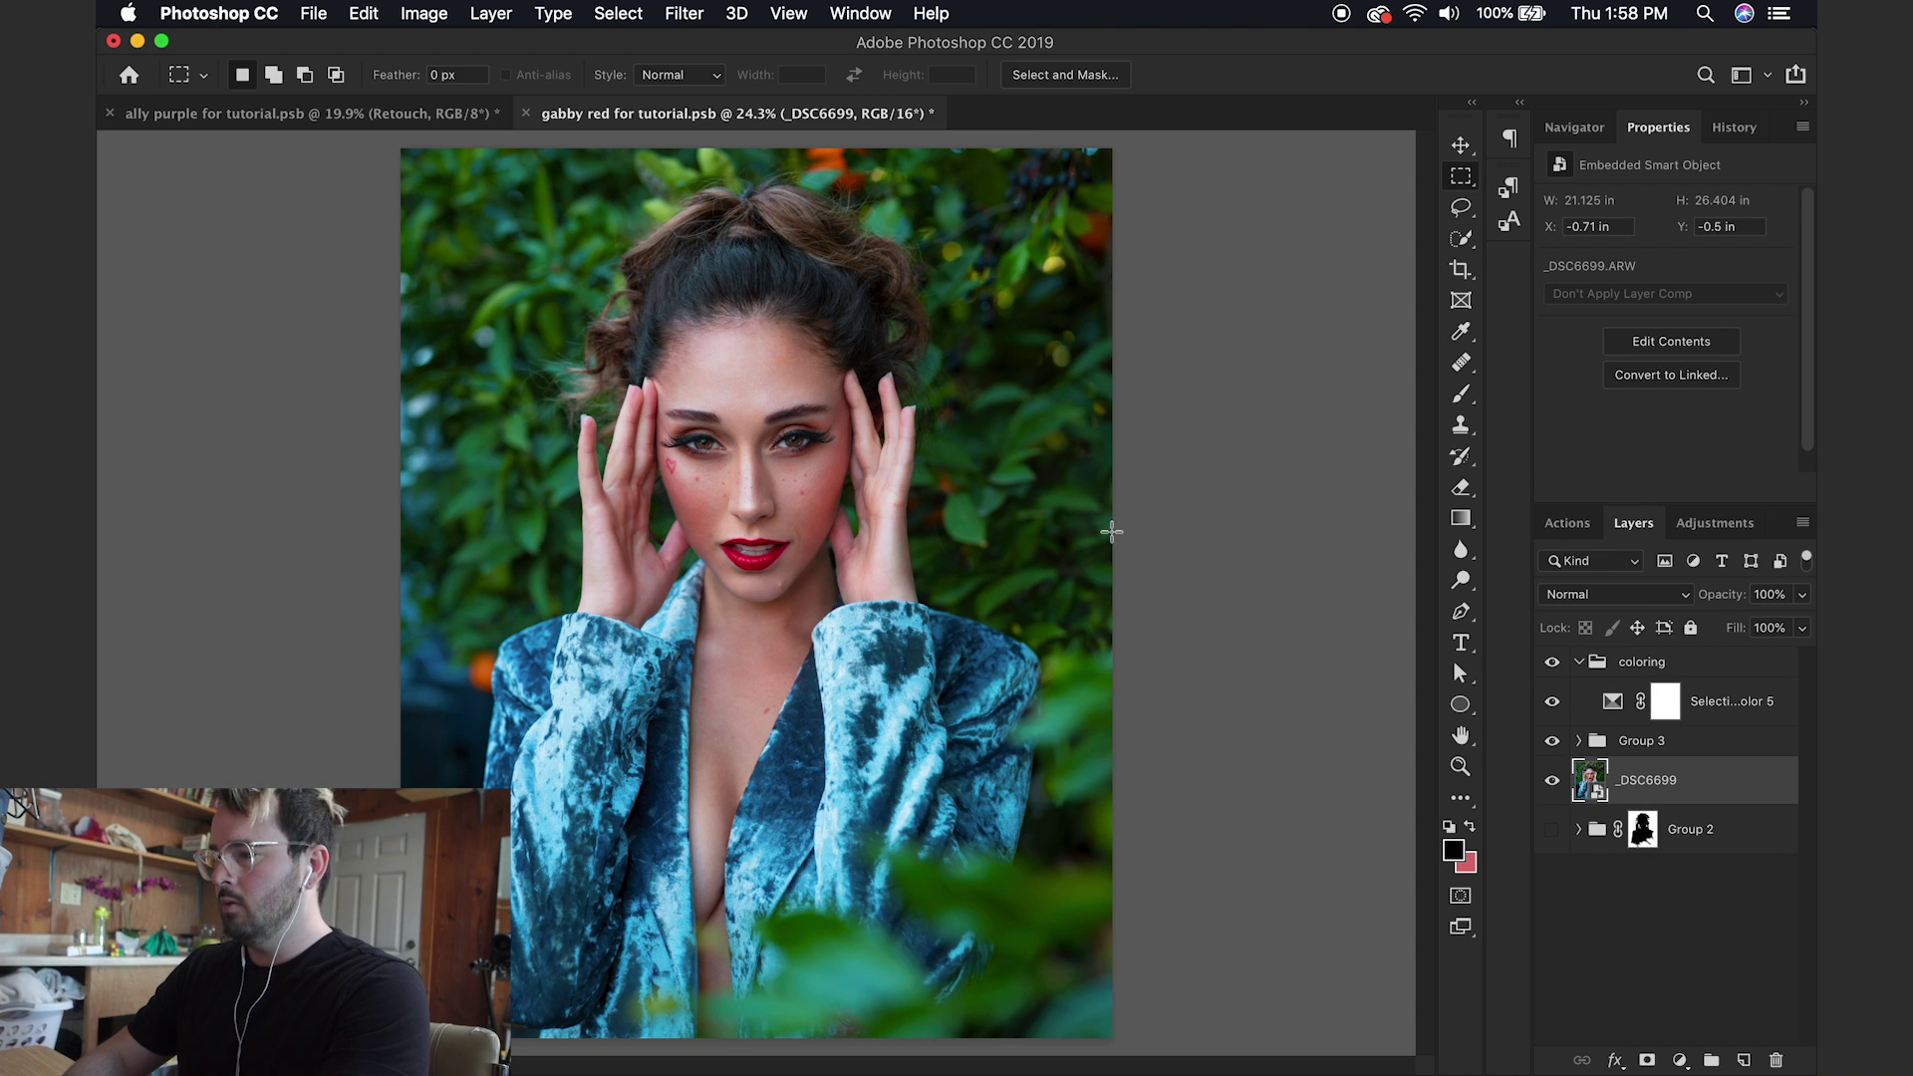
key("w")
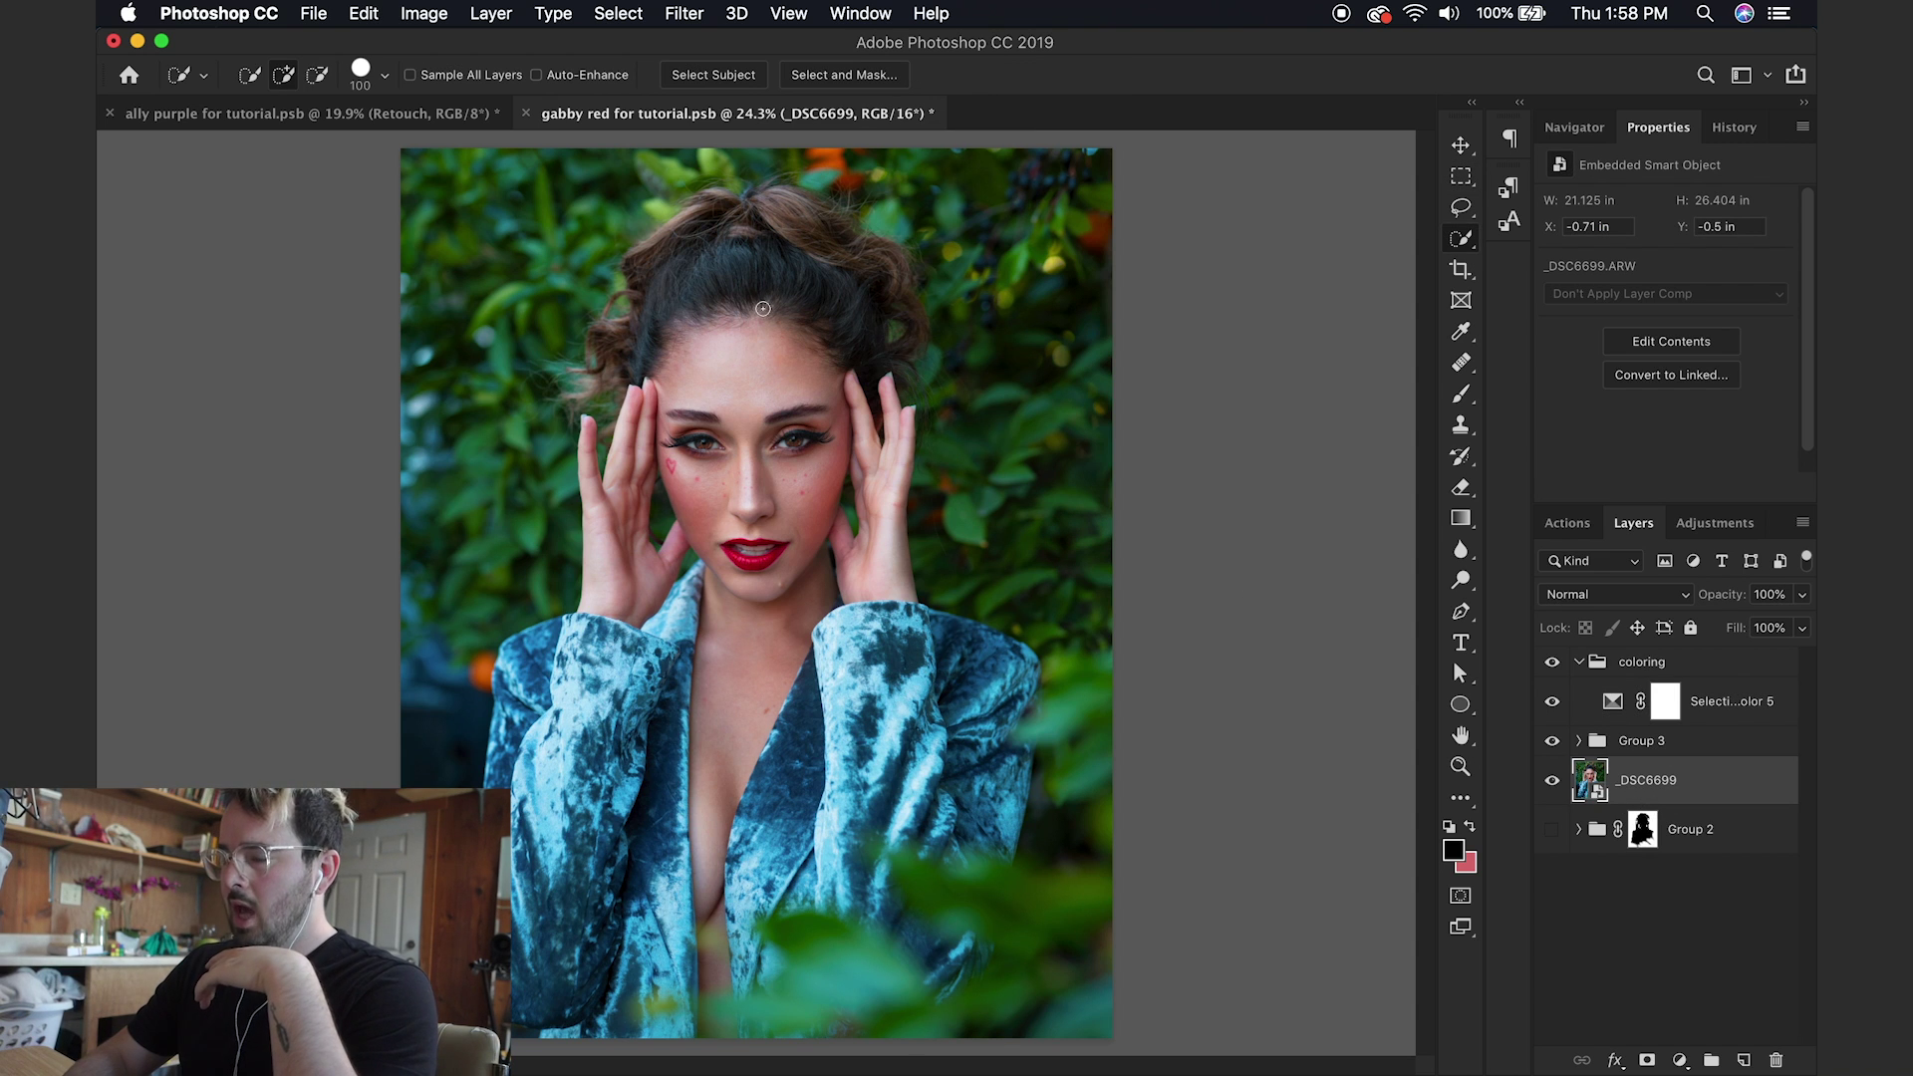
left_click(760, 265)
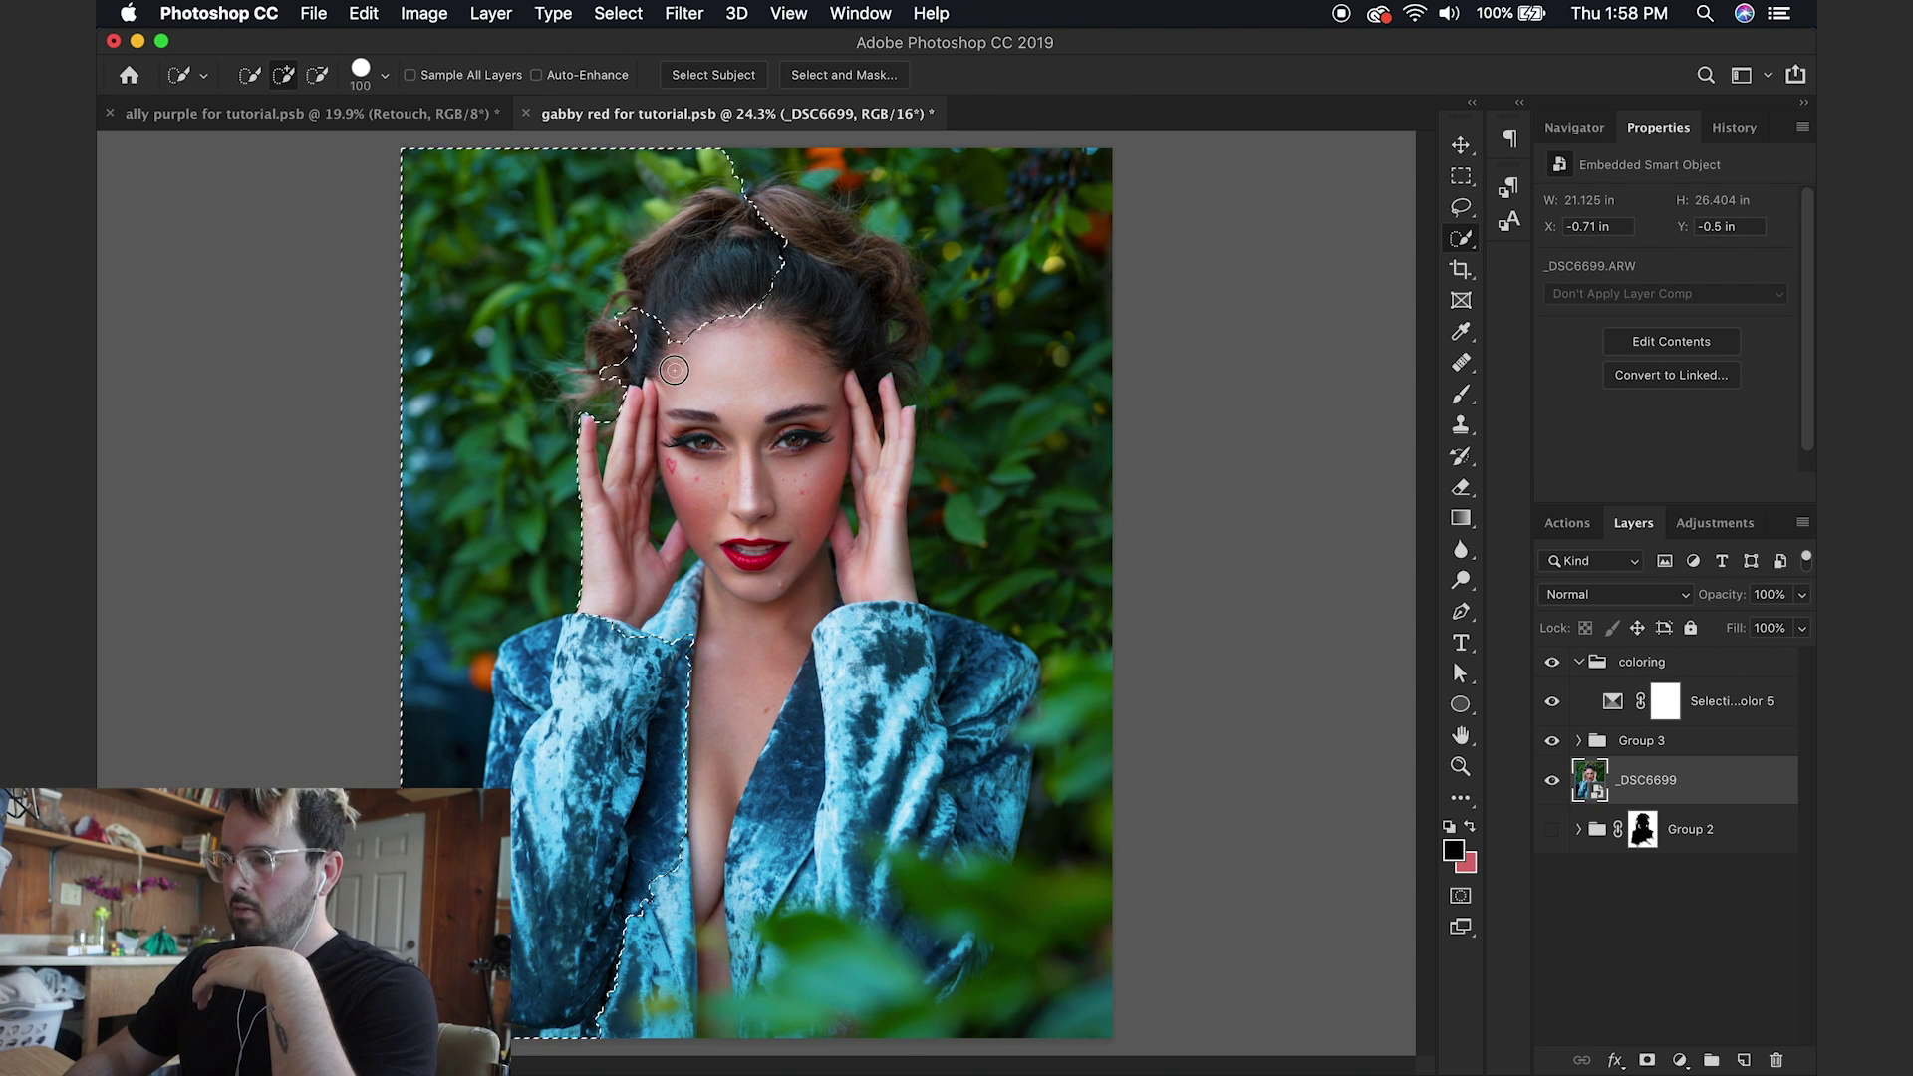
mouse_move(758, 297)
left_mouse_down()
mouse_move(793, 275)
mouse_move(814, 306)
mouse_move(888, 318)
mouse_move(840, 265)
left_mouse_up()
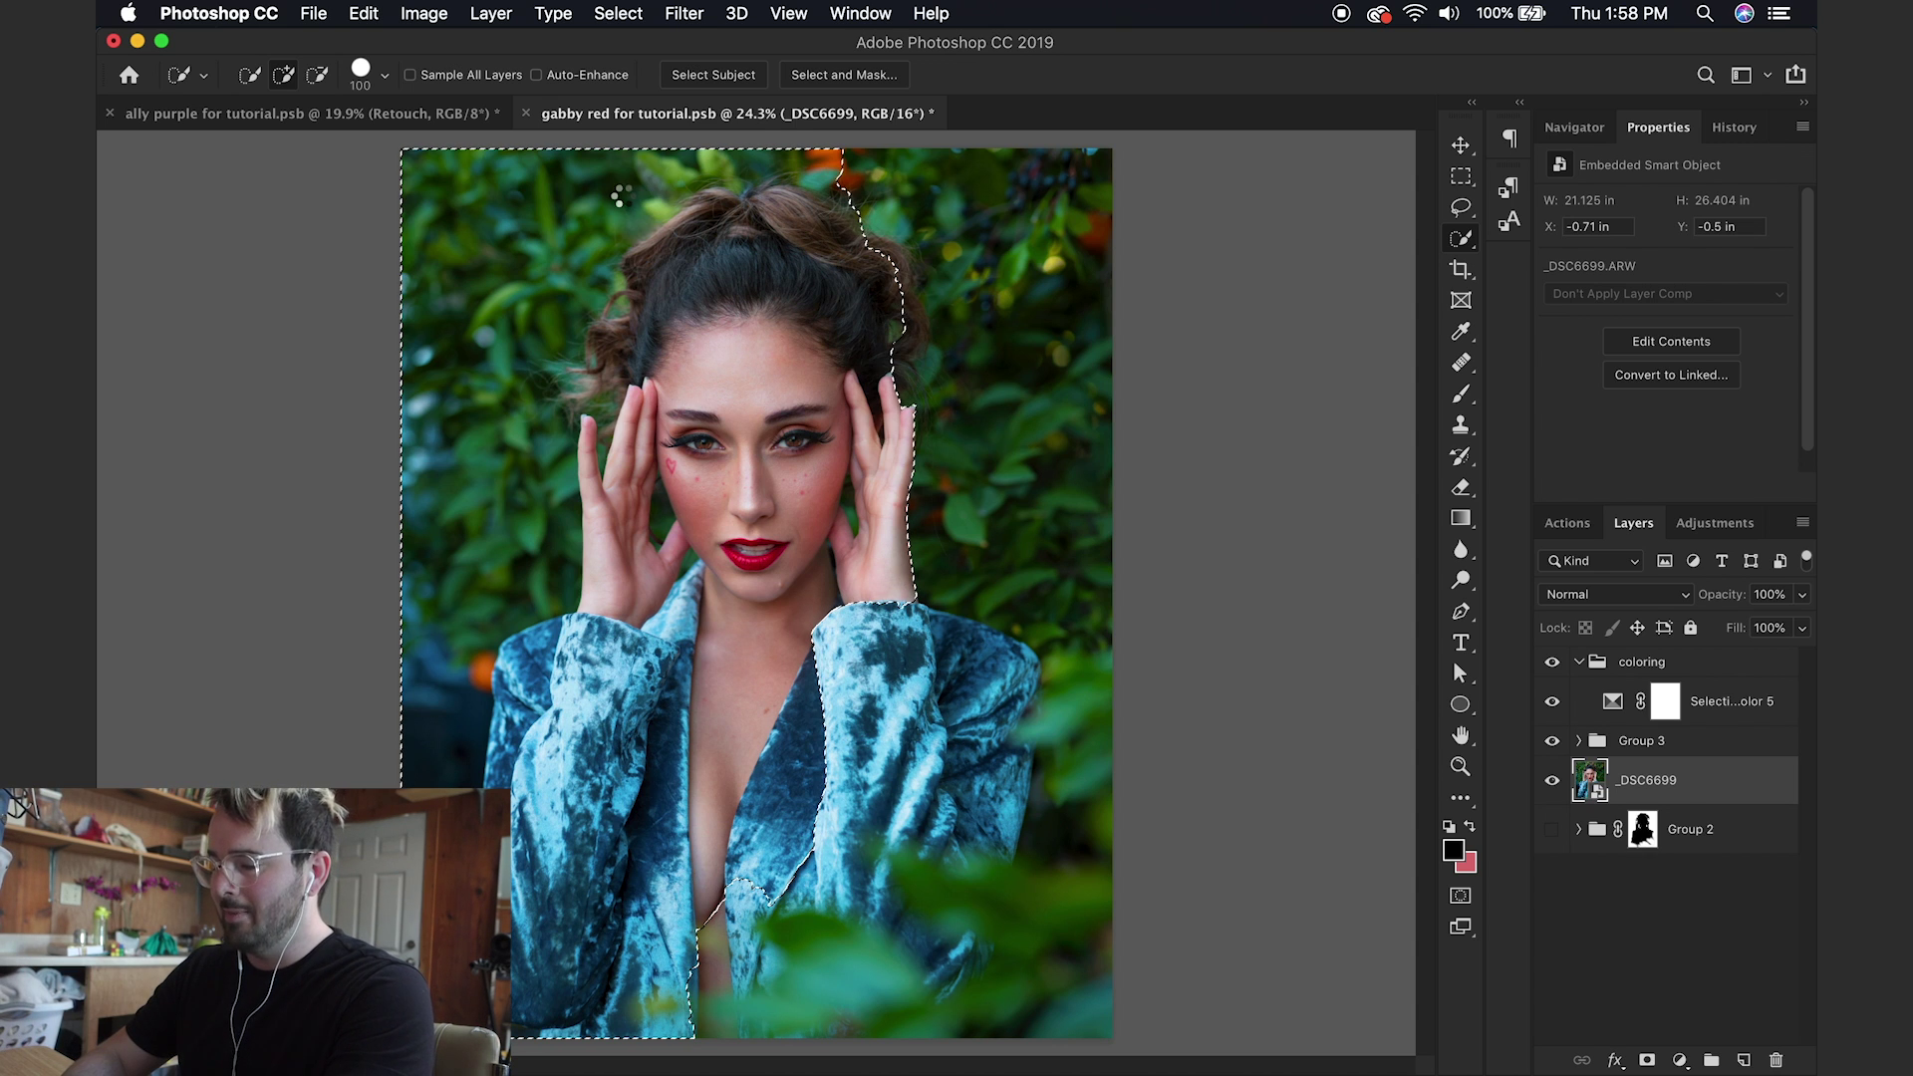
mouse_move(567, 188)
left_mouse_down()
mouse_move(598, 164)
mouse_move(498, 377)
mouse_move(484, 442)
mouse_move(514, 428)
mouse_move(461, 547)
mouse_move(446, 666)
left_mouse_up()
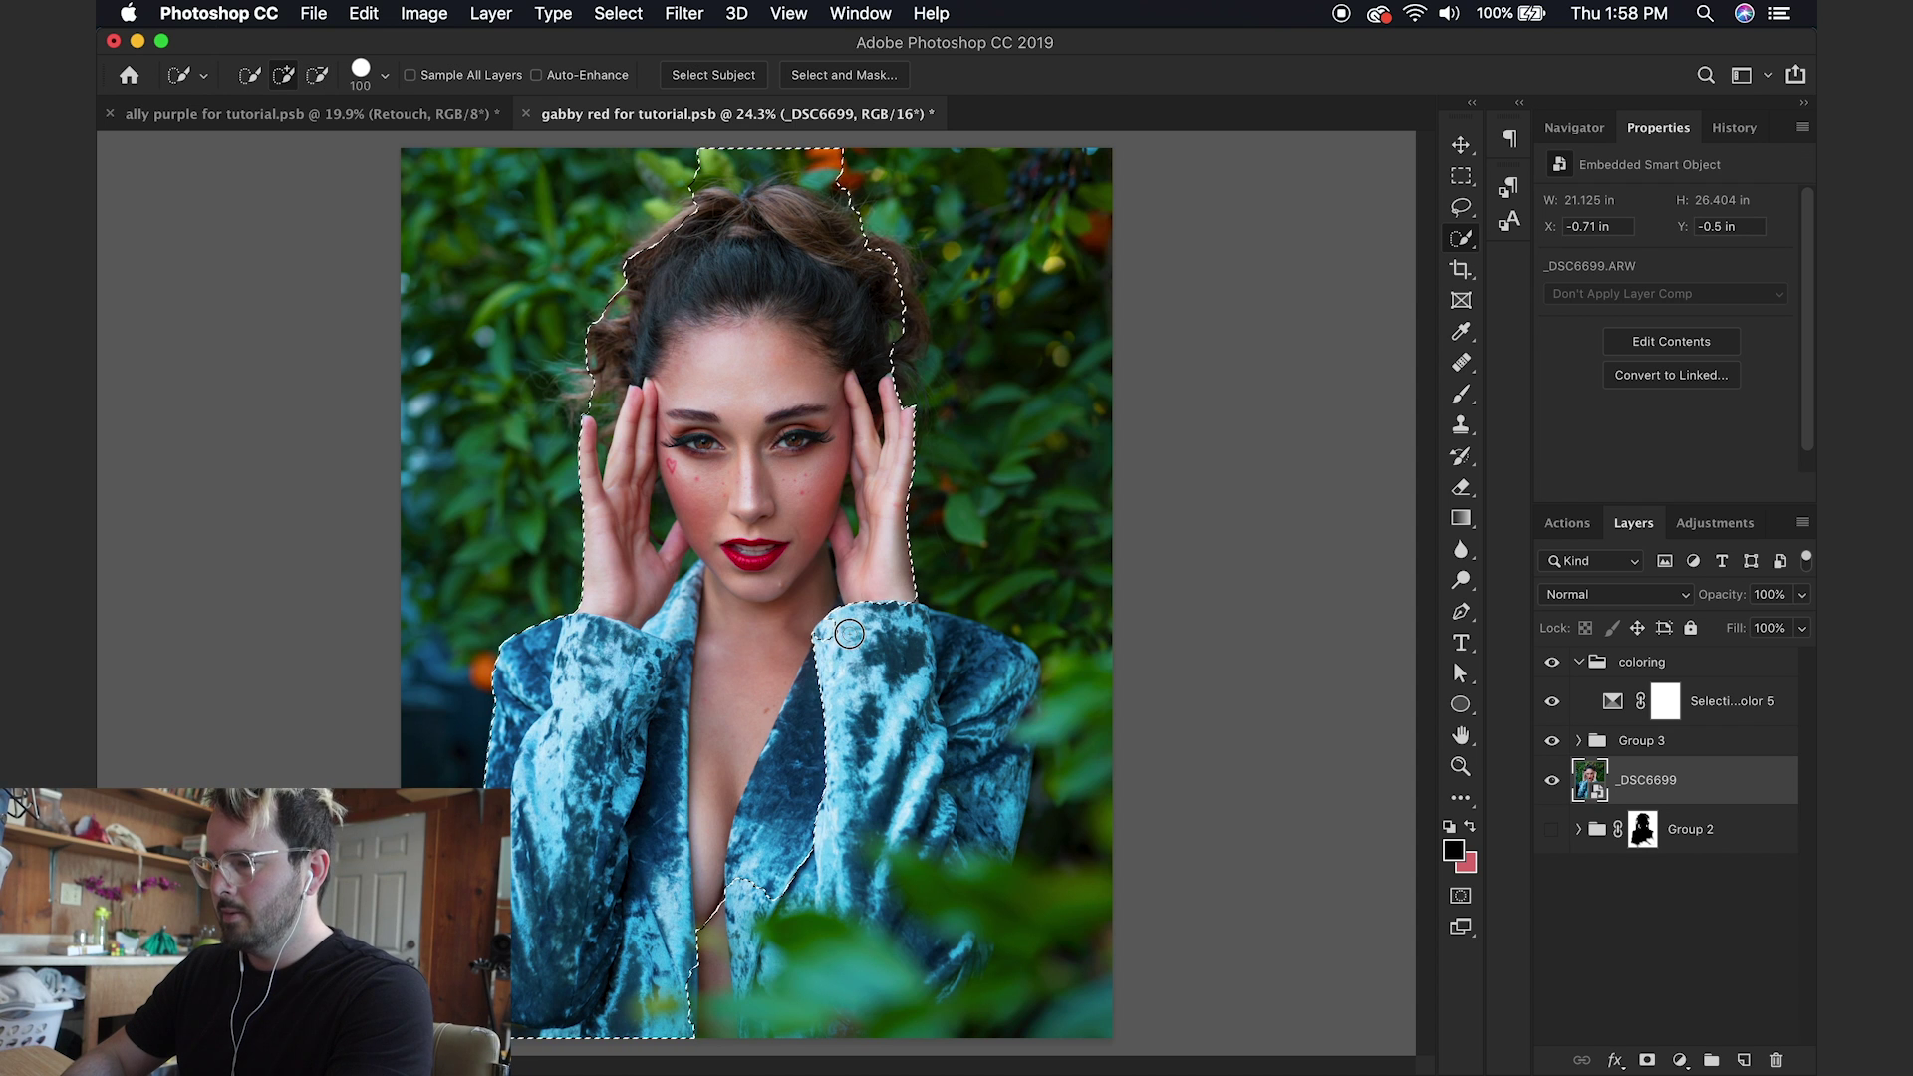
left_click_drag(912, 638, 868, 757)
mouse_move(901, 657)
left_mouse_down()
mouse_move(949, 709)
mouse_move(918, 785)
mouse_move(896, 803)
mouse_move(867, 708)
mouse_move(816, 835)
mouse_move(744, 891)
mouse_move(722, 967)
left_mouse_up()
mouse_move(922, 771)
left_mouse_down()
mouse_move(971, 817)
mouse_move(975, 708)
mouse_move(1021, 668)
mouse_move(996, 777)
mouse_move(946, 817)
mouse_move(912, 809)
mouse_move(986, 837)
mouse_move(891, 827)
mouse_move(896, 908)
mouse_move(877, 902)
left_mouse_up()
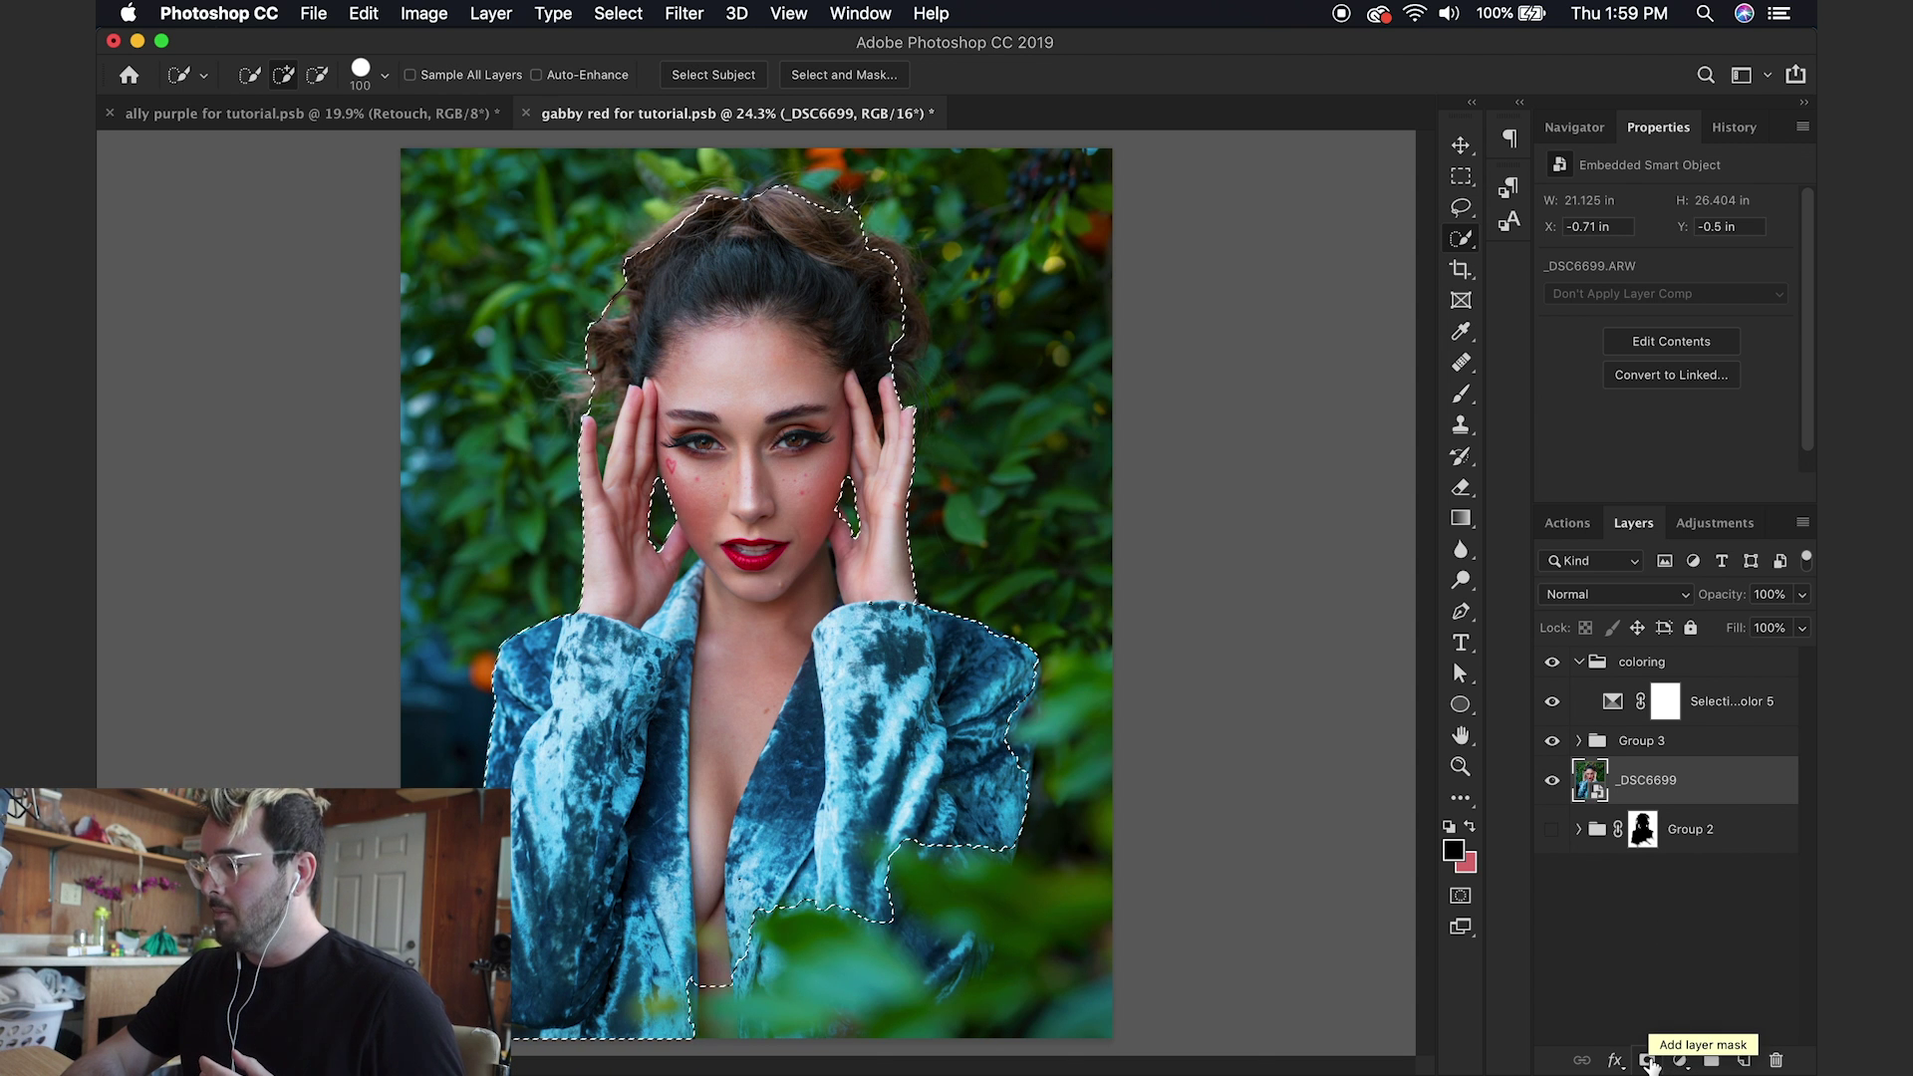
left_click(1649, 1063)
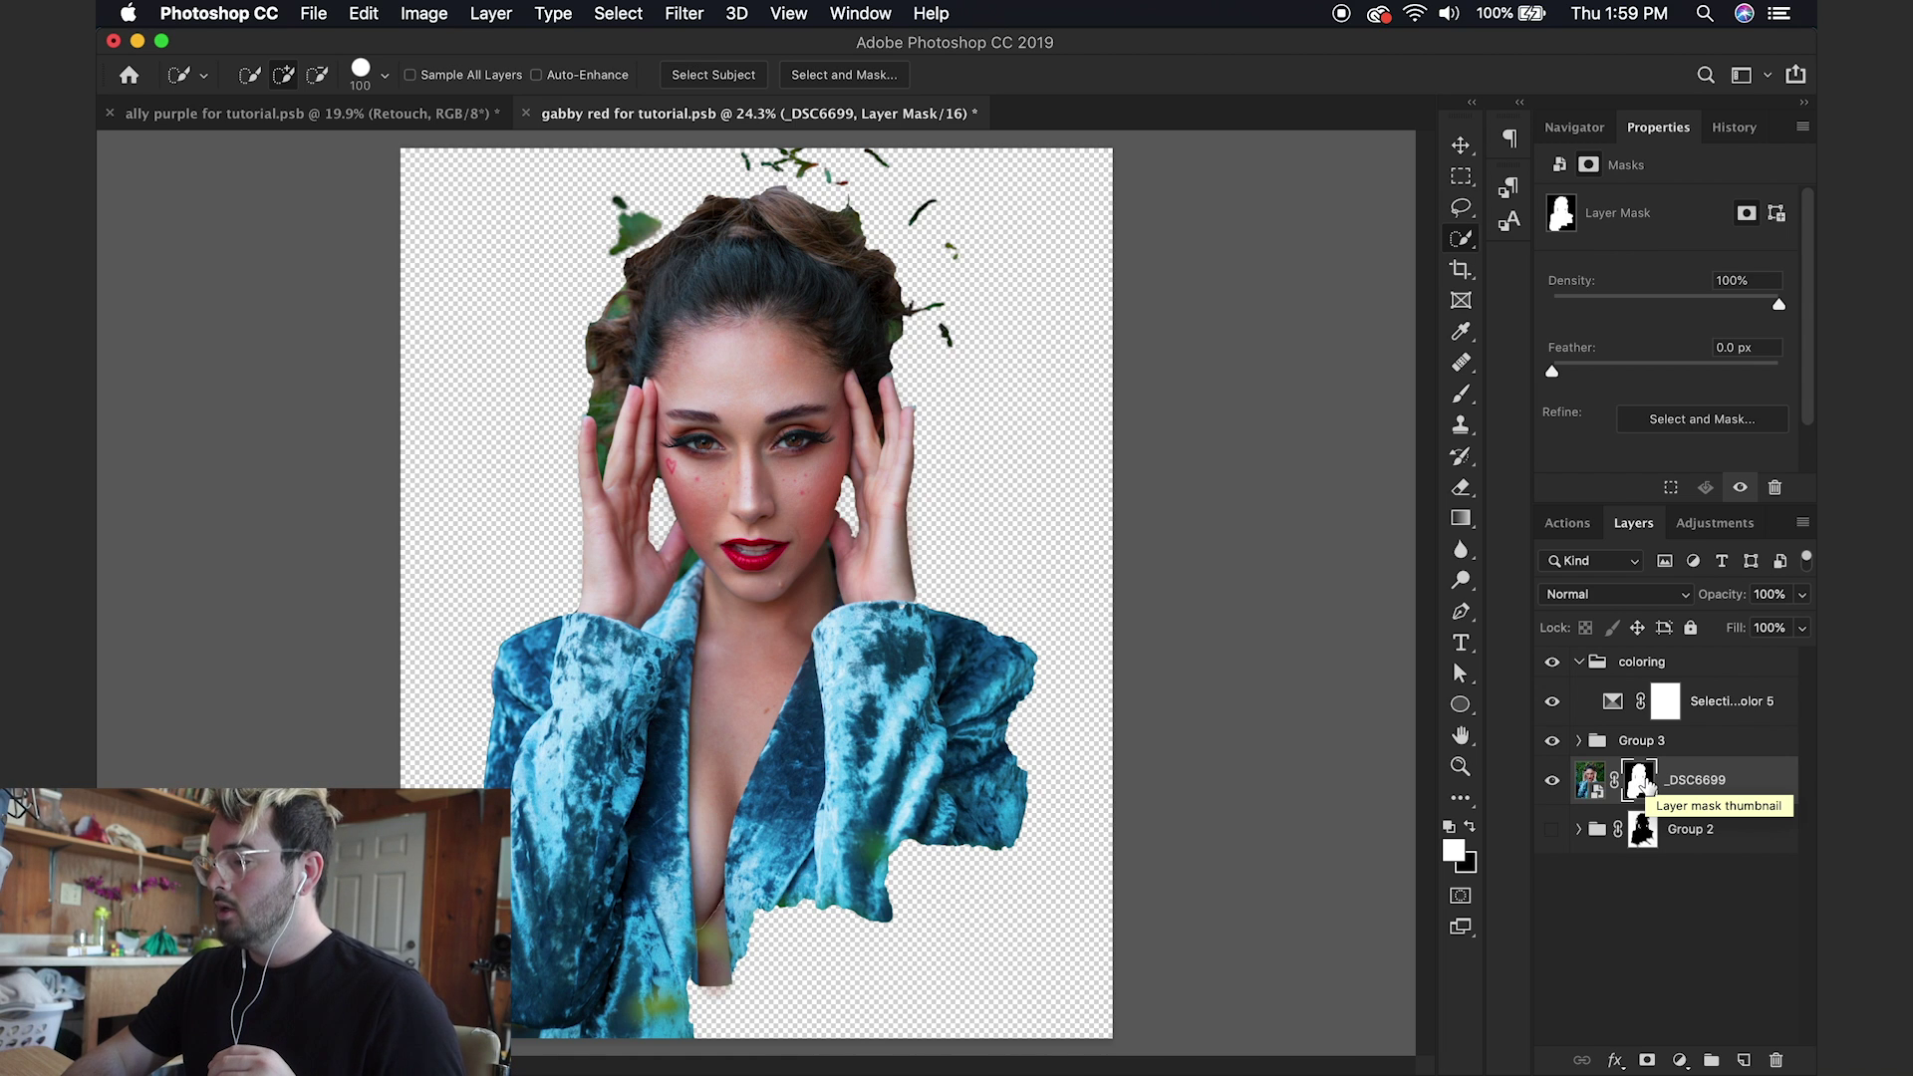
Step: Move the subject mask from _DSC6699 onto the coloring group and invert it
left_click(1642, 782)
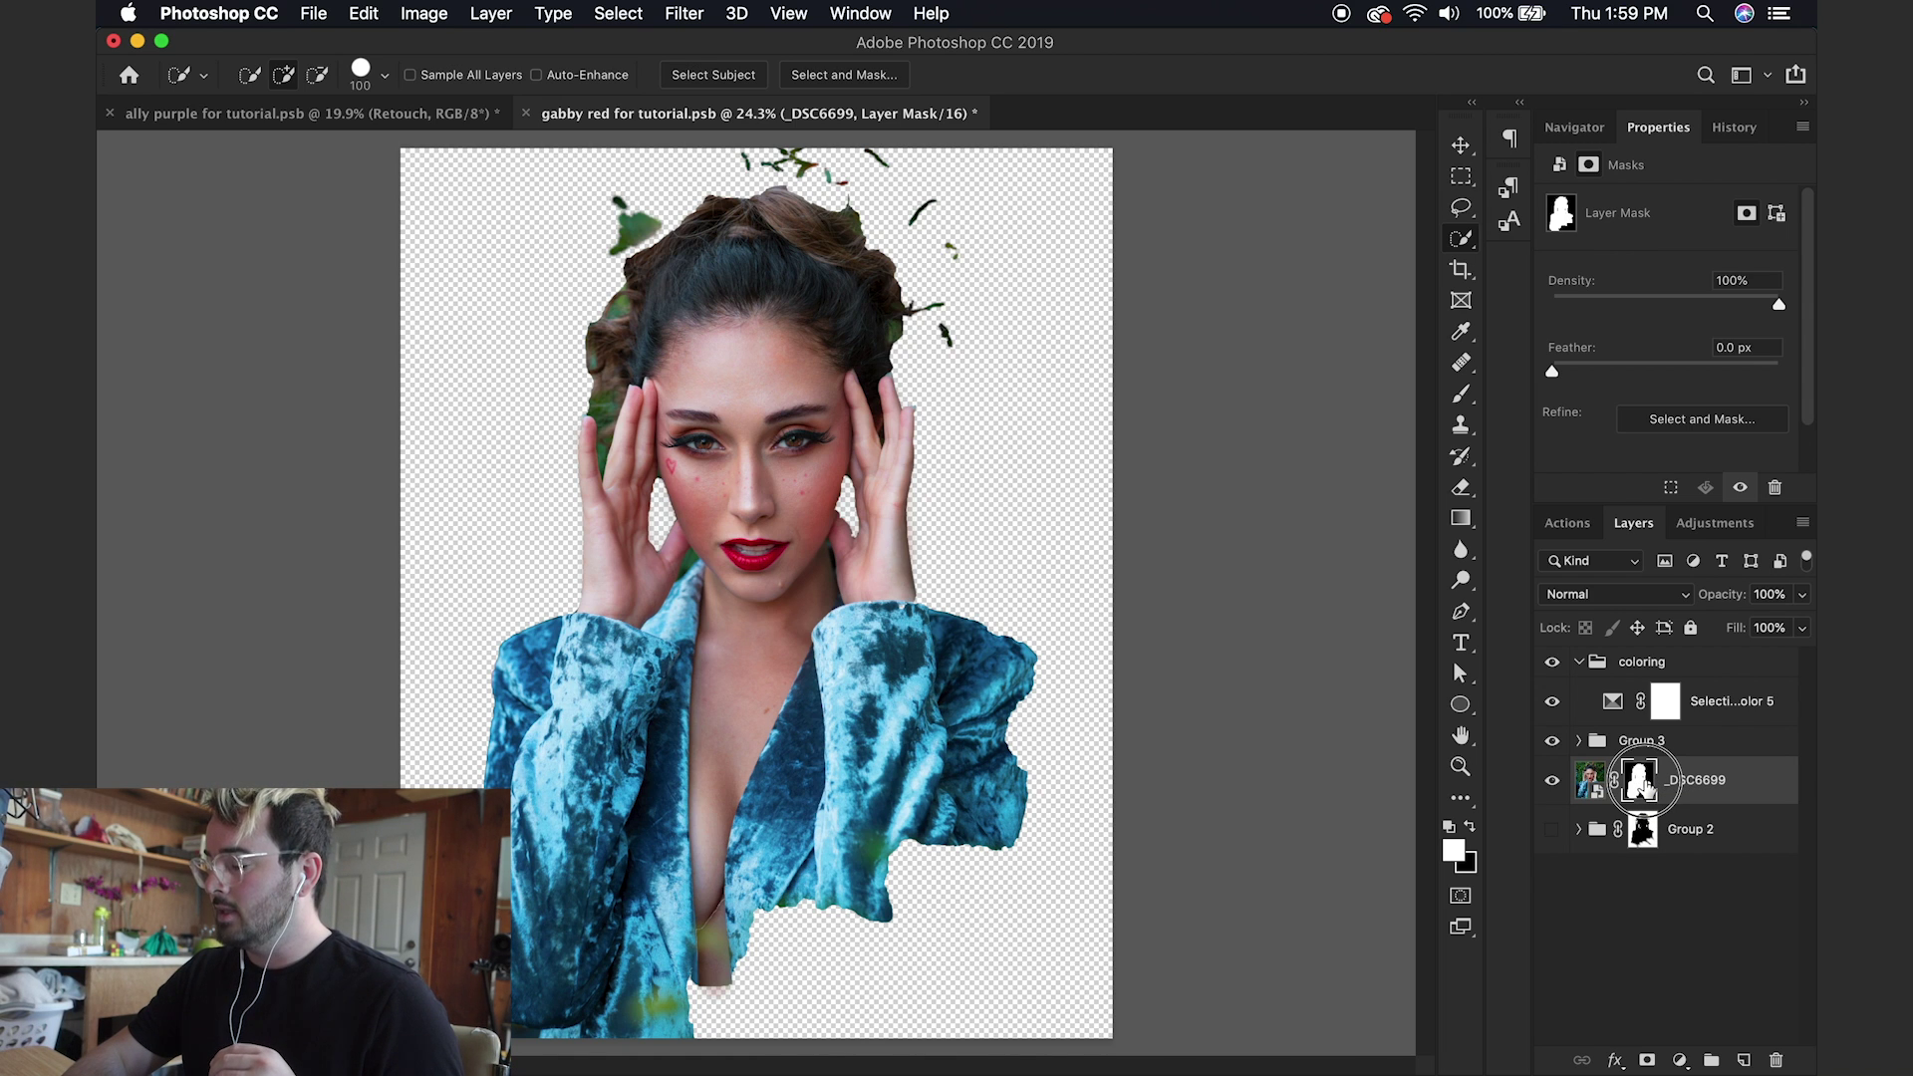
left_click_drag(1642, 782, 1642, 669)
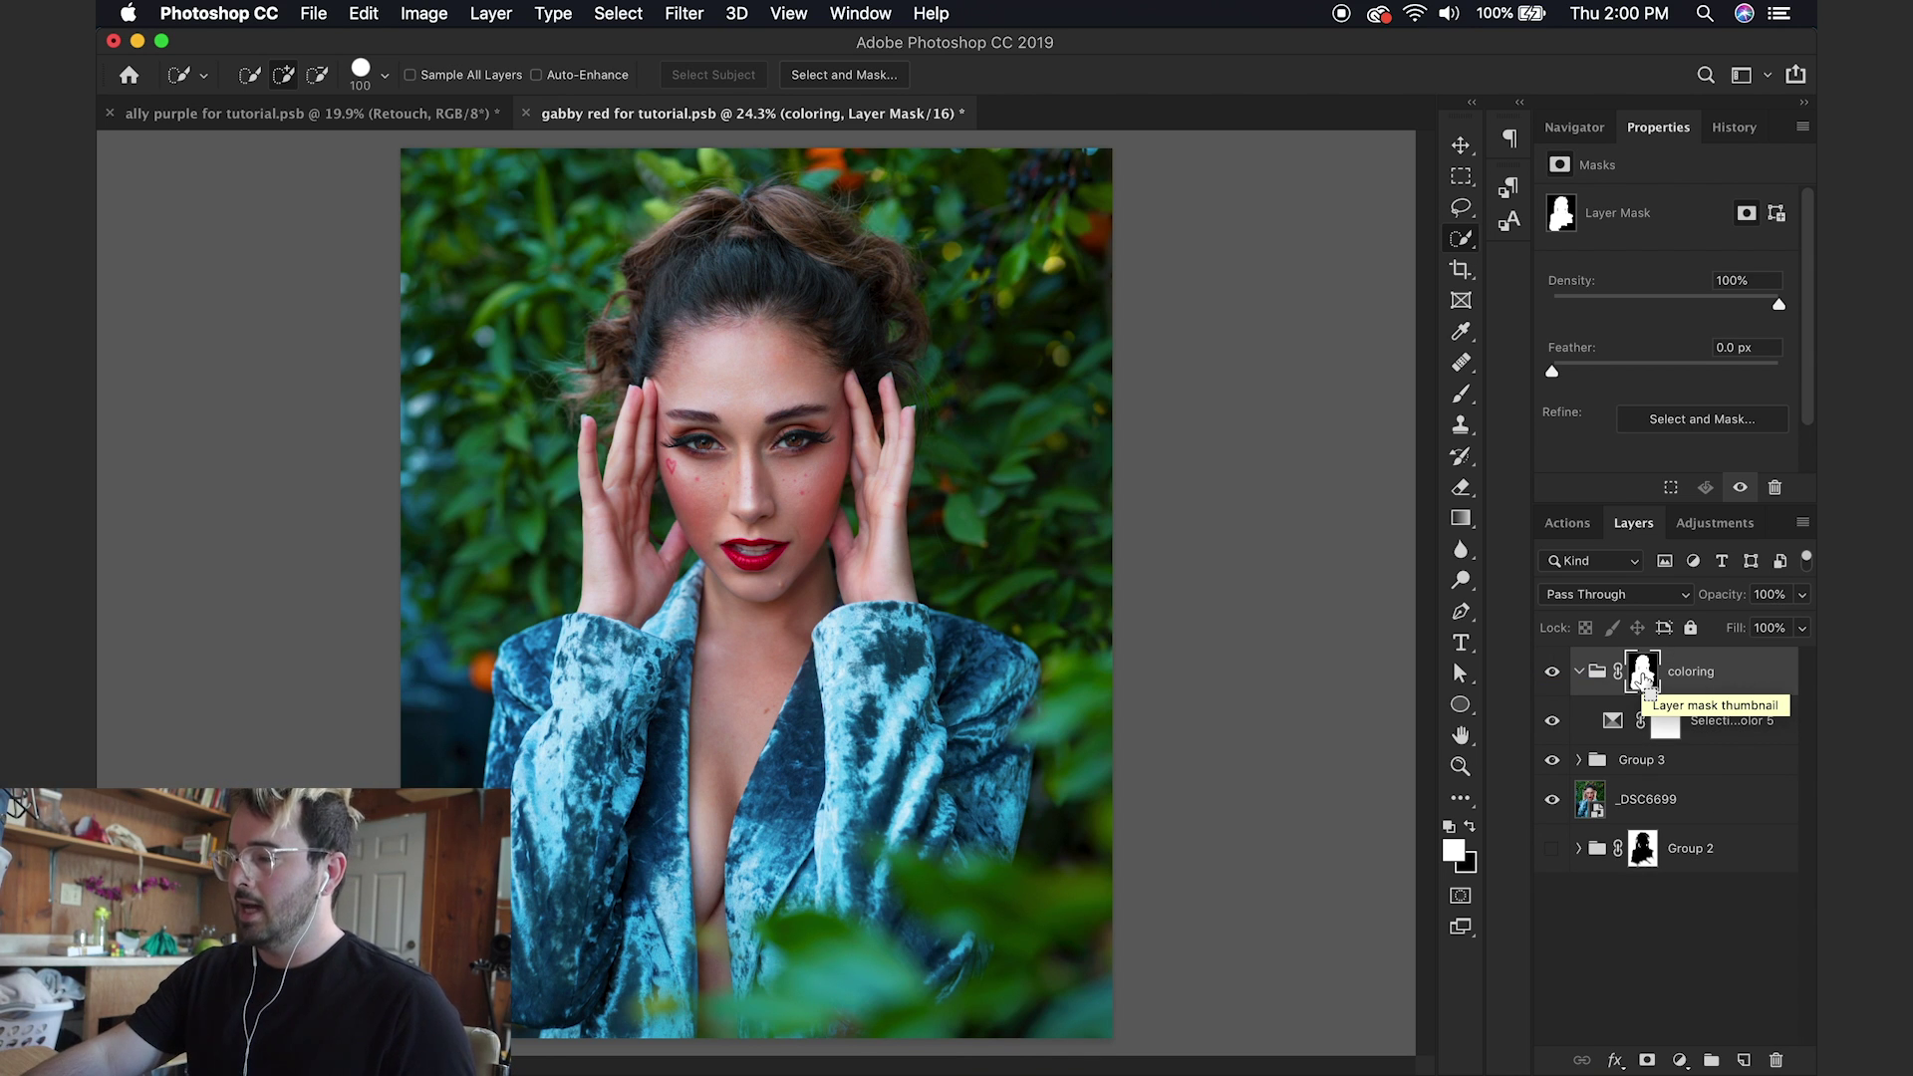
key("super+i")
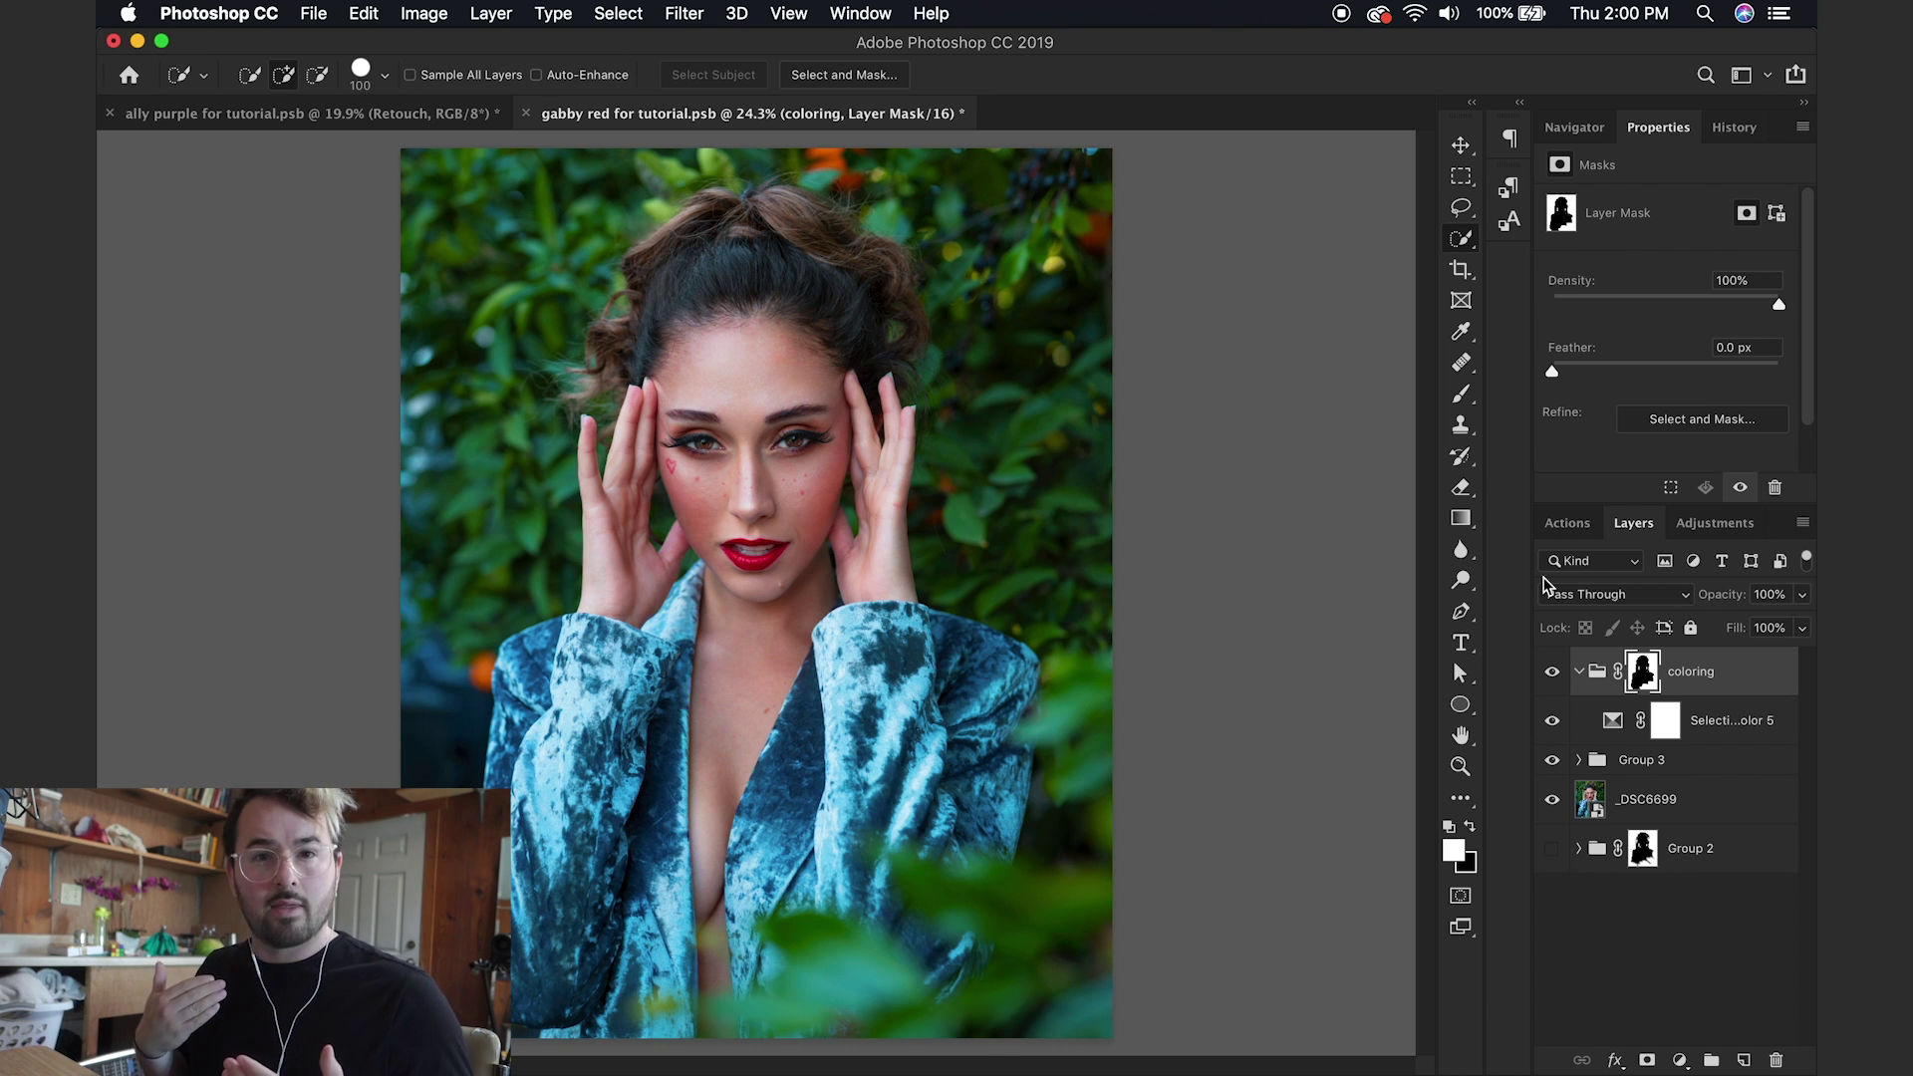
Step: Paint black at 100% flow along the hair edges in the coloring group's mask
key("backslash")
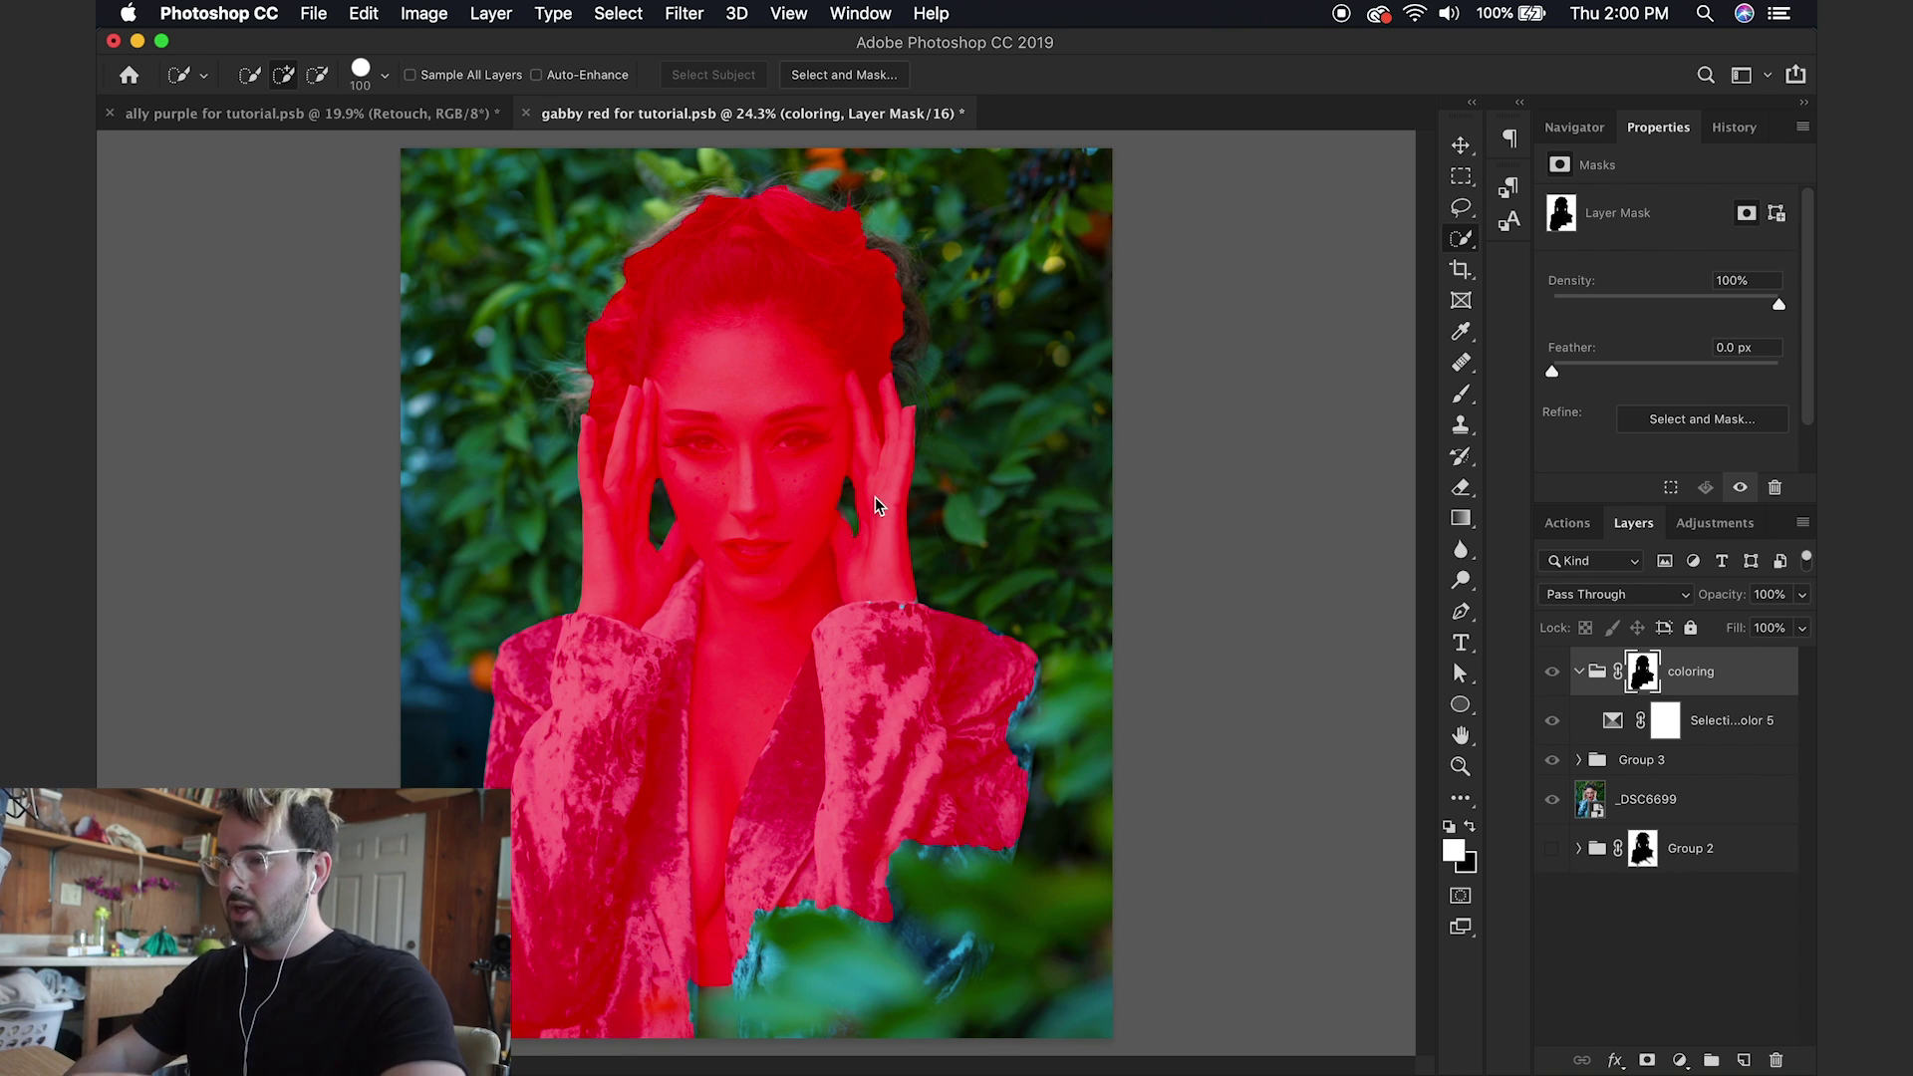
key("b")
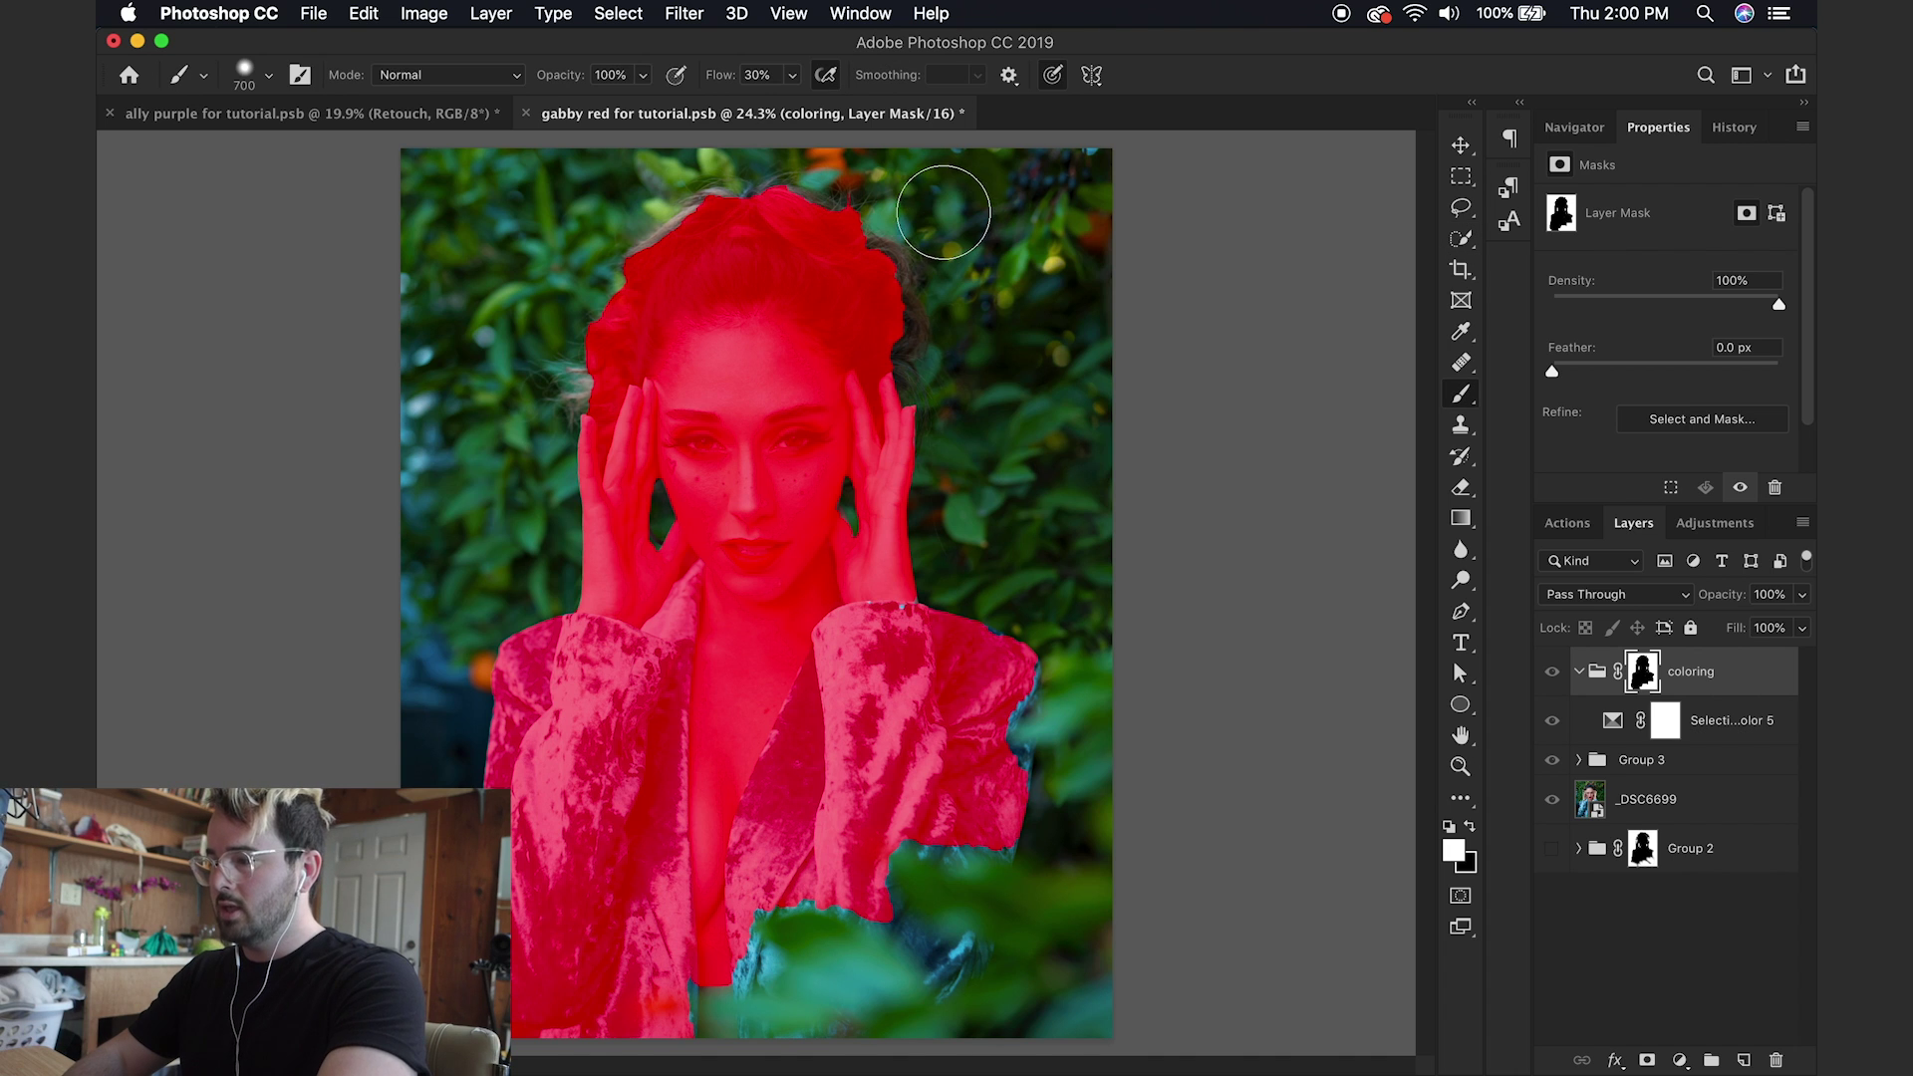
left_click_drag(722, 75, 825, 82)
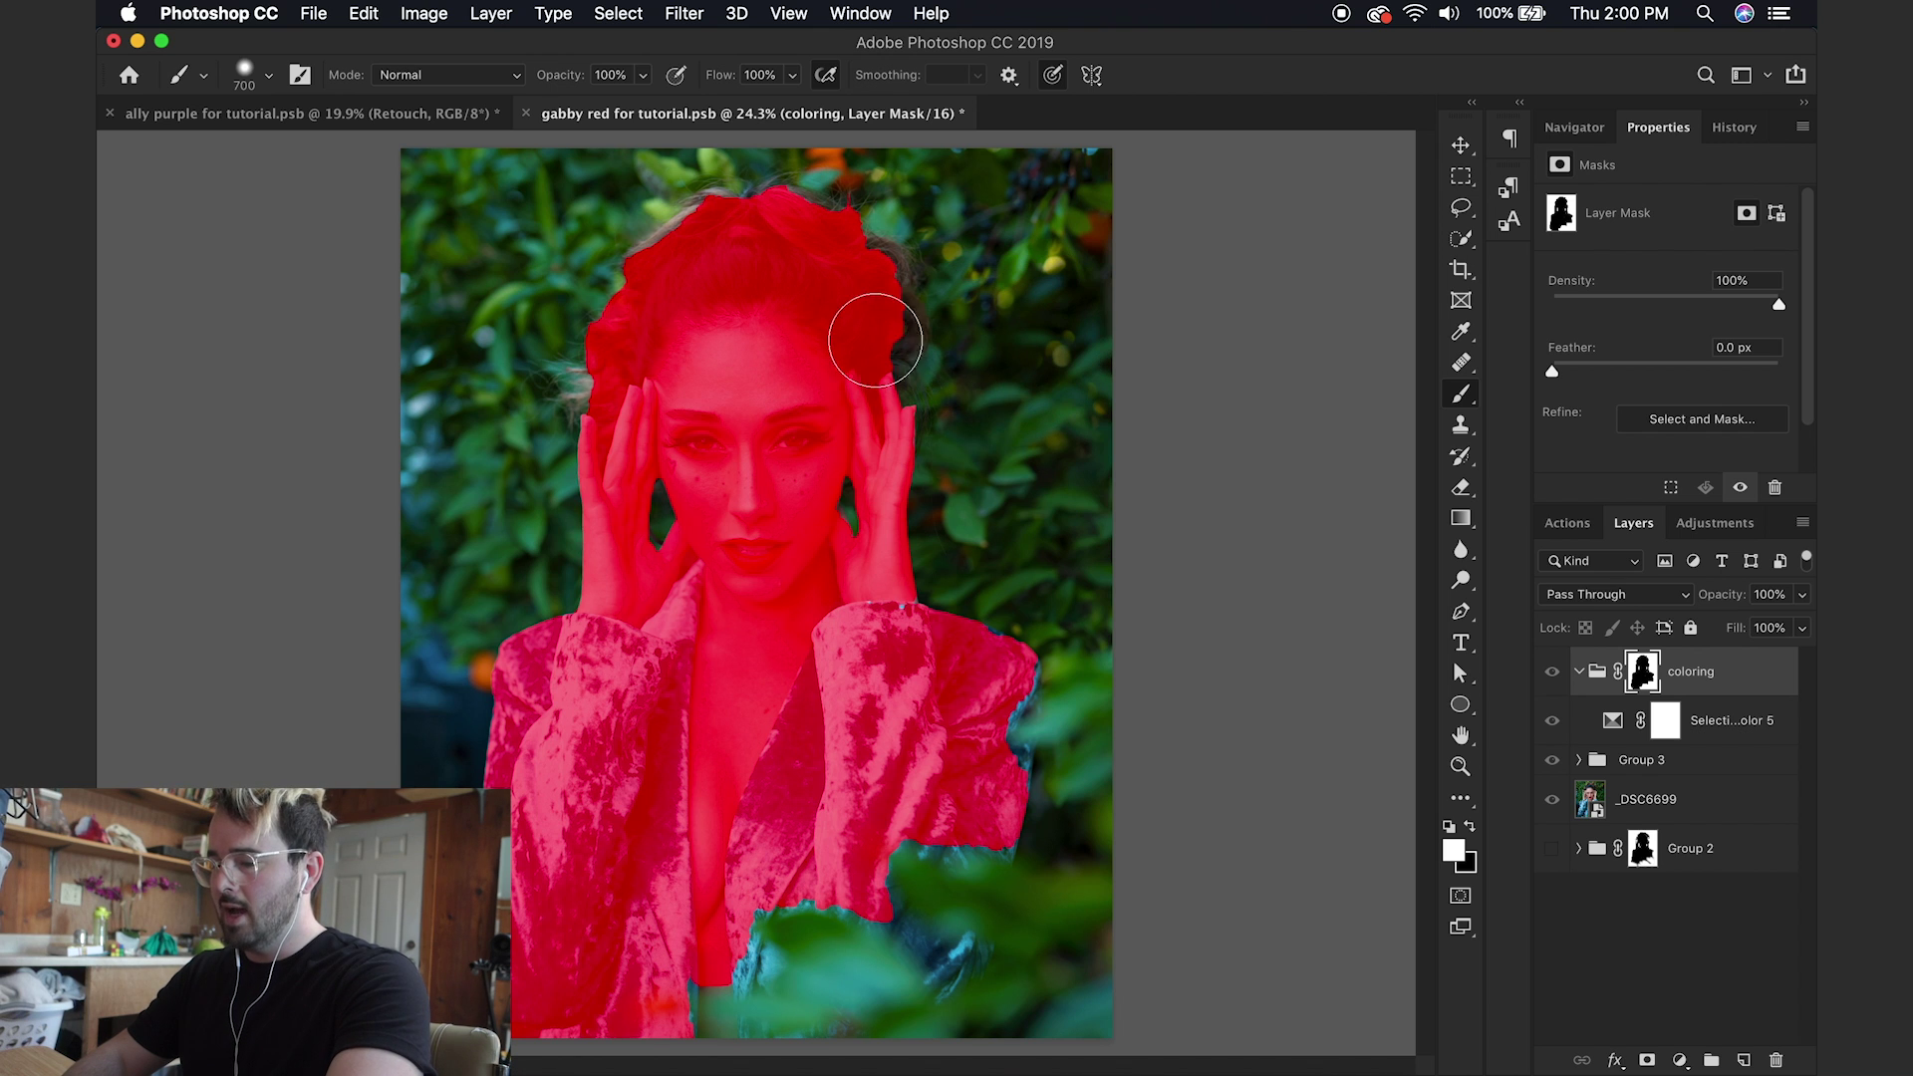
key("x")
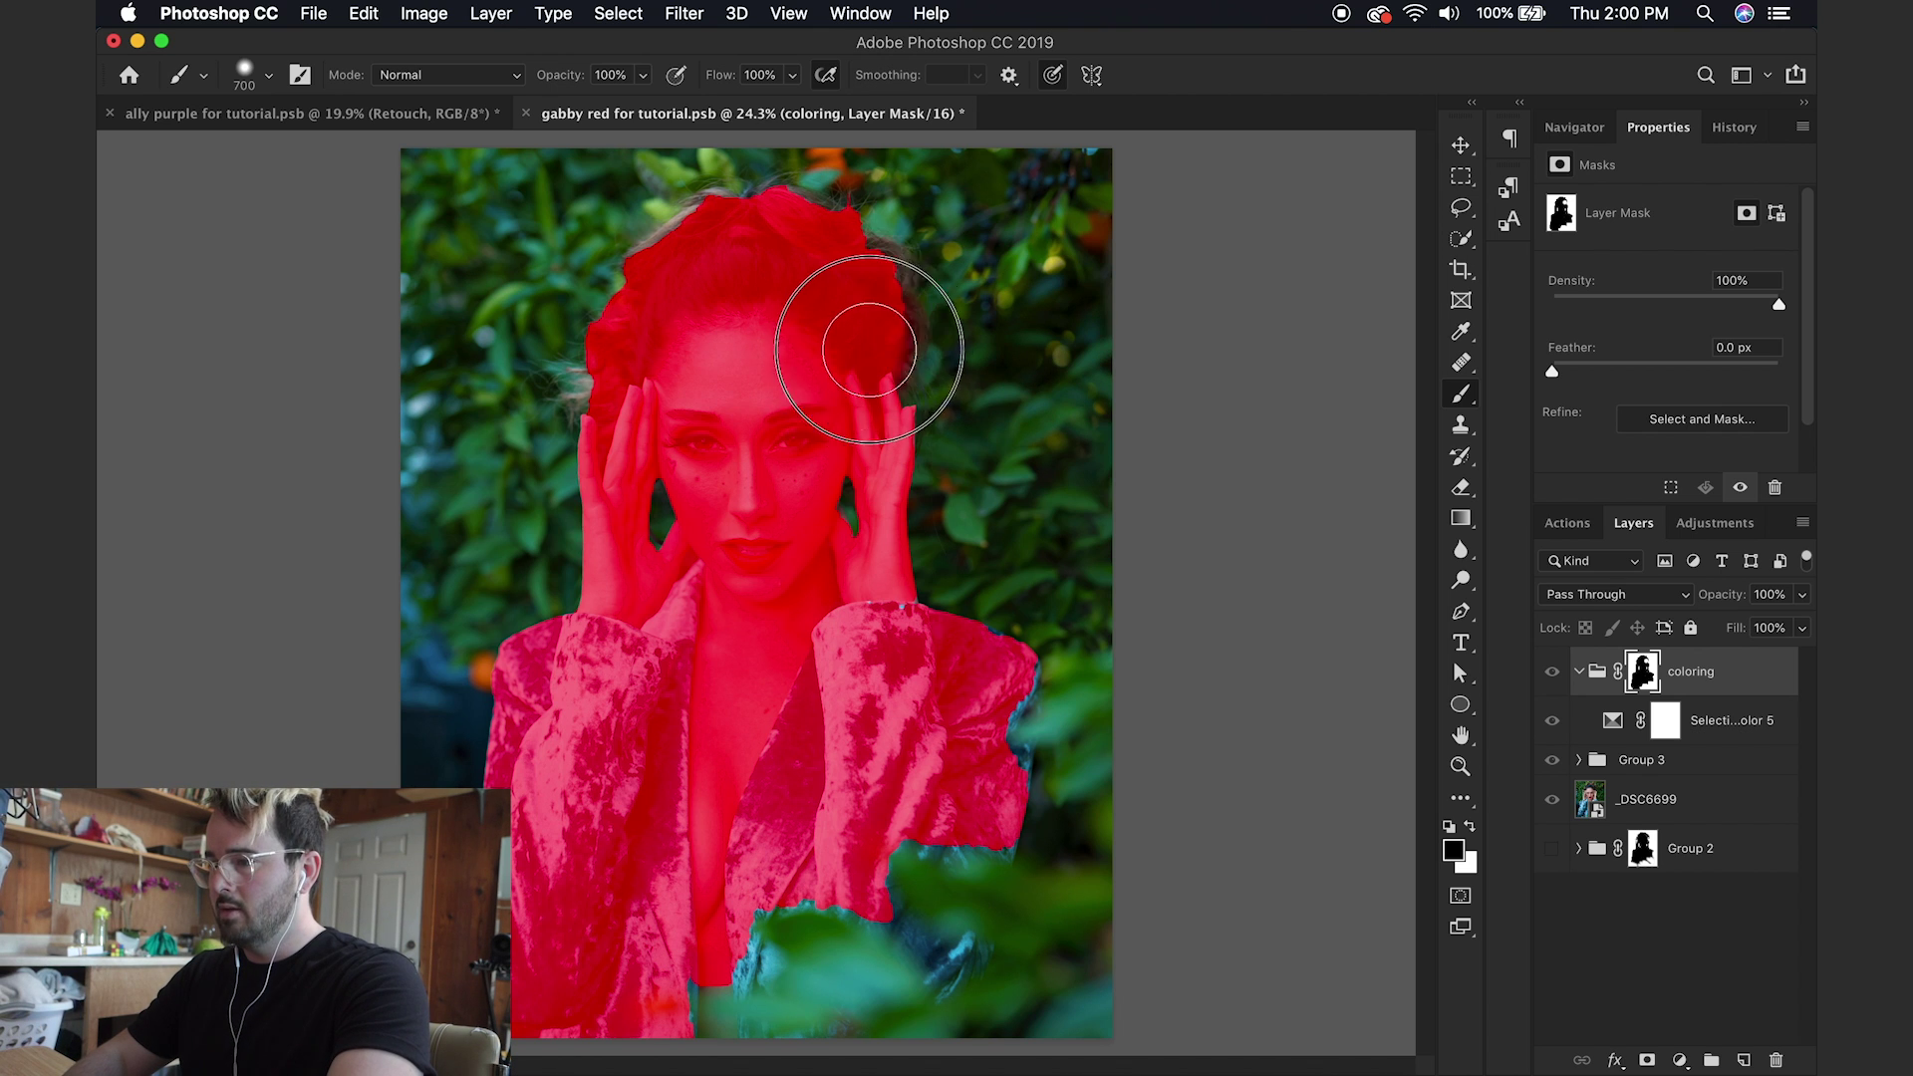
mouse_move(868, 349)
left_mouse_down()
mouse_move(850, 279)
mouse_move(875, 302)
mouse_move(709, 244)
mouse_move(661, 309)
mouse_move(753, 264)
mouse_move(781, 381)
left_mouse_up()
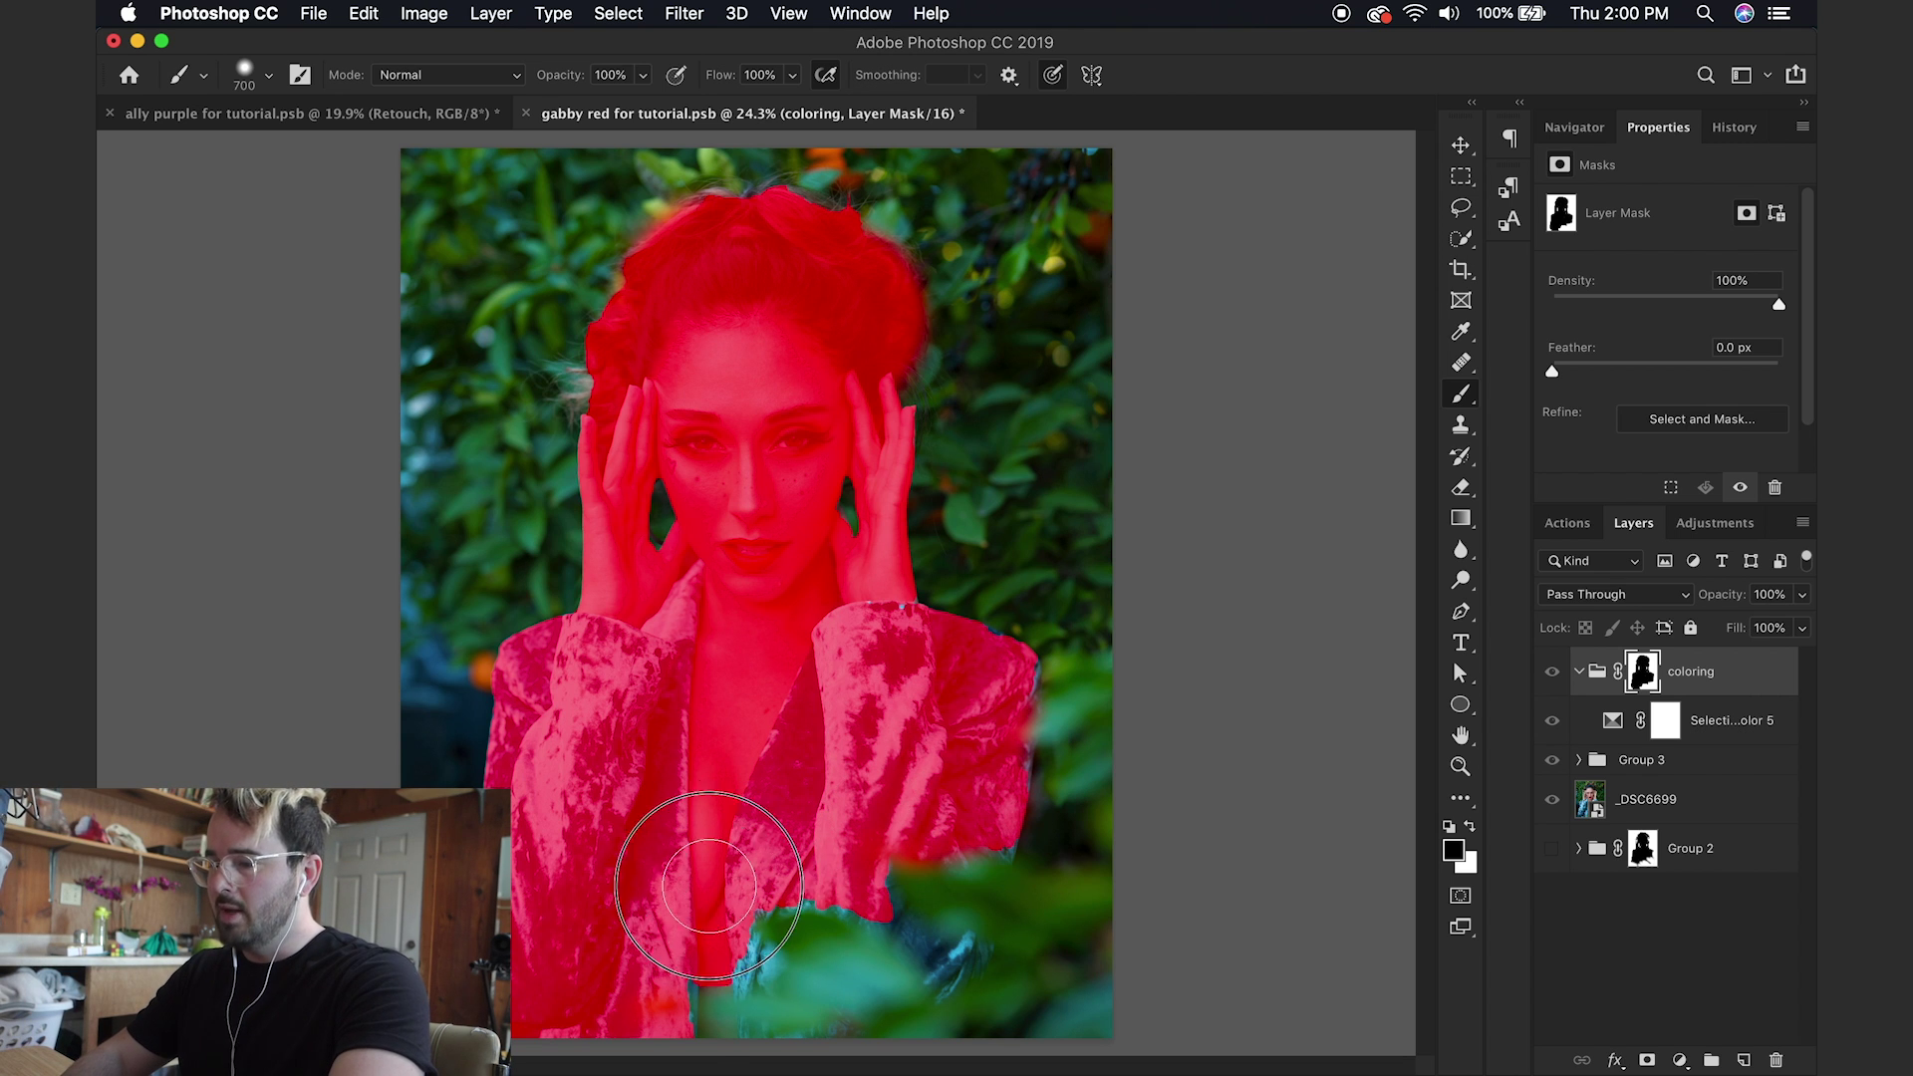
left_click(1611, 720)
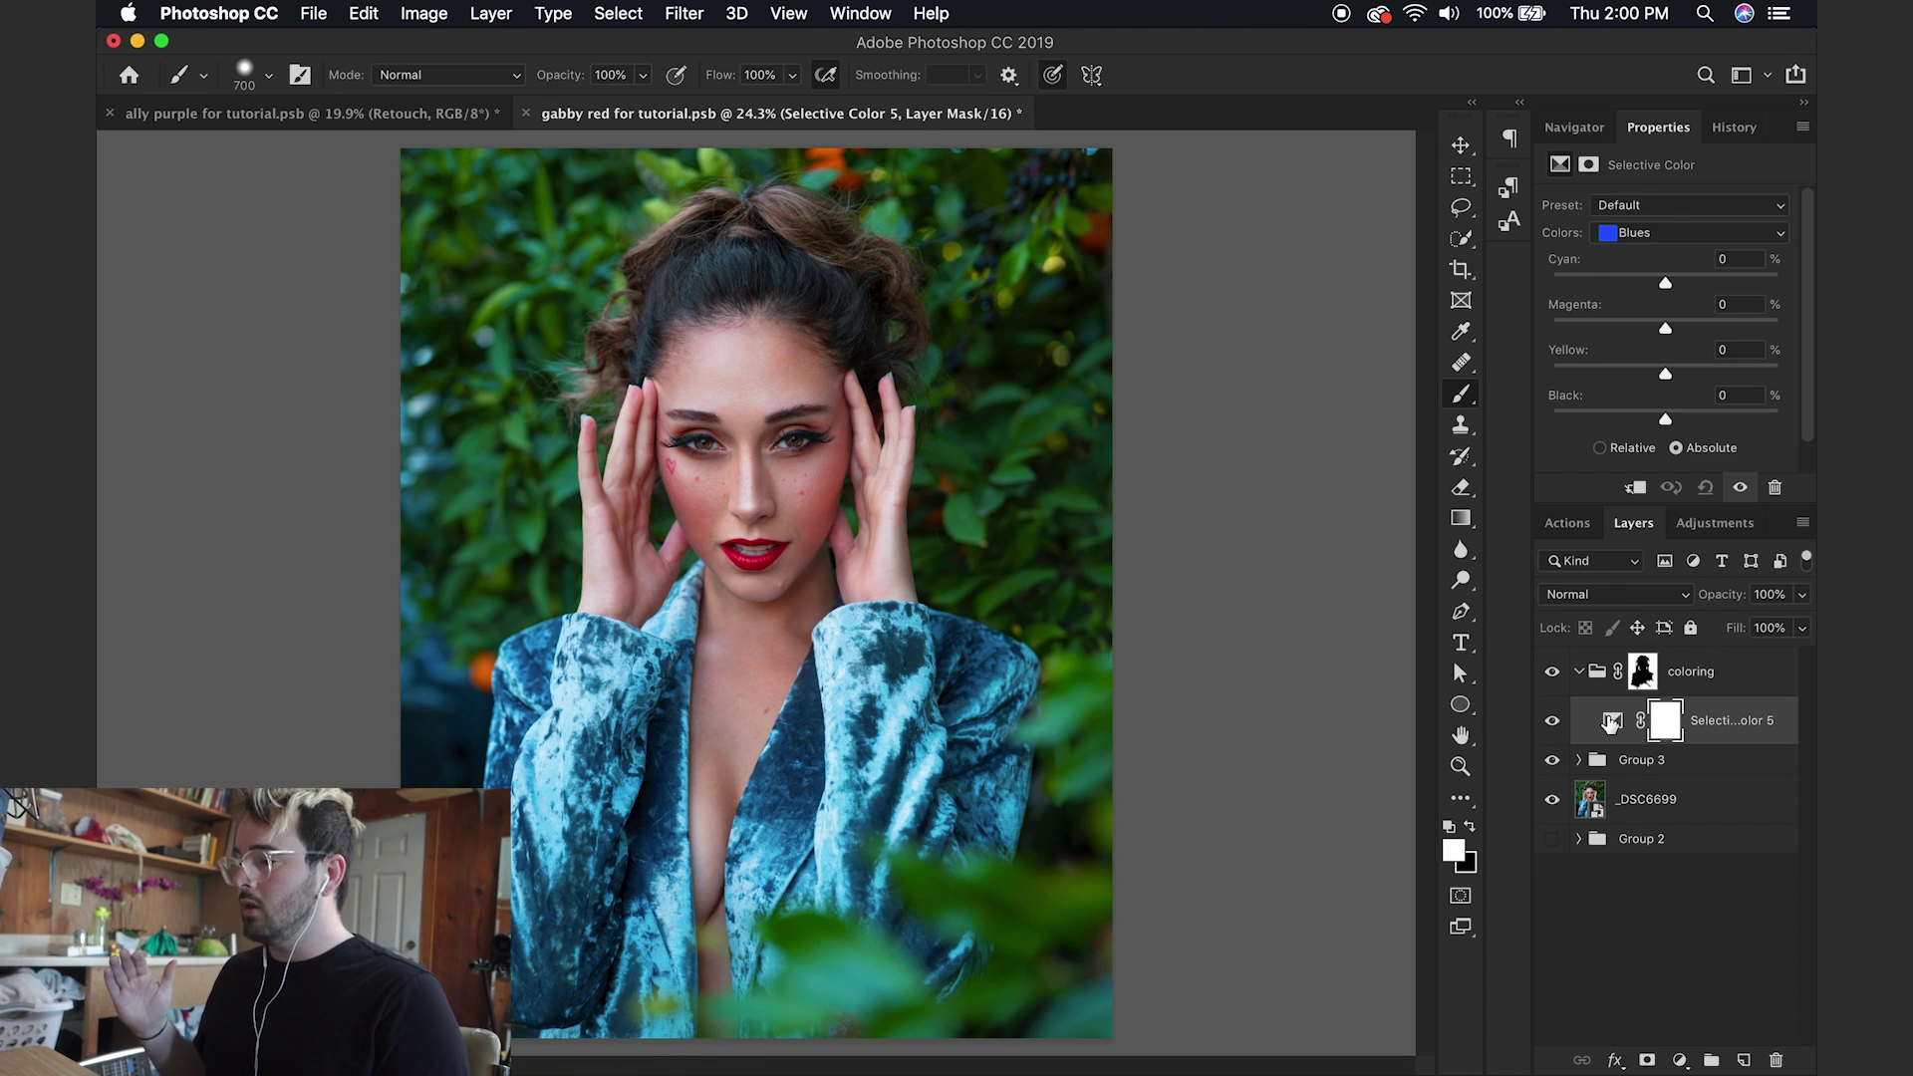
Step: In Selective Color 5, set Yellows to Cyan -3 and Yellow +100
left_click(1611, 724)
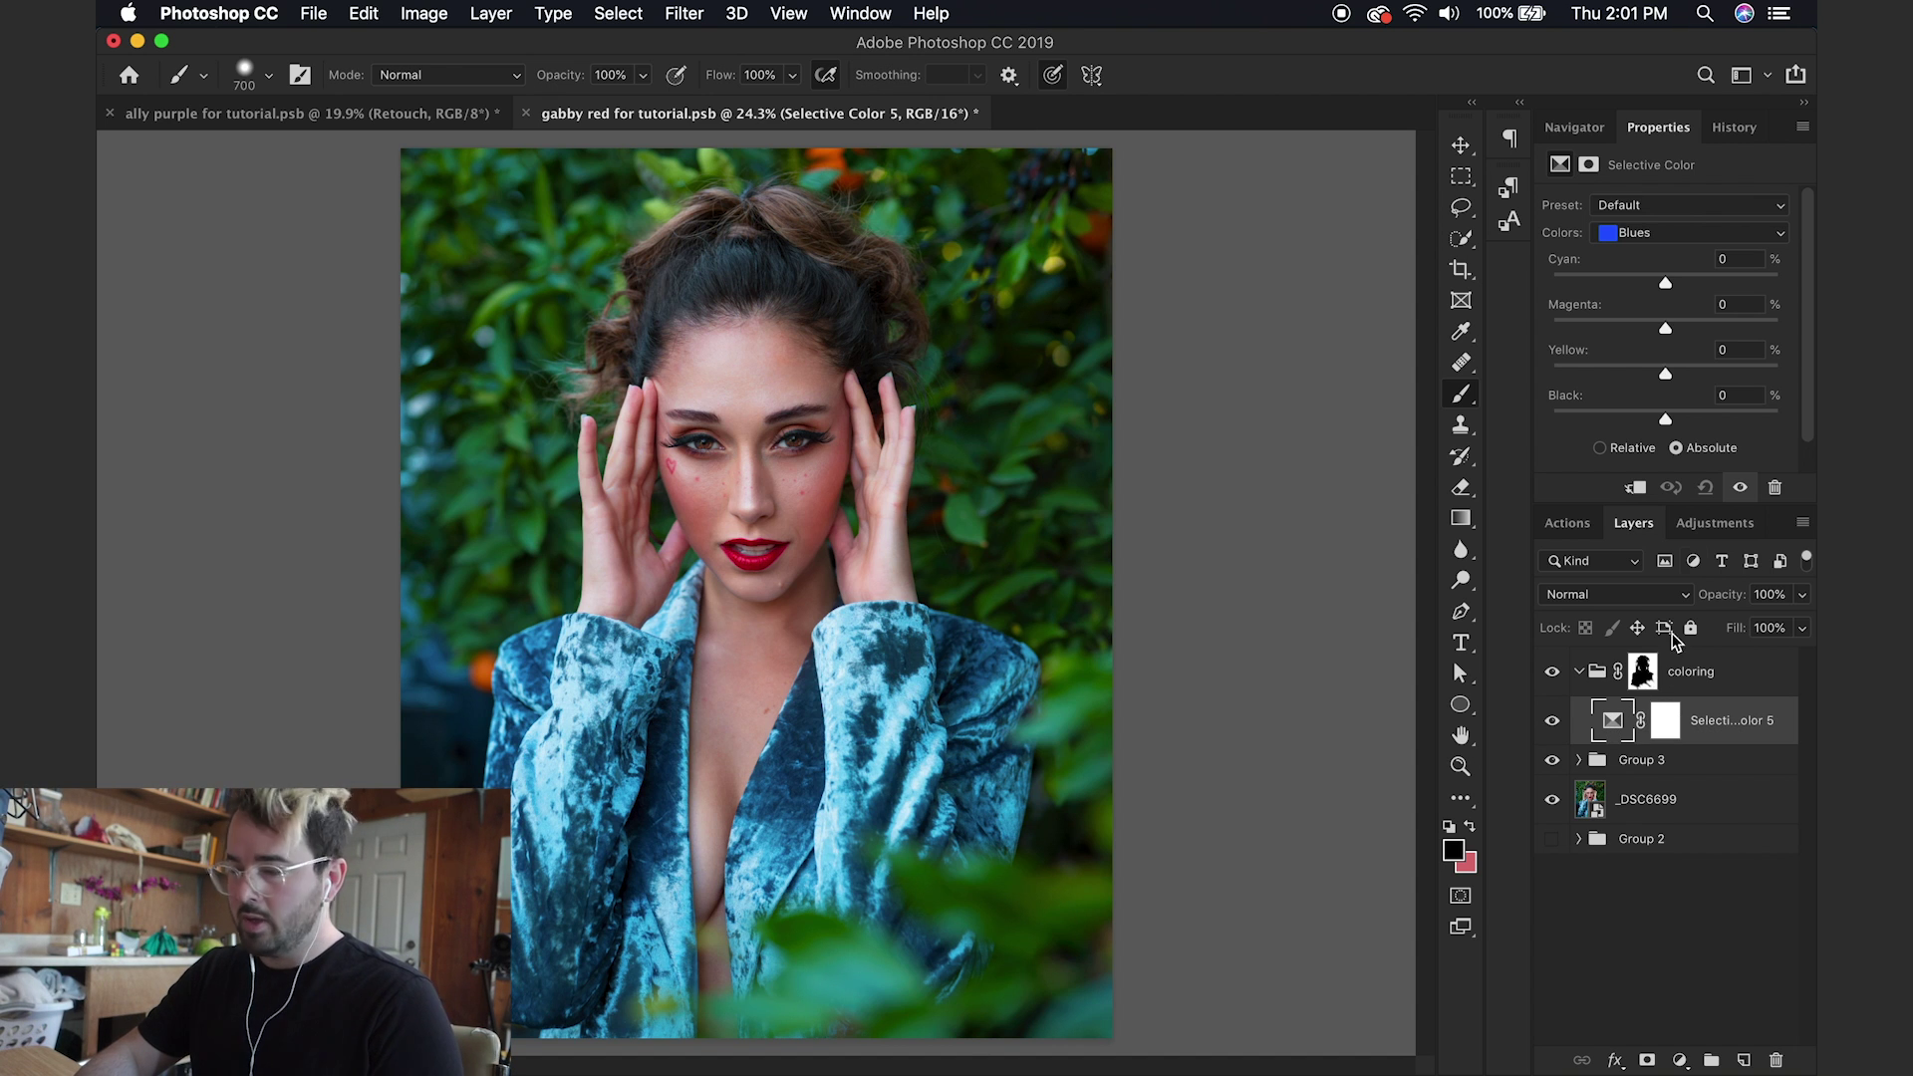
left_click(1676, 232)
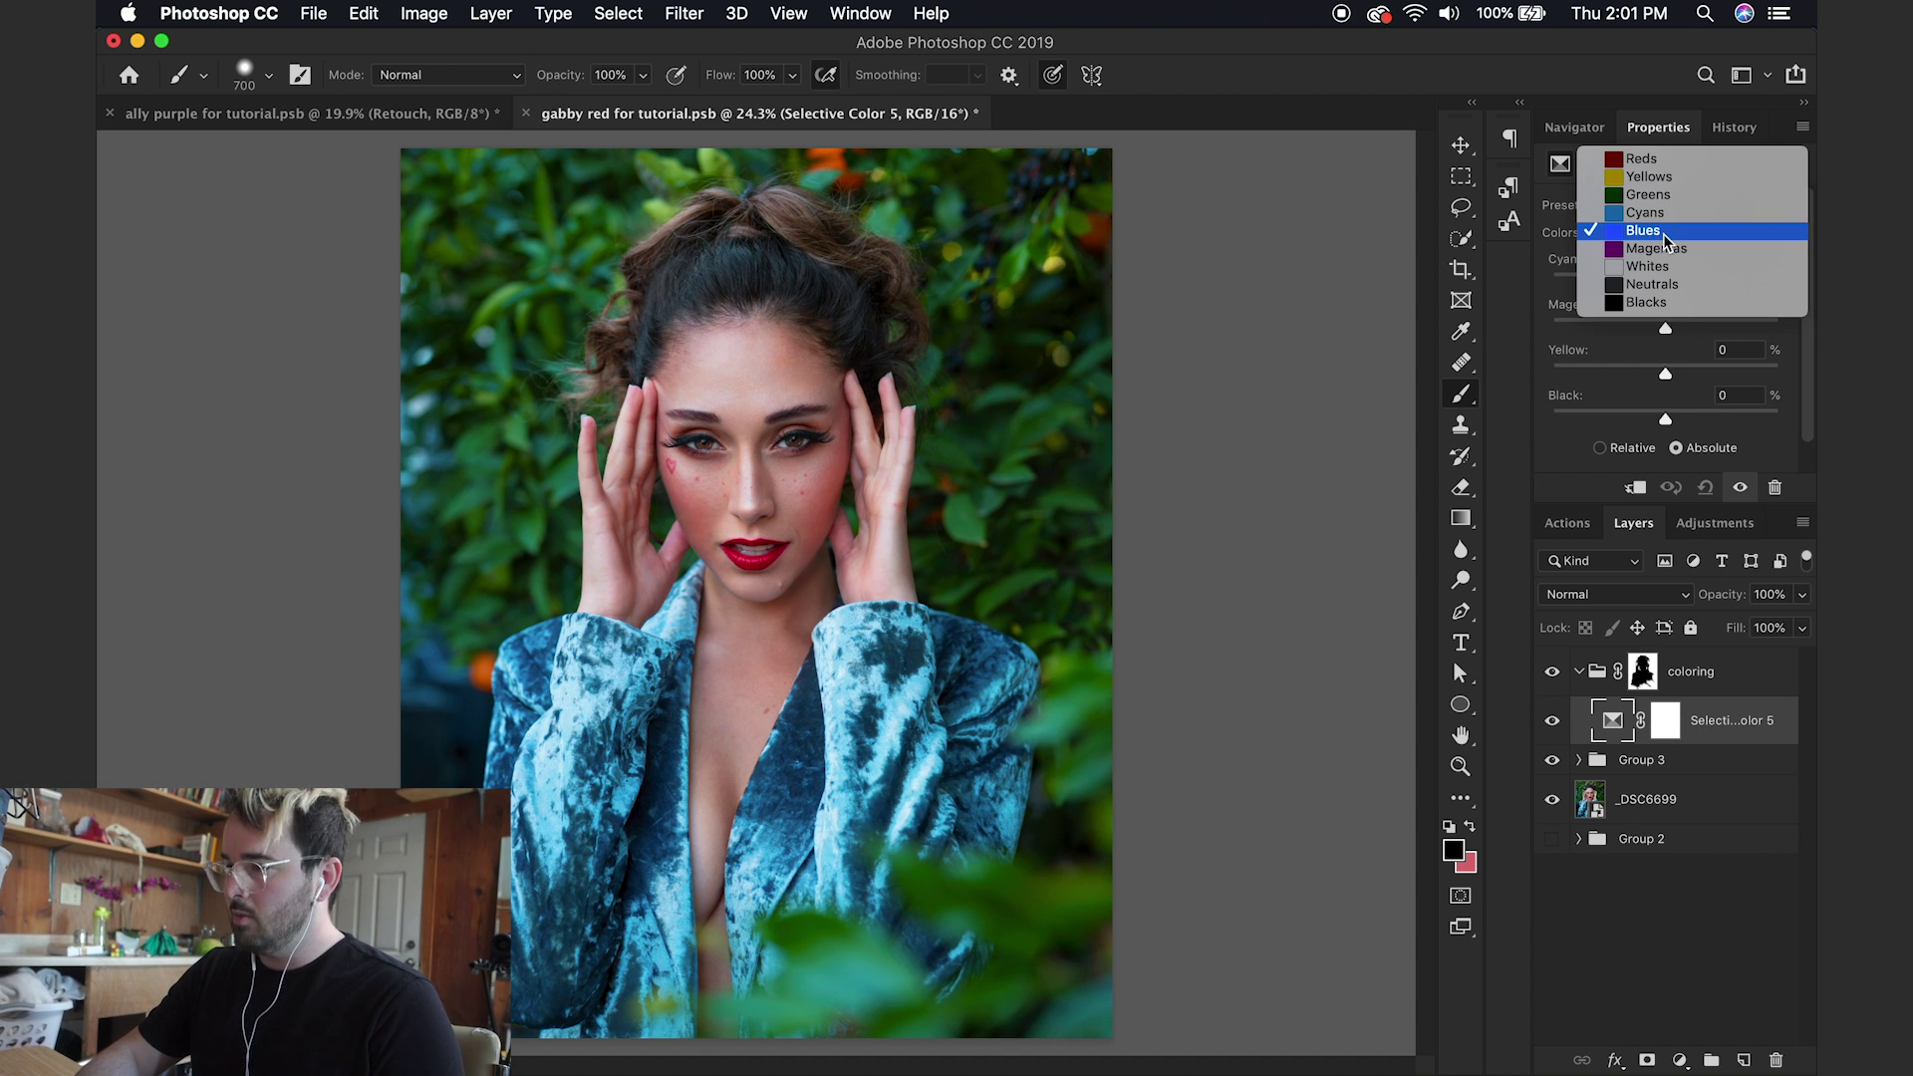
left_click(1662, 181)
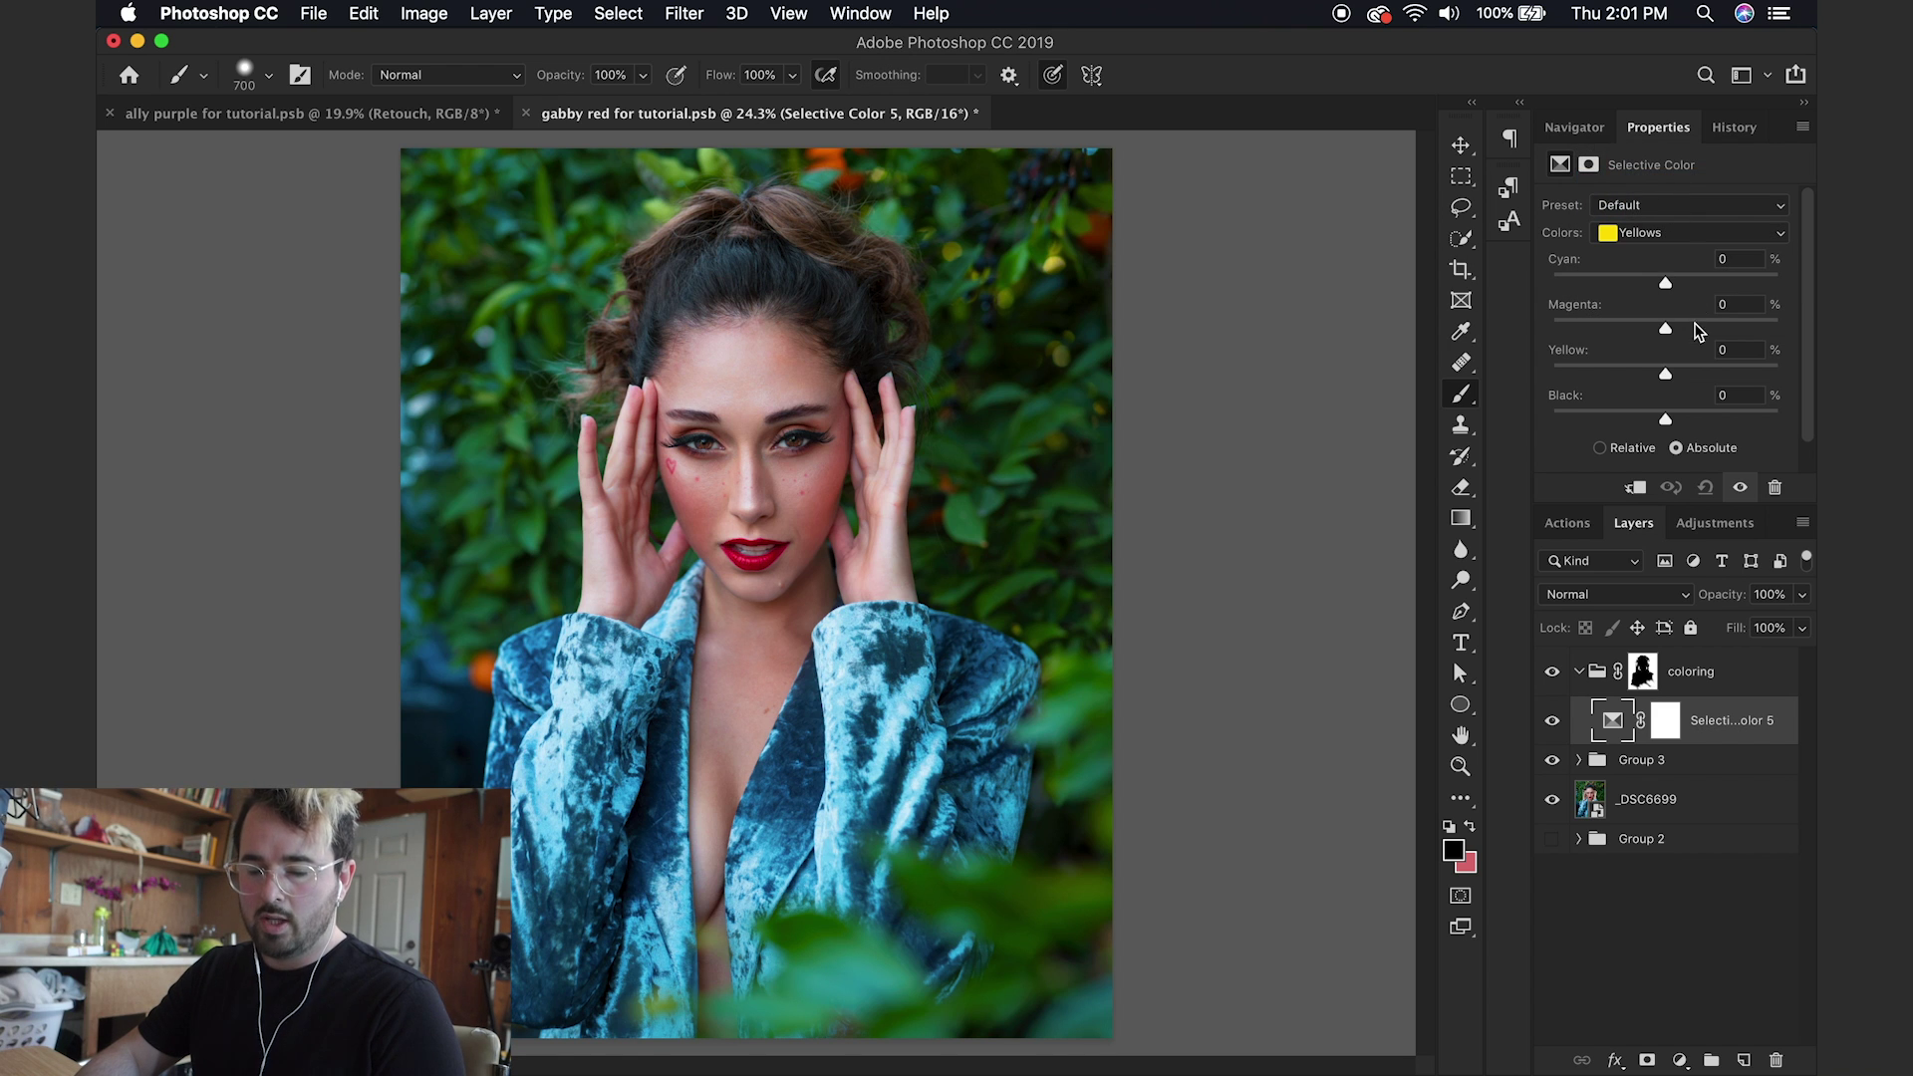
left_click_drag(1666, 288, 1616, 291)
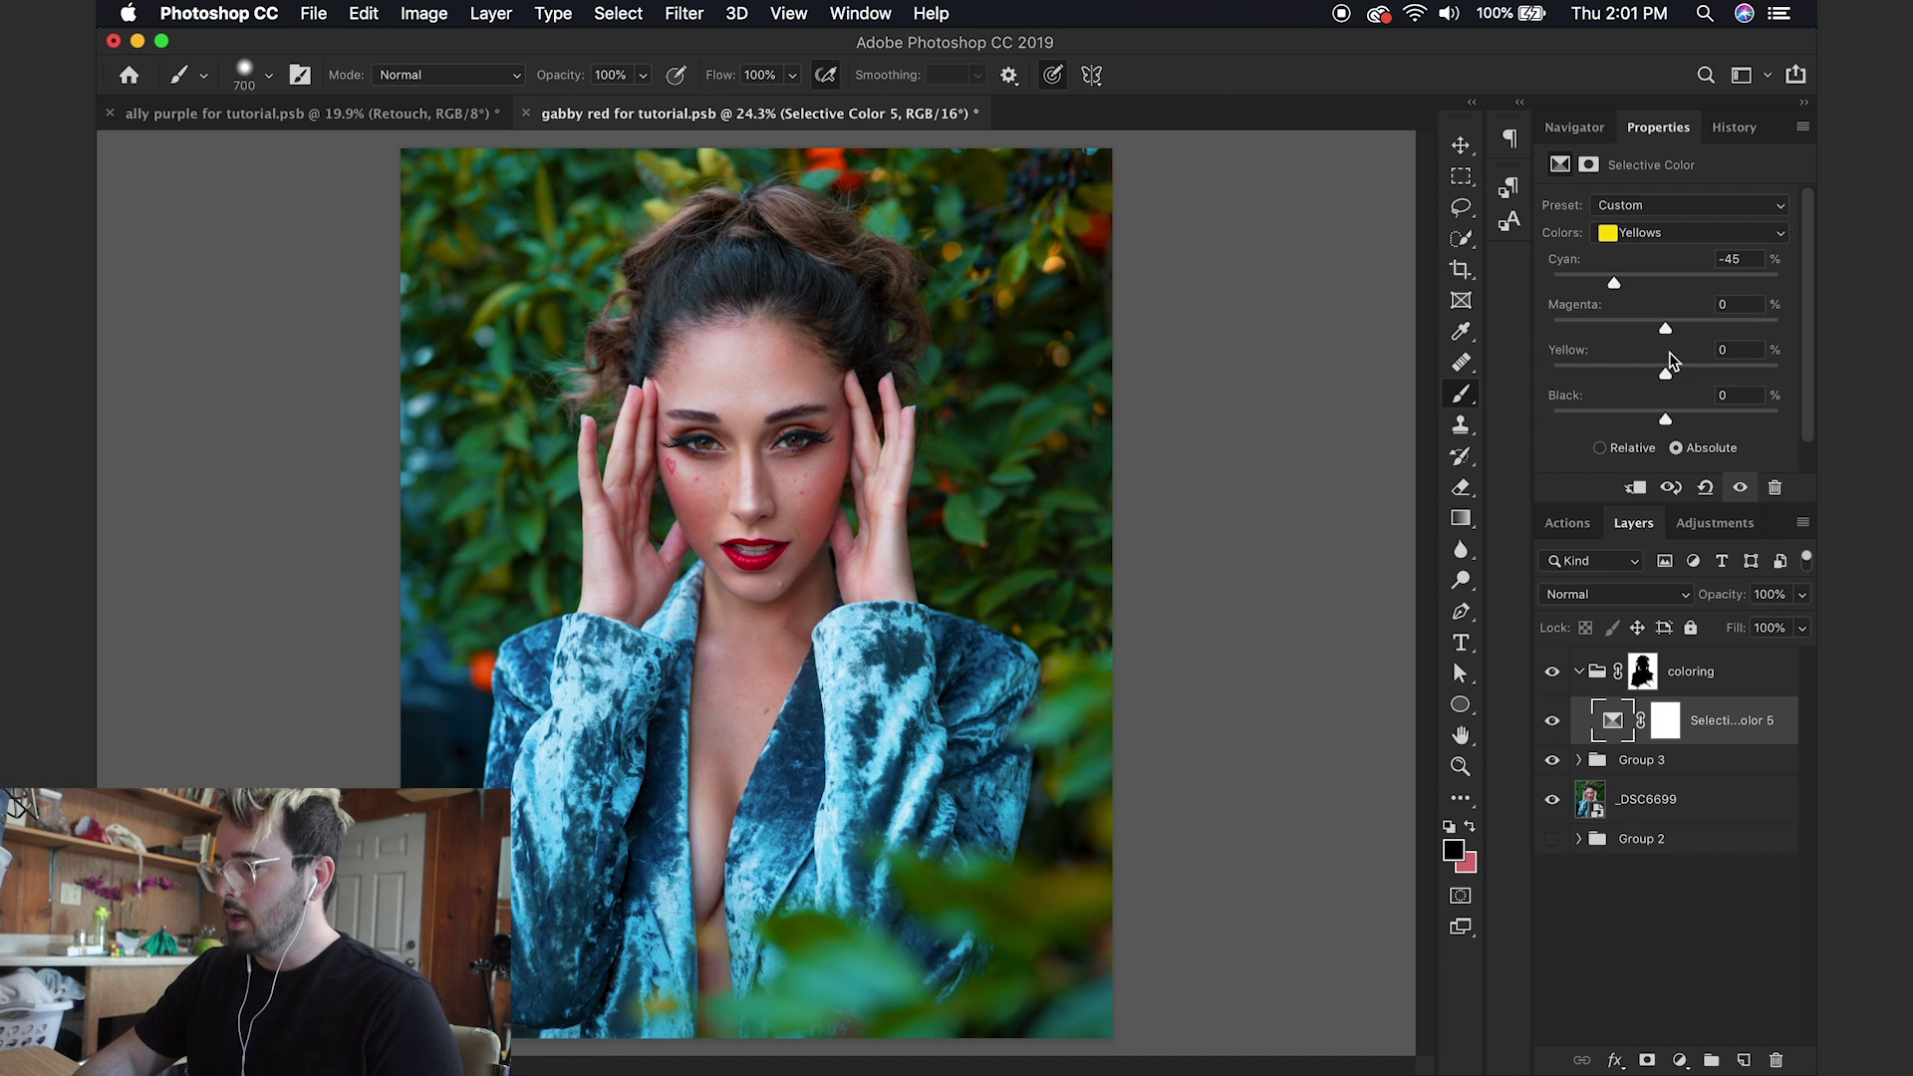
left_click_drag(1665, 372, 1801, 376)
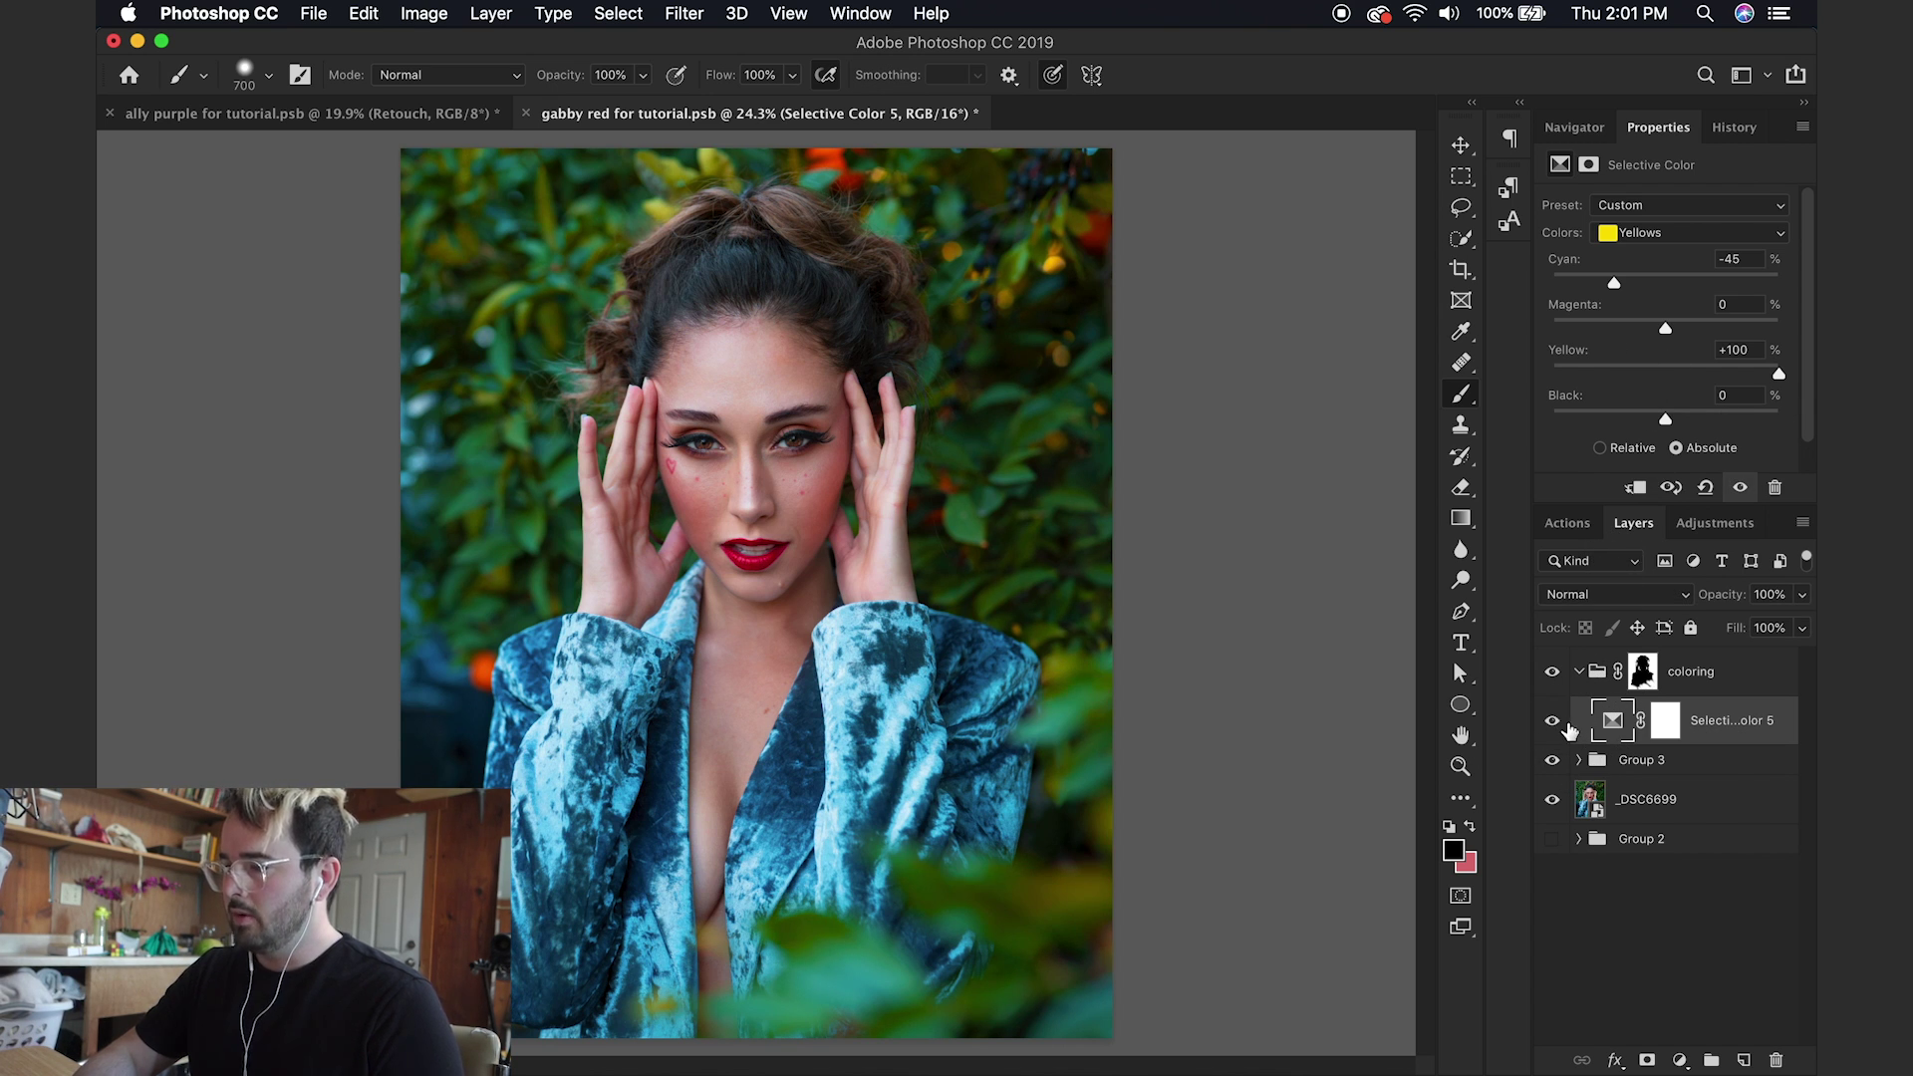
left_click(1553, 723)
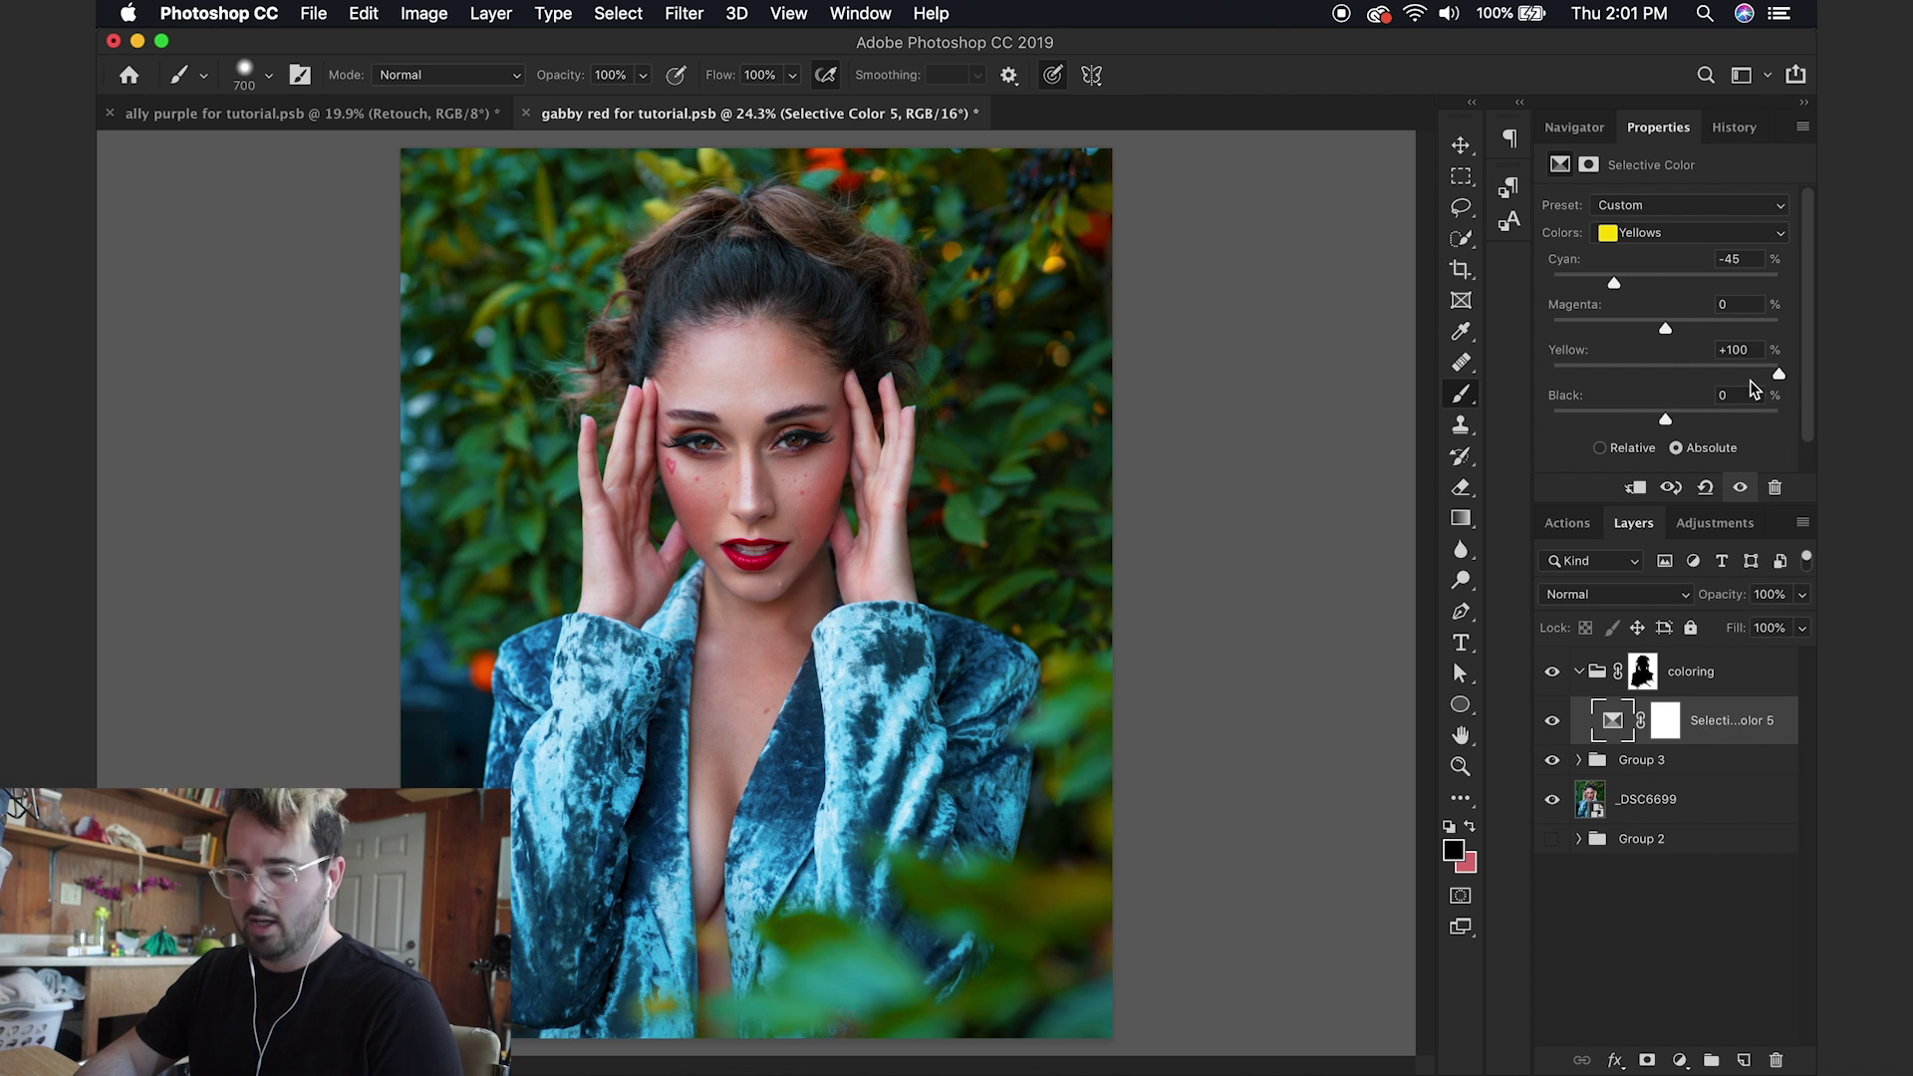
left_click_drag(1665, 418, 1652, 418)
Step: Set the Greens range to Cyan -100, Magenta +100, Yellow +100
left_click(1658, 232)
left_click(1656, 251)
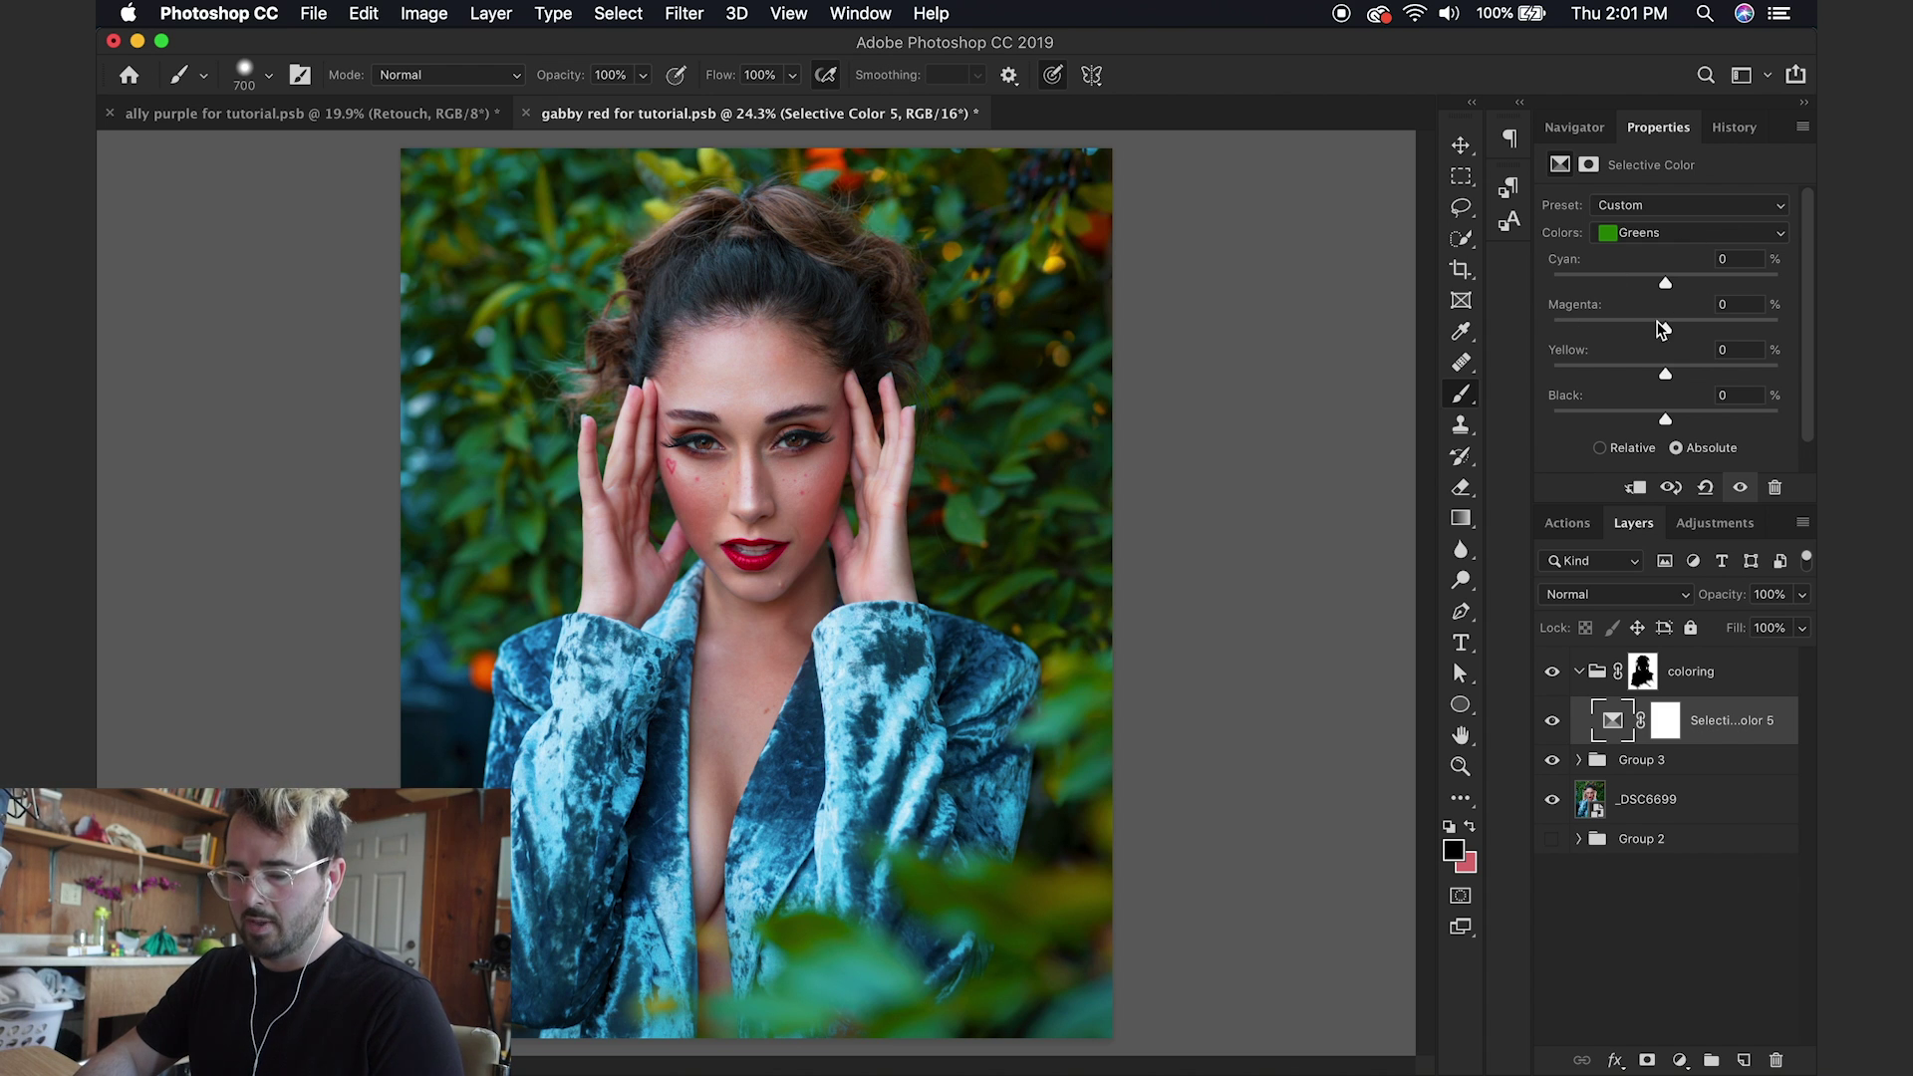
left_click_drag(1665, 283, 1507, 283)
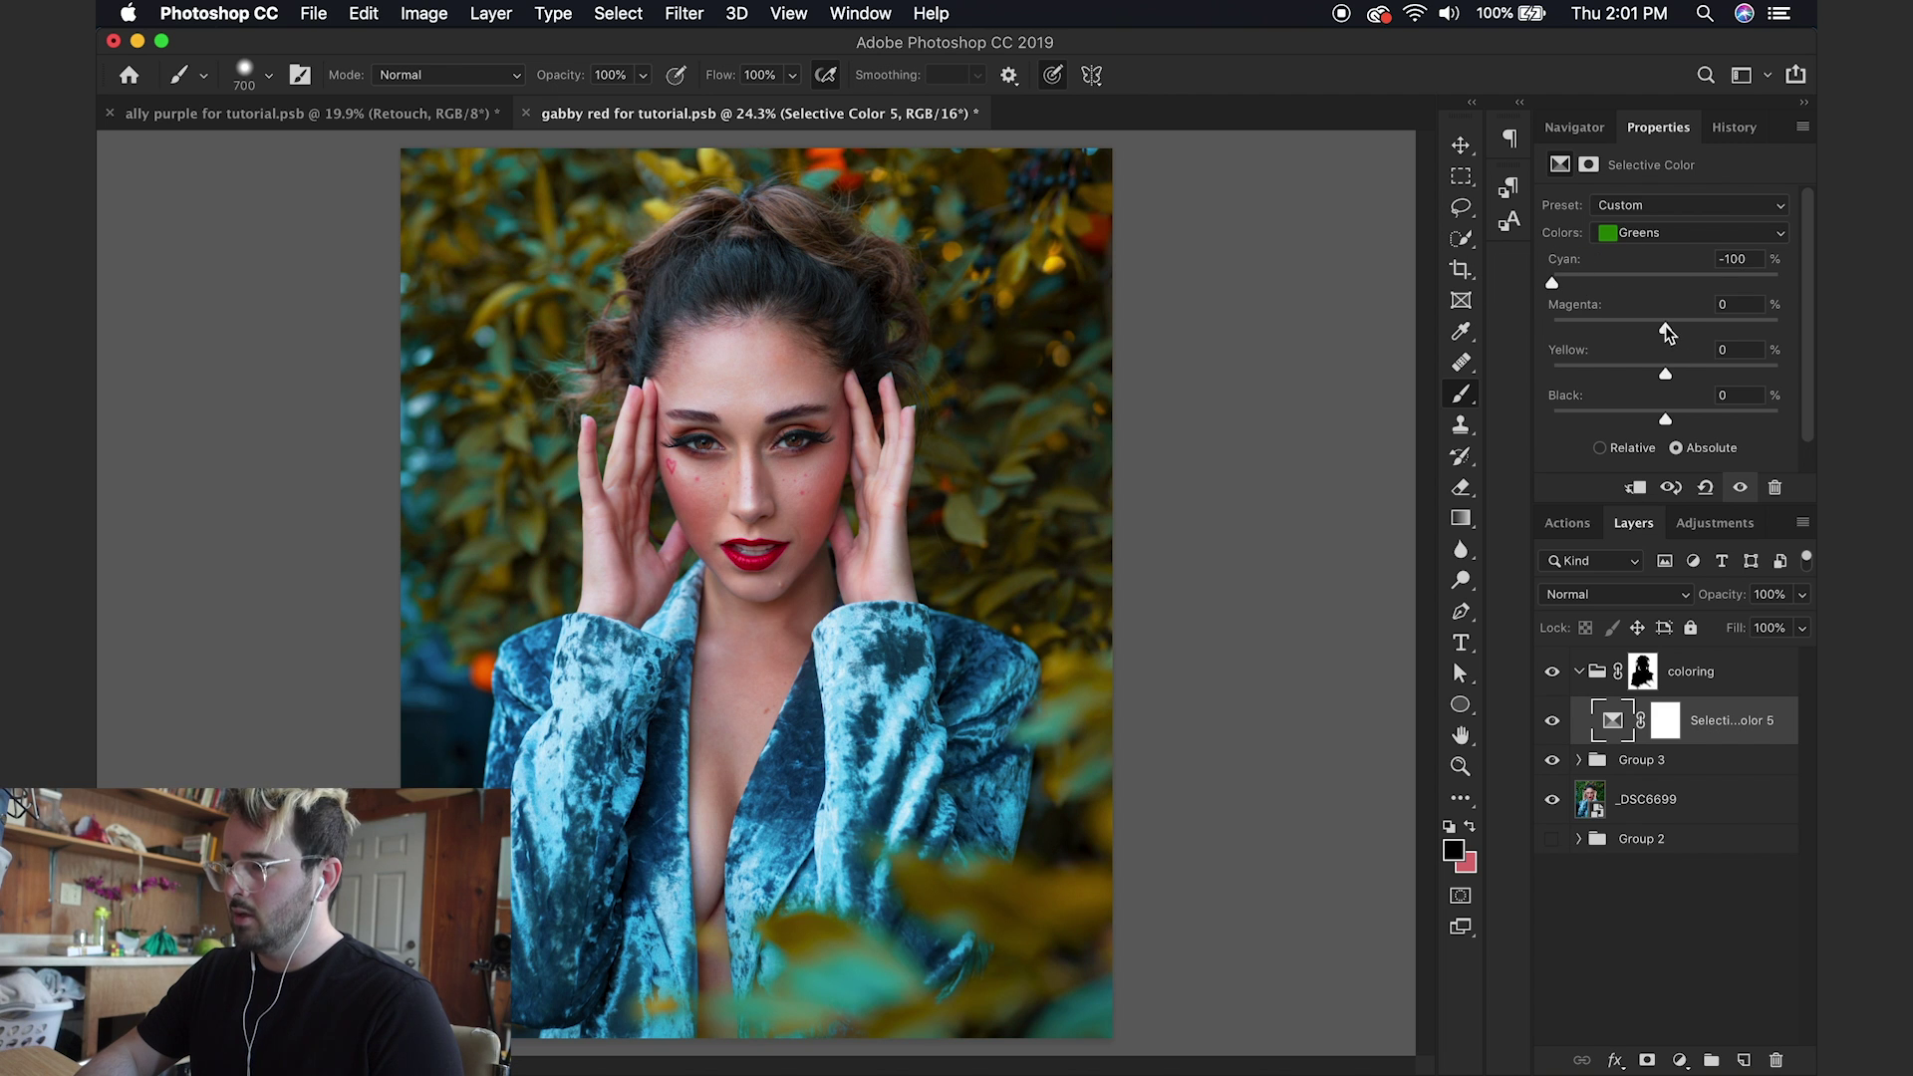
left_click_drag(1667, 328, 1813, 323)
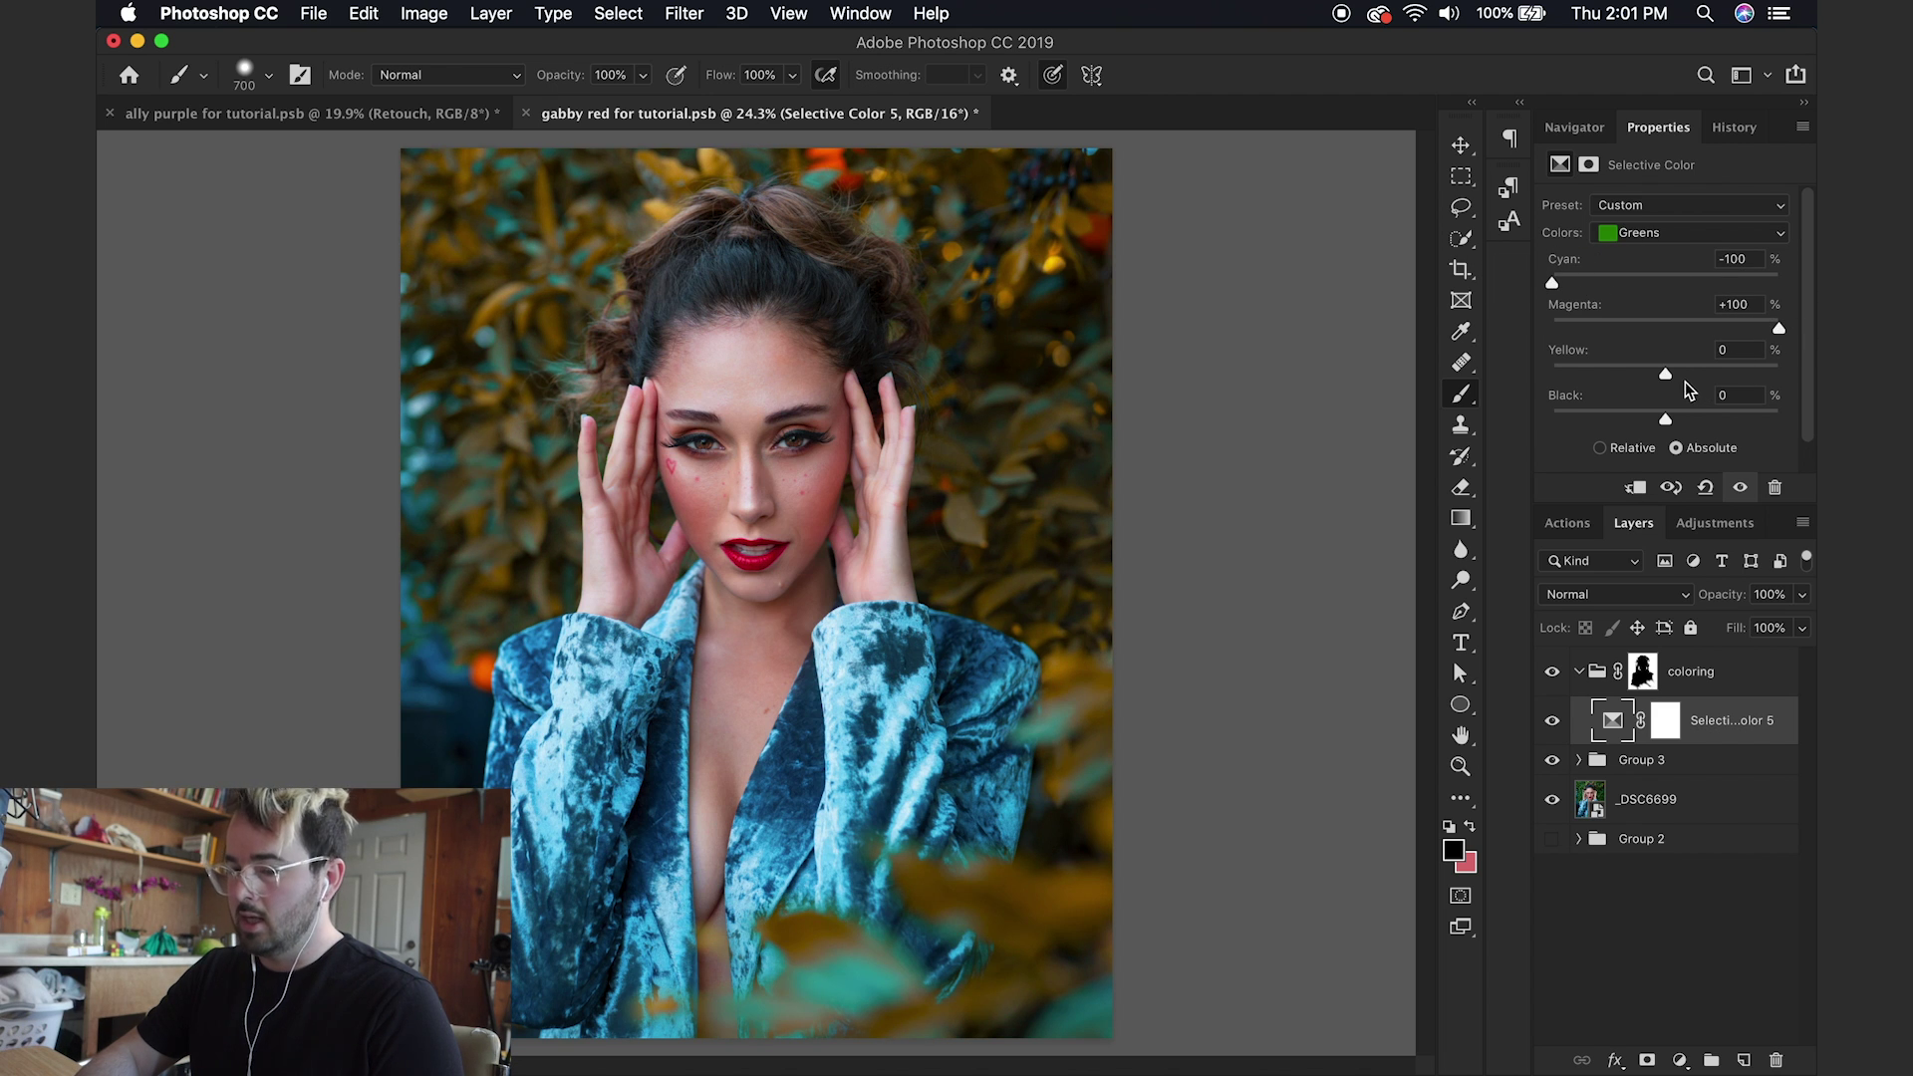
left_click_drag(1665, 375, 1782, 374)
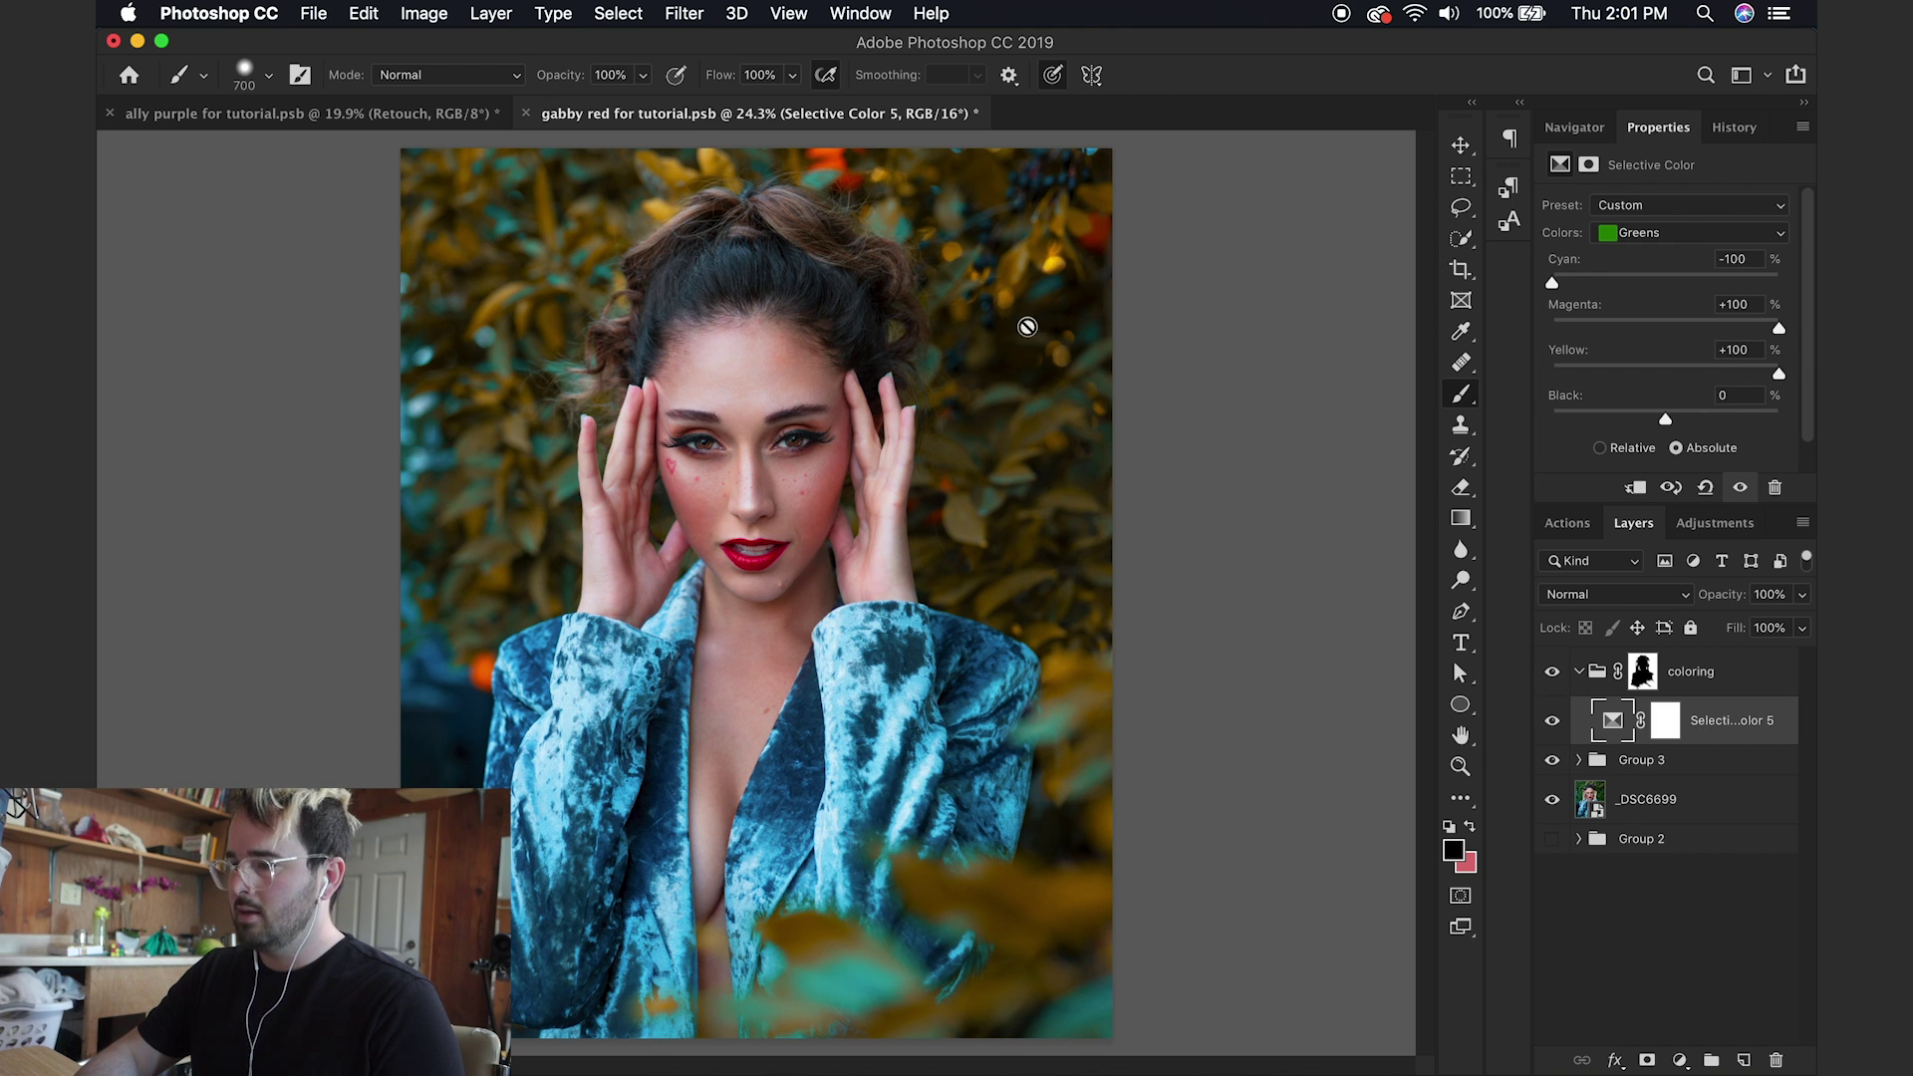
Step: Set Cyans to Cyan -100, Magenta +8, Yellow +100, then toggle the layer to compare
left_click(1652, 233)
left_click(1652, 249)
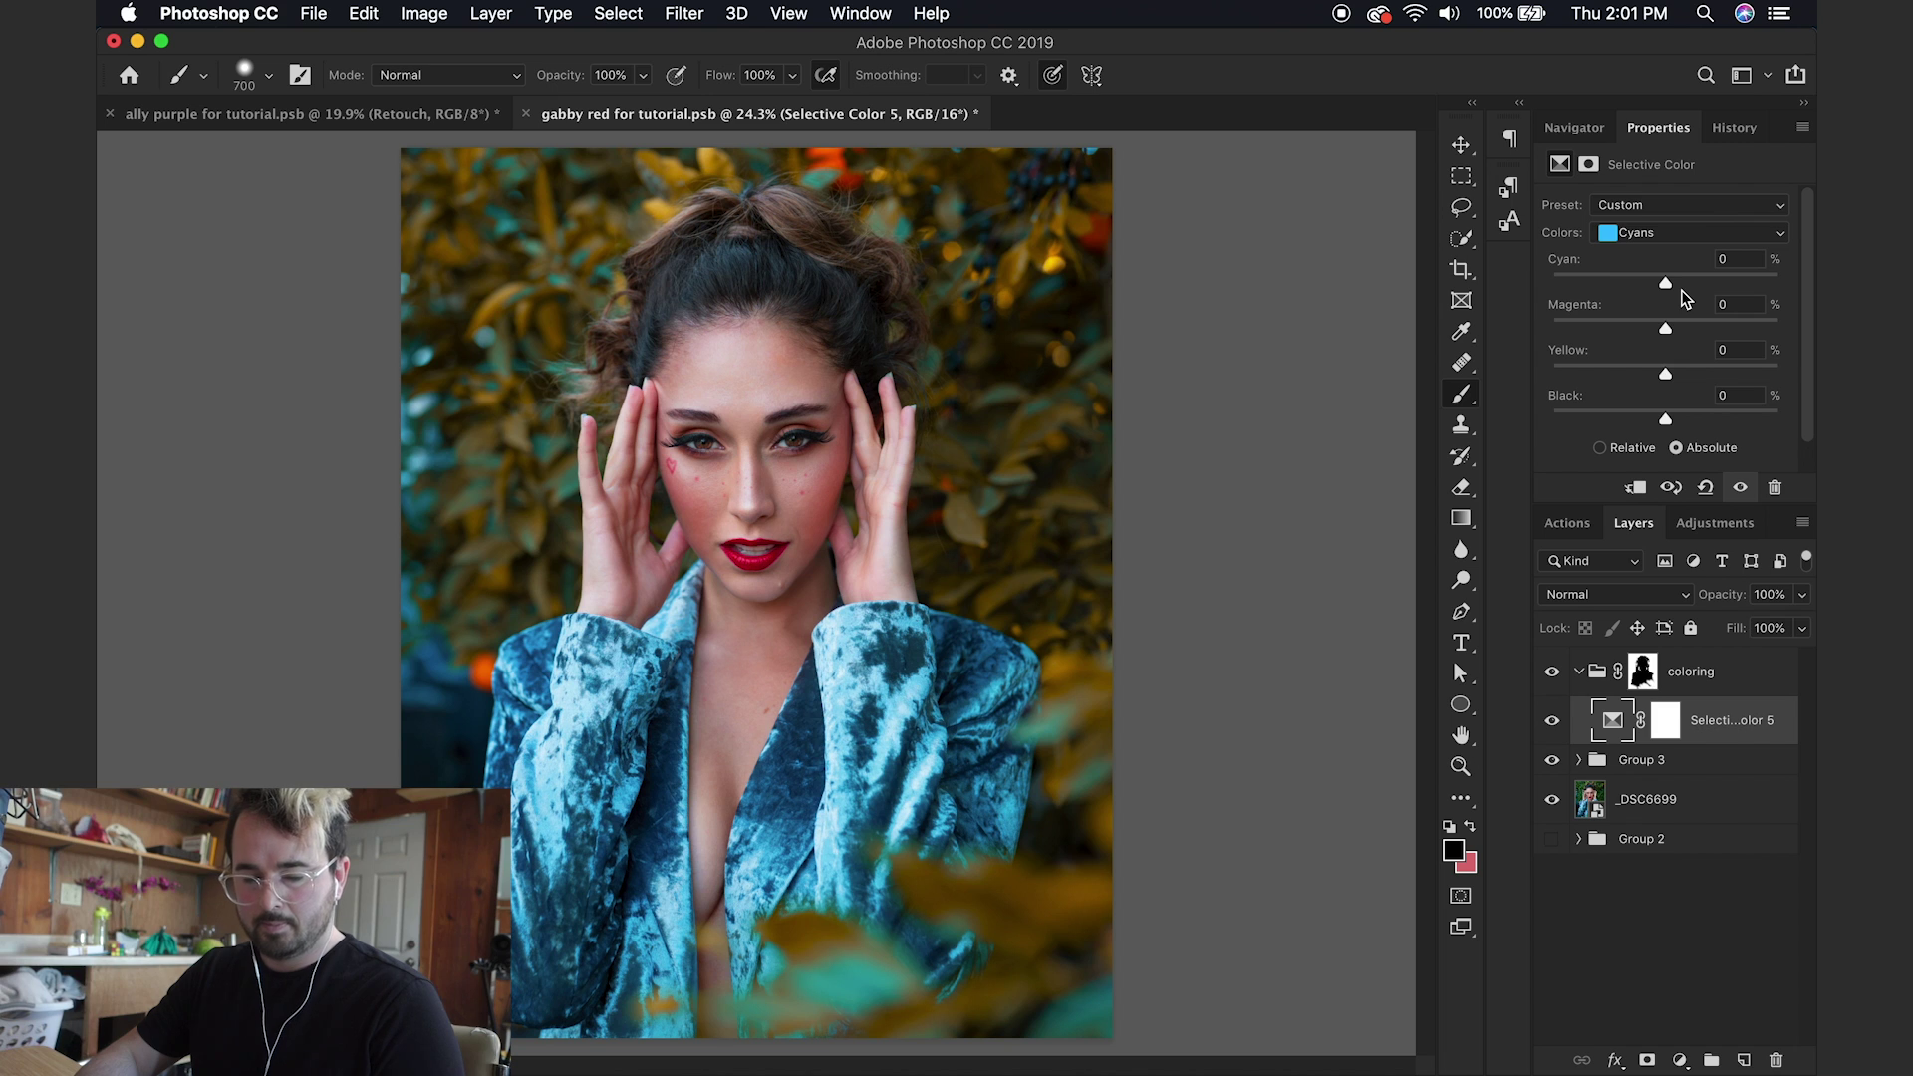
left_click_drag(1665, 283, 1500, 279)
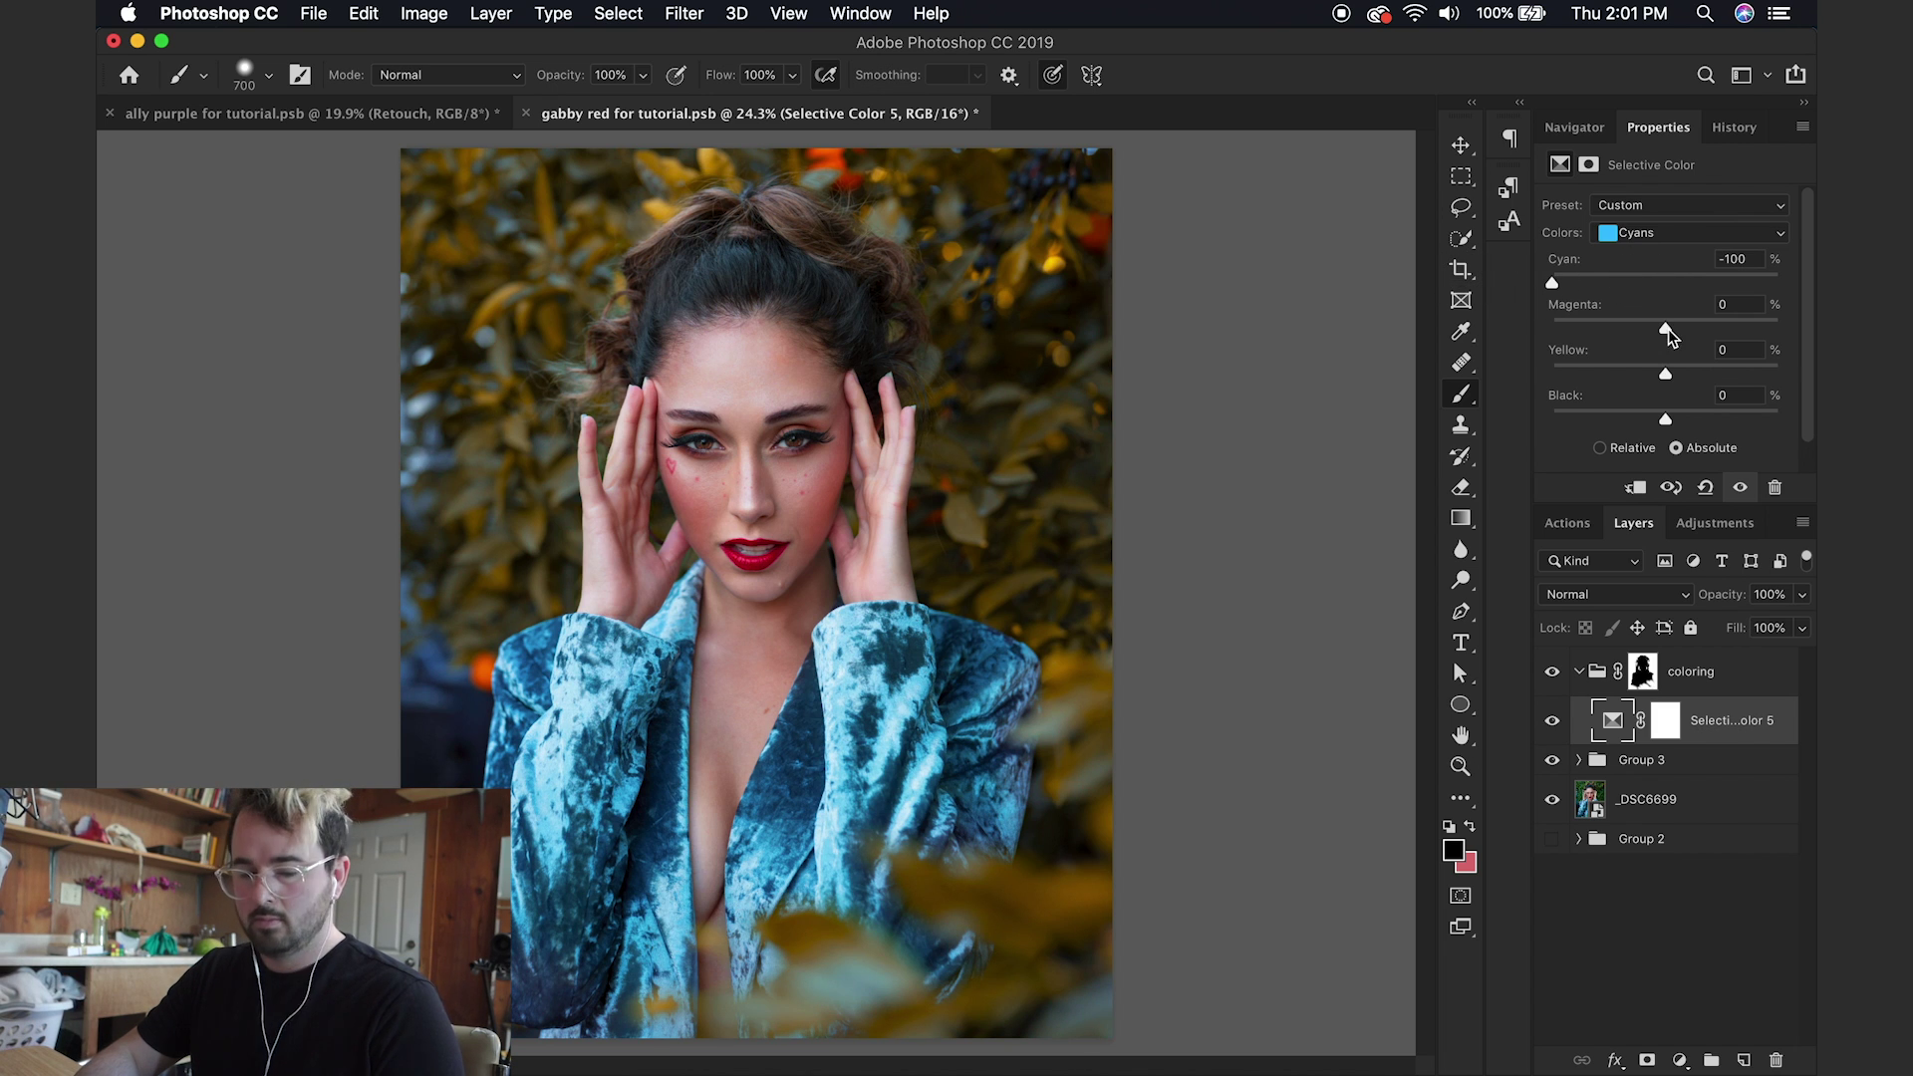
left_click(1675, 325)
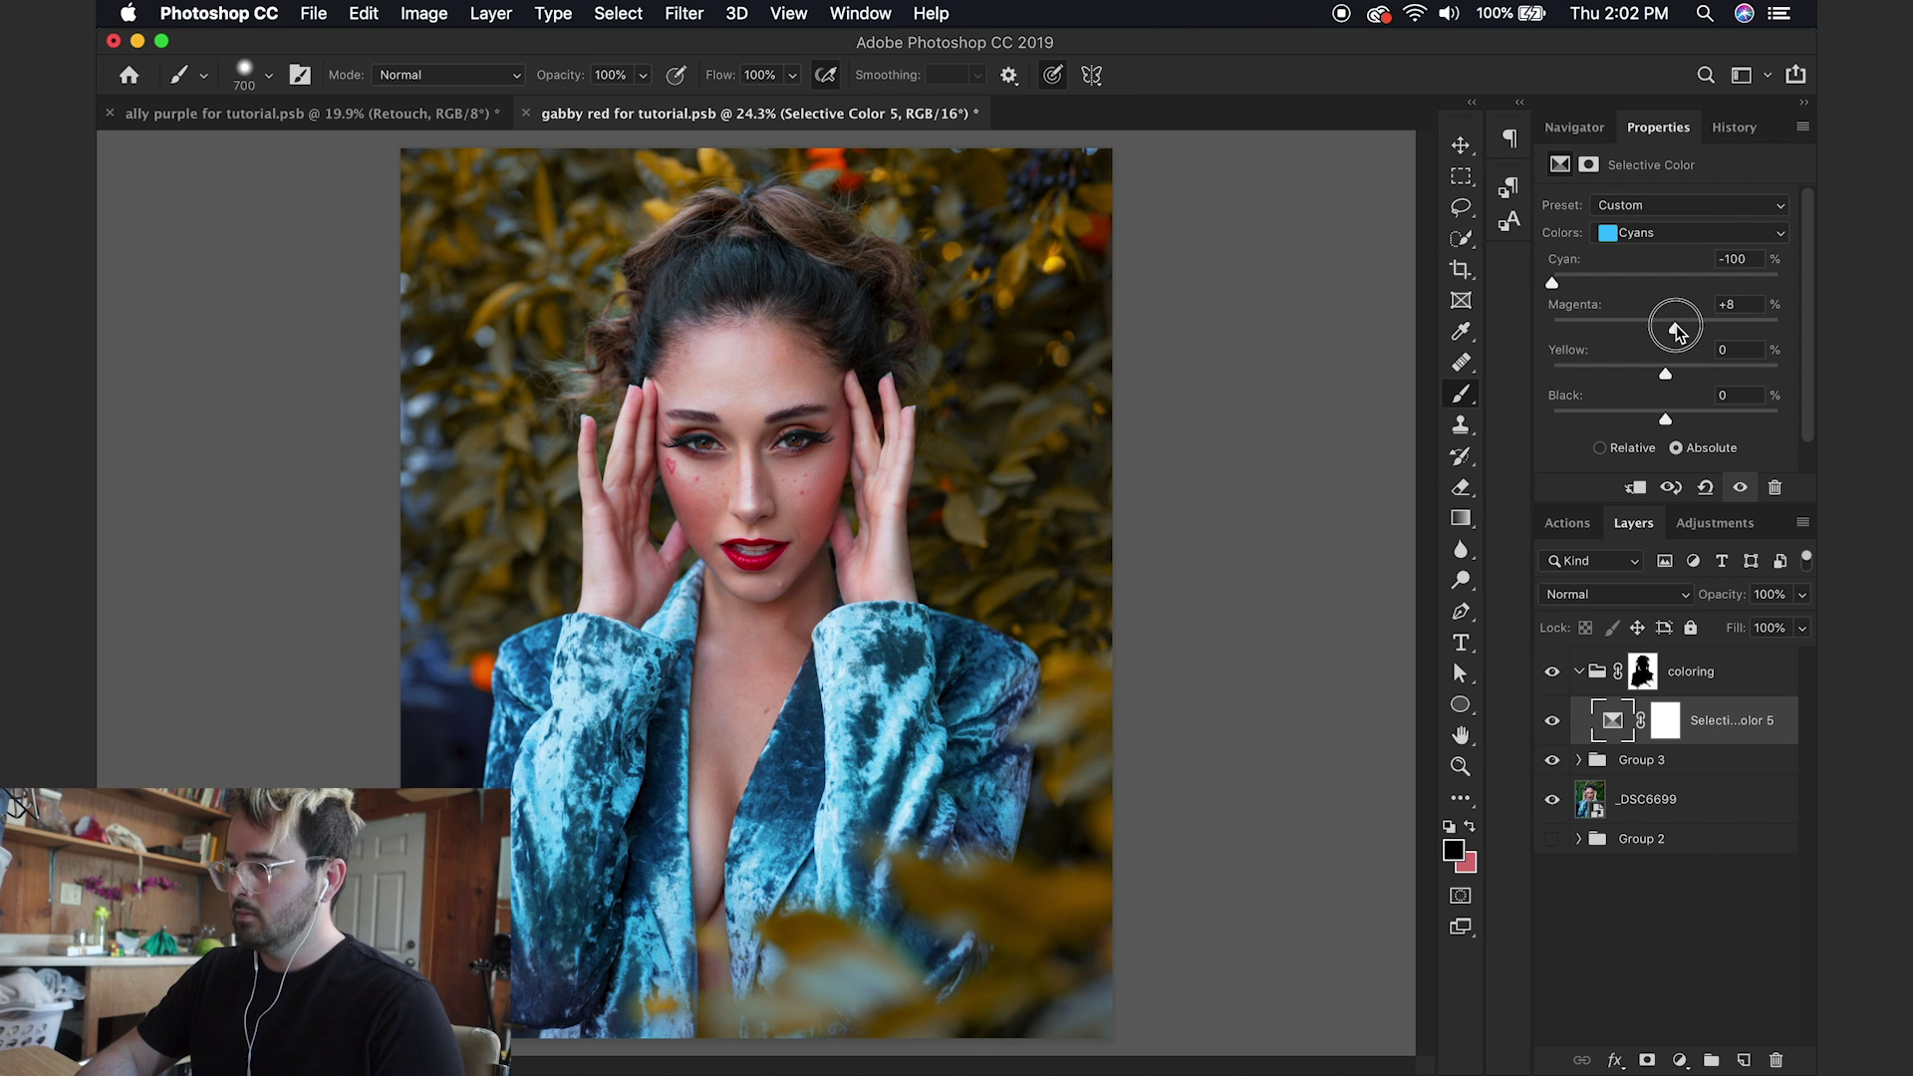
left_click_drag(1751, 372, 1791, 377)
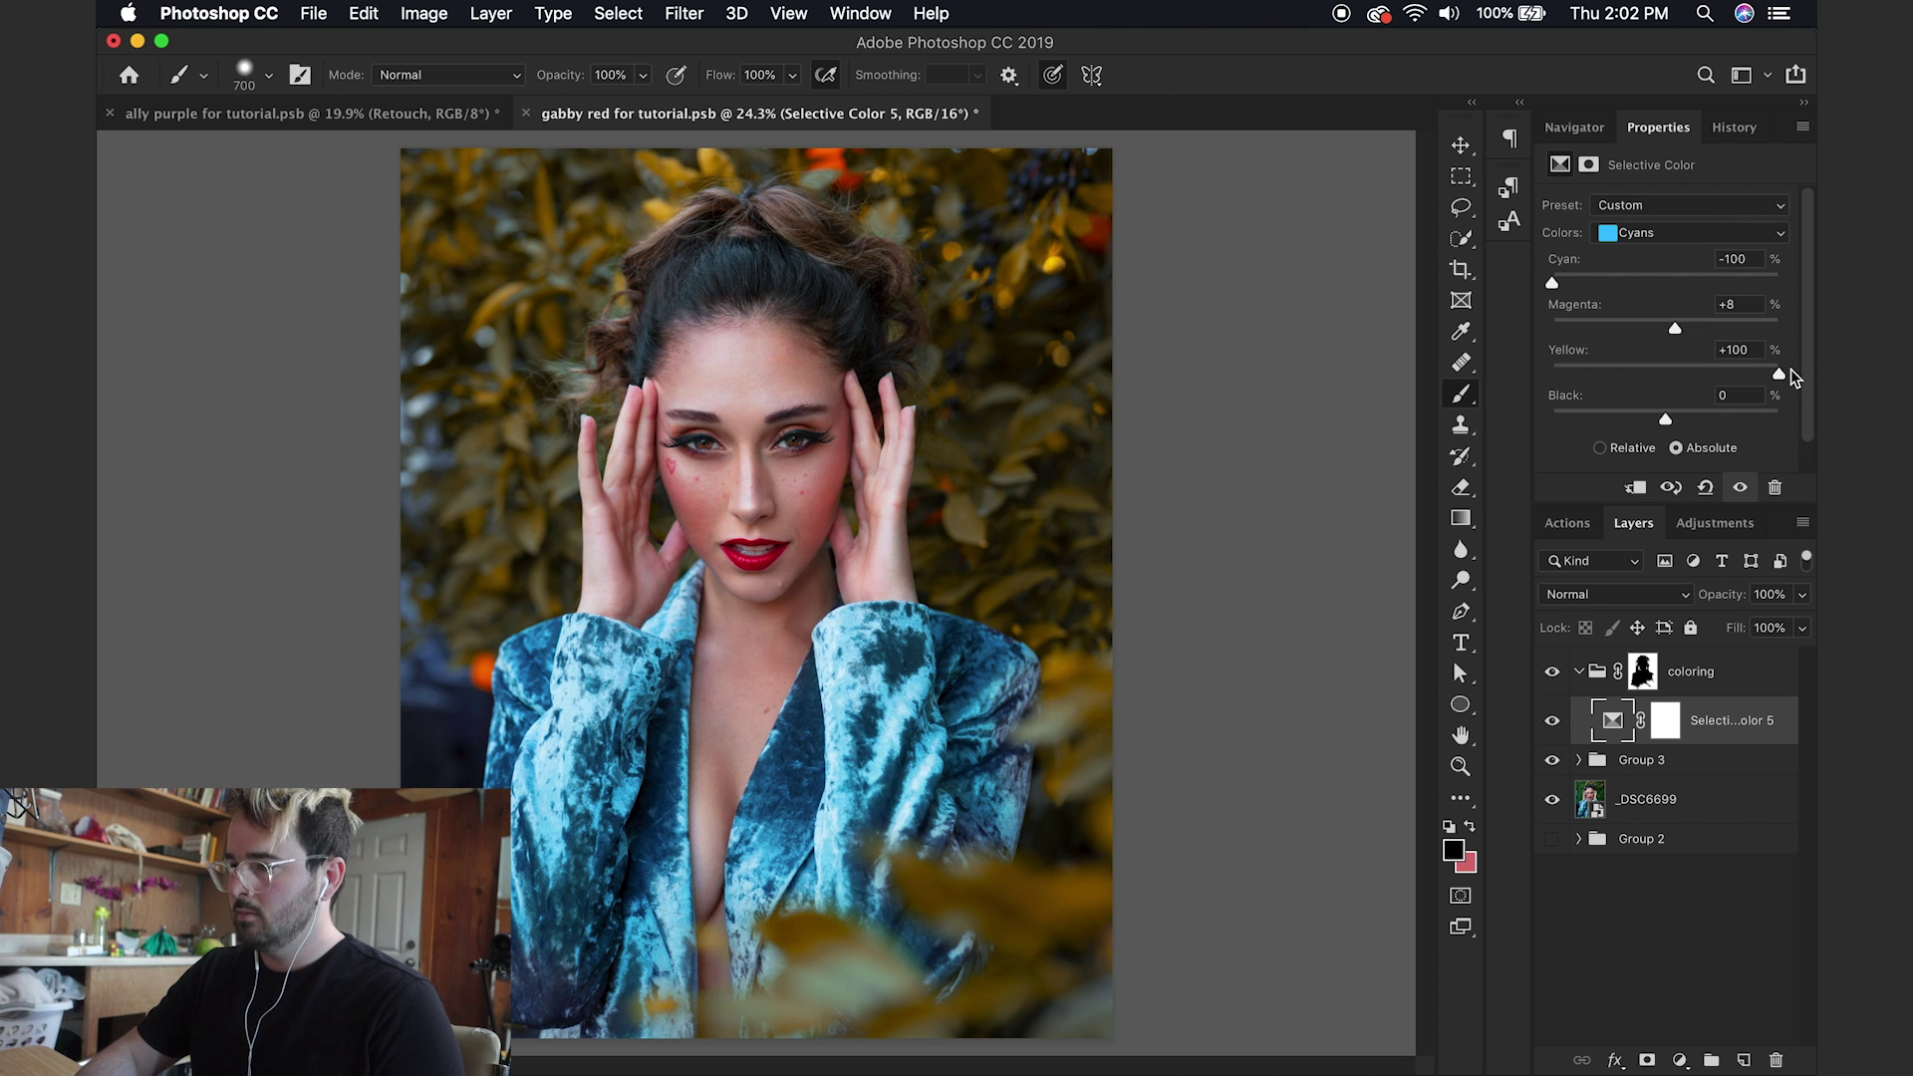
left_click(1553, 721)
left_click(1553, 721)
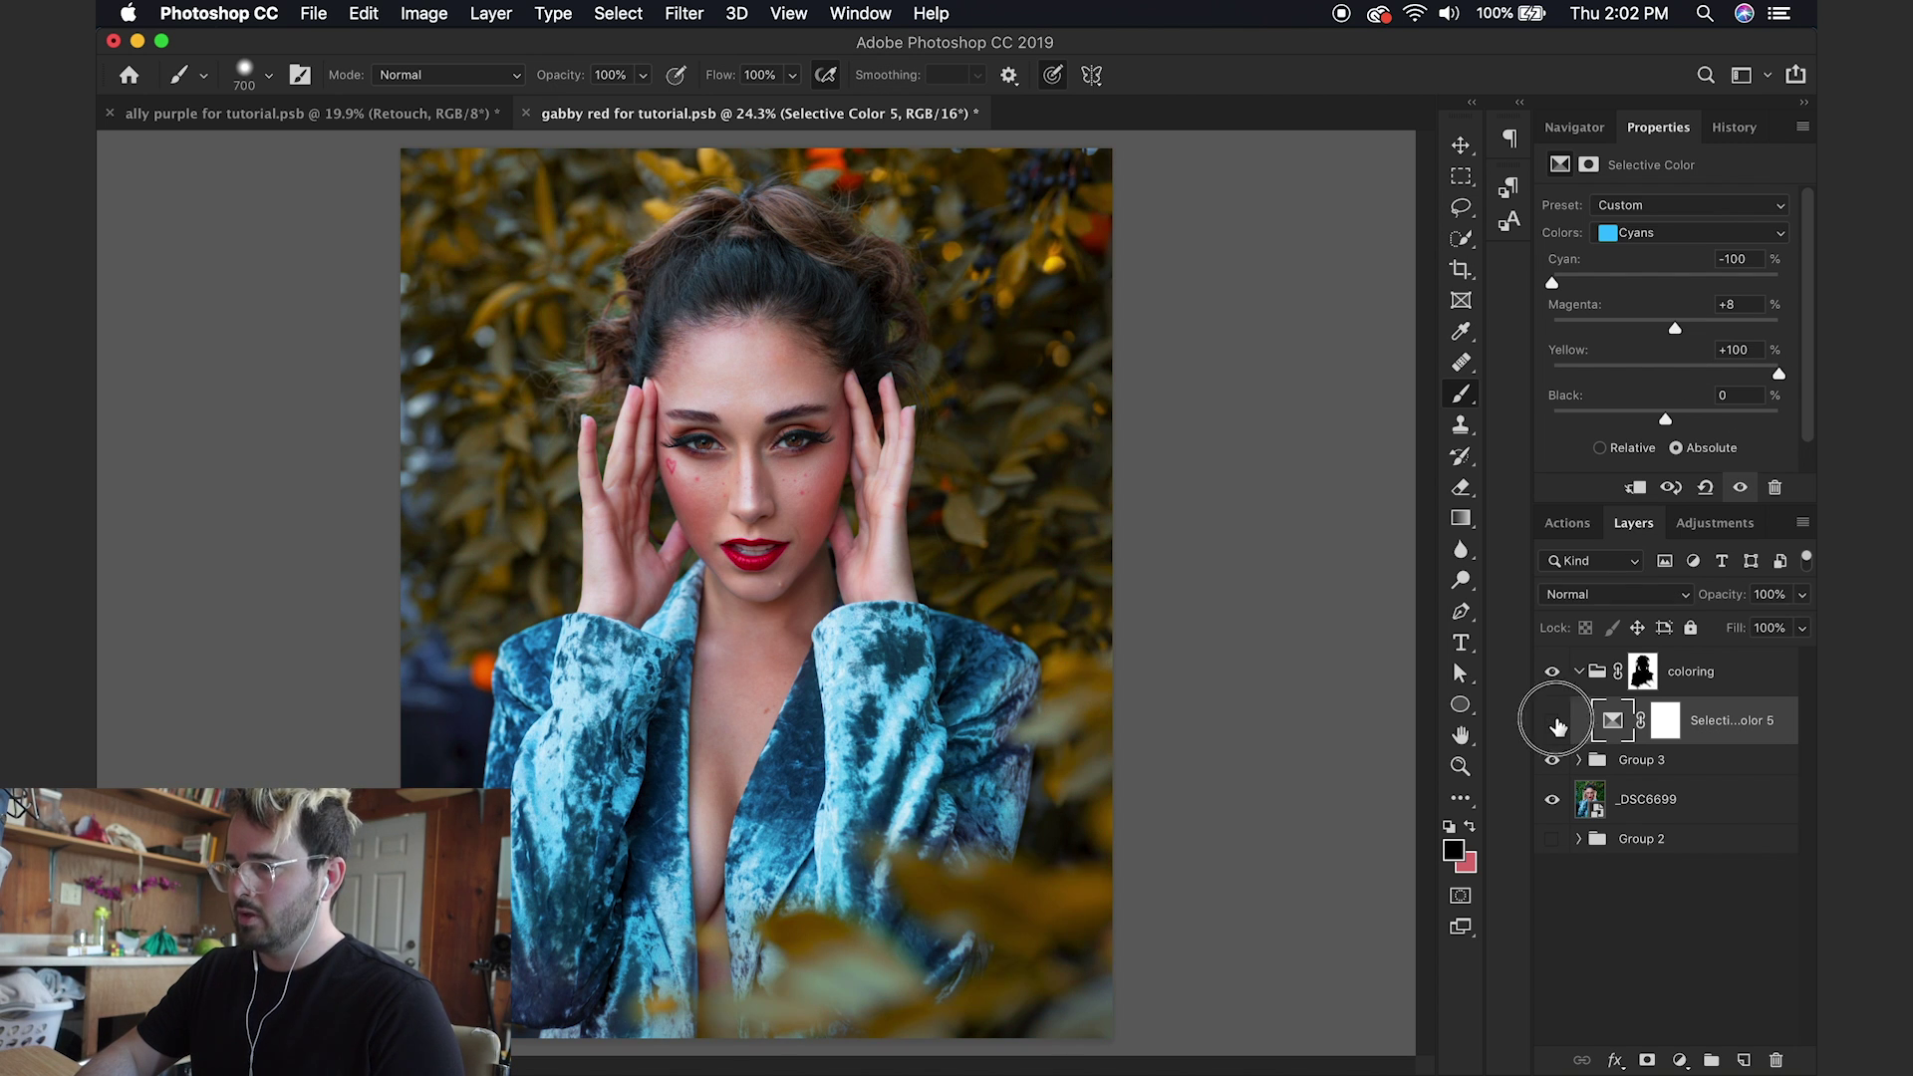
left_click(1554, 721)
left_click(1553, 721)
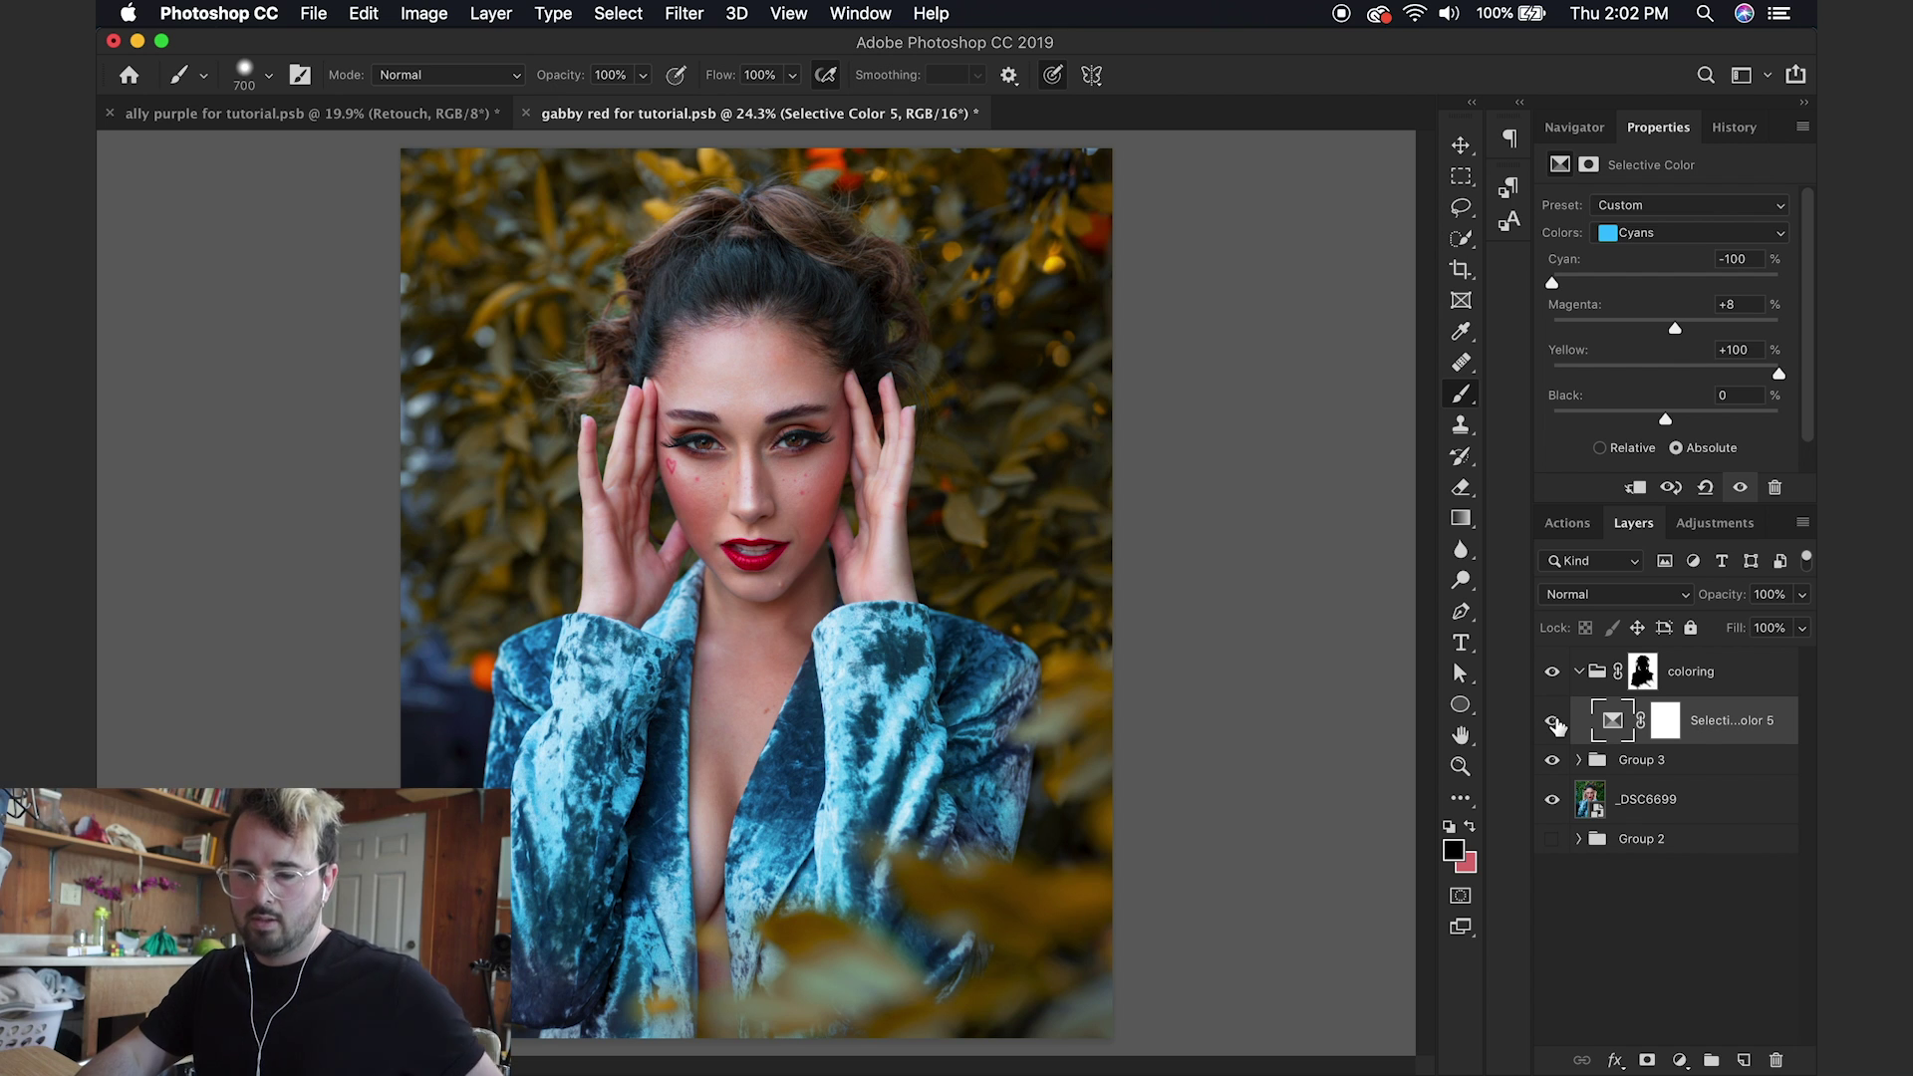
Step: Add Selective Color 6 with Yellows at Cyan -49, Magenta +12, Yellow +46, Black +7
left_click(1680, 1060)
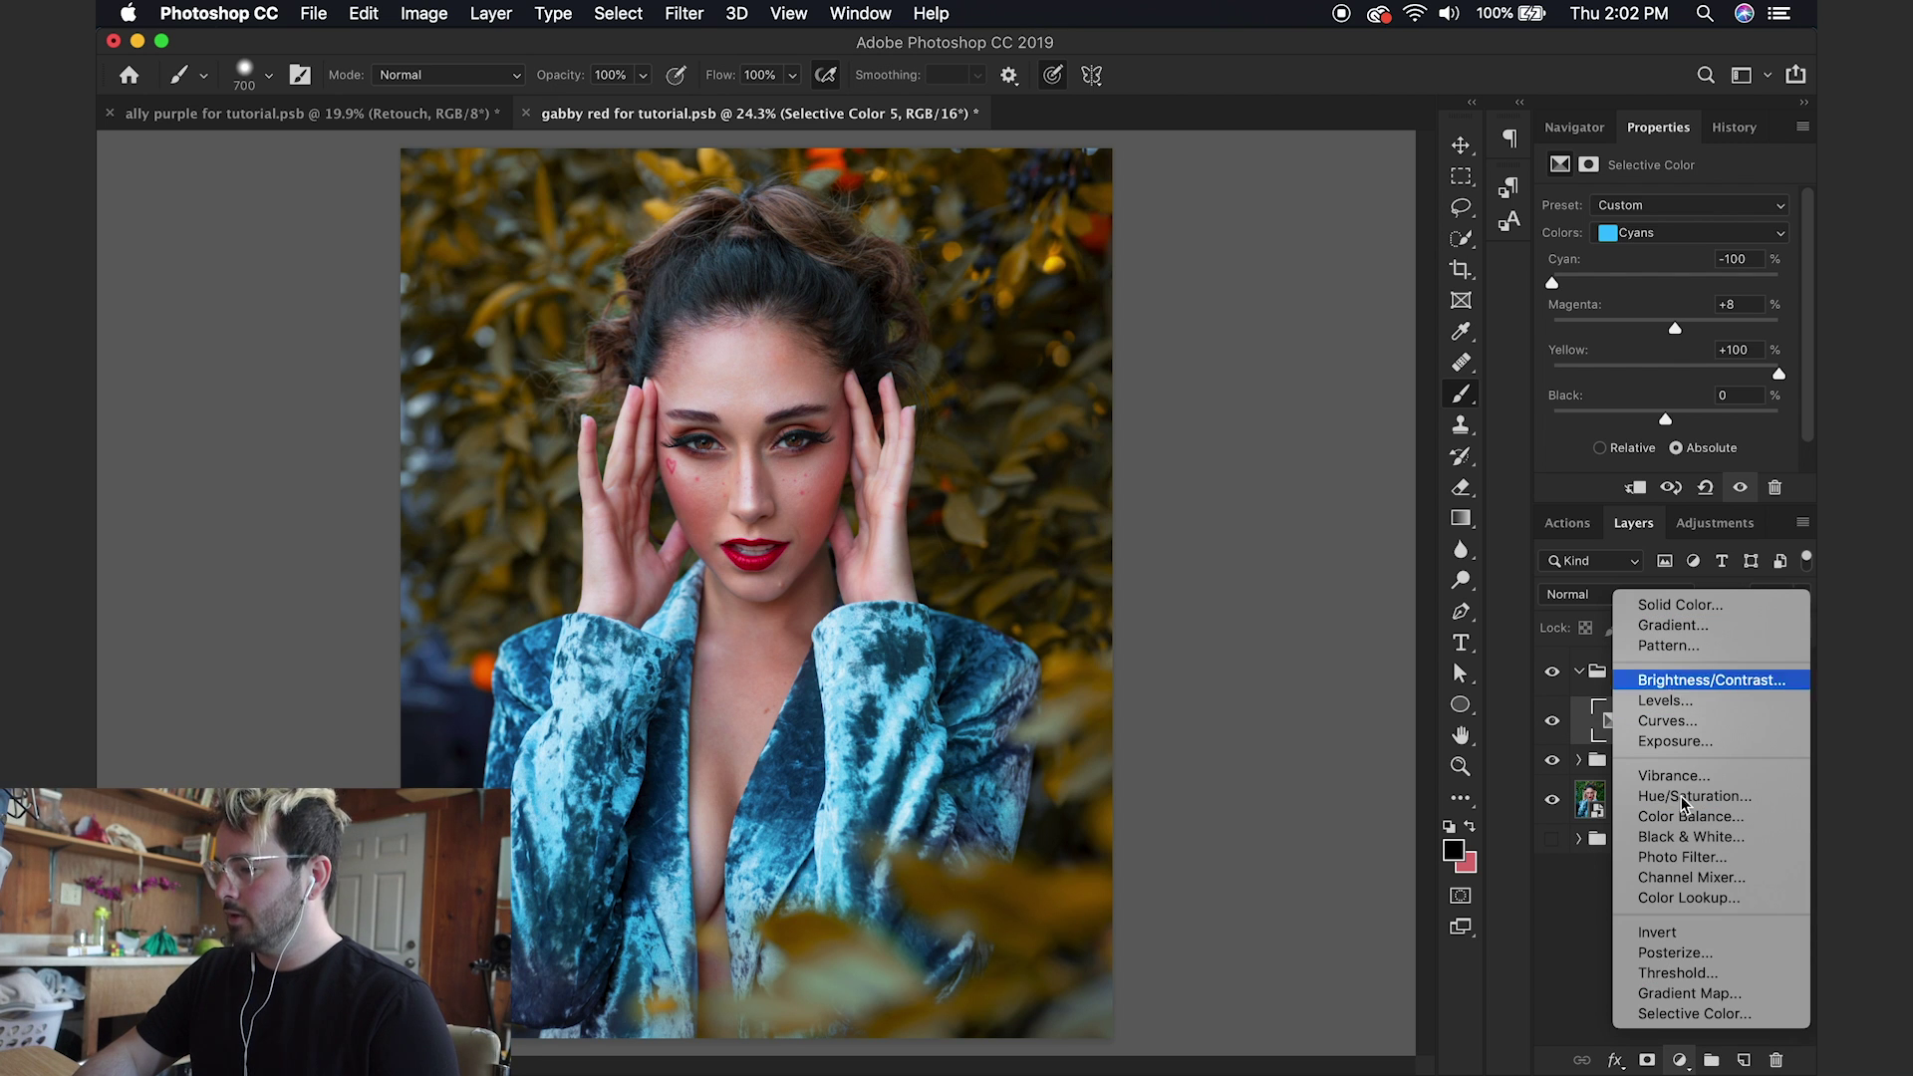
left_click(1694, 1013)
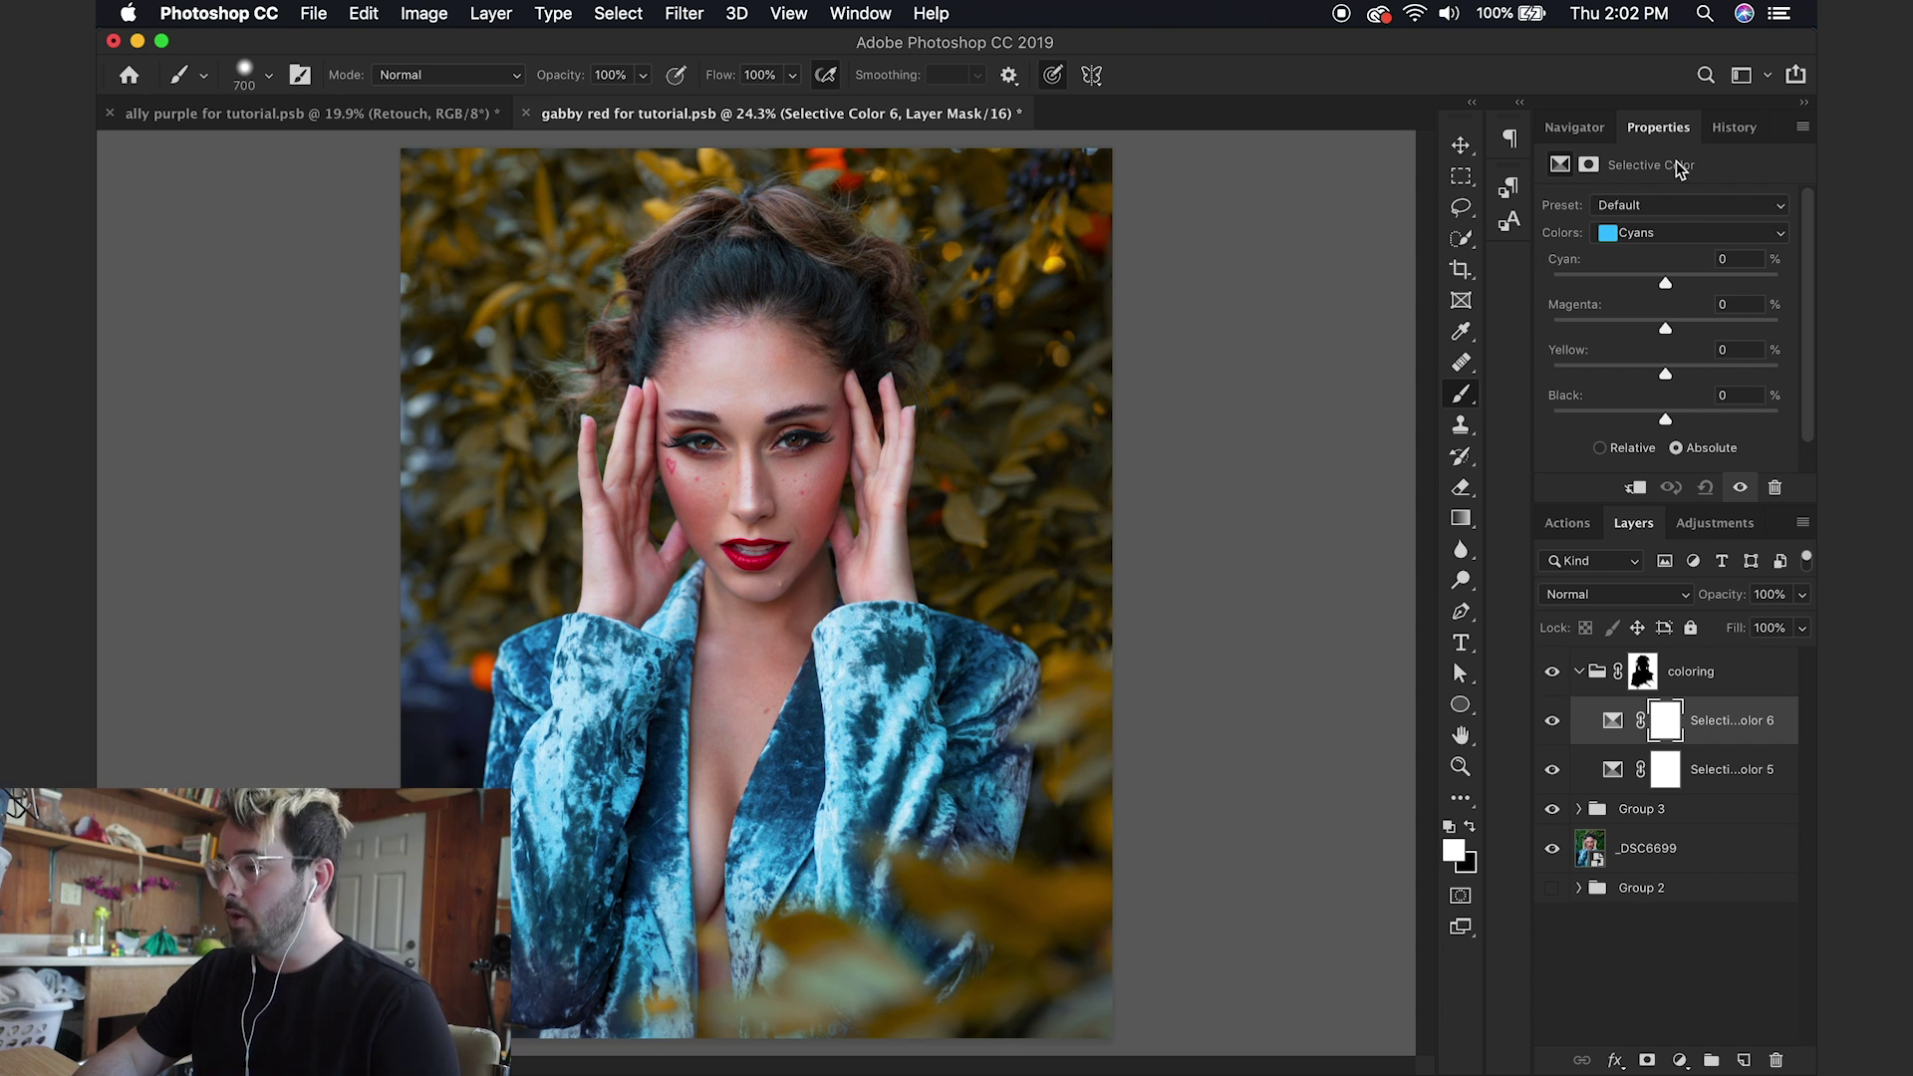
key("alt+3")
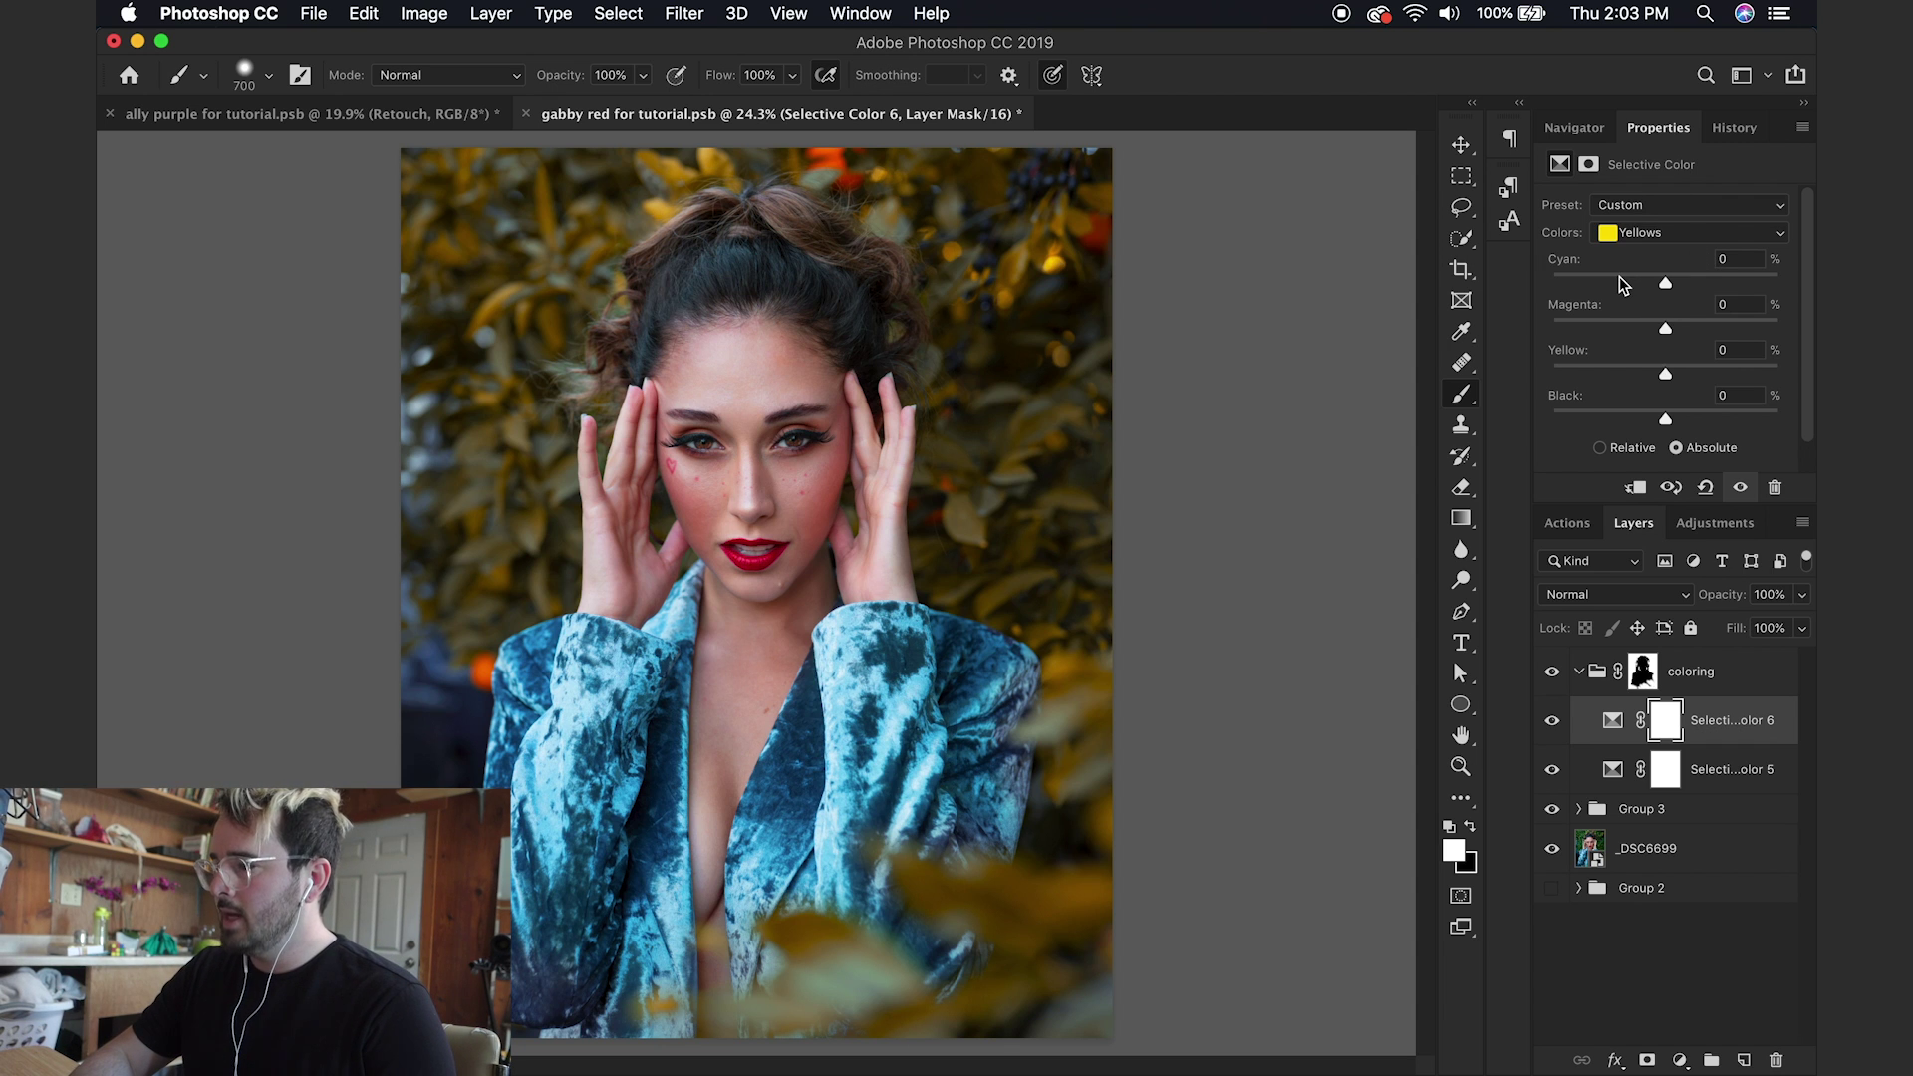
left_click_drag(1620, 284, 1673, 421)
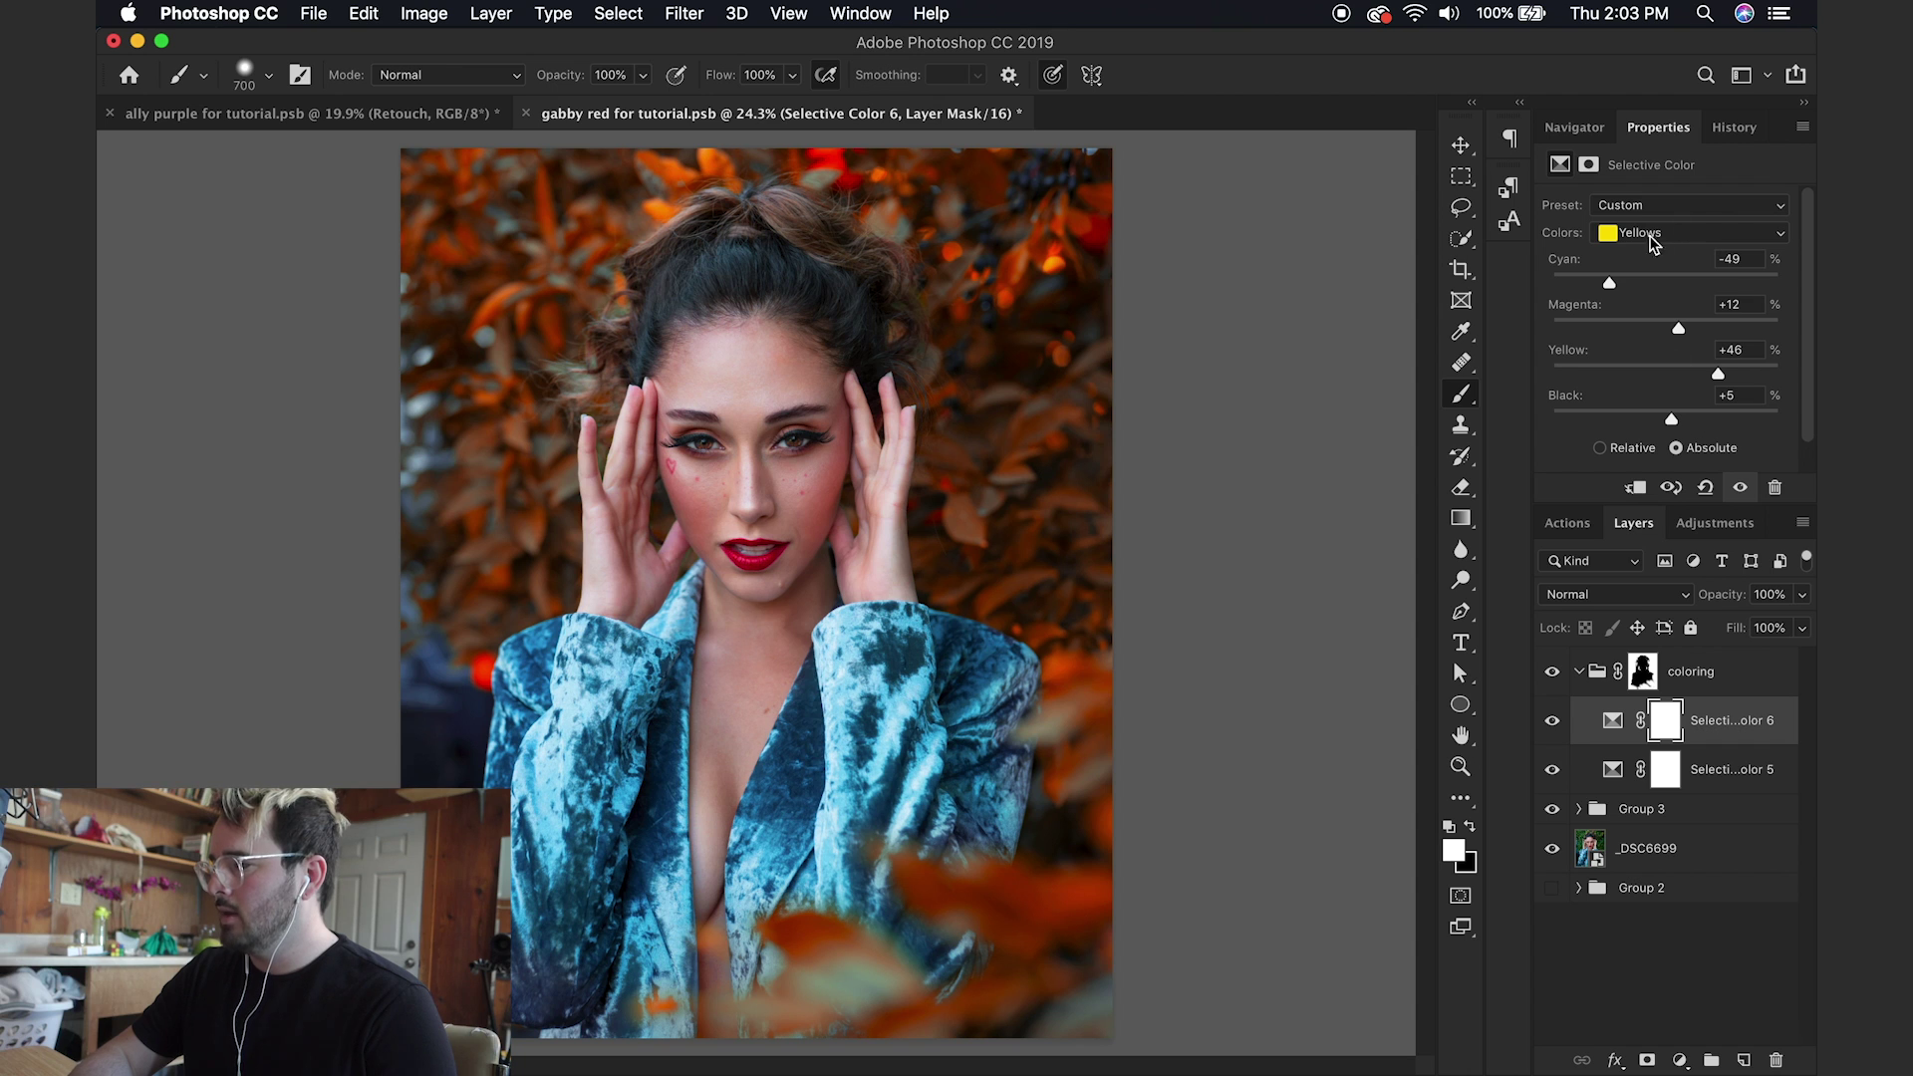
left_click(1581, 422)
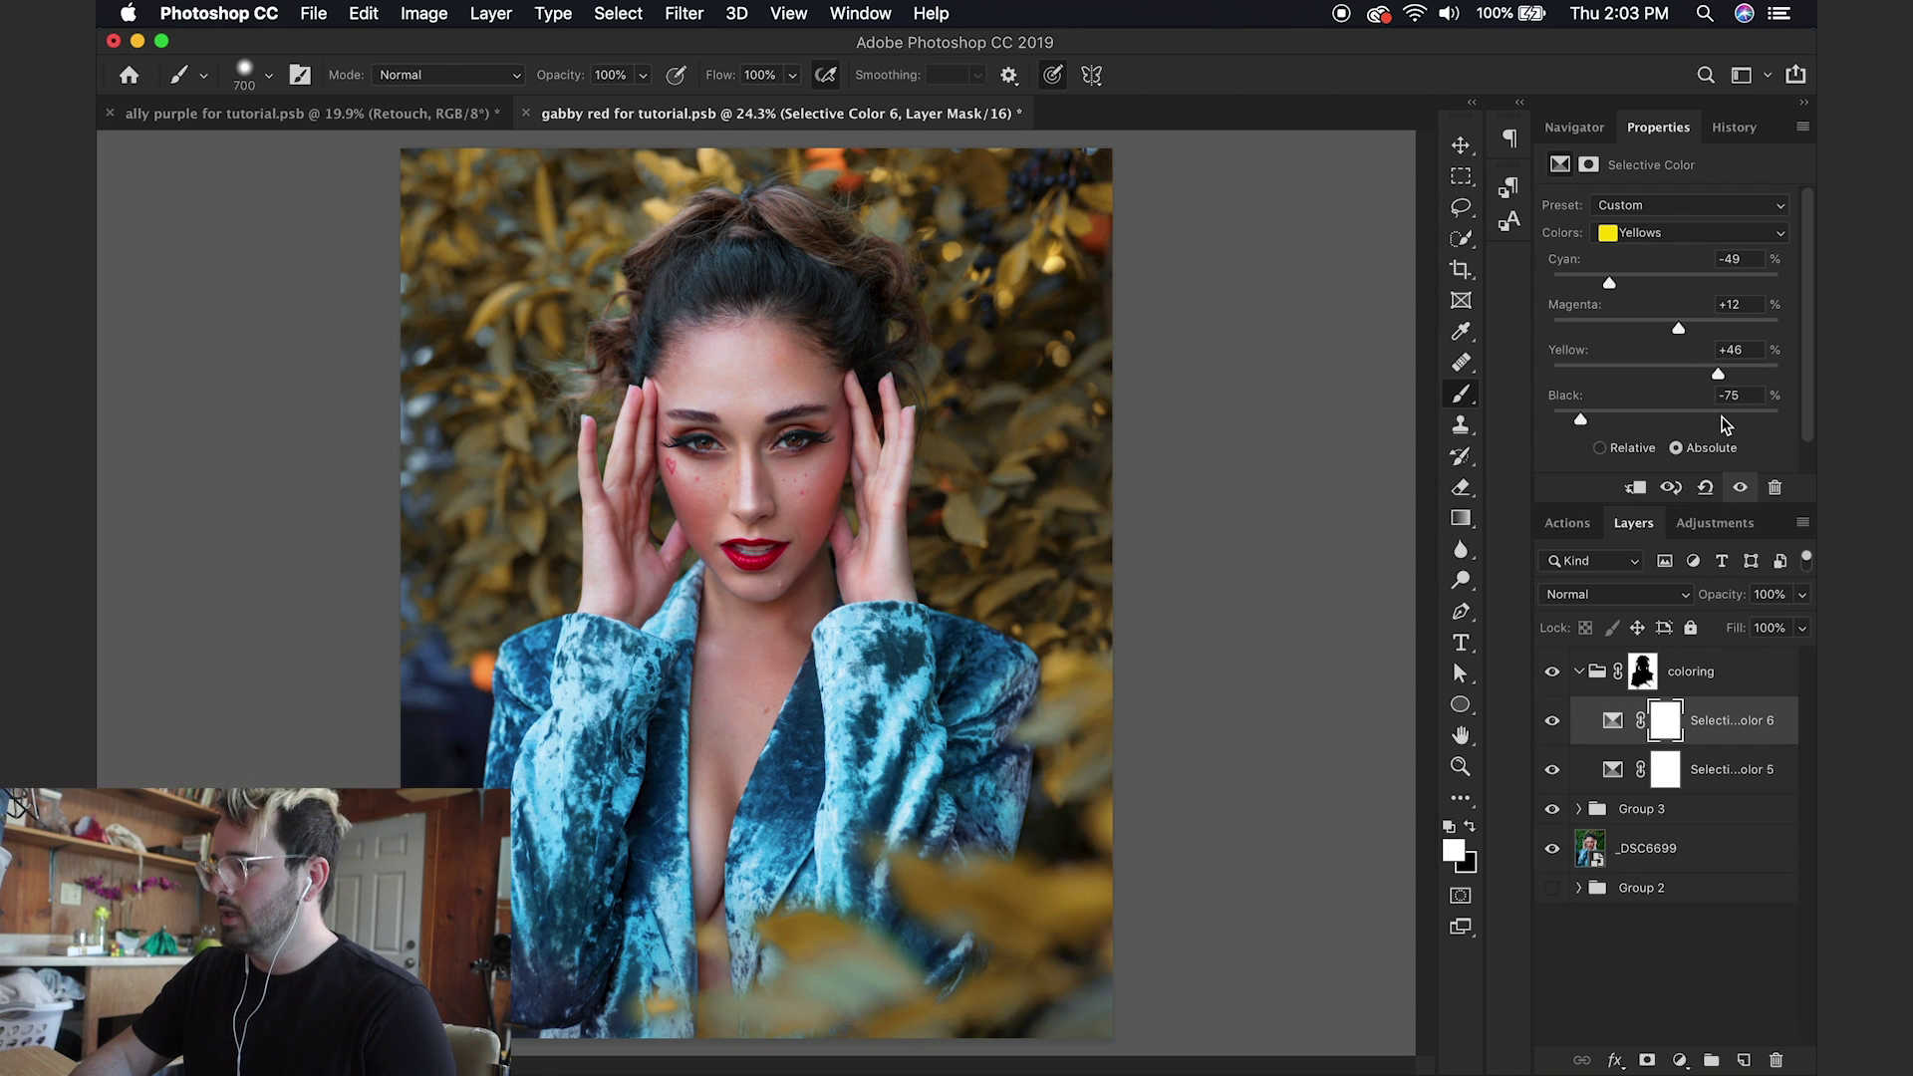
left_click(1726, 423)
left_click(1677, 422)
left_click_drag(1679, 423, 1673, 421)
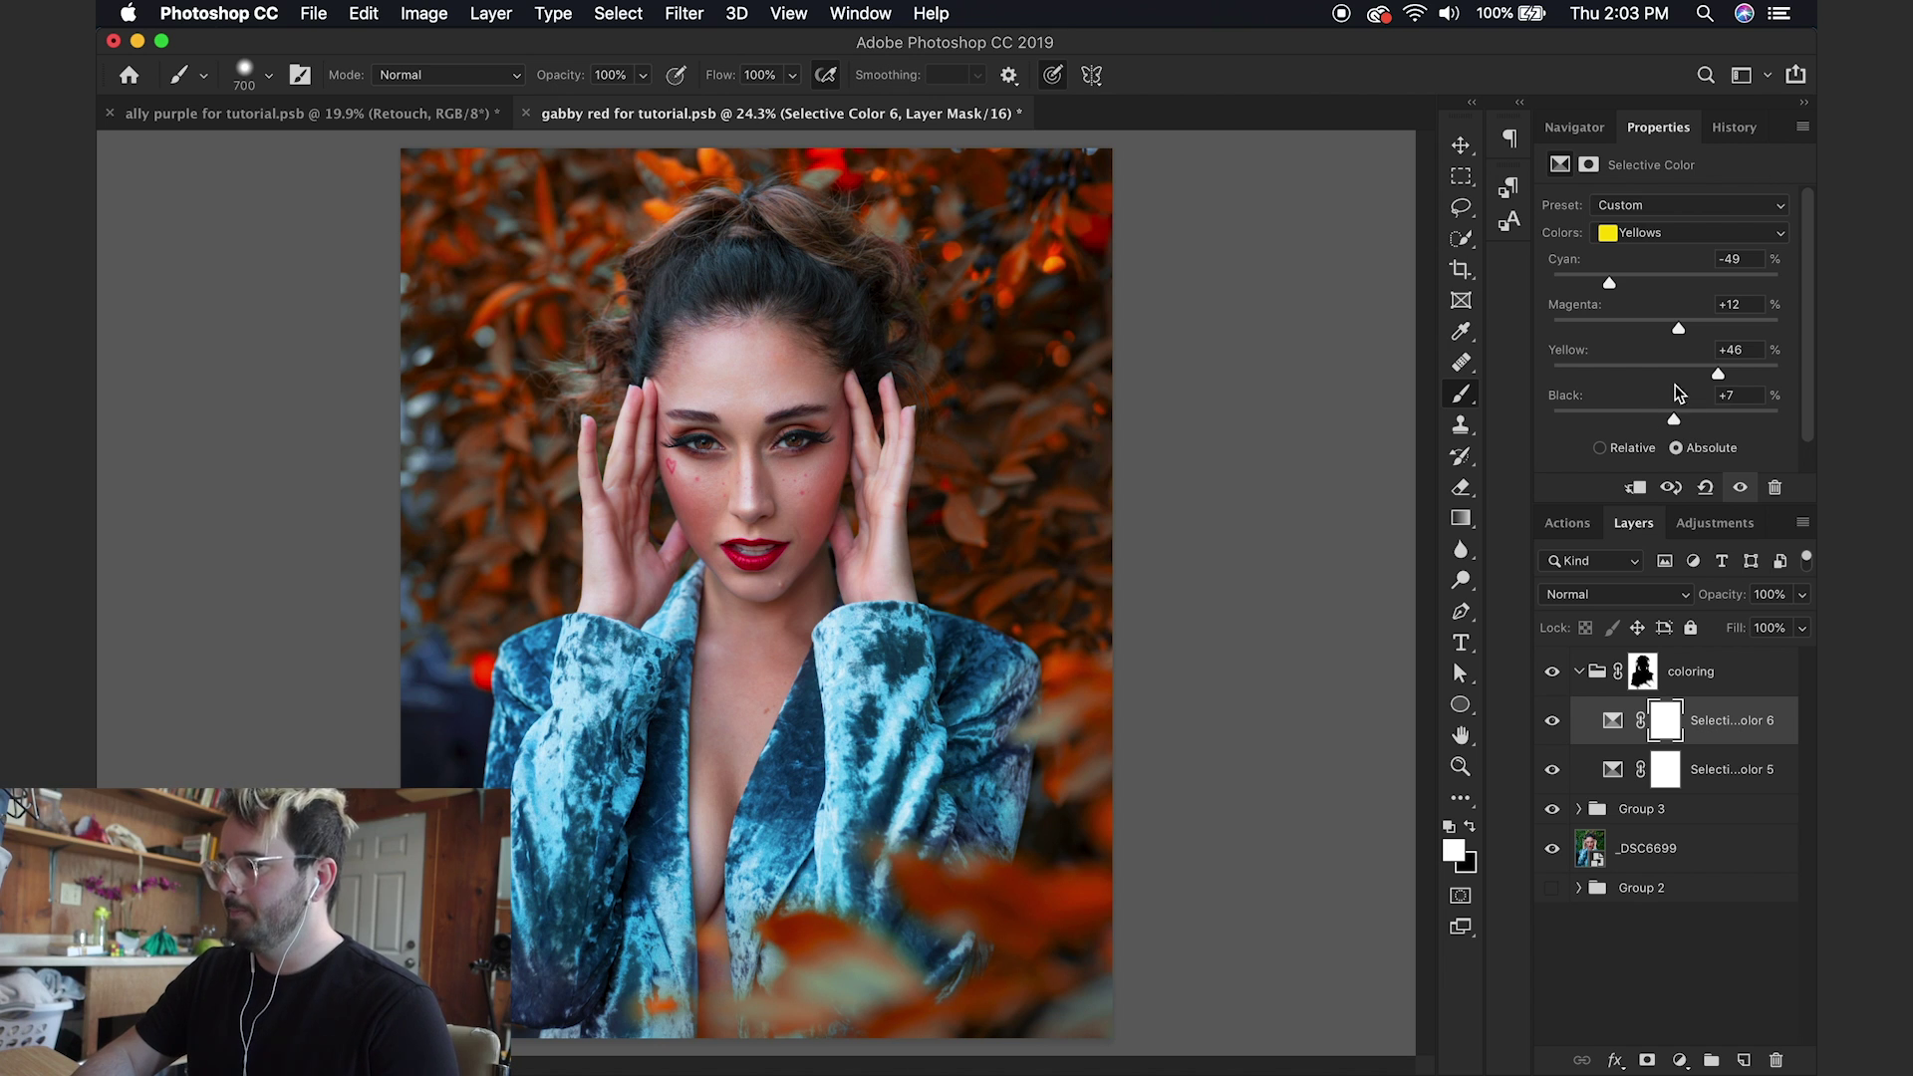
Step: Set the Greens range to Magenta +40 and Yellow +34
left_click(1648, 233)
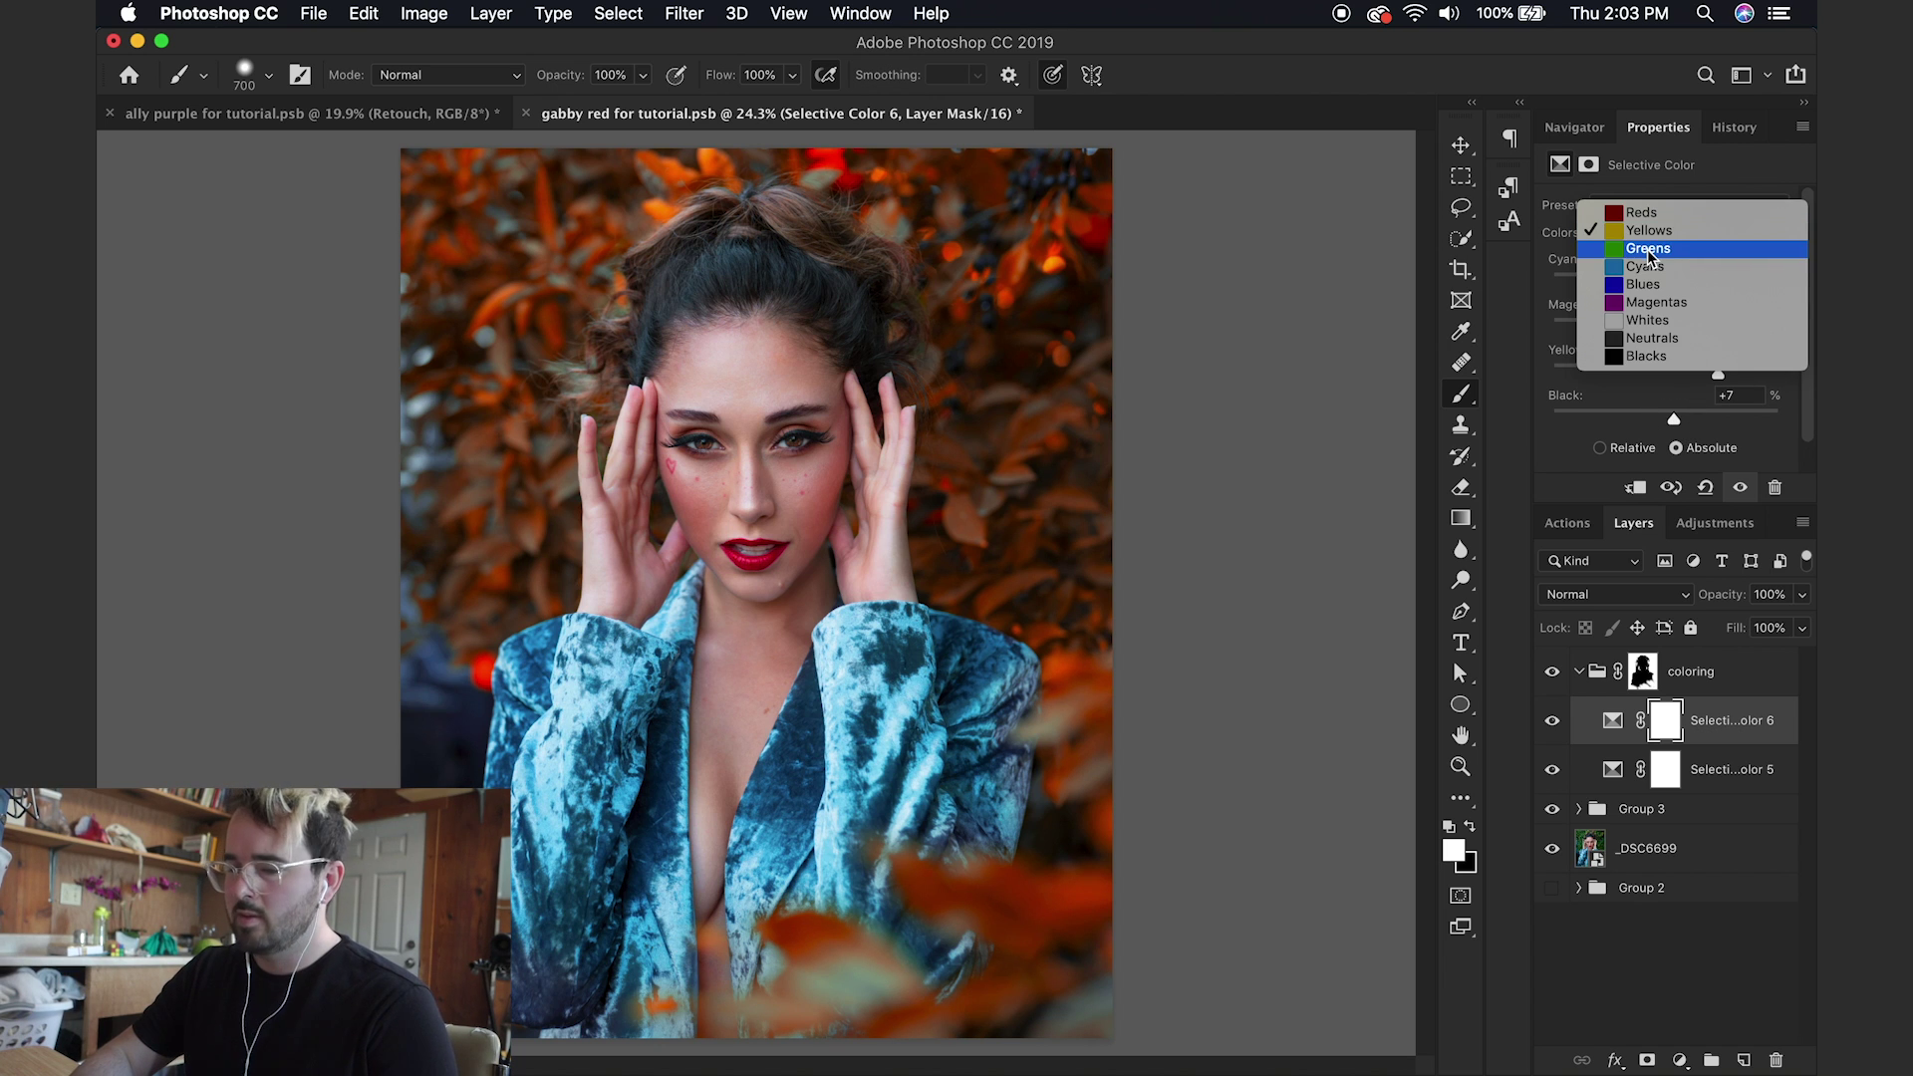
left_click(1649, 249)
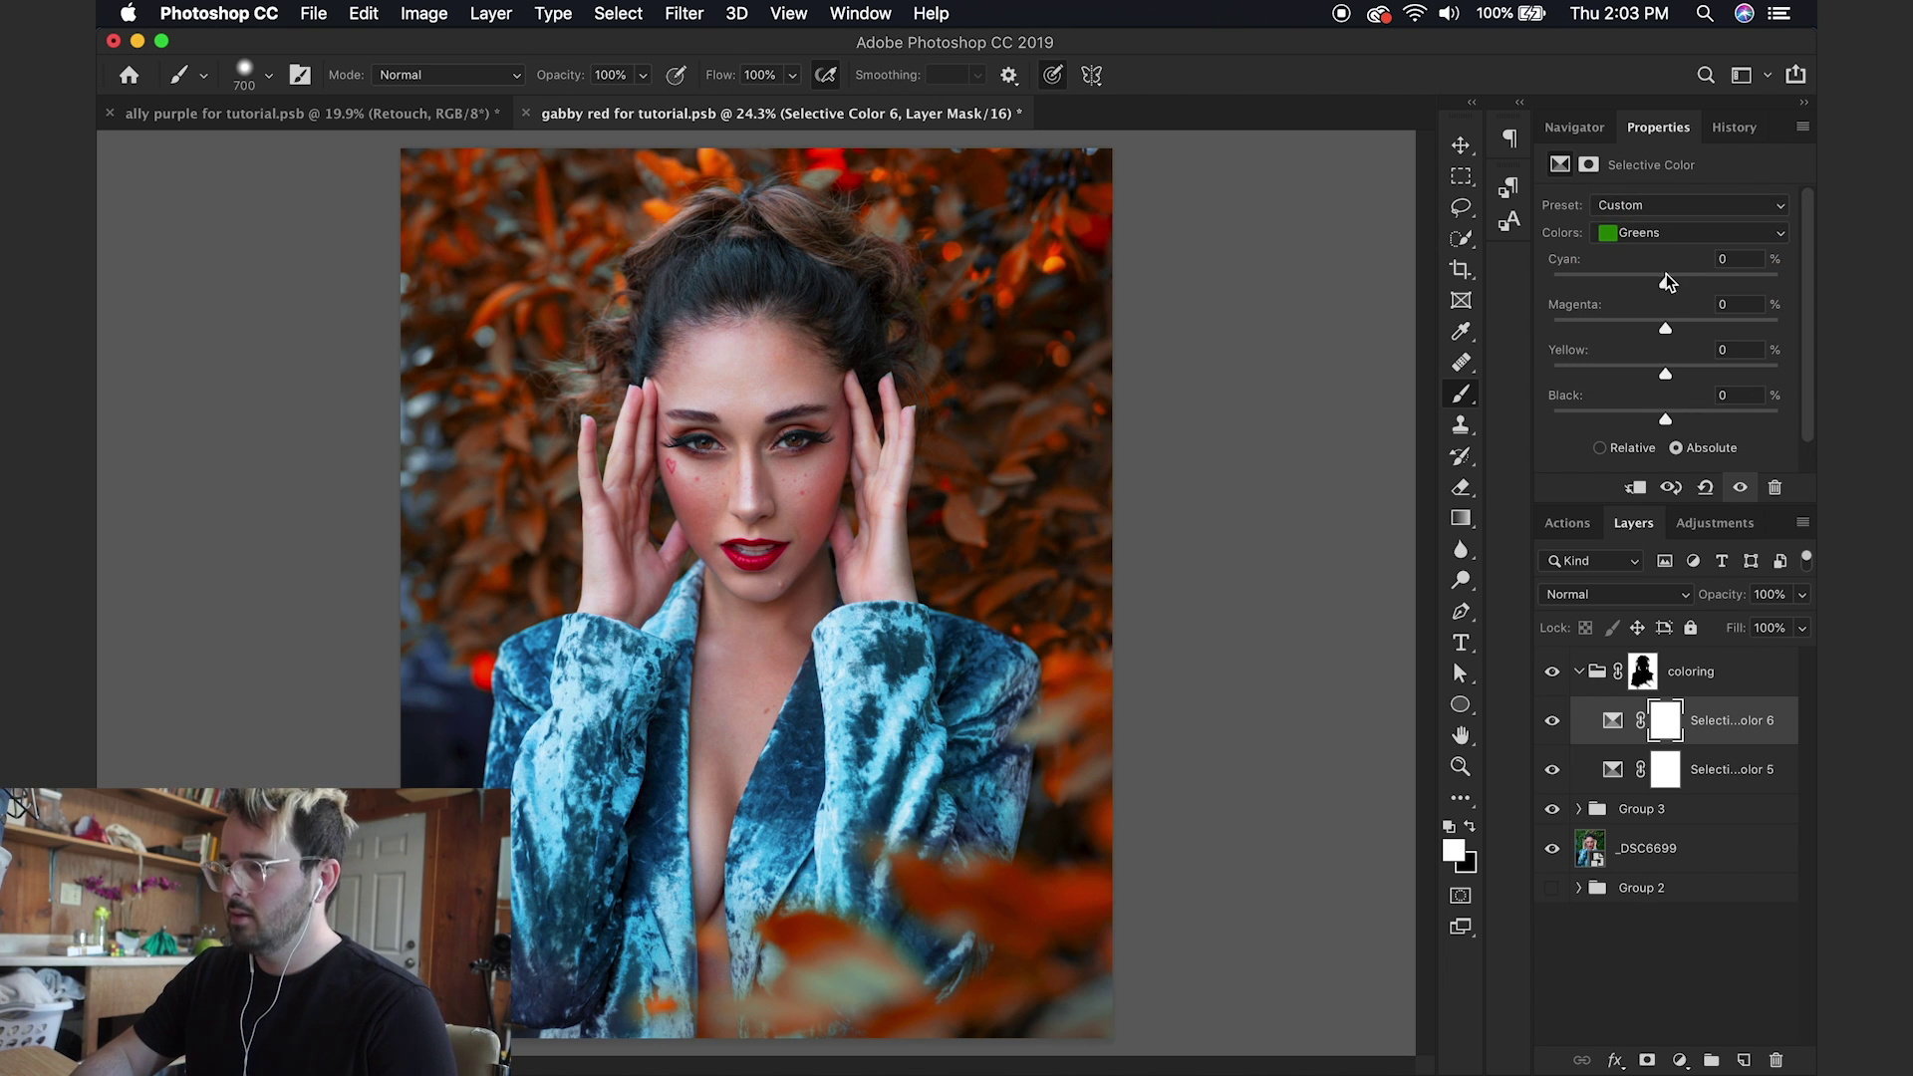
left_click_drag(1704, 322, 1701, 327)
left_click_drag(1704, 374, 1691, 369)
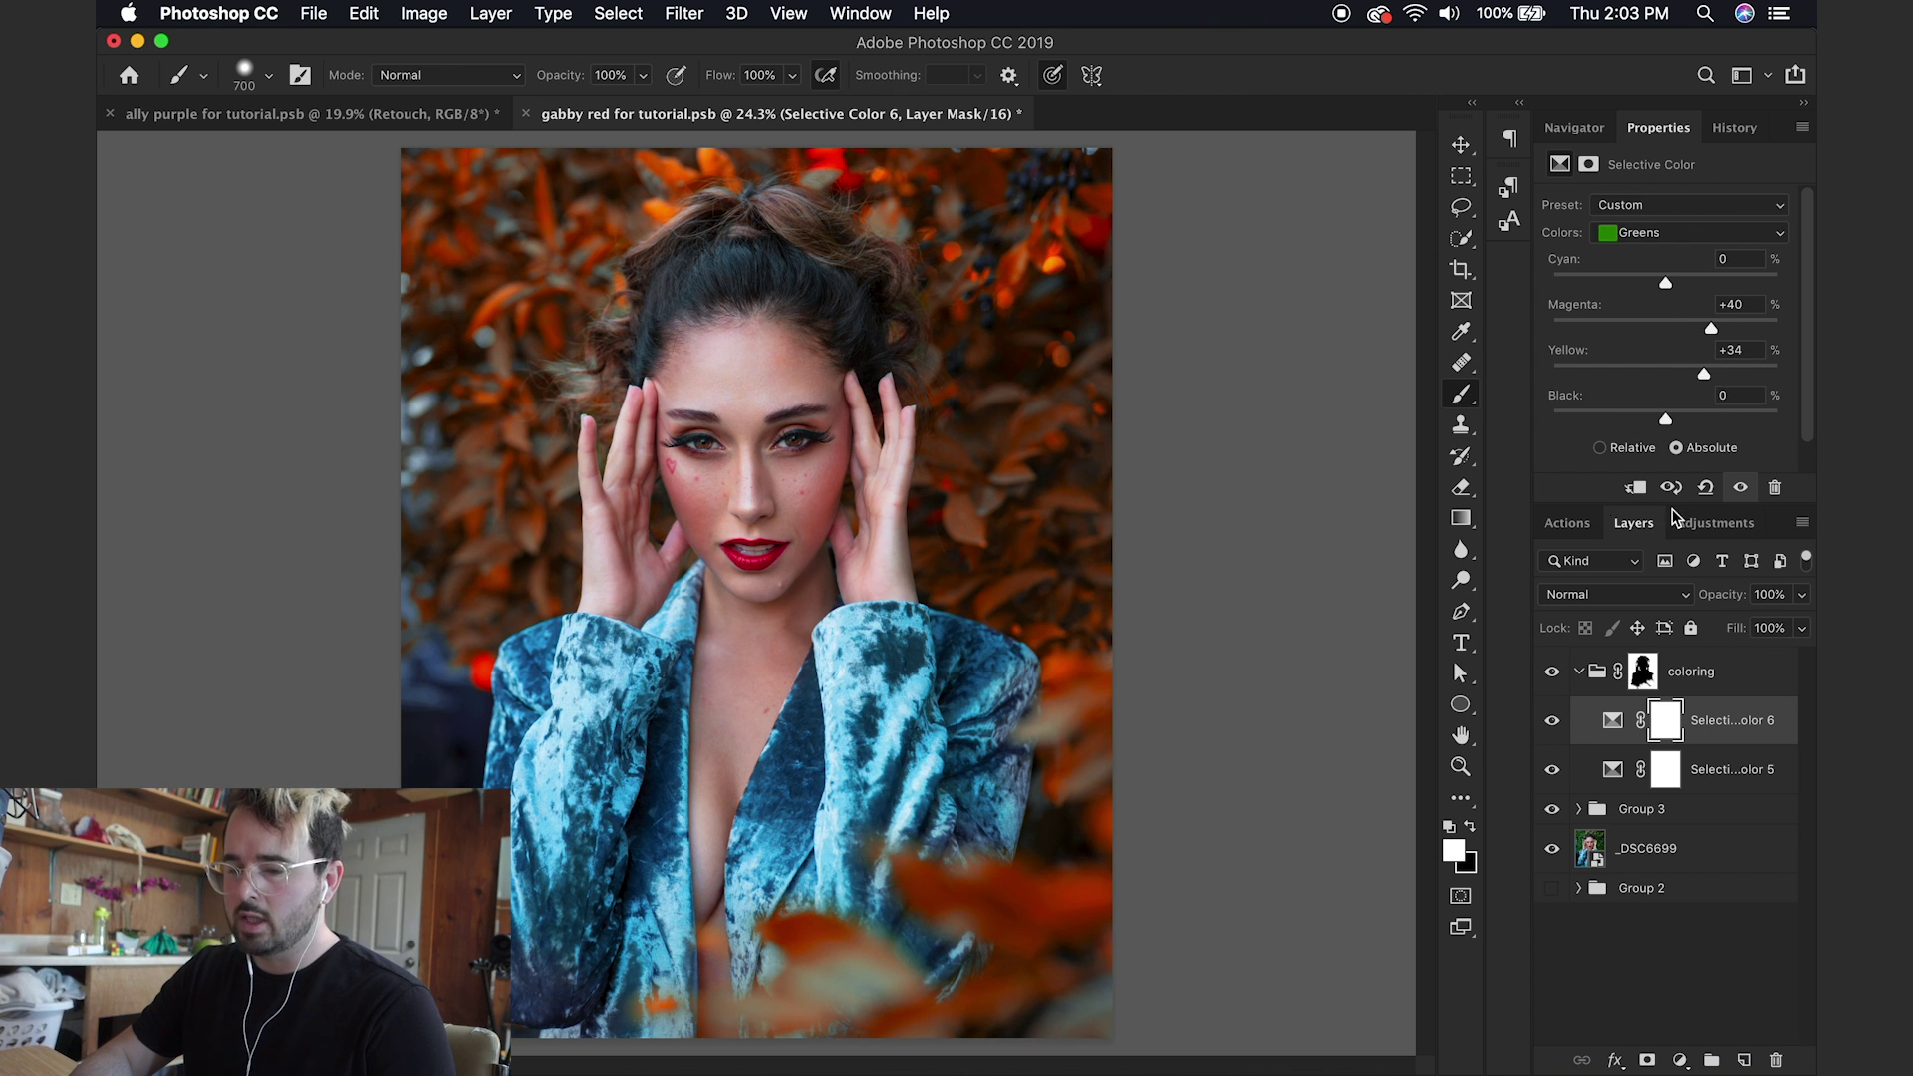
Step: Set Cyans to Cyan -11, Magenta +24, Yellow -100, then toggle layer and group to compare
left_click(1642, 235)
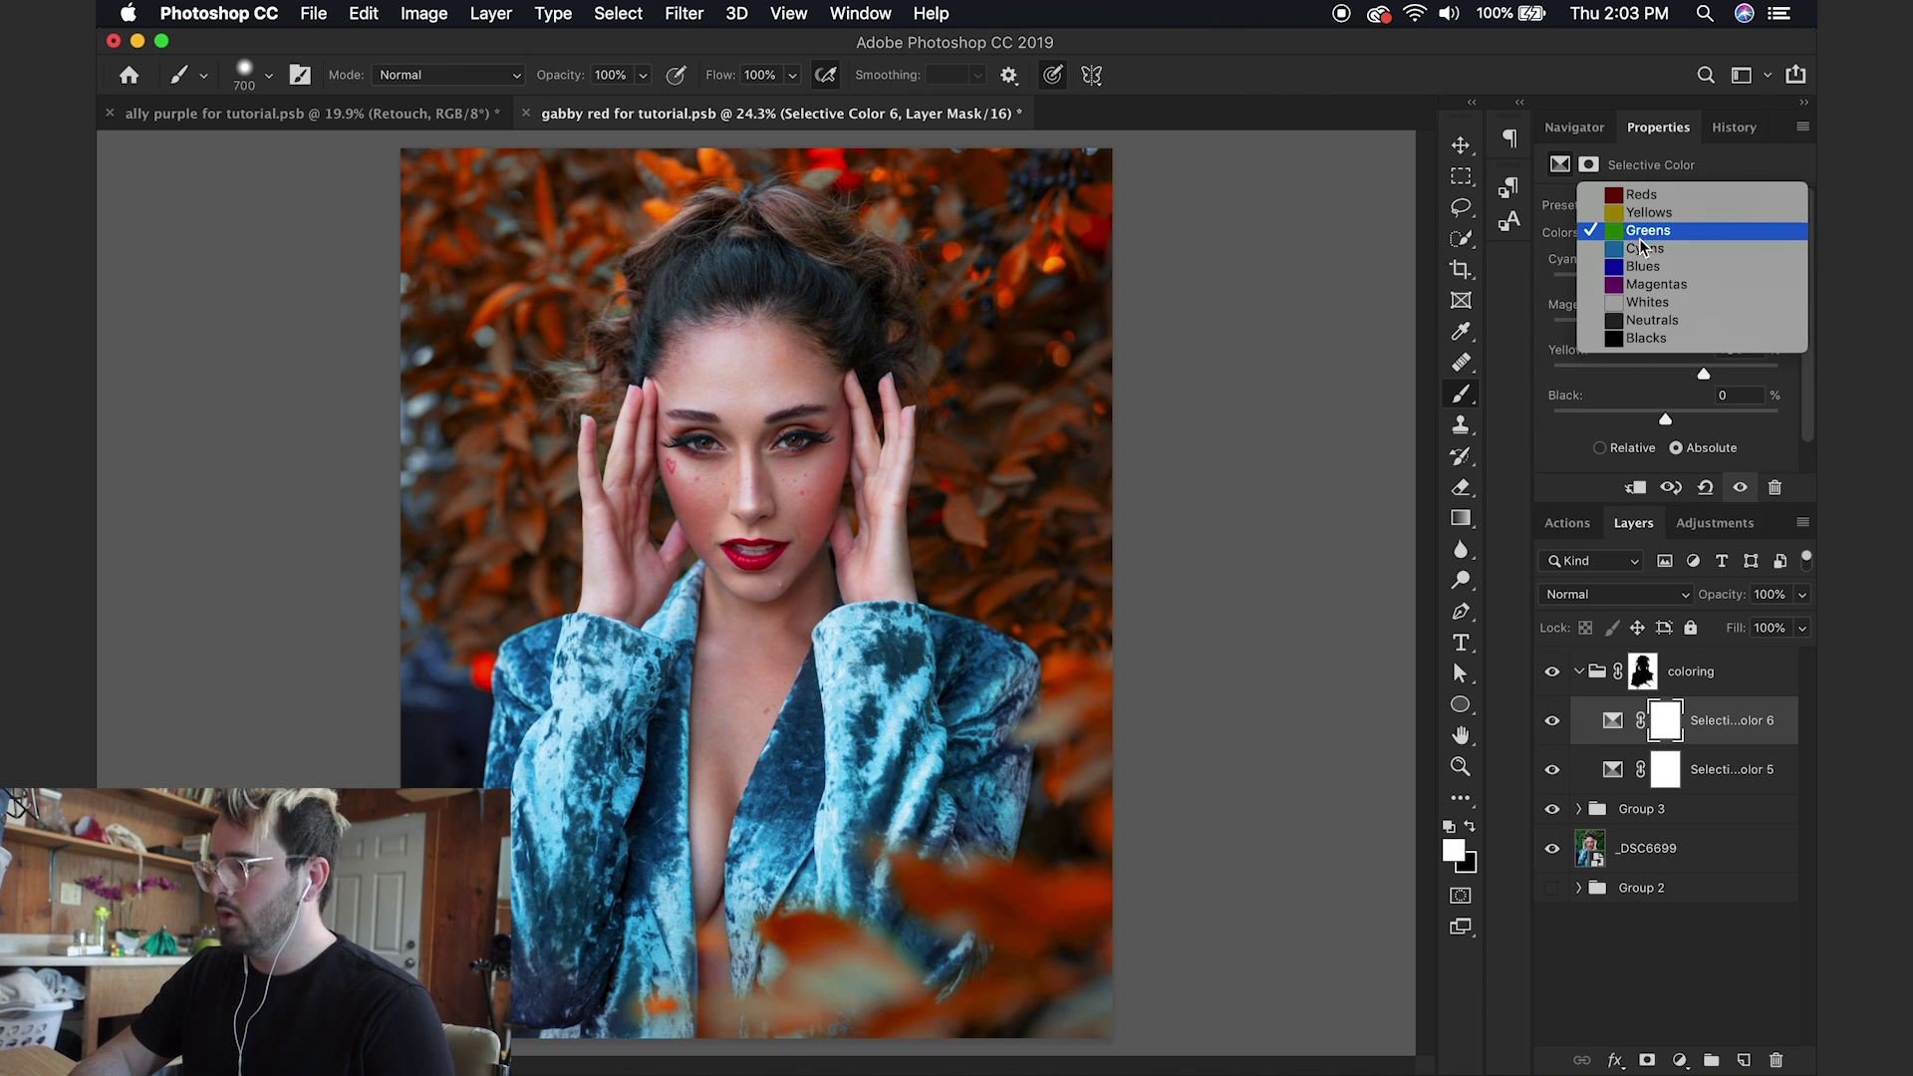
left_click(1644, 249)
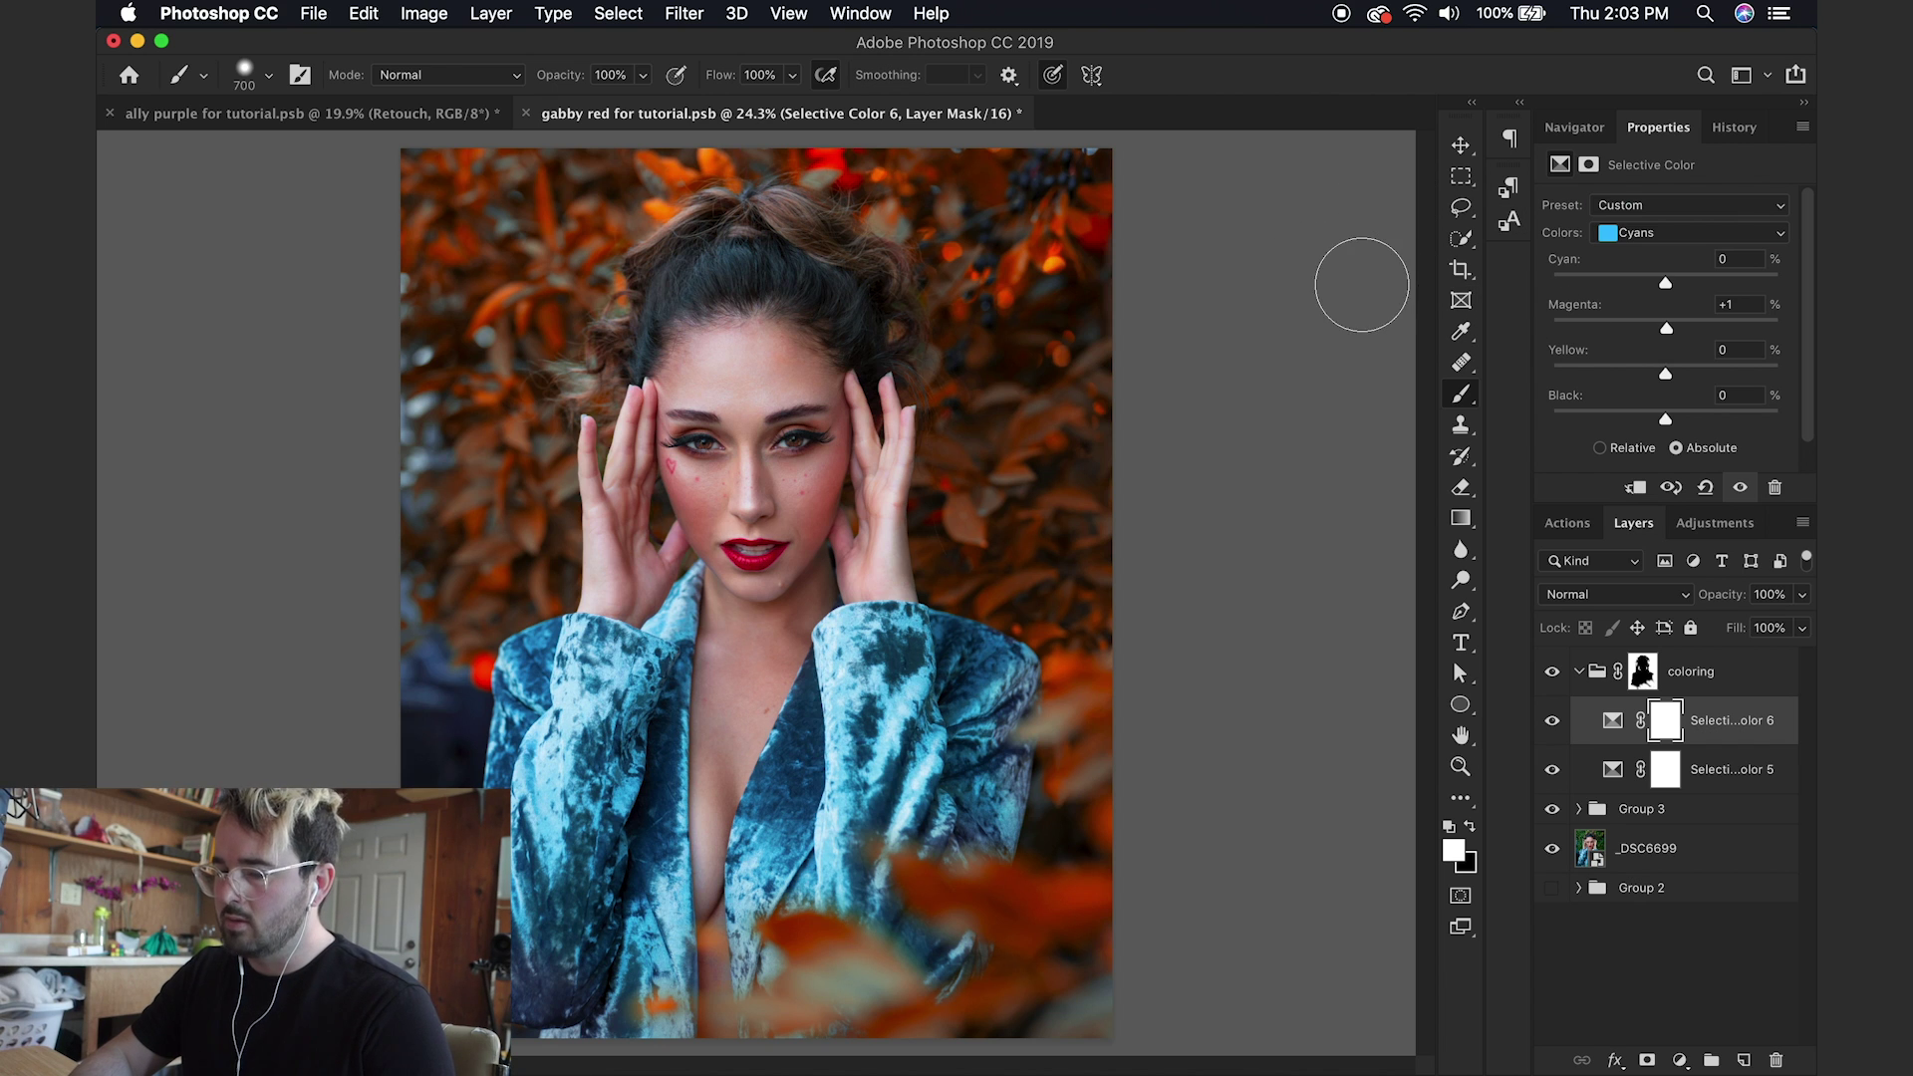
left_click_drag(1659, 284, 1546, 375)
left_click(1552, 721)
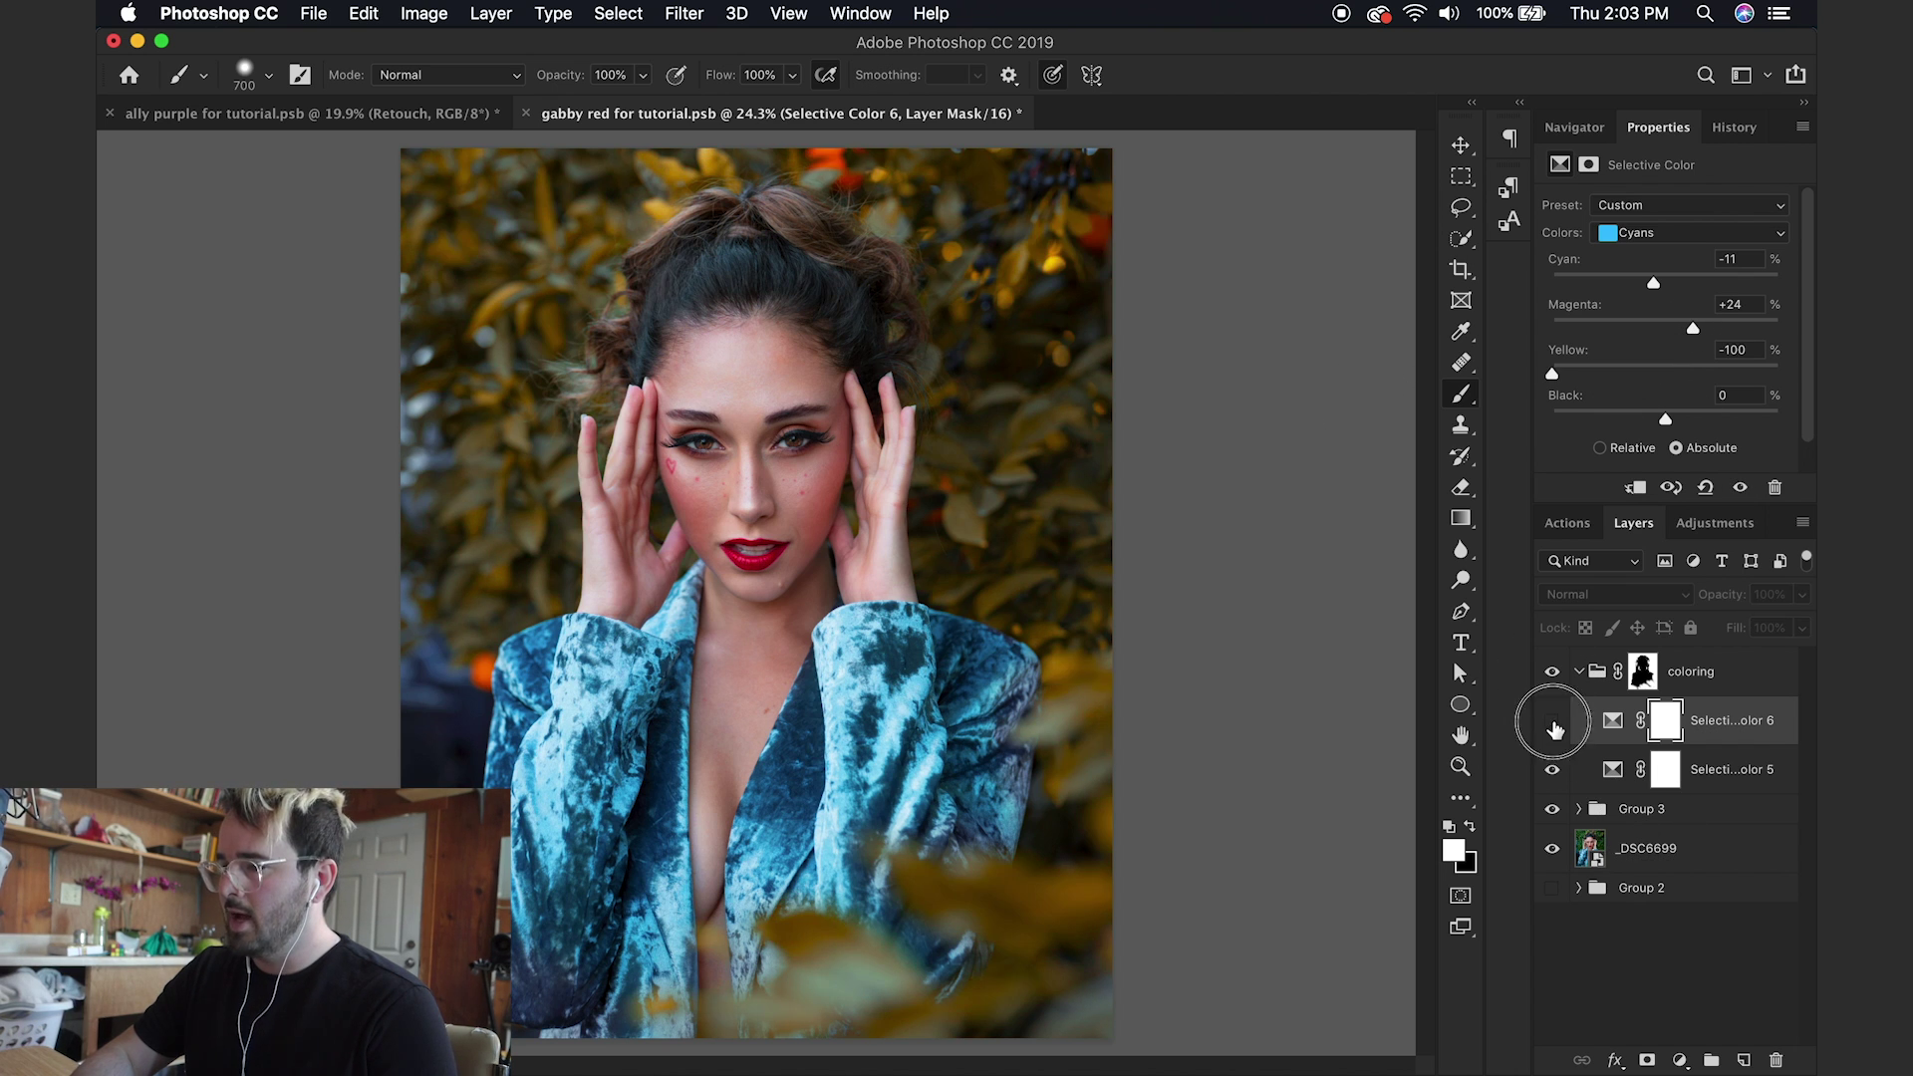
left_click(1551, 720)
left_click(1557, 673)
left_click(1556, 672)
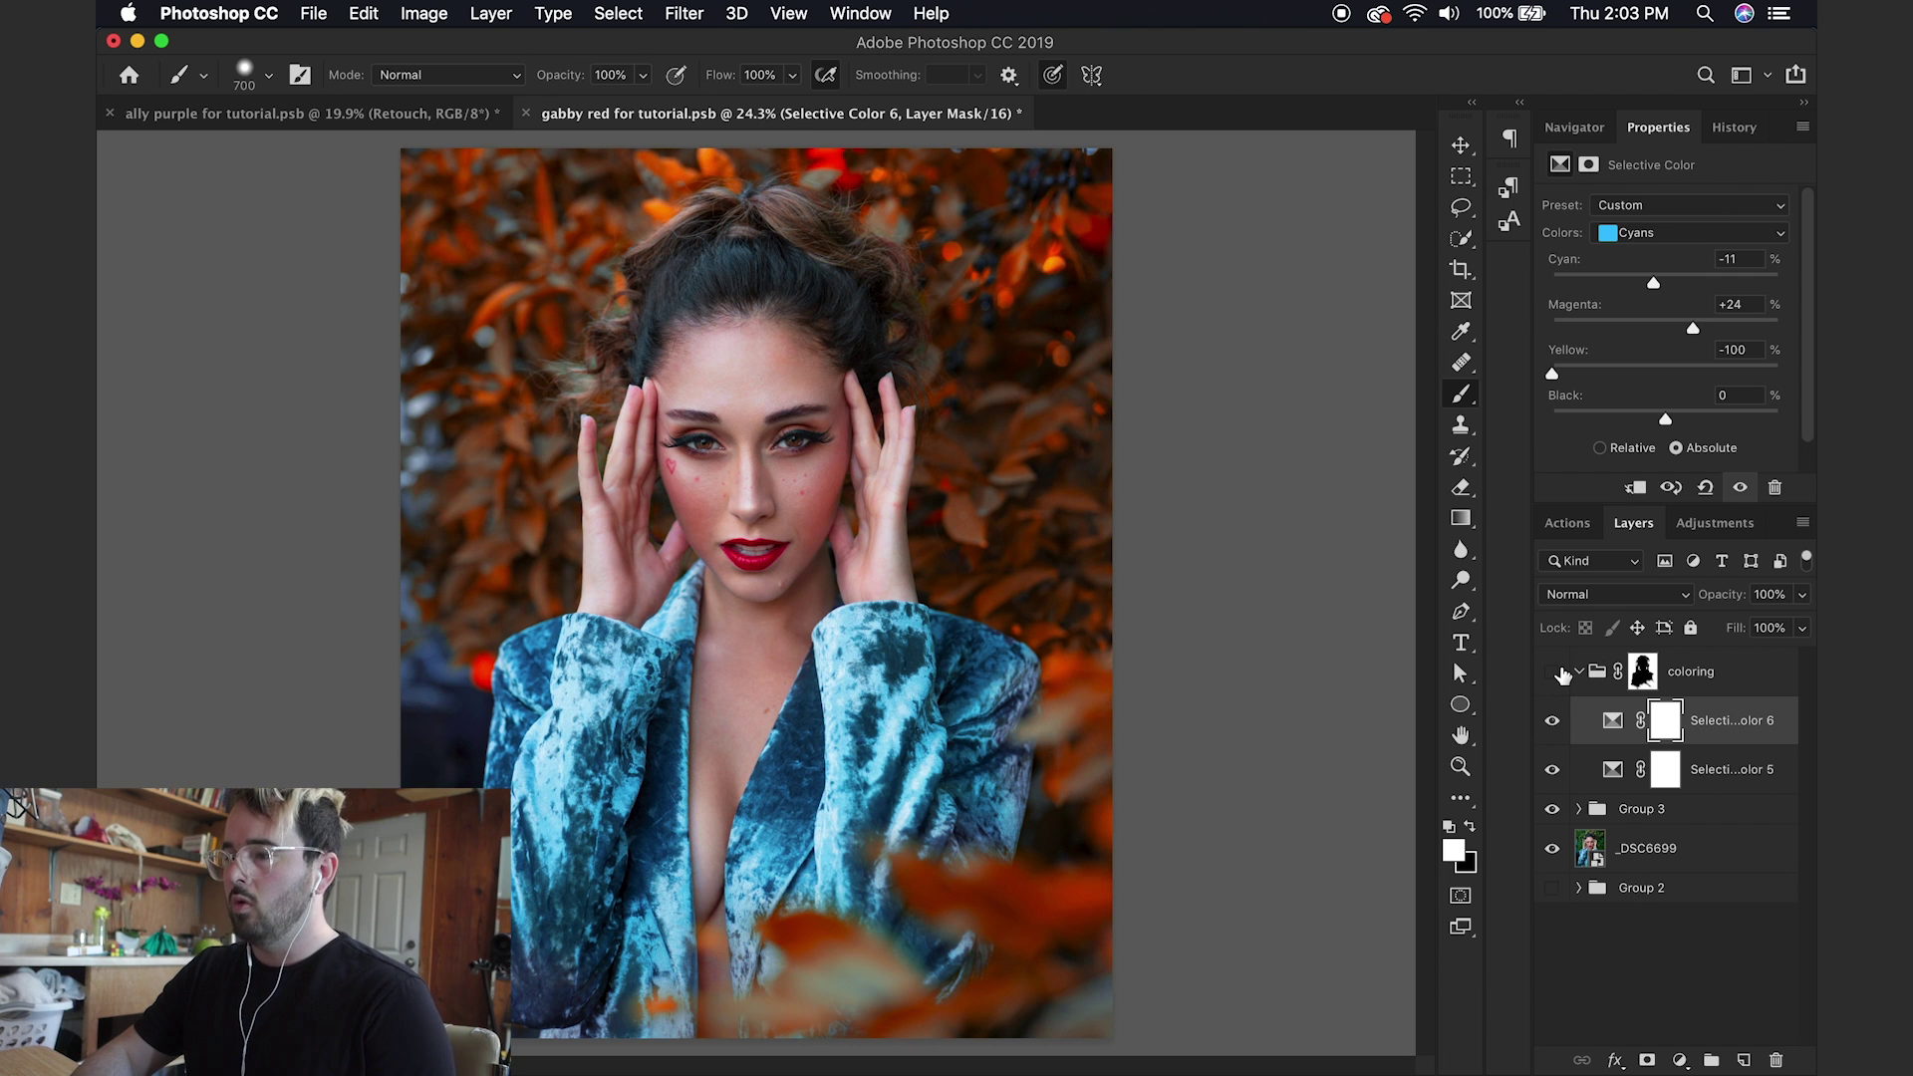
left_click(1555, 673)
left_click(1555, 673)
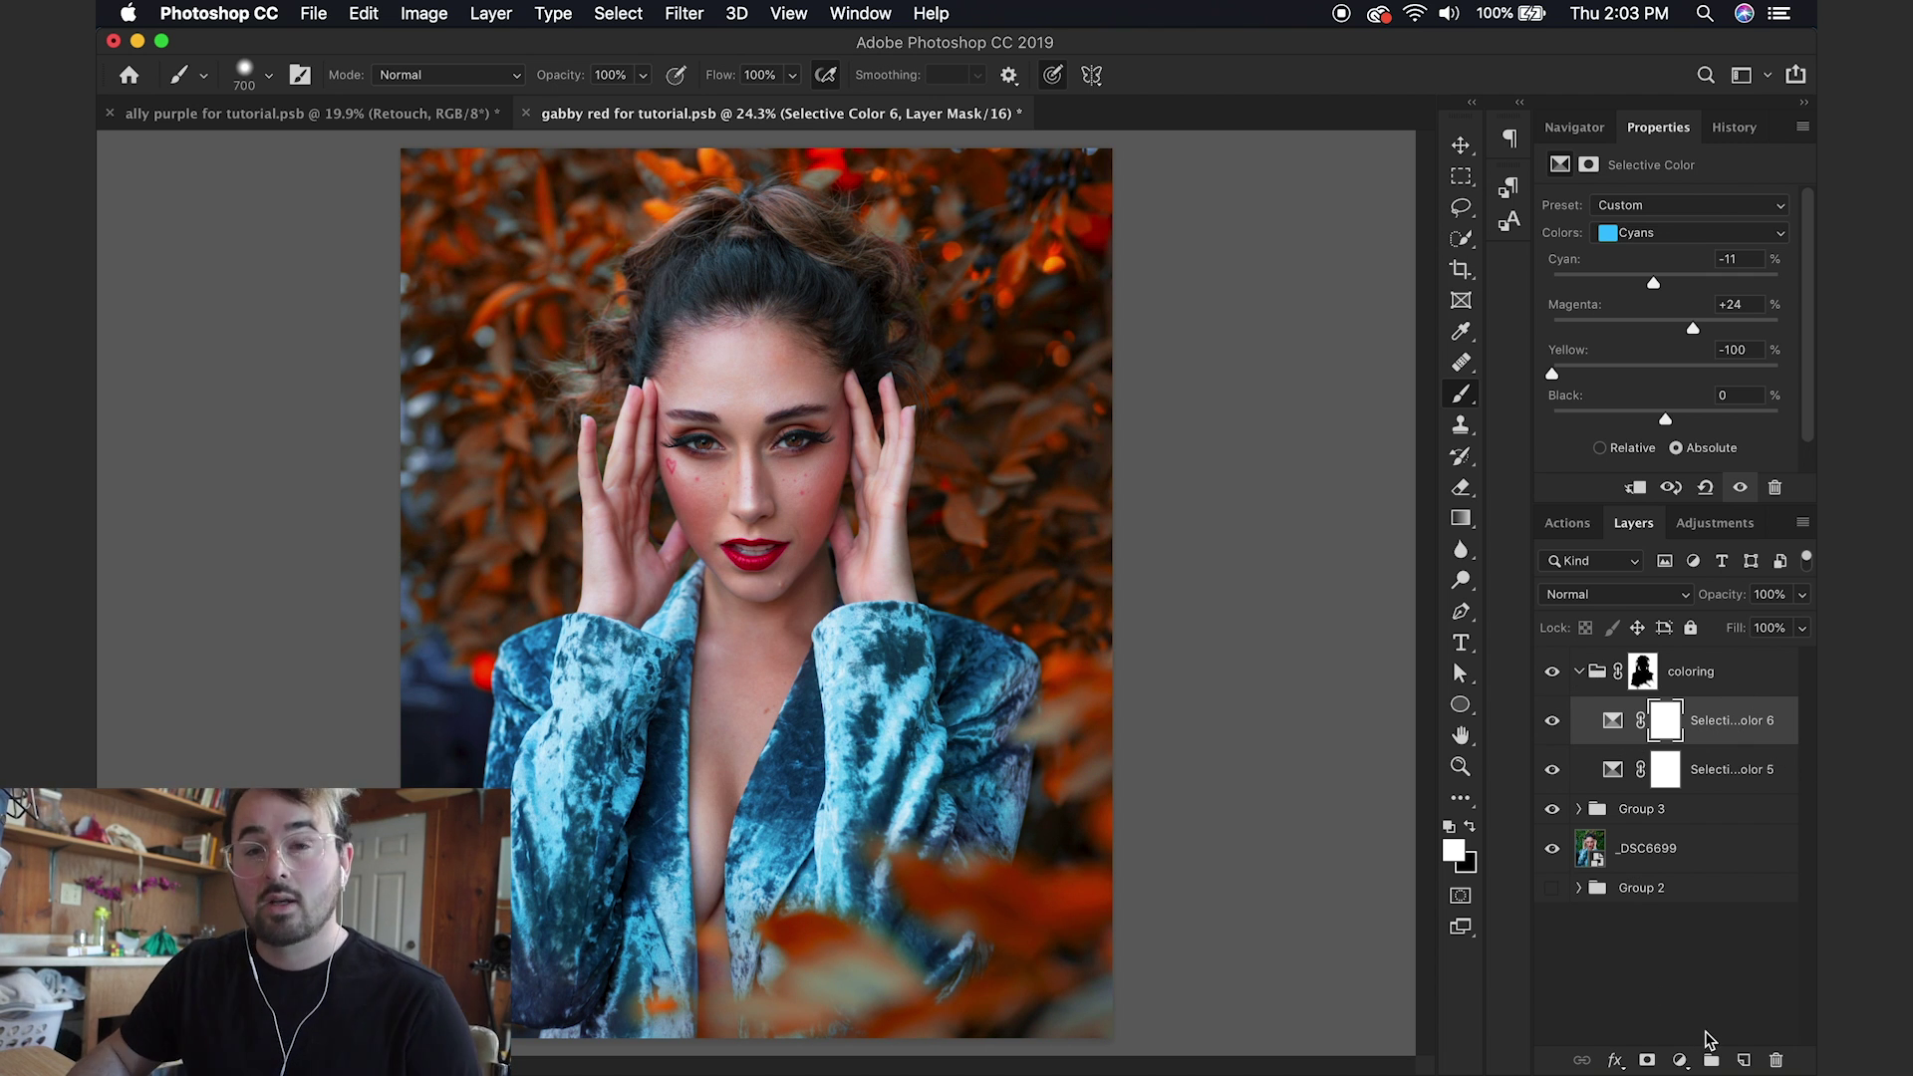
Step: Add a Hue/Saturation layer and shift the Yellows hue to about -23
mouse_move(1729, 1071)
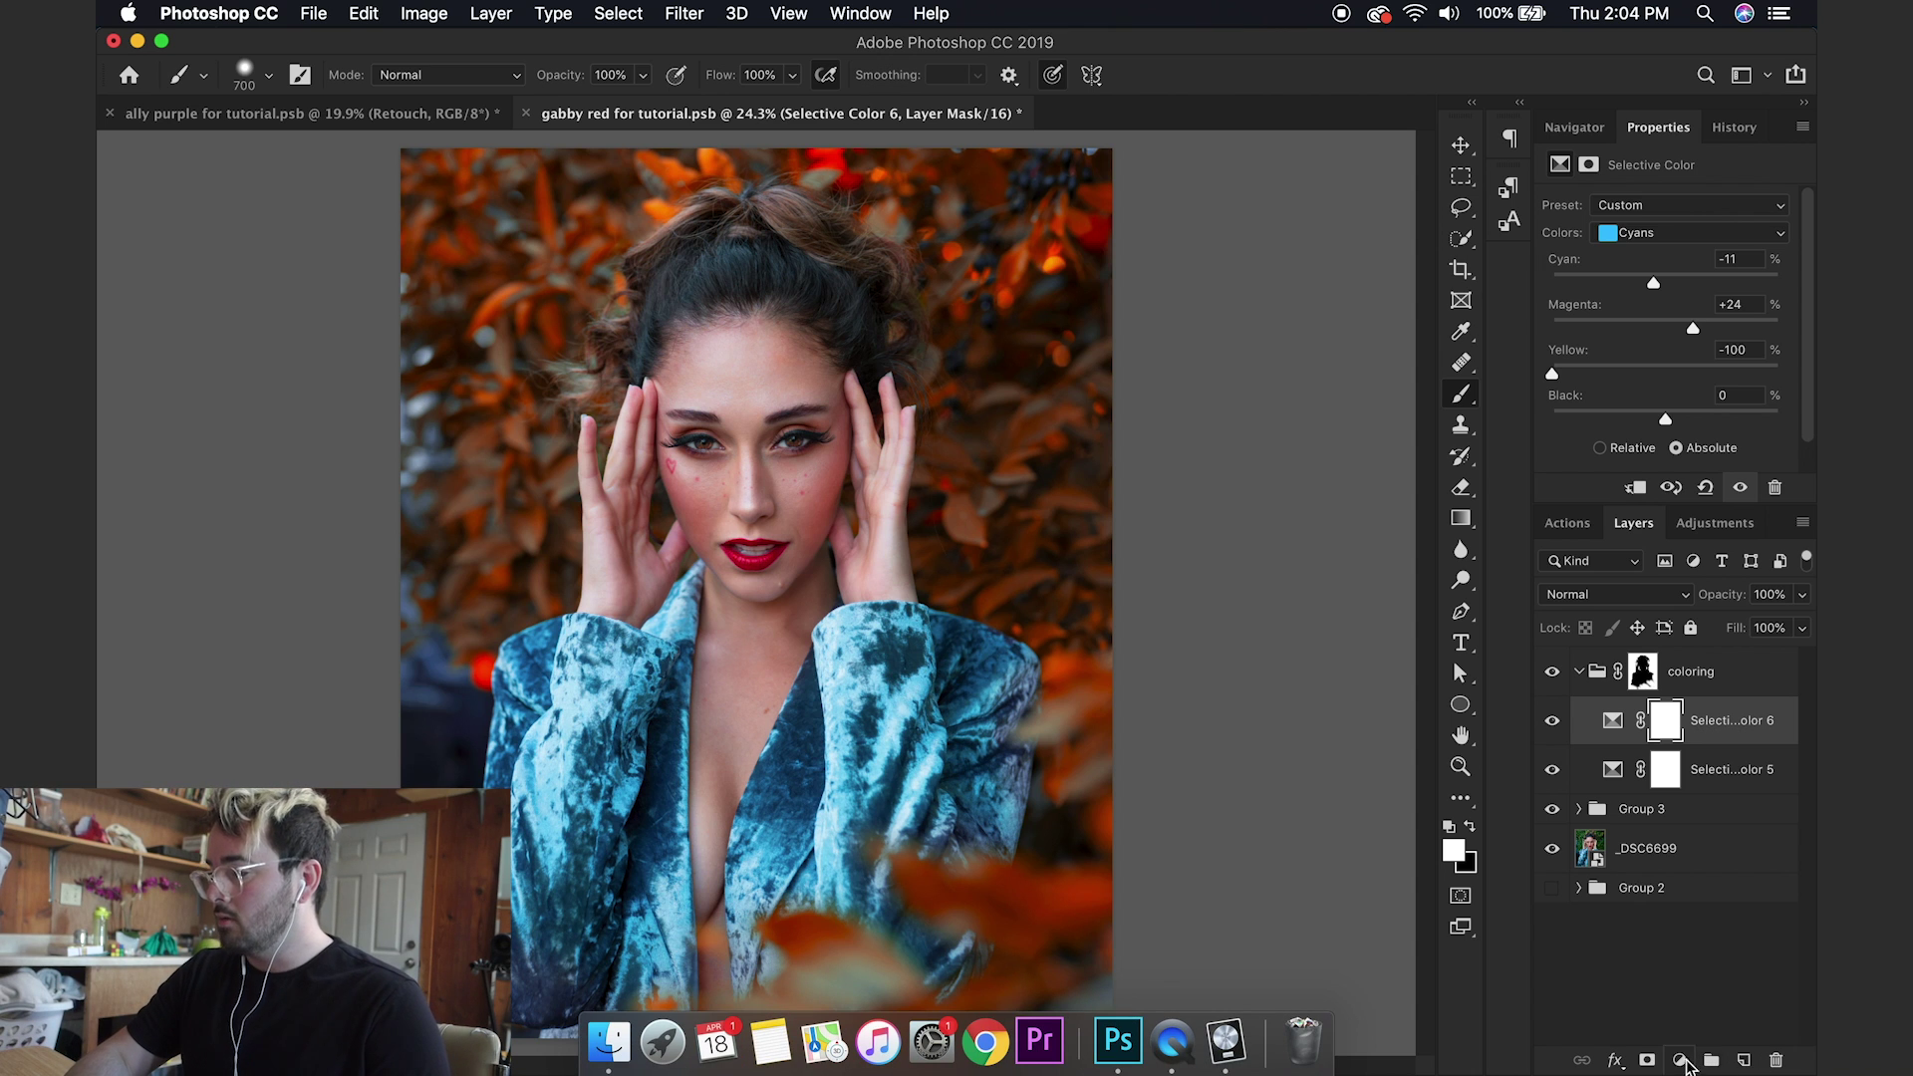
left_click(1680, 1061)
left_click(1674, 802)
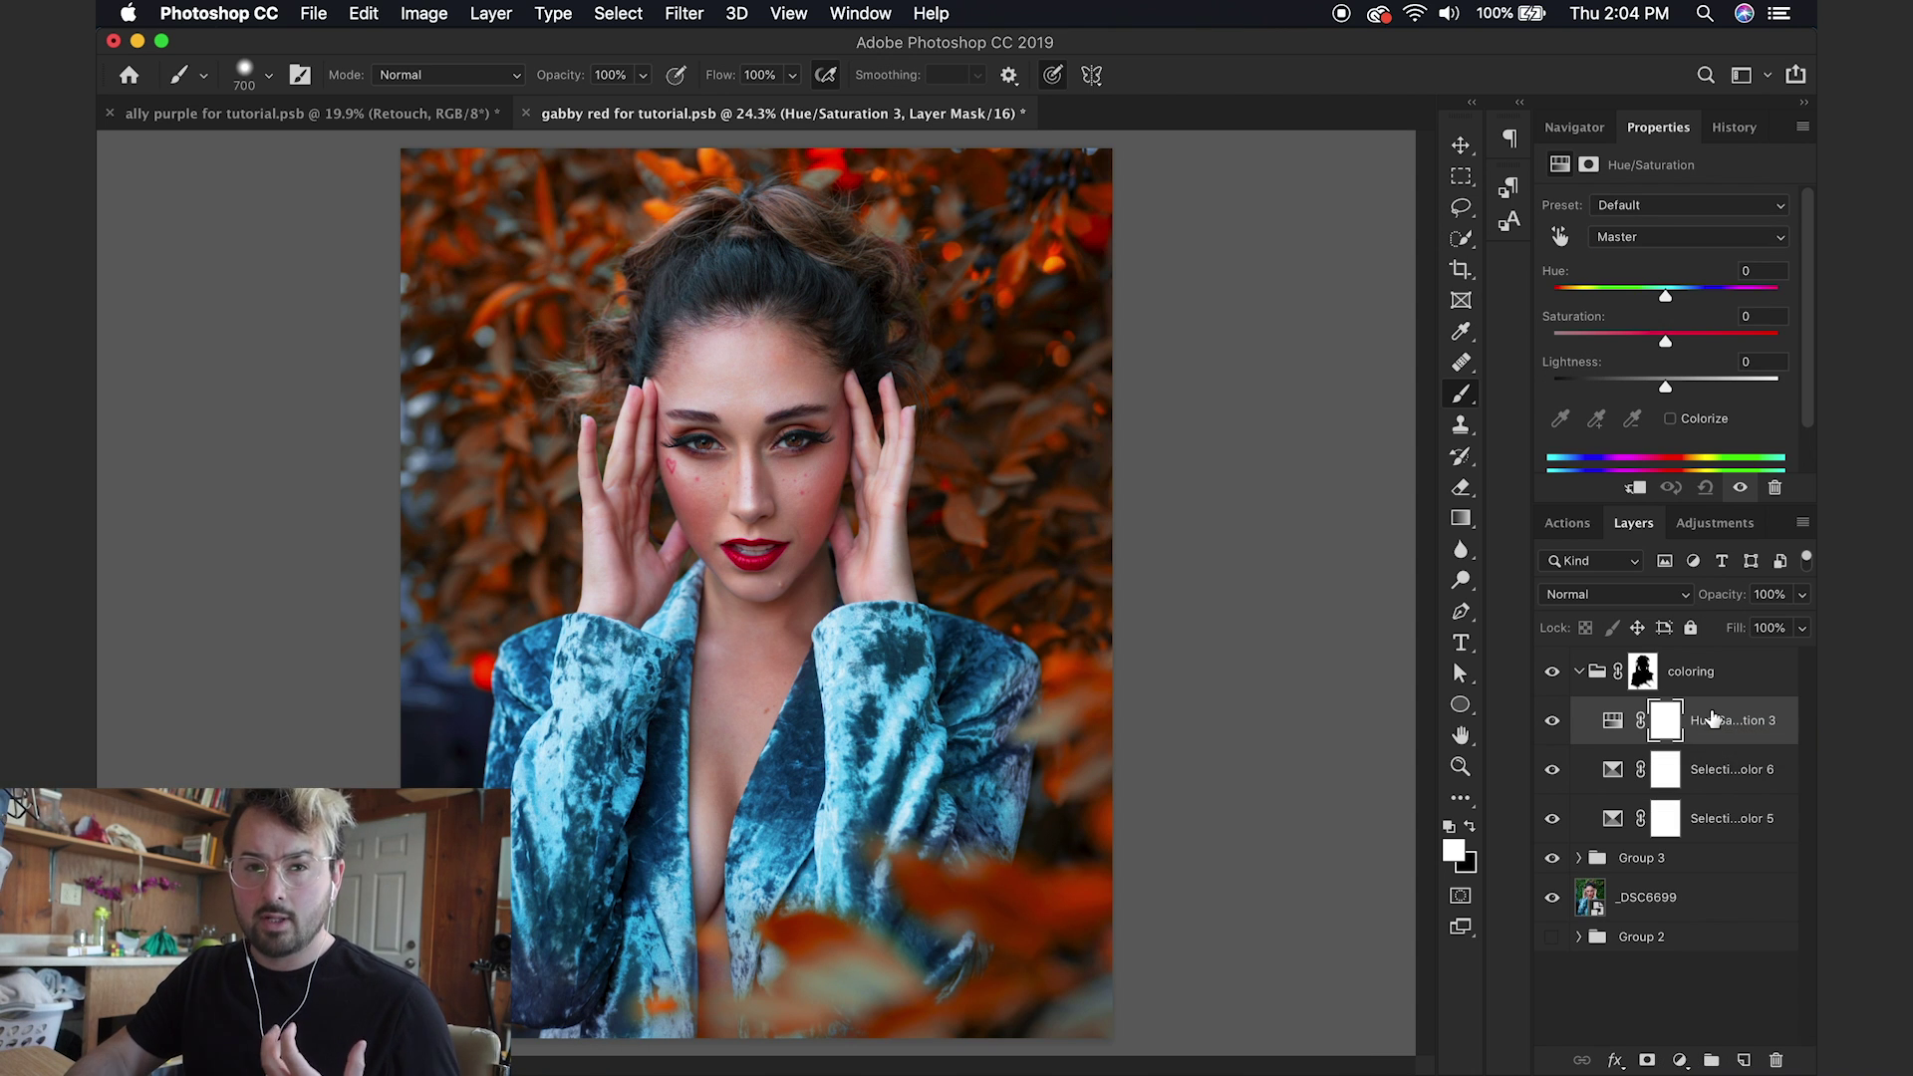
left_click(1691, 236)
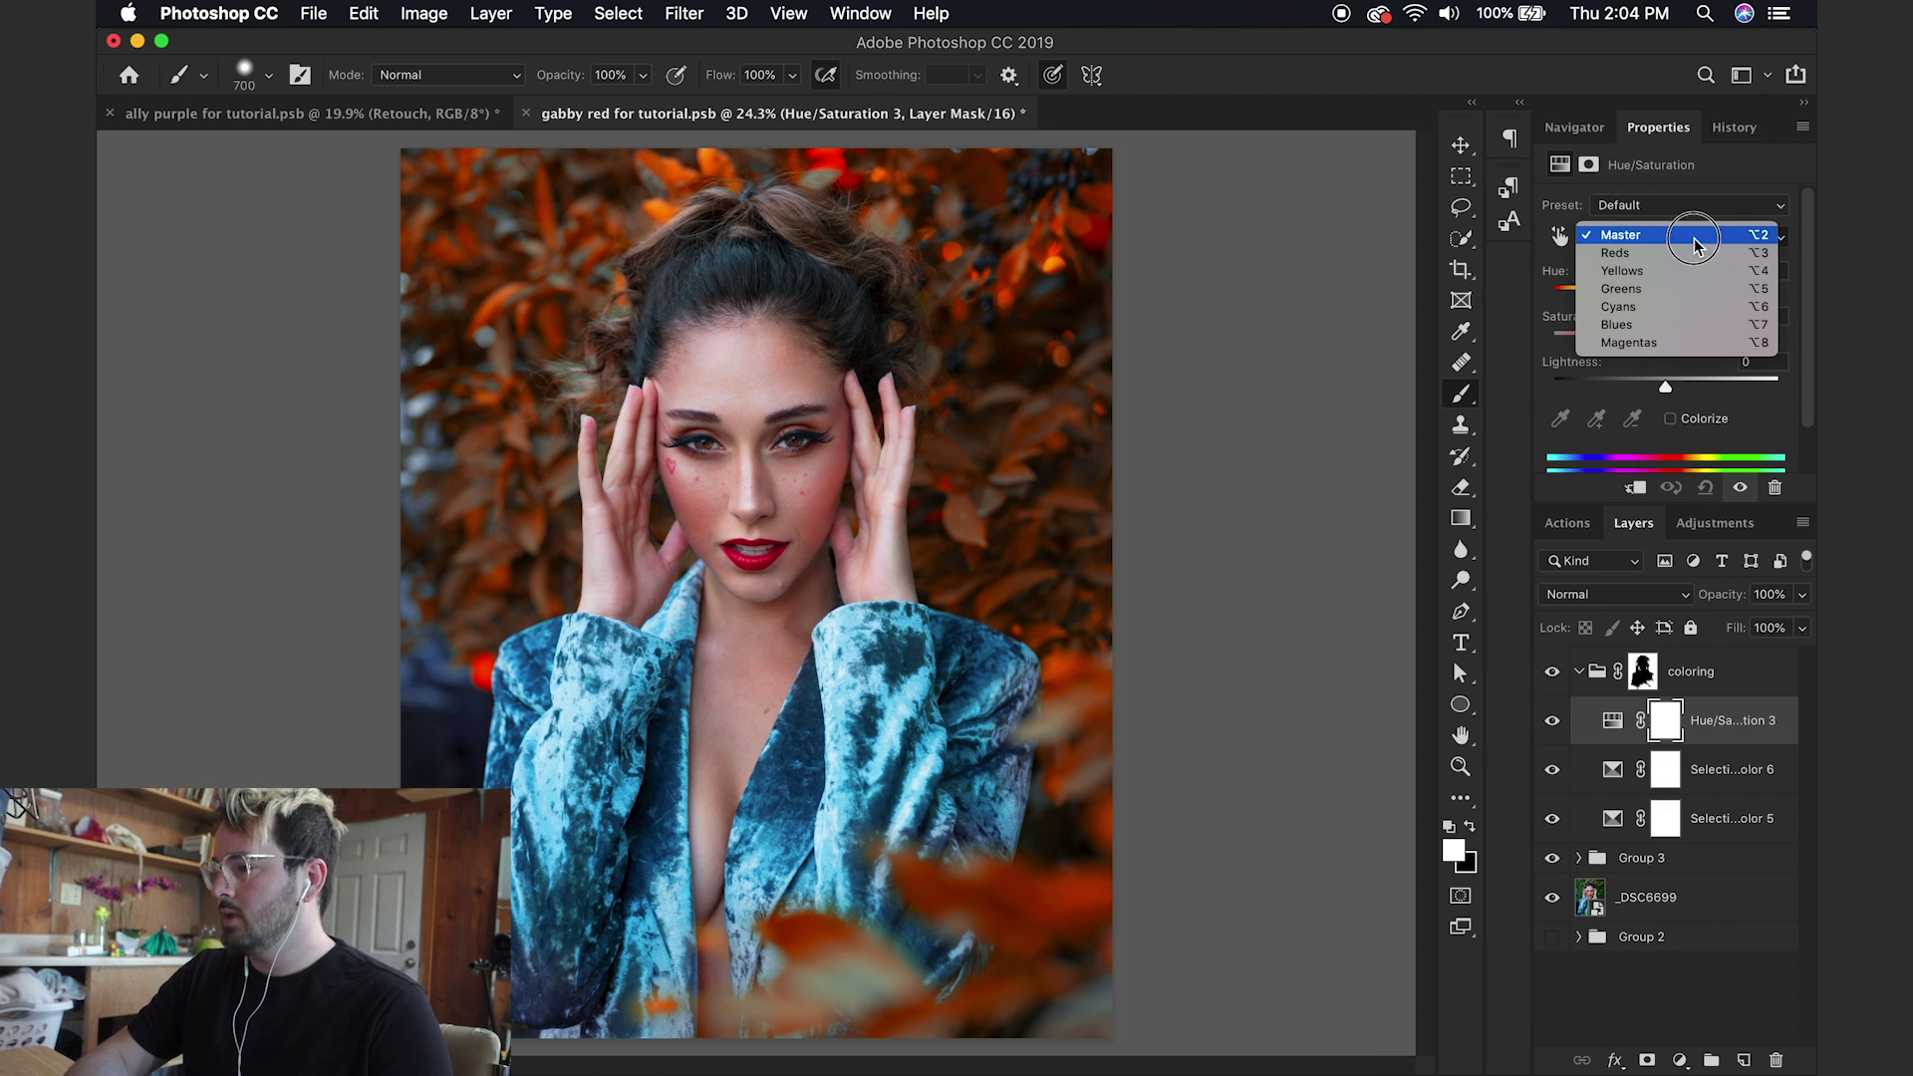
left_click(1658, 271)
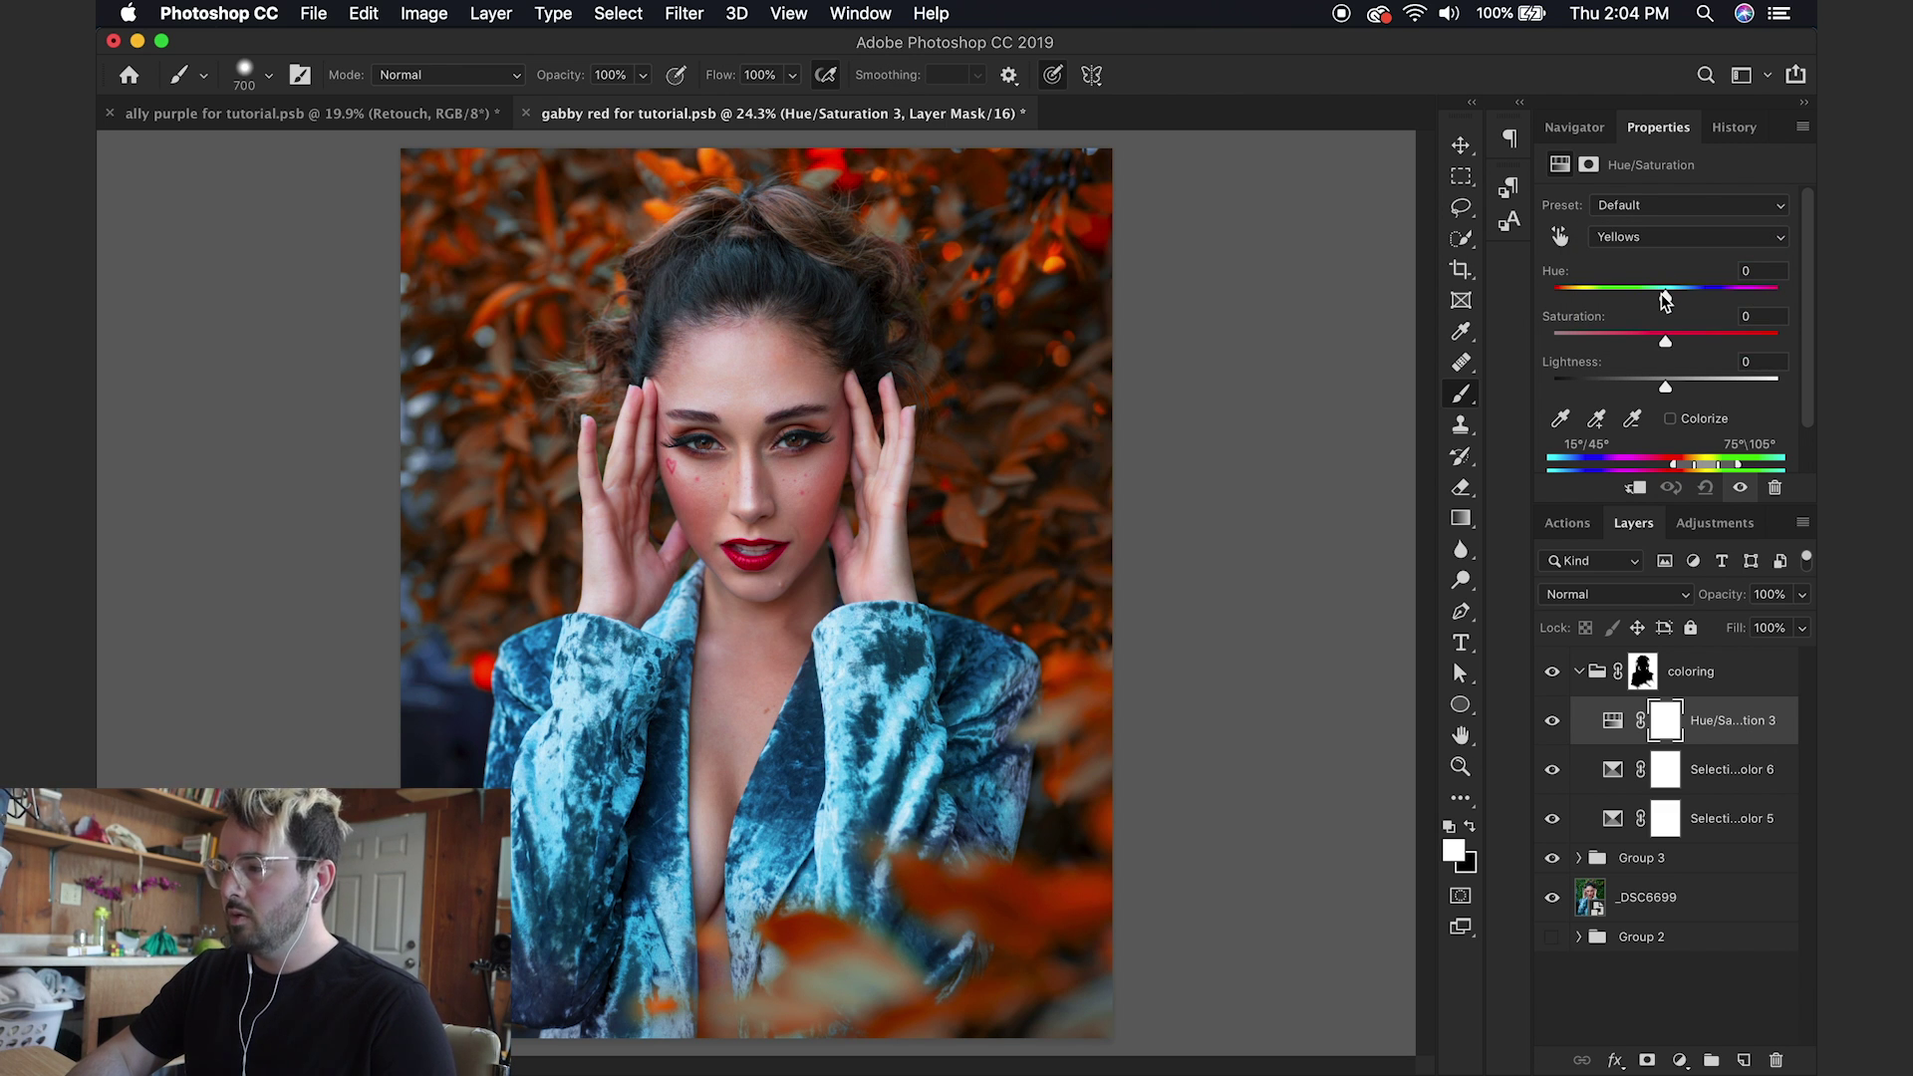
left_click_drag(1664, 300, 1643, 344)
Step: Set Greens to Hue +15 and Saturation +47, toggling the layer to compare
left_click(1653, 241)
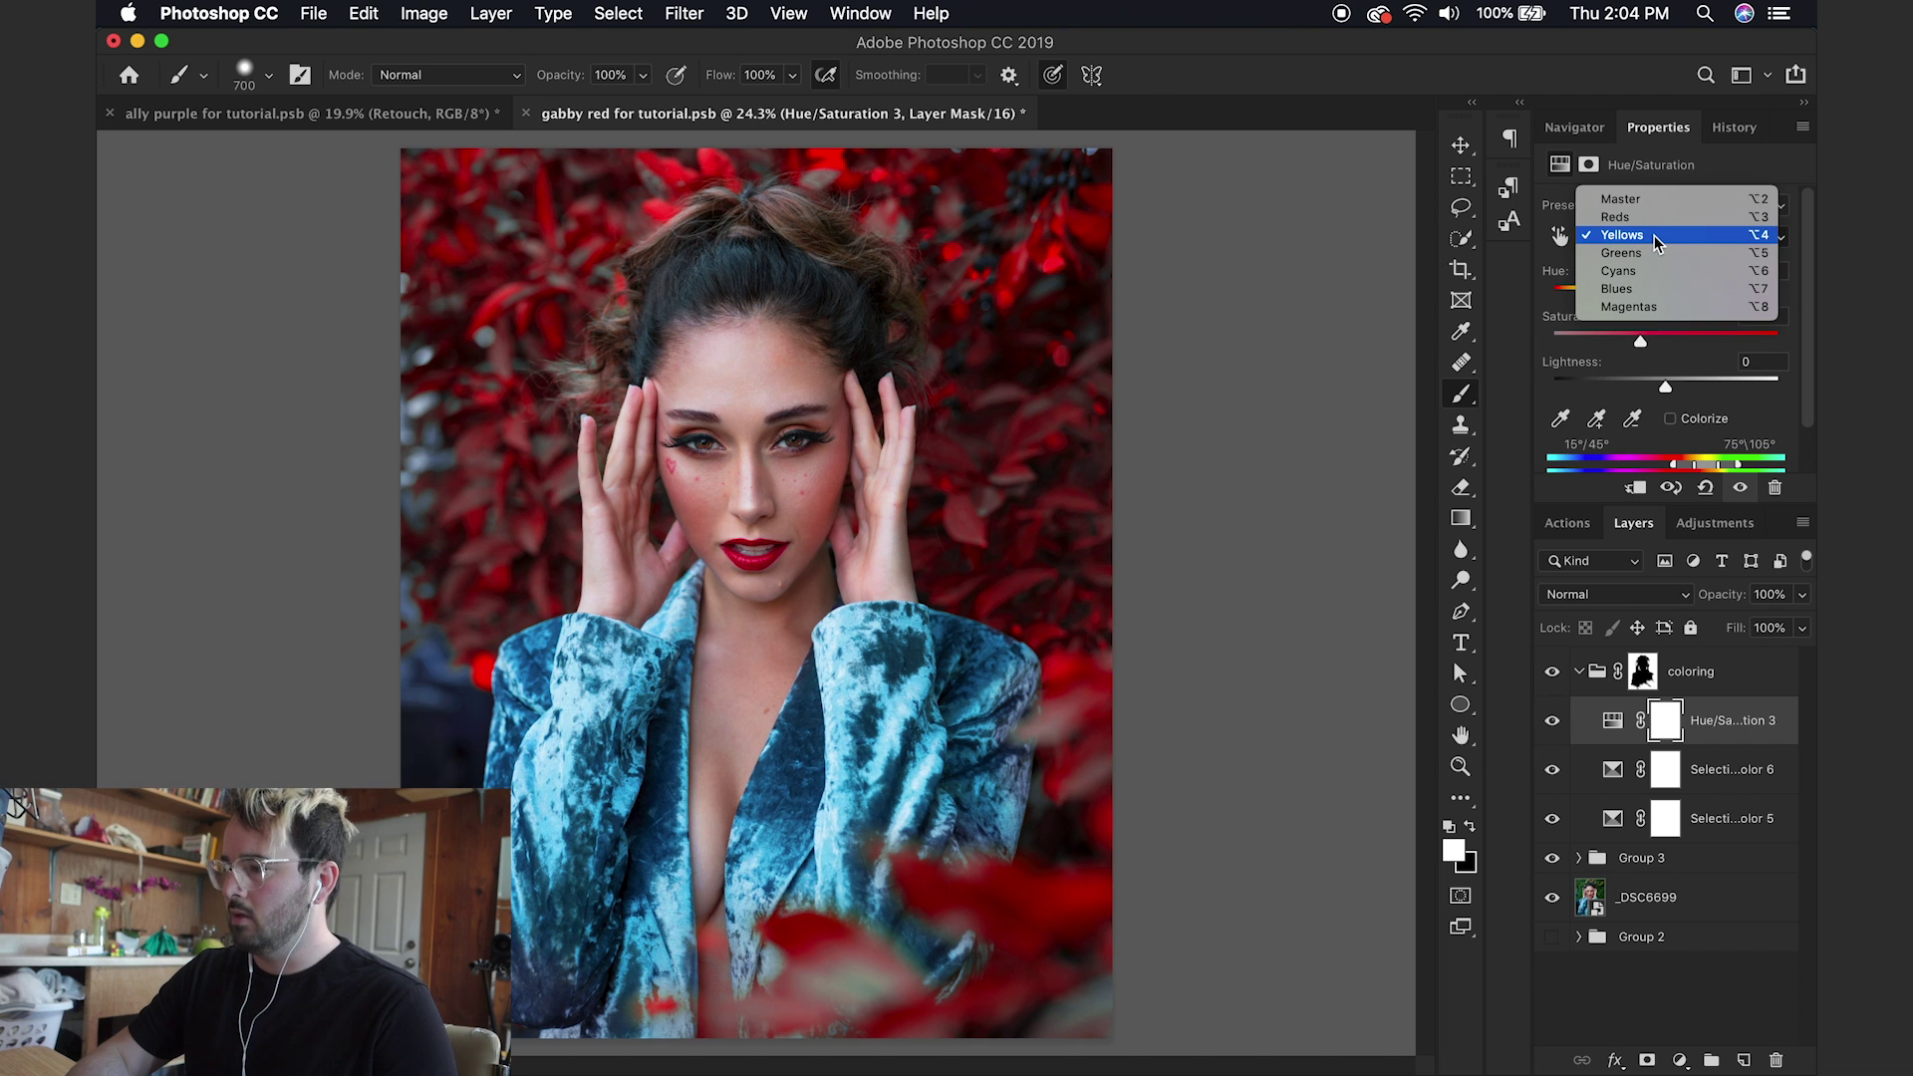
left_click(1652, 250)
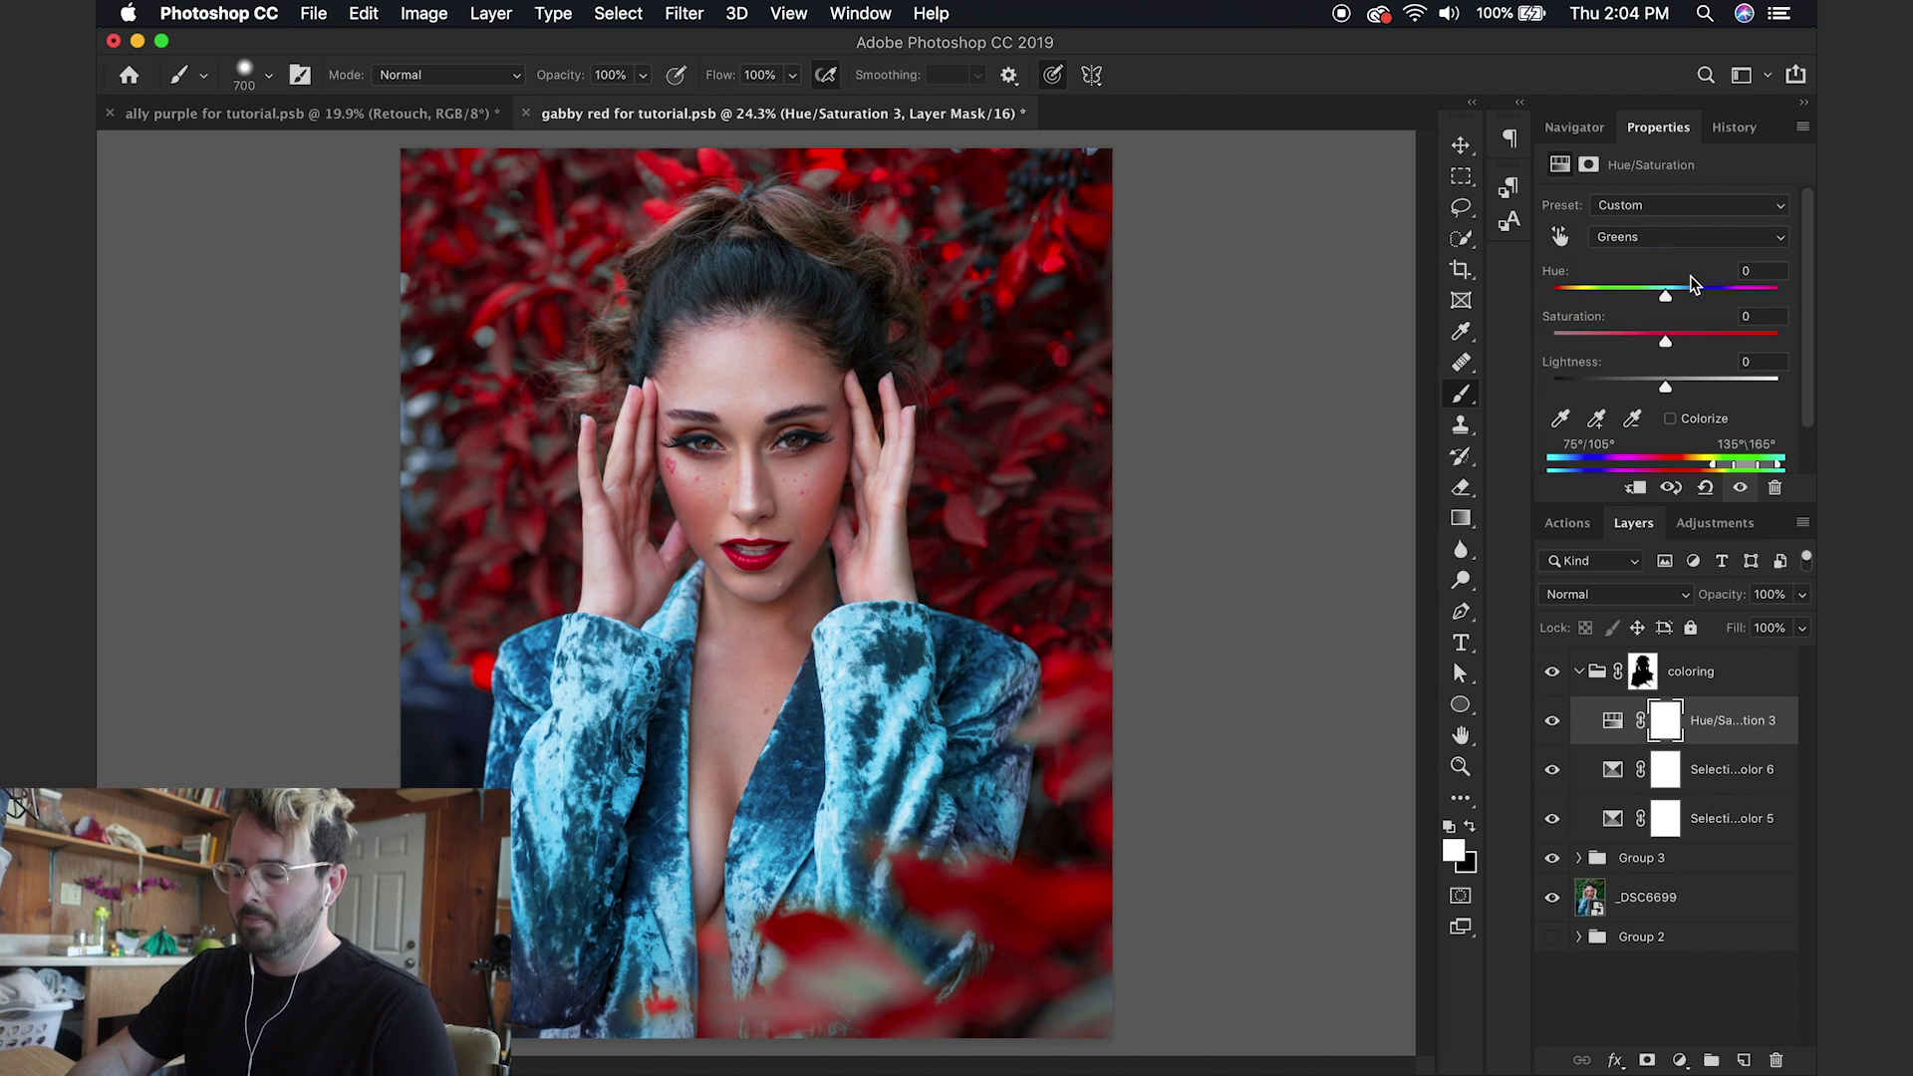
left_click_drag(1683, 297, 1719, 341)
left_click(1551, 720)
left_click(1552, 720)
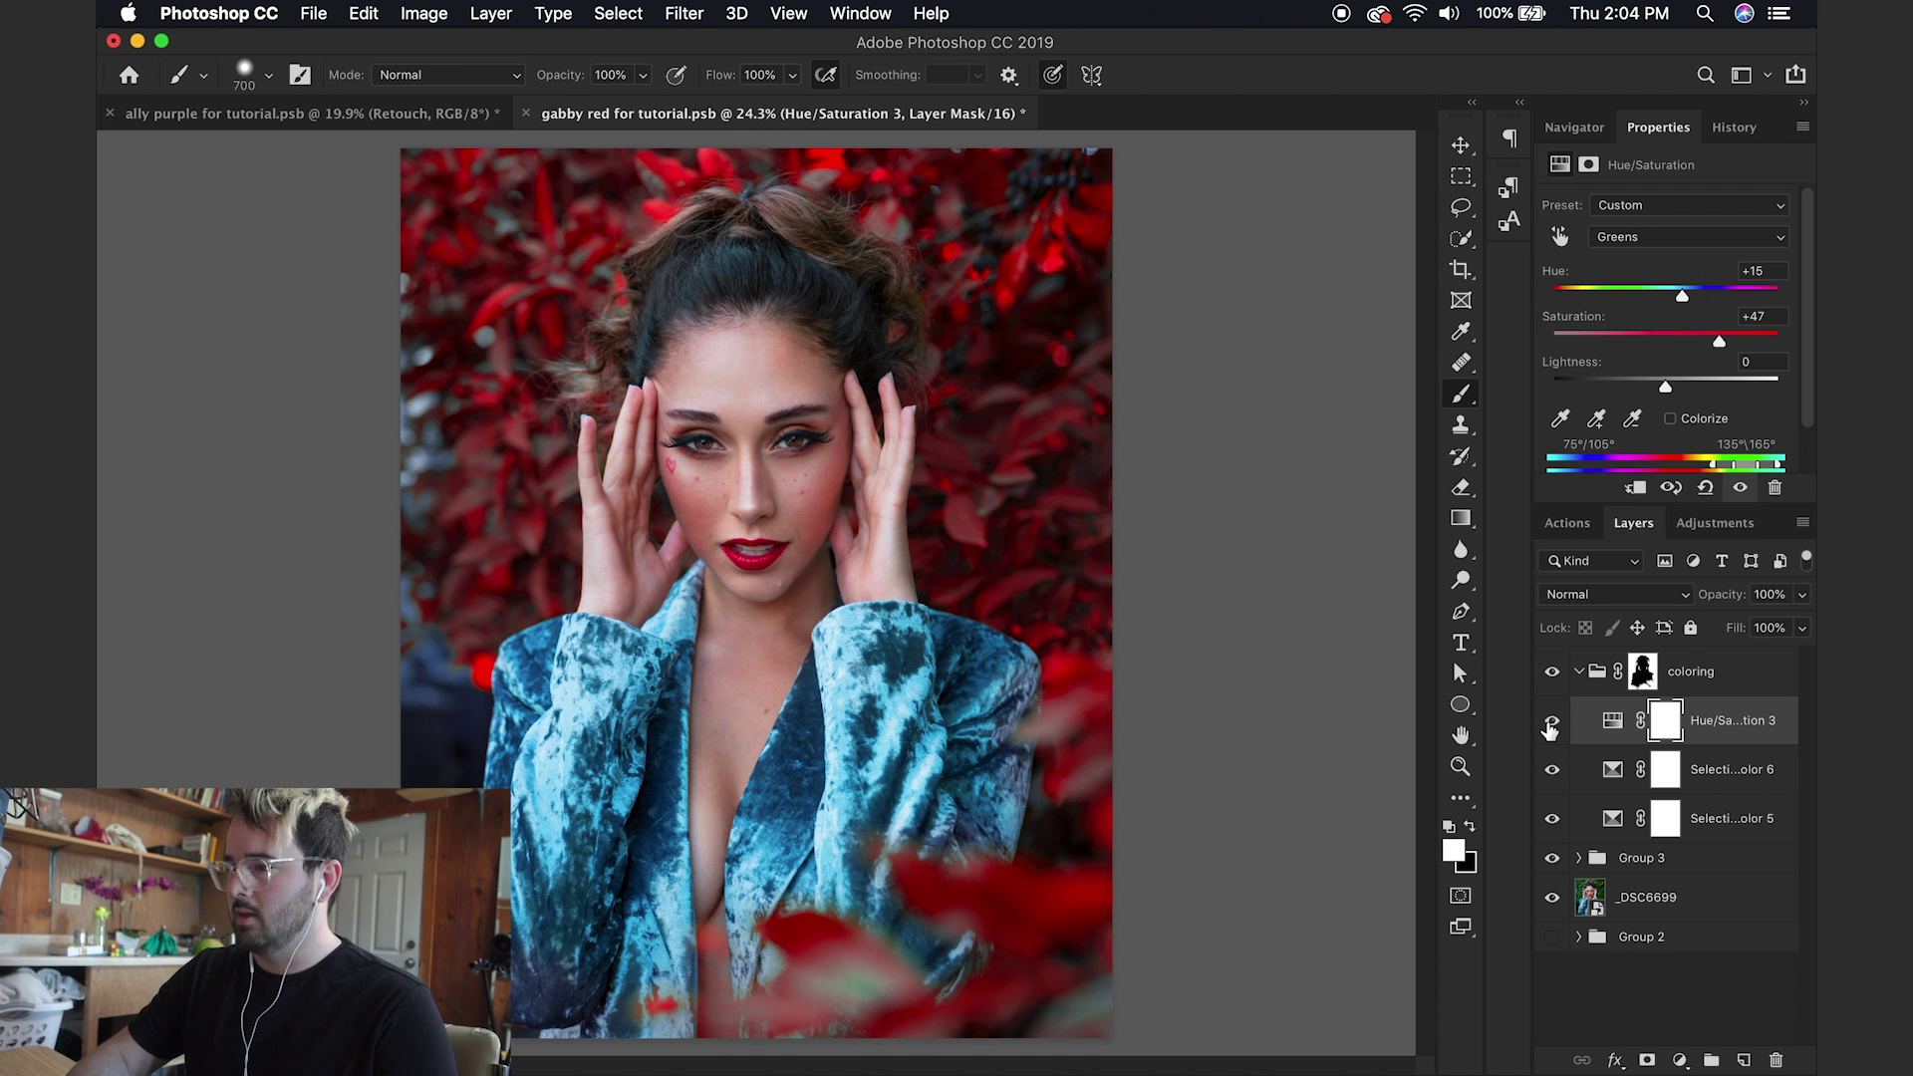
left_click(1550, 725)
left_click(1551, 726)
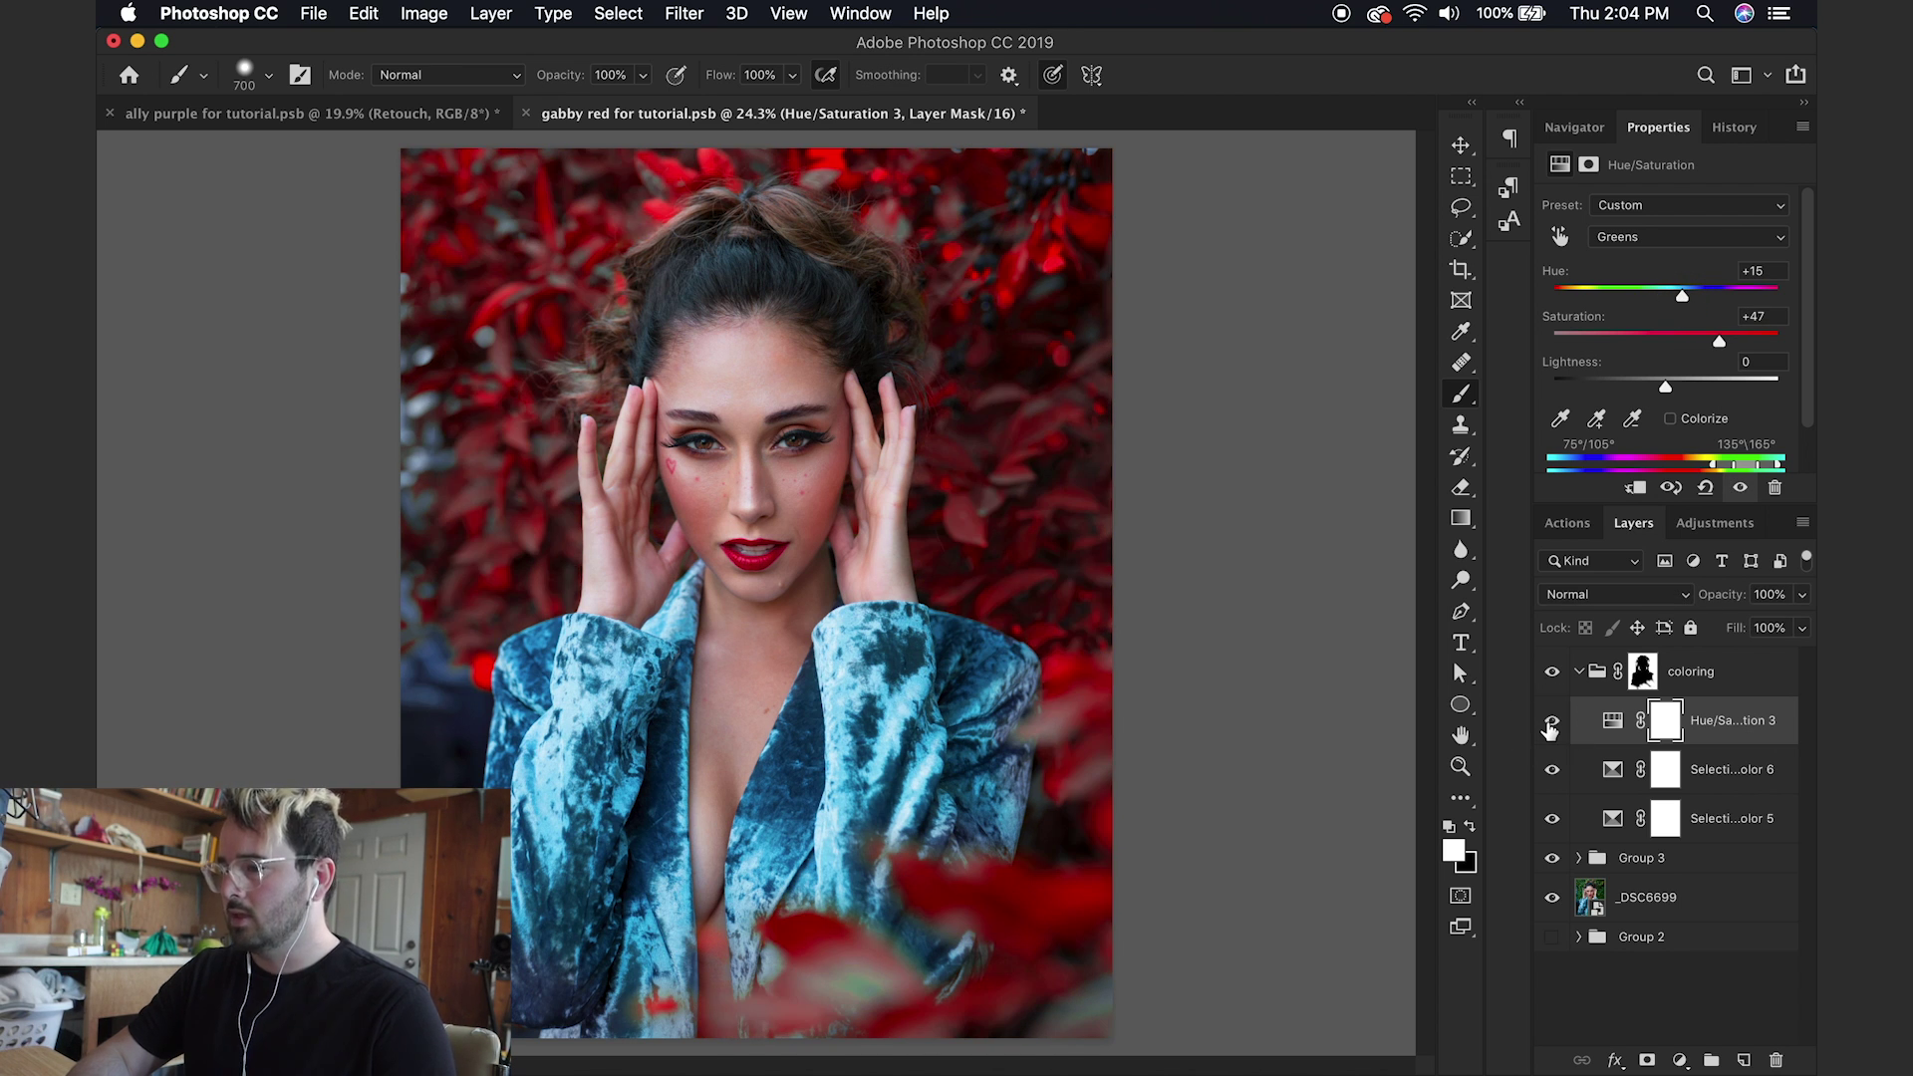
left_click(1550, 725)
left_click(1550, 727)
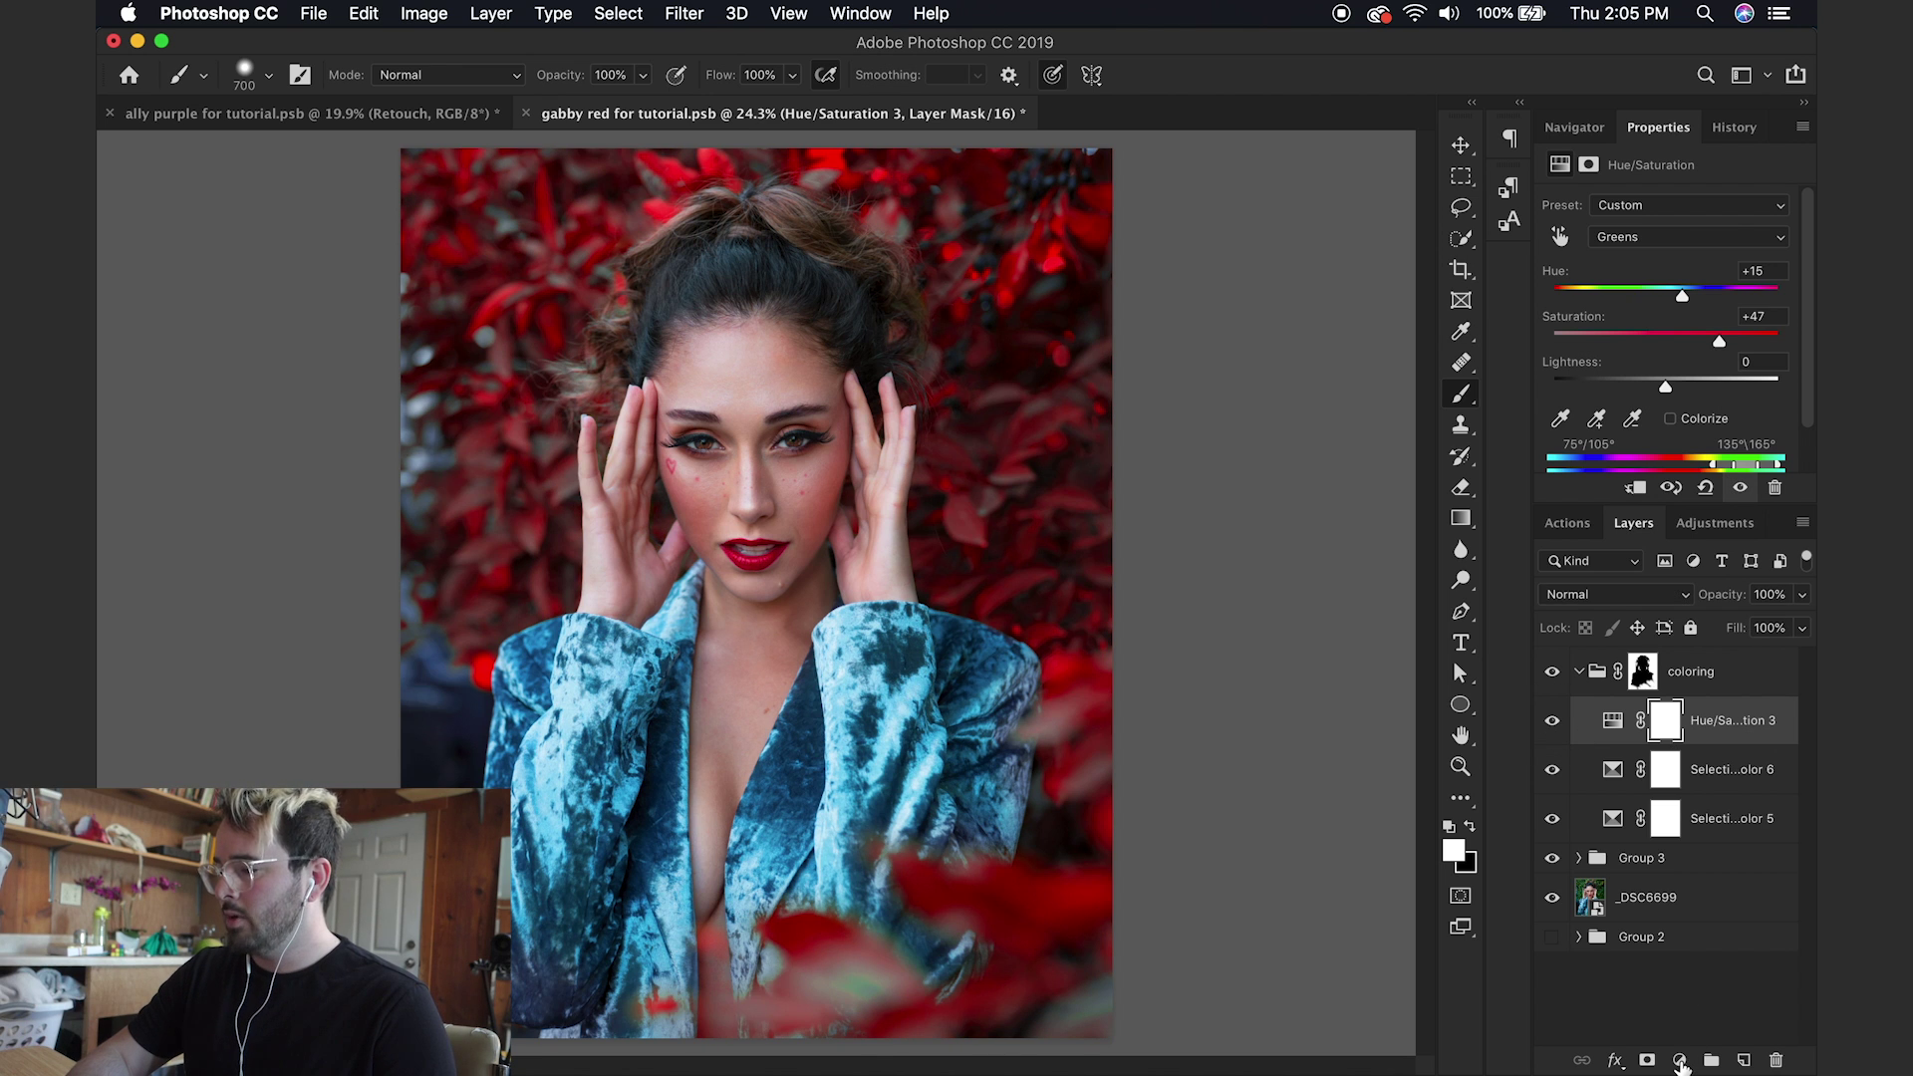
left_click(1681, 1062)
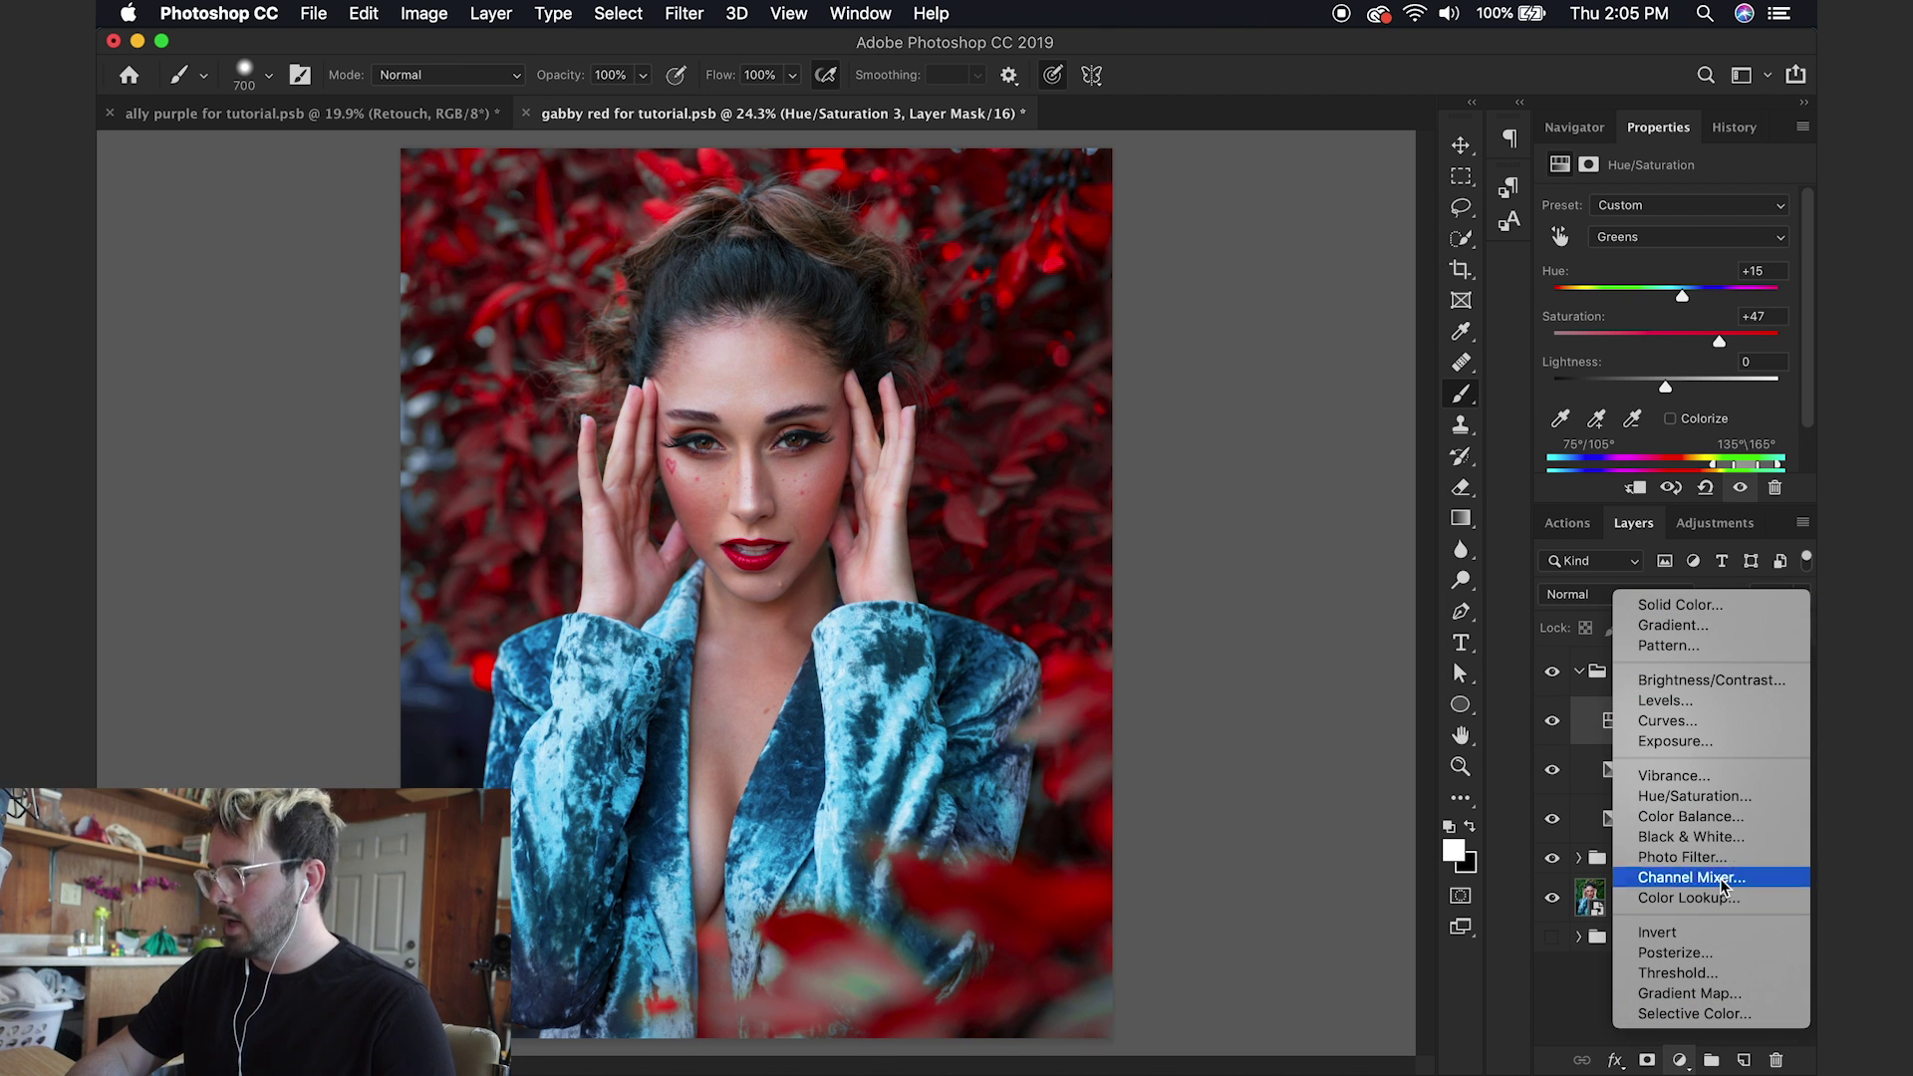
Step: Add Selective Color 7 with Reds at Cyan -40, Magenta +12, Yellow +35, Black -5
left_click(1704, 1013)
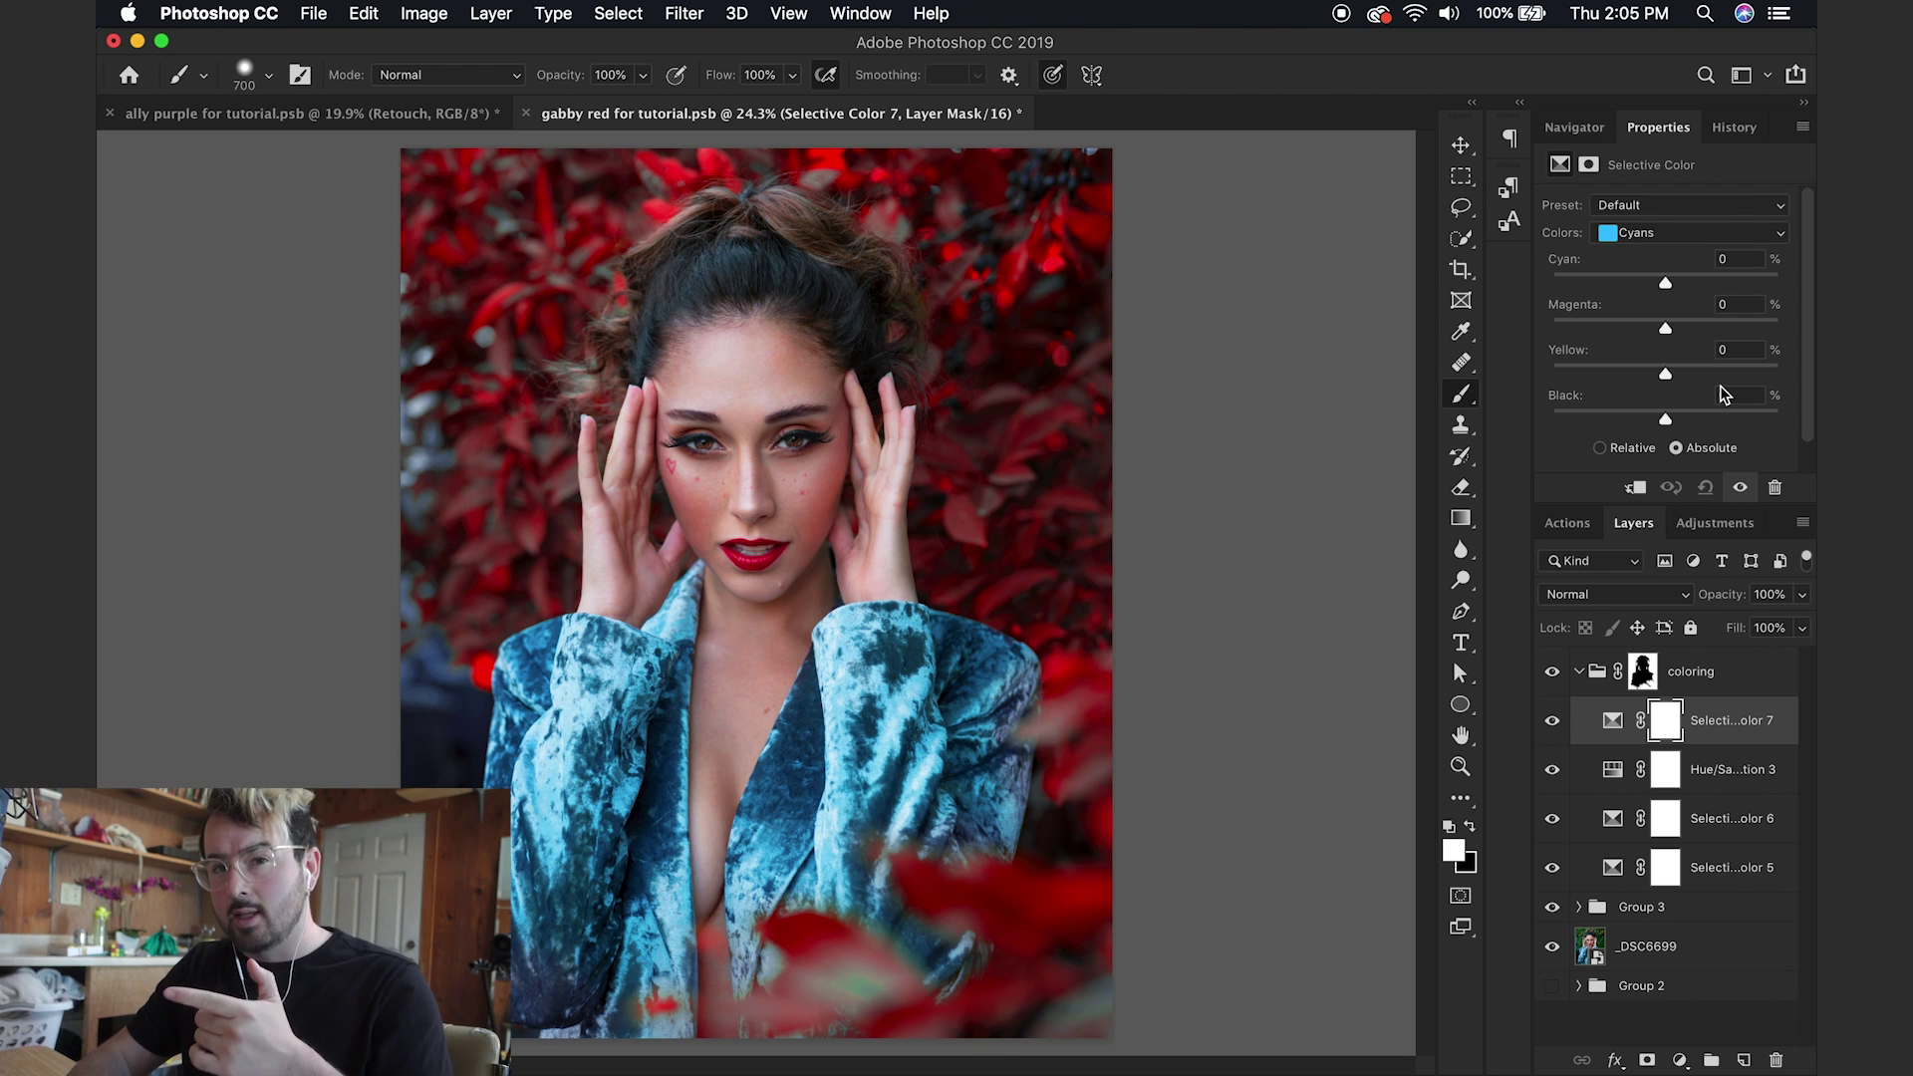
left_click(1676, 235)
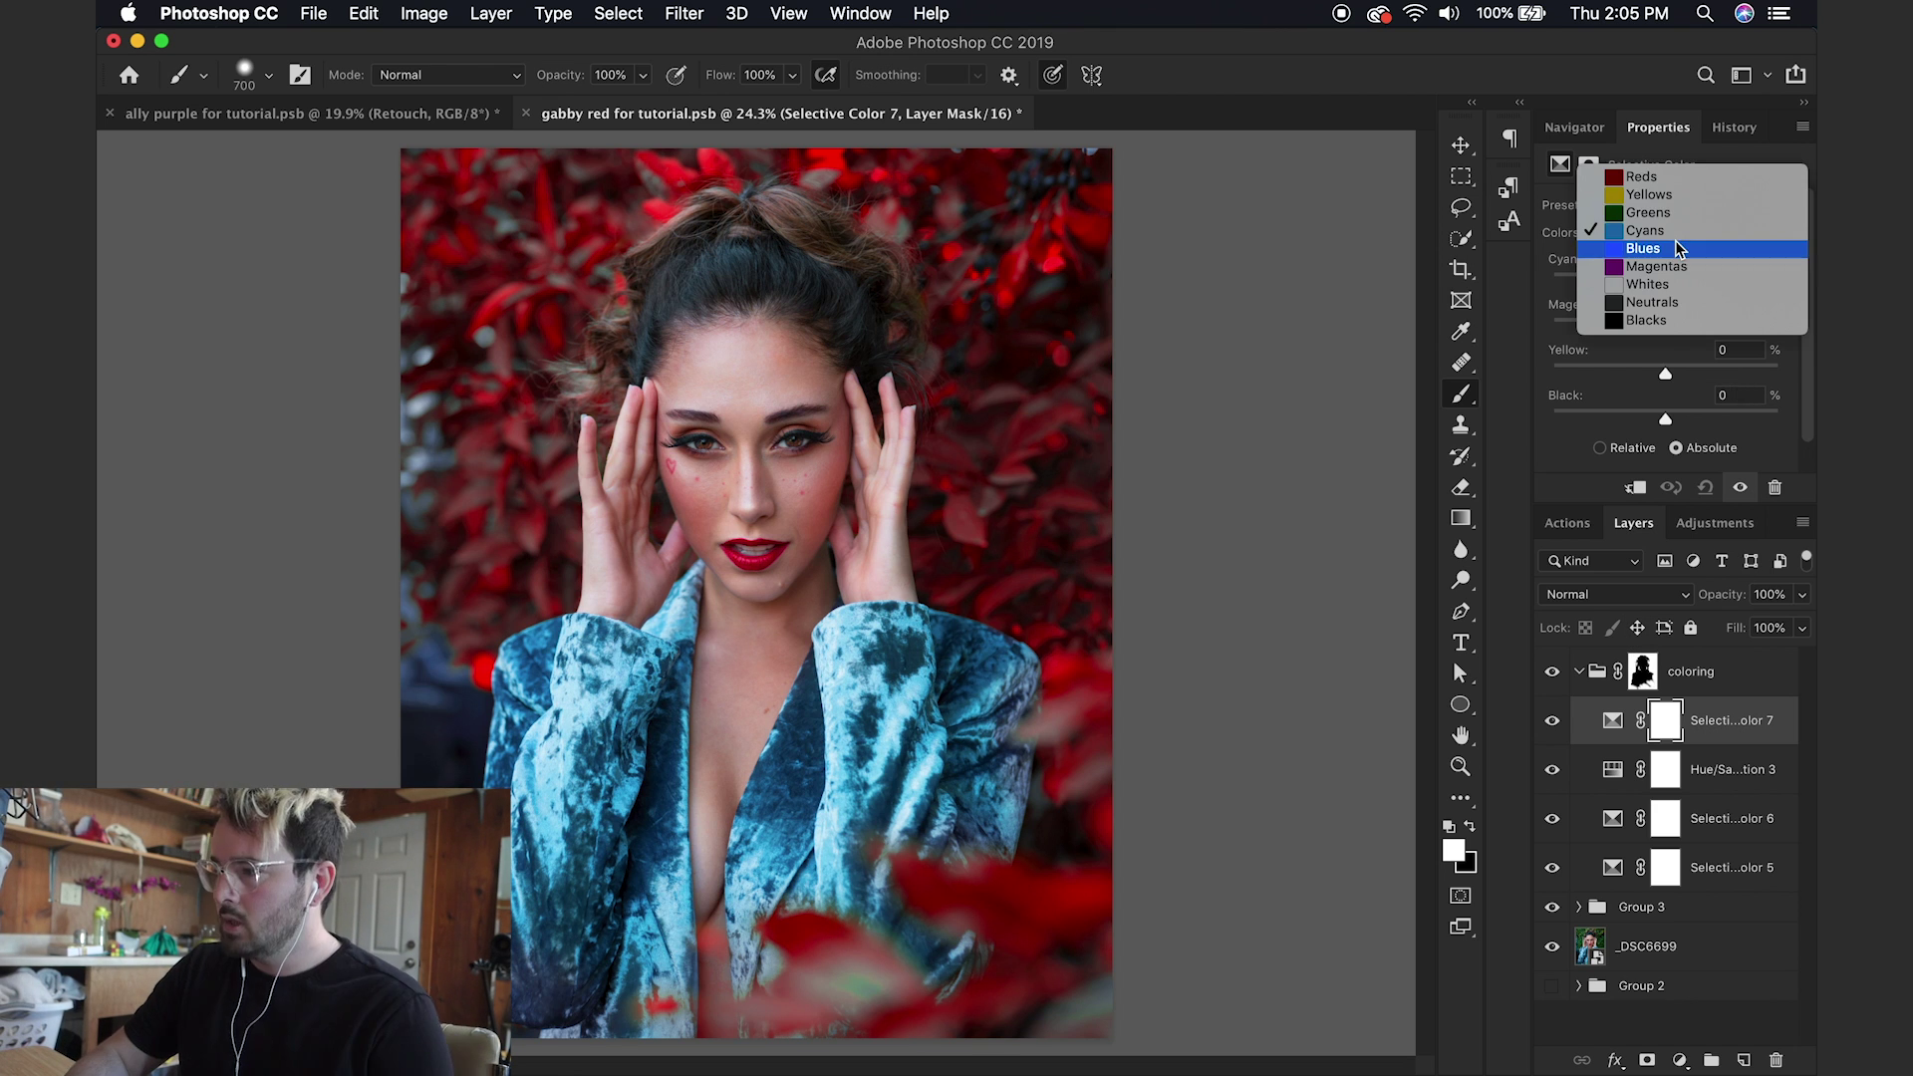
left_click(1658, 178)
left_click_drag(1665, 284, 1622, 284)
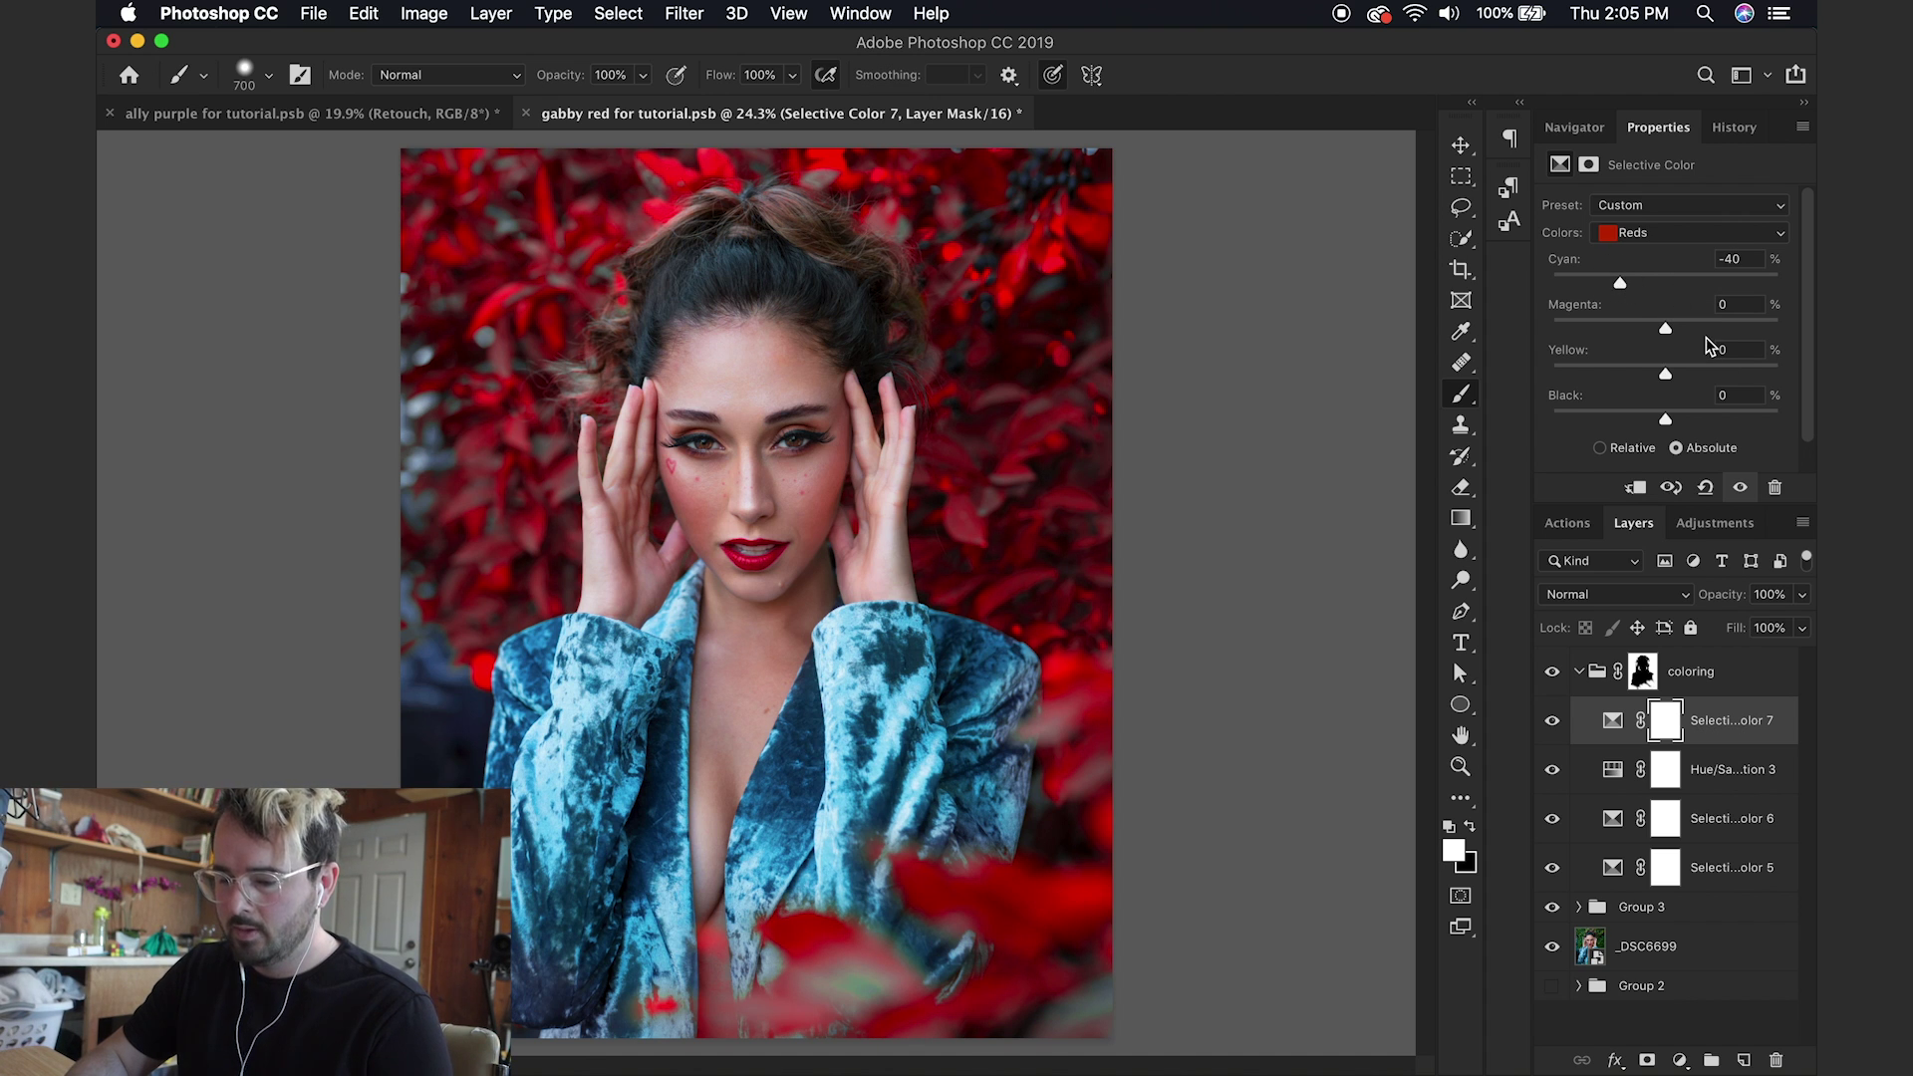
left_click_drag(1666, 329, 1682, 332)
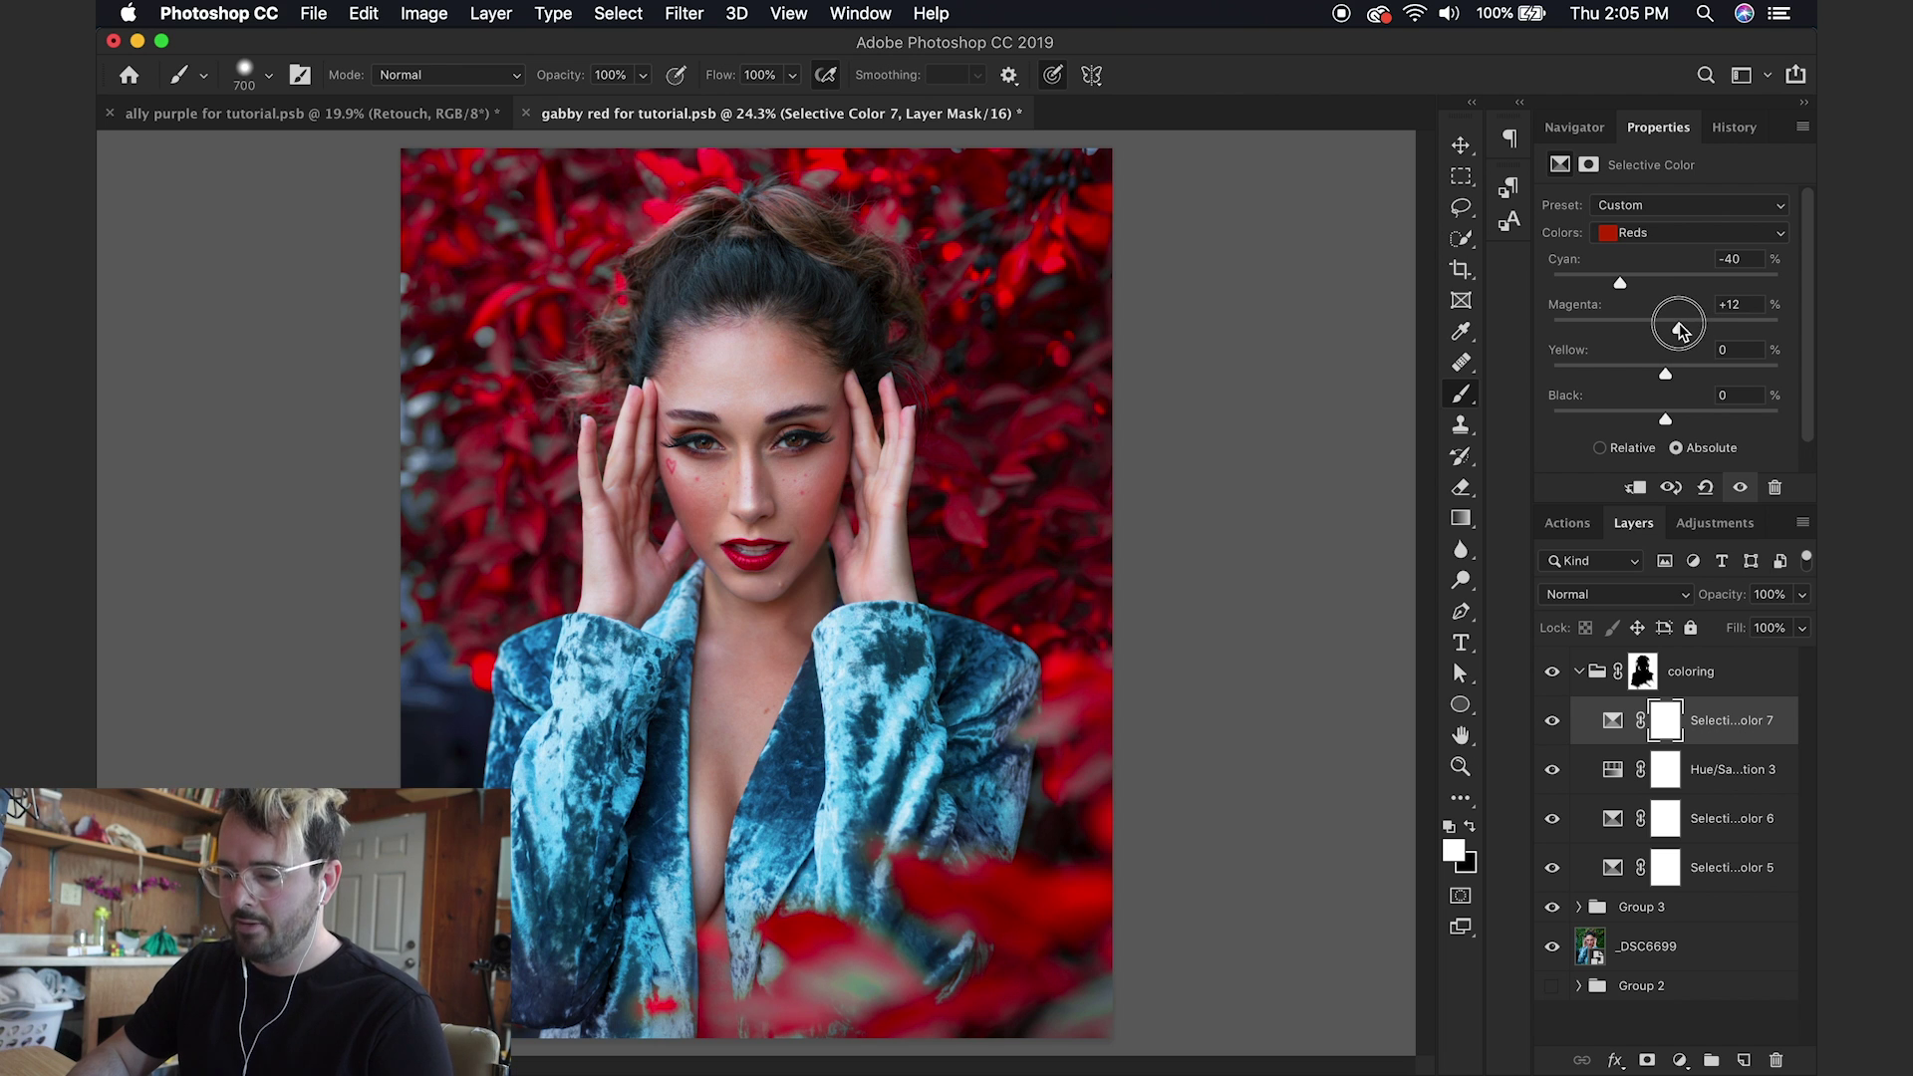
left_click_drag(1667, 376, 1658, 419)
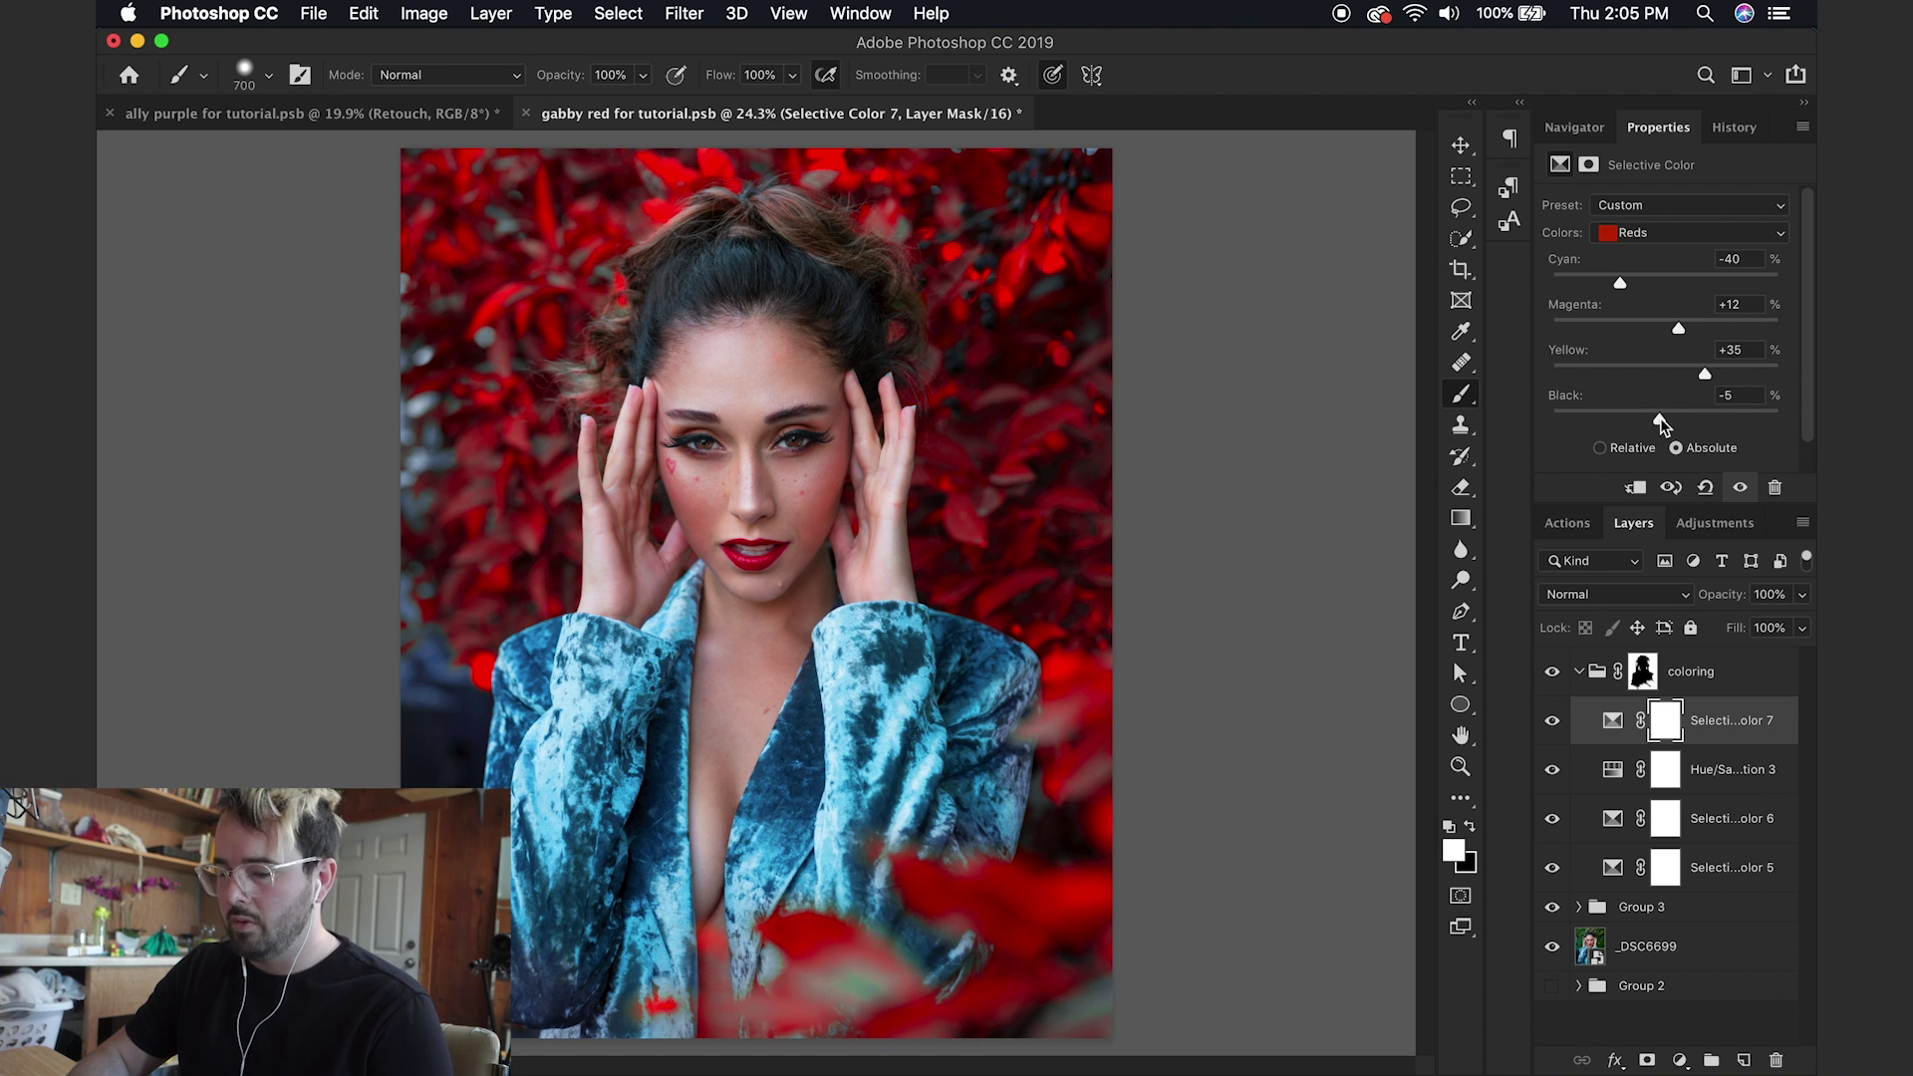
Step: In Selective Color 7, set Yellows to Cyan -18, Magenta +14, Yellow +9
left_click(1649, 232)
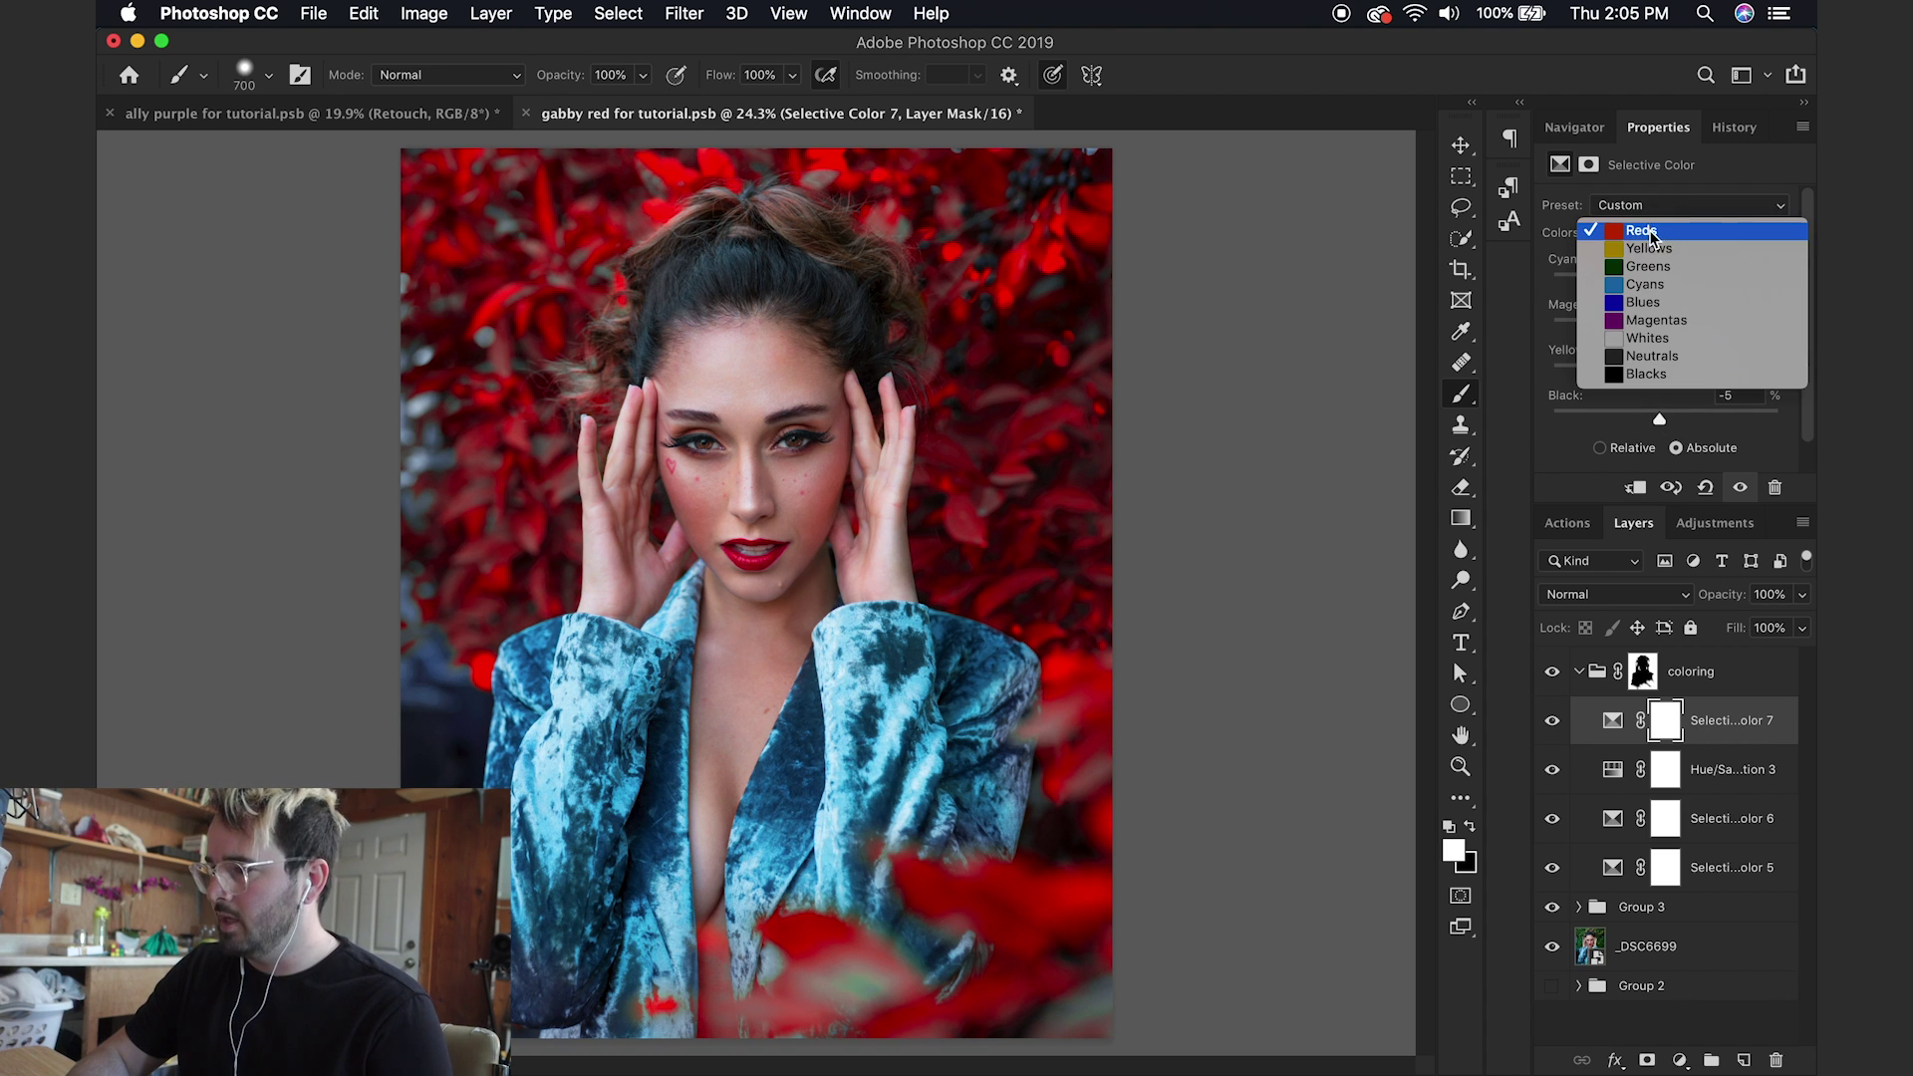
left_click(1654, 249)
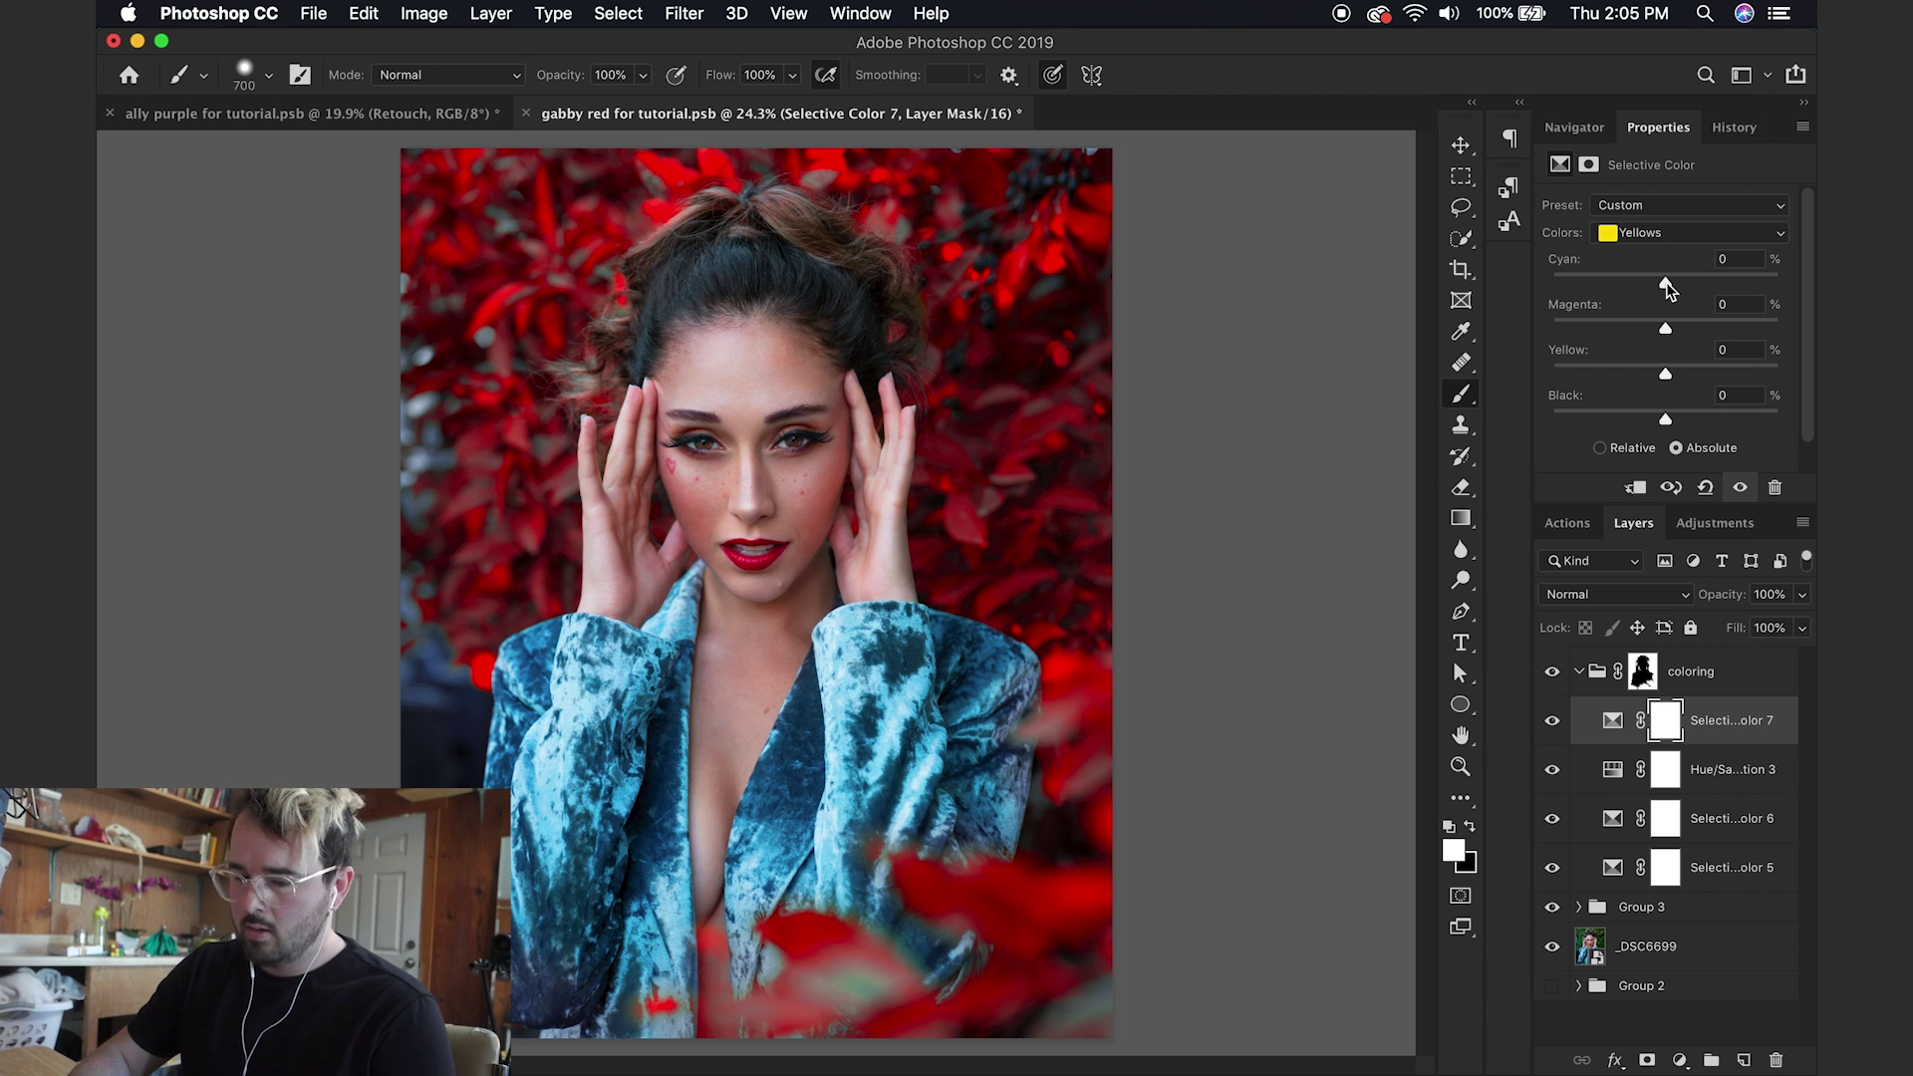
left_click_drag(1666, 283, 1680, 328)
left_click_drag(1665, 373, 1678, 377)
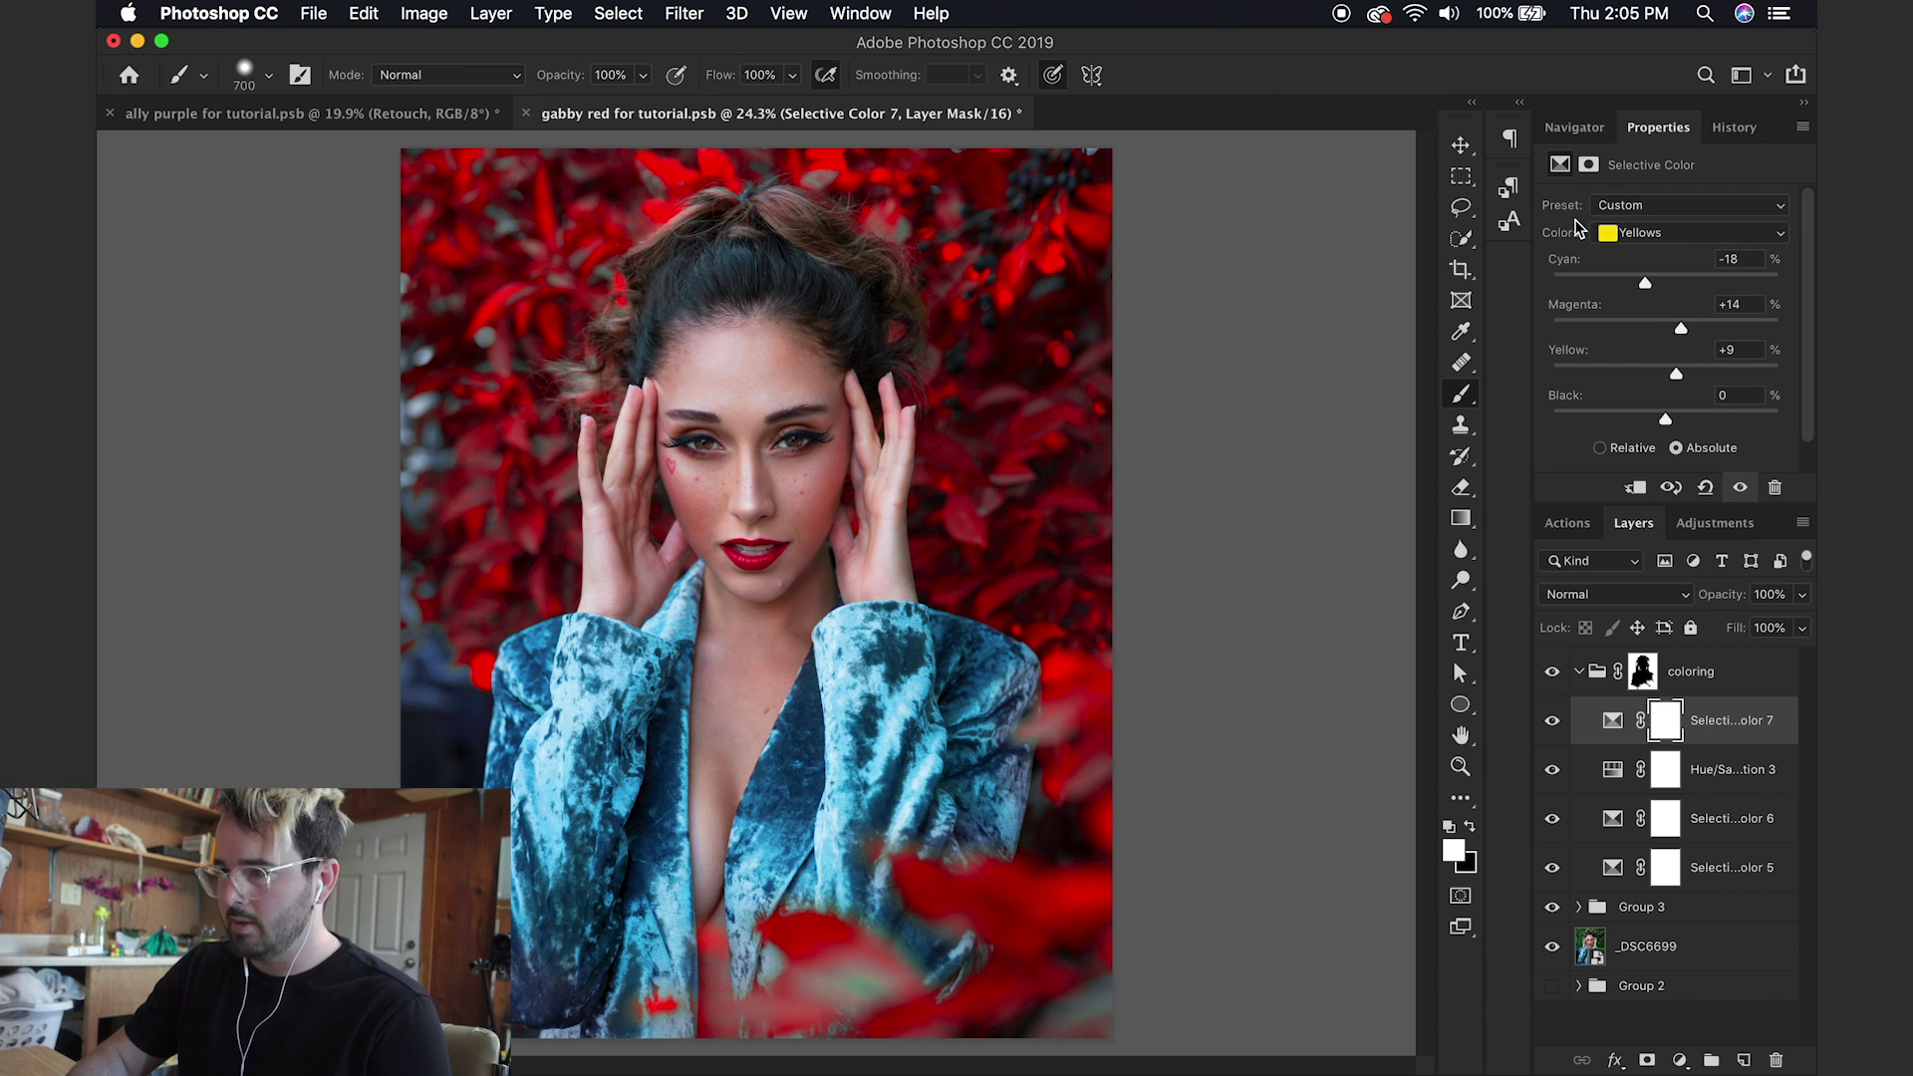
Step: Set the Cyans range to Cyan +37, Magenta -16, Yellow -52
left_click(1646, 242)
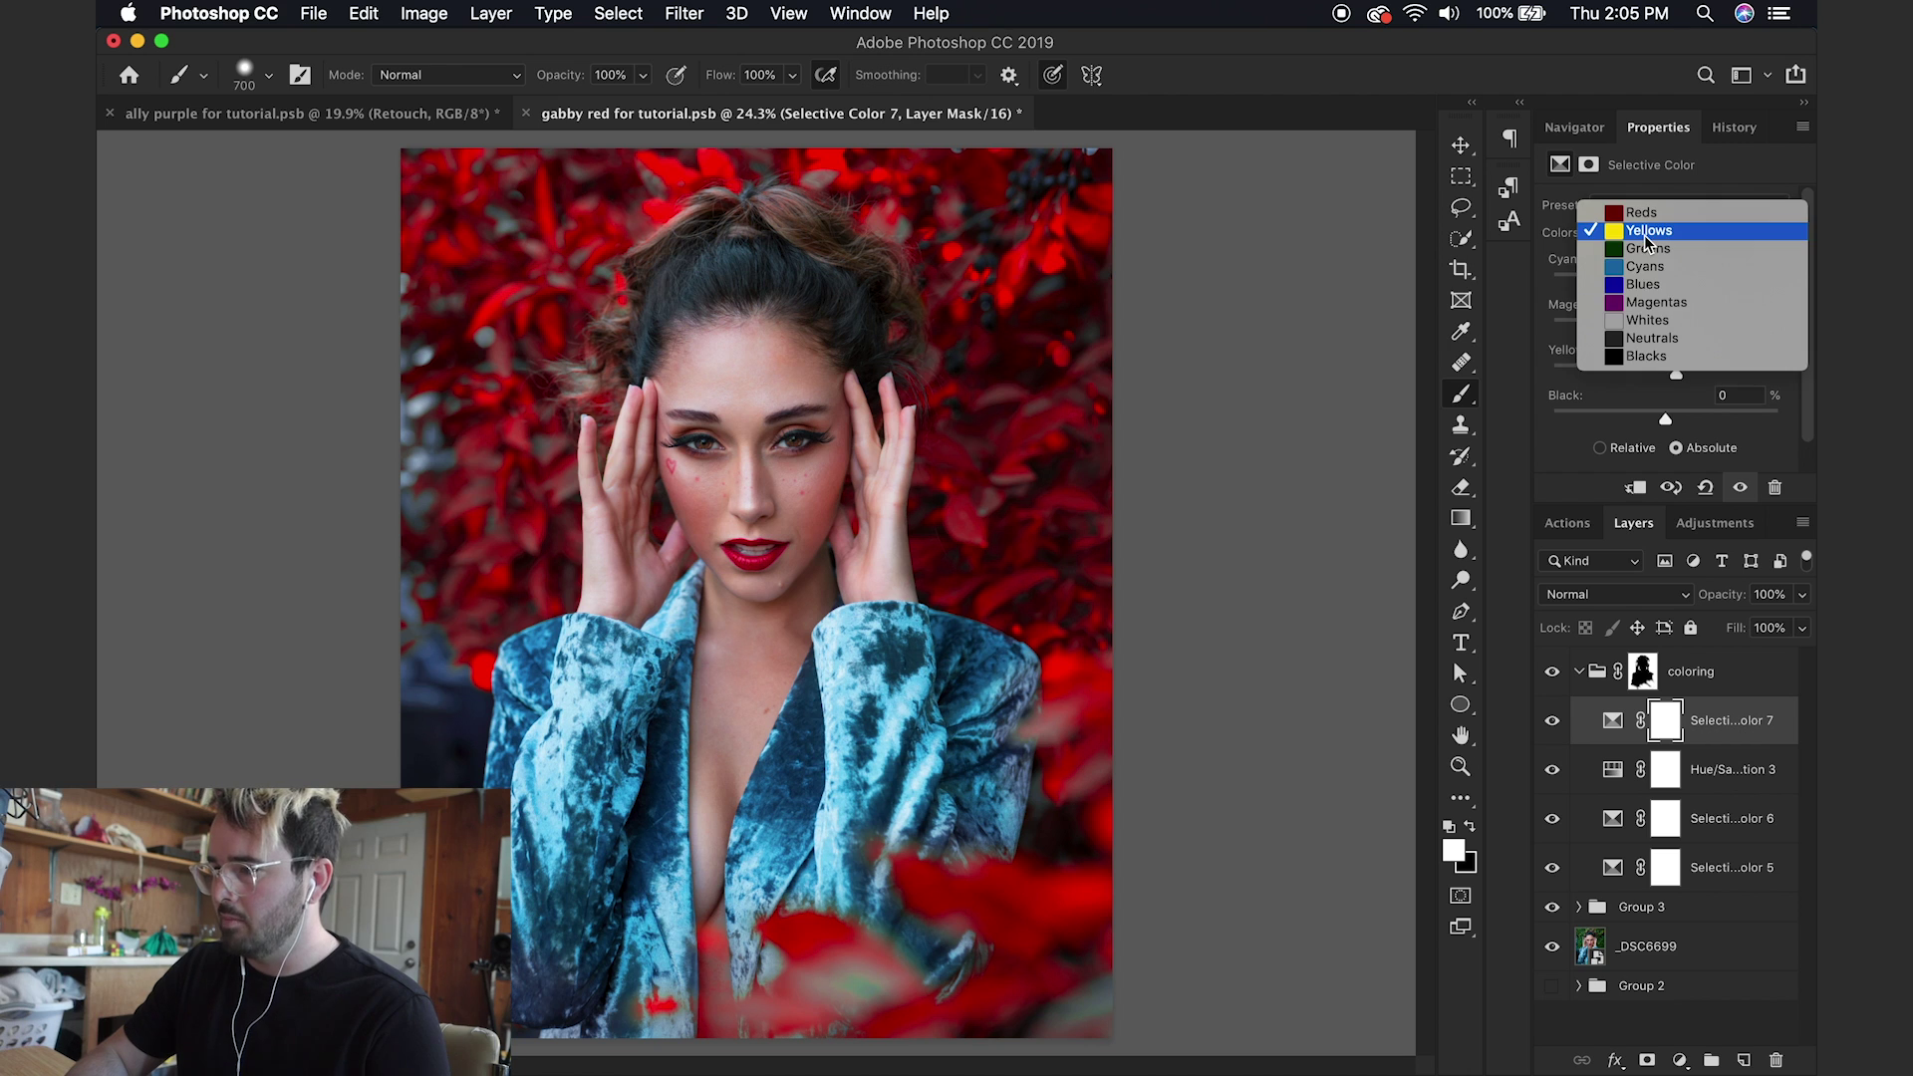
left_click(1649, 269)
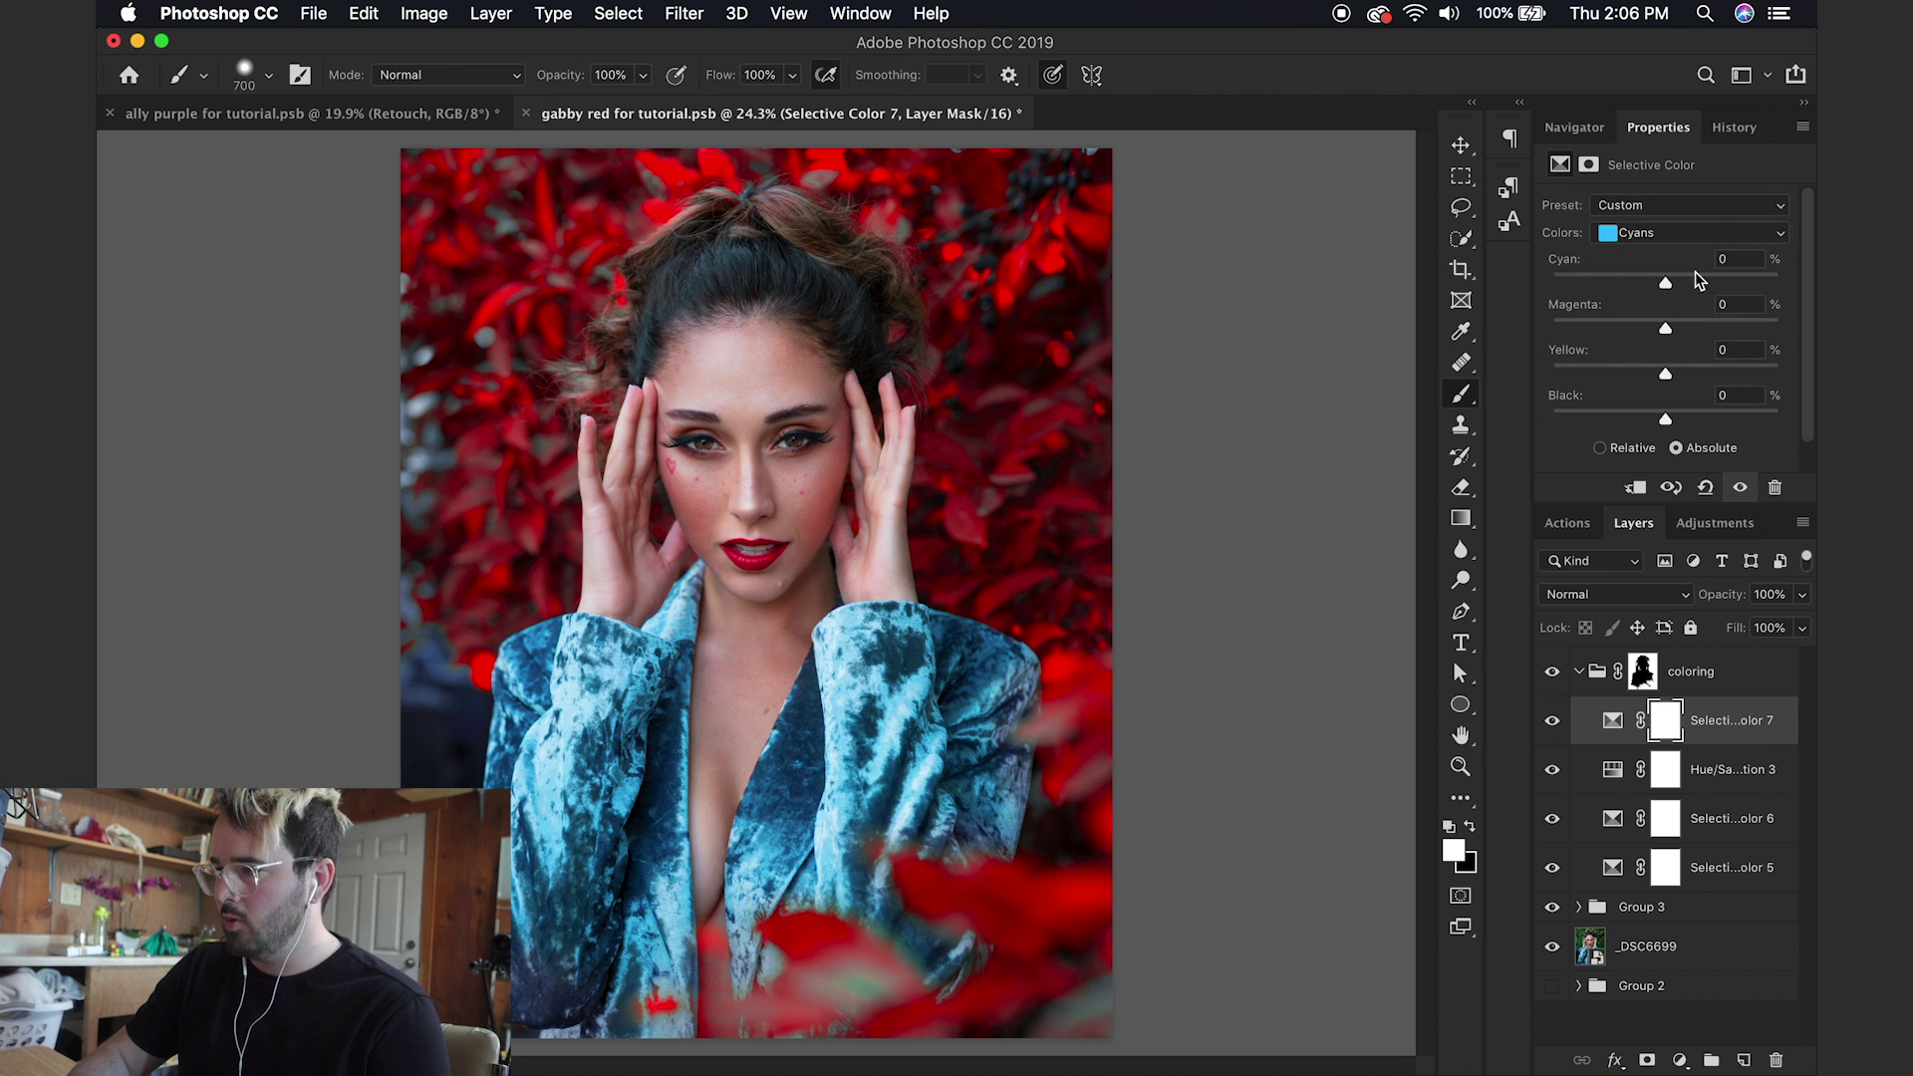
left_click_drag(1698, 277, 1707, 284)
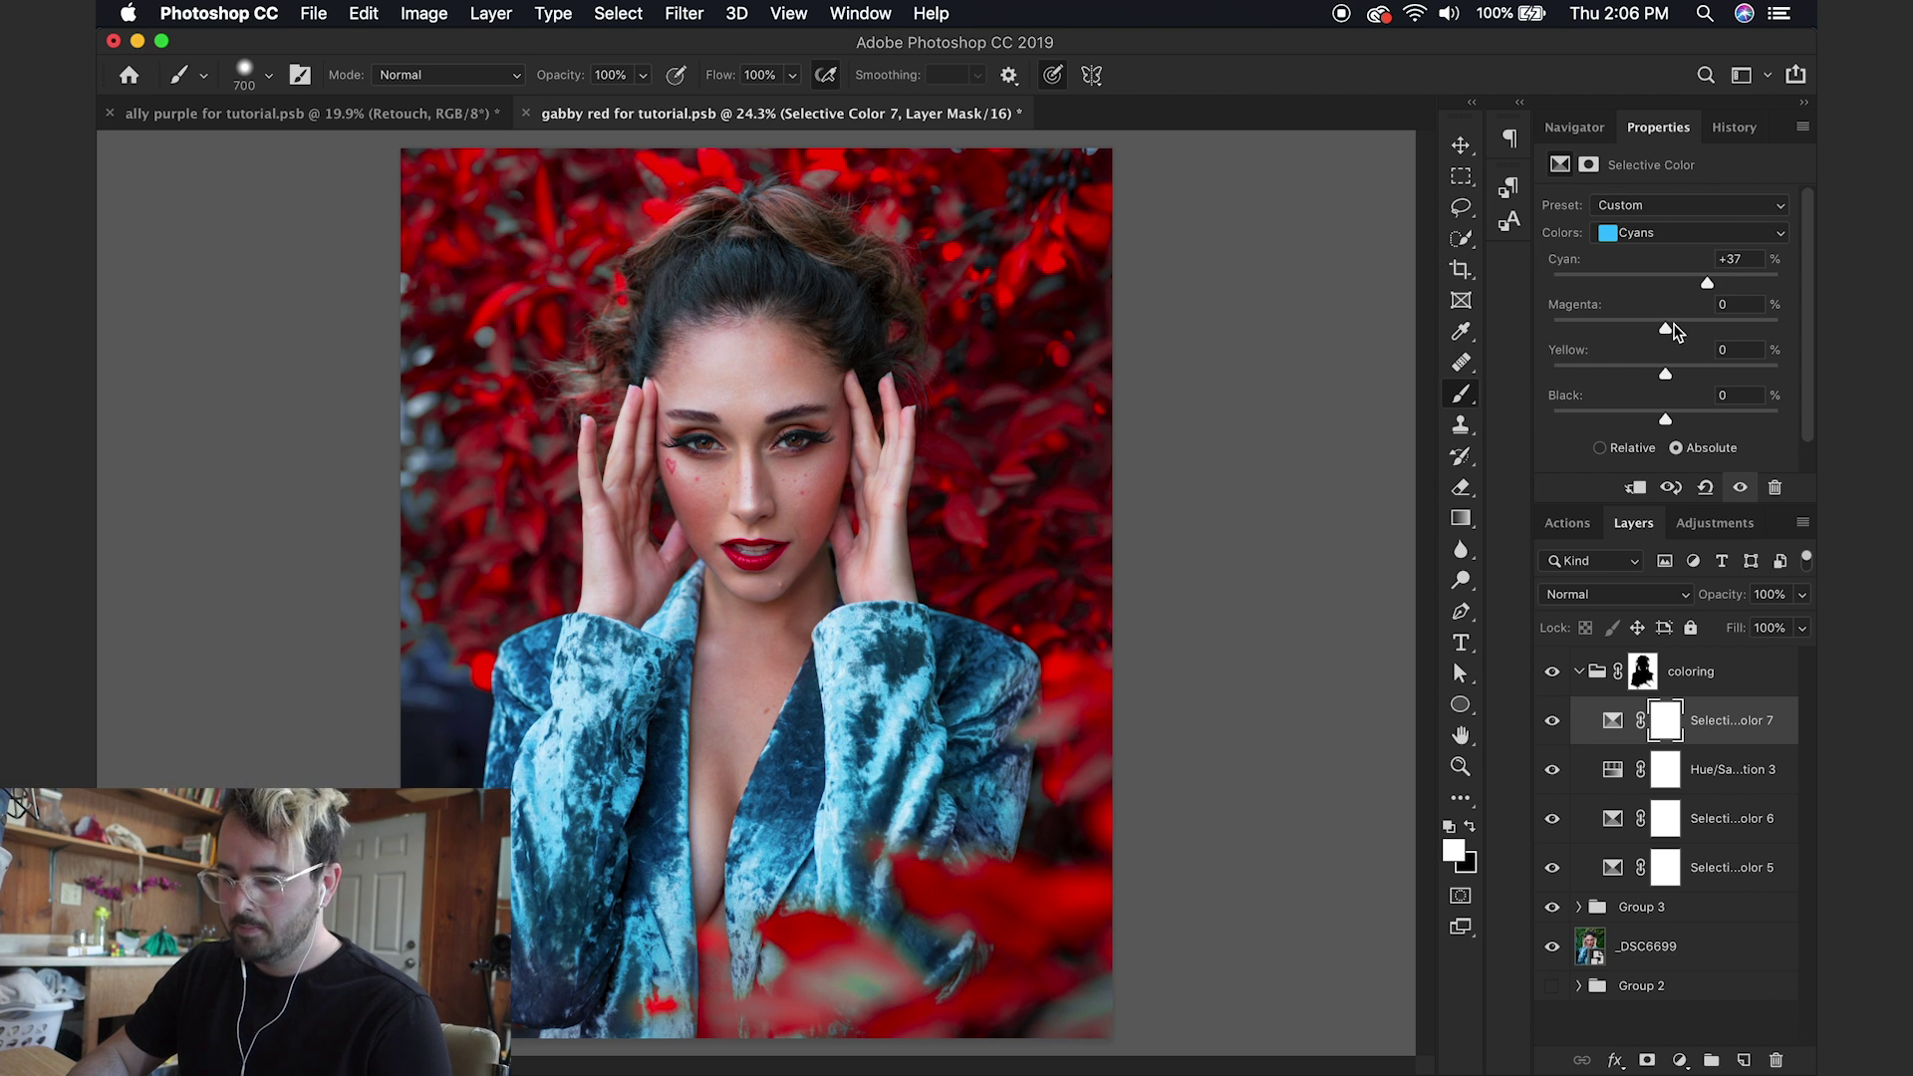
left_click_drag(1661, 332, 1611, 374)
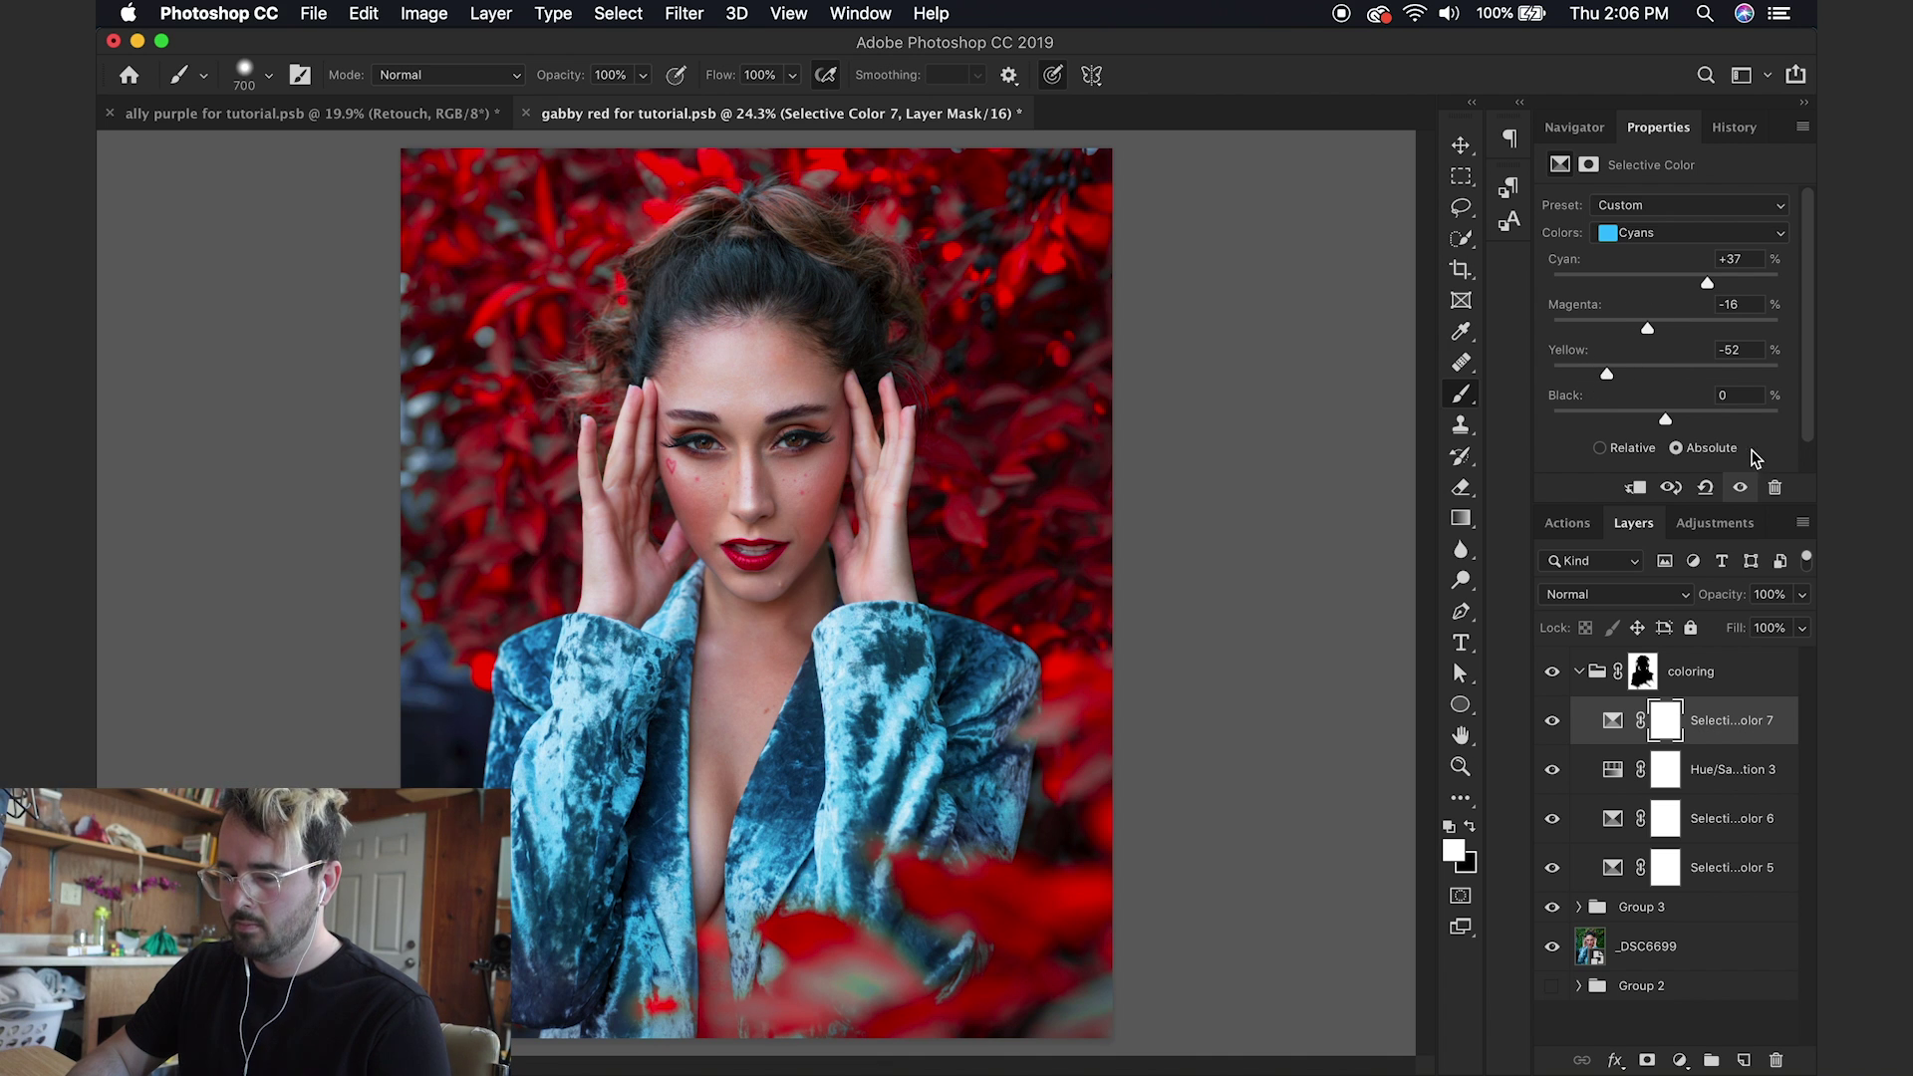
Step: Choose the Blues range, compare the coloring group on and off, then go to ally purple
left_click(1704, 230)
left_click(1703, 252)
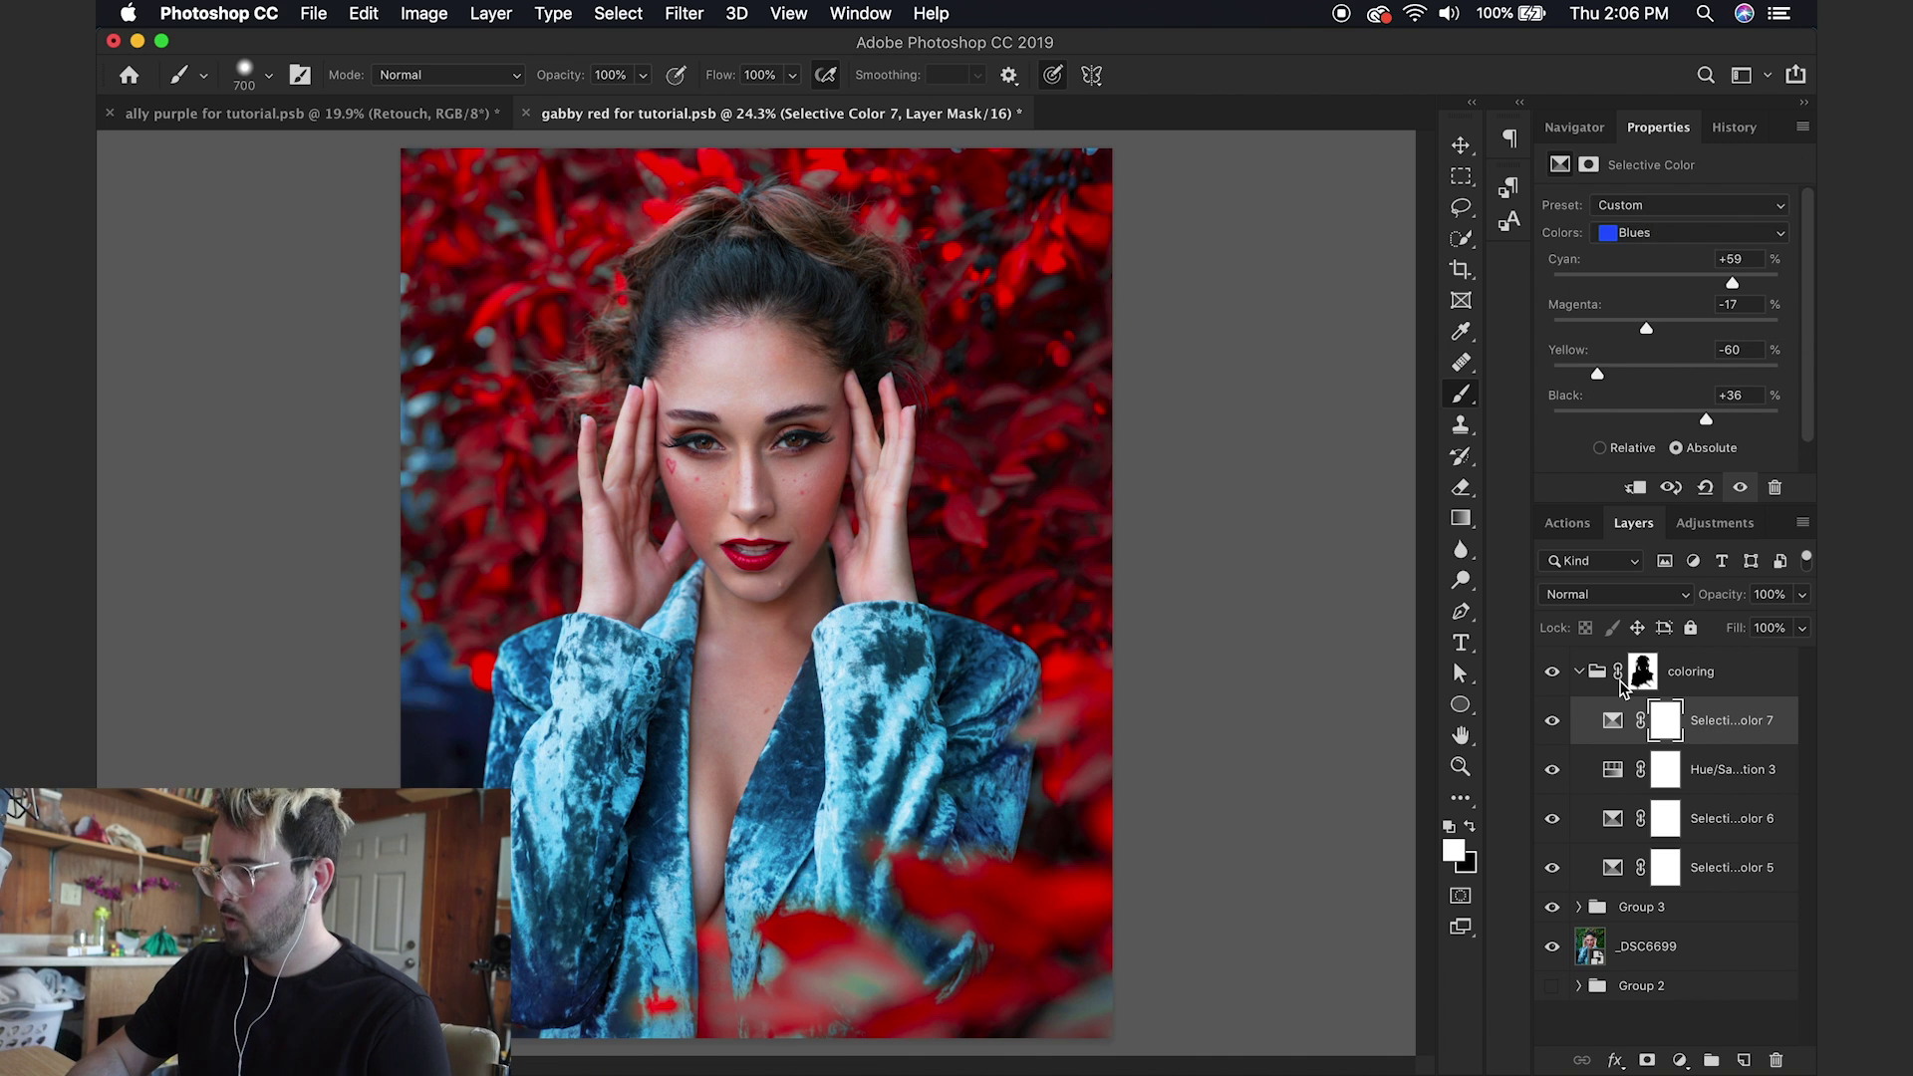
left_click(1550, 676)
left_click(1550, 674)
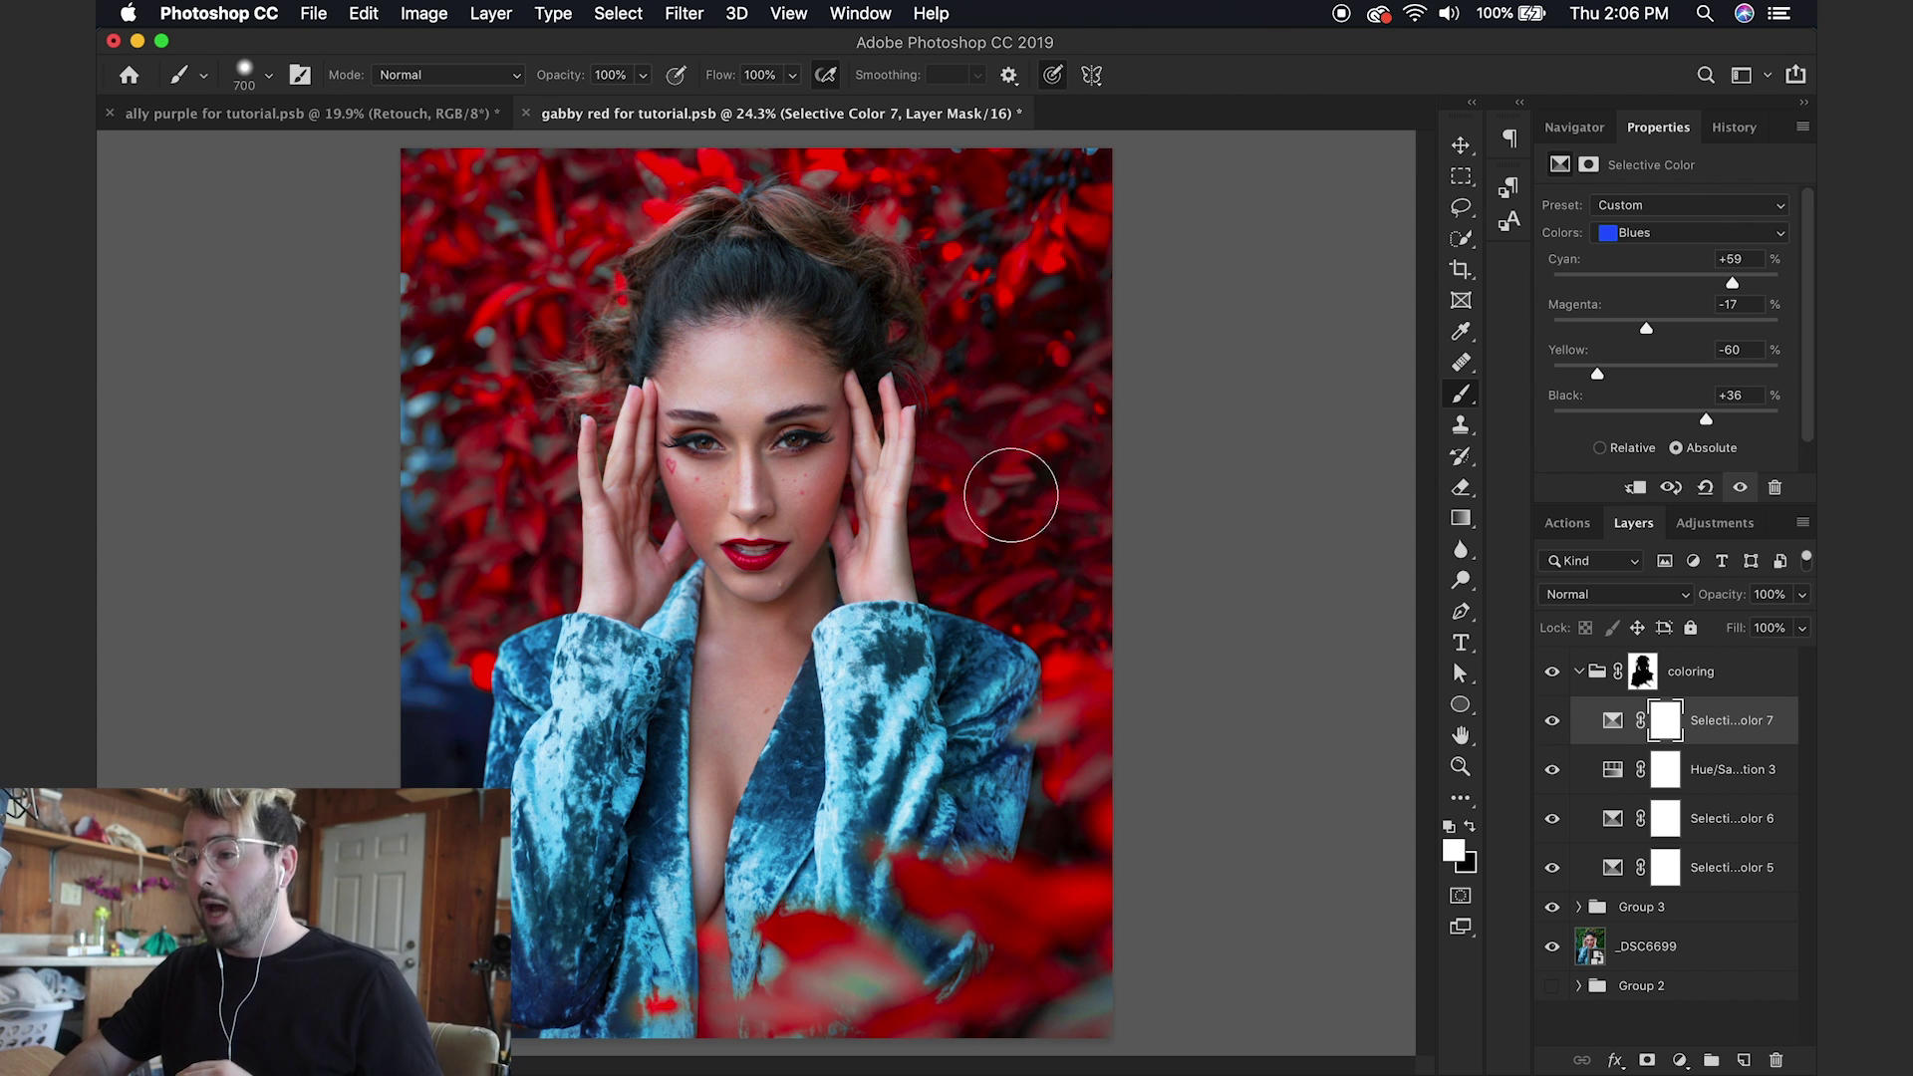
left_click(309, 114)
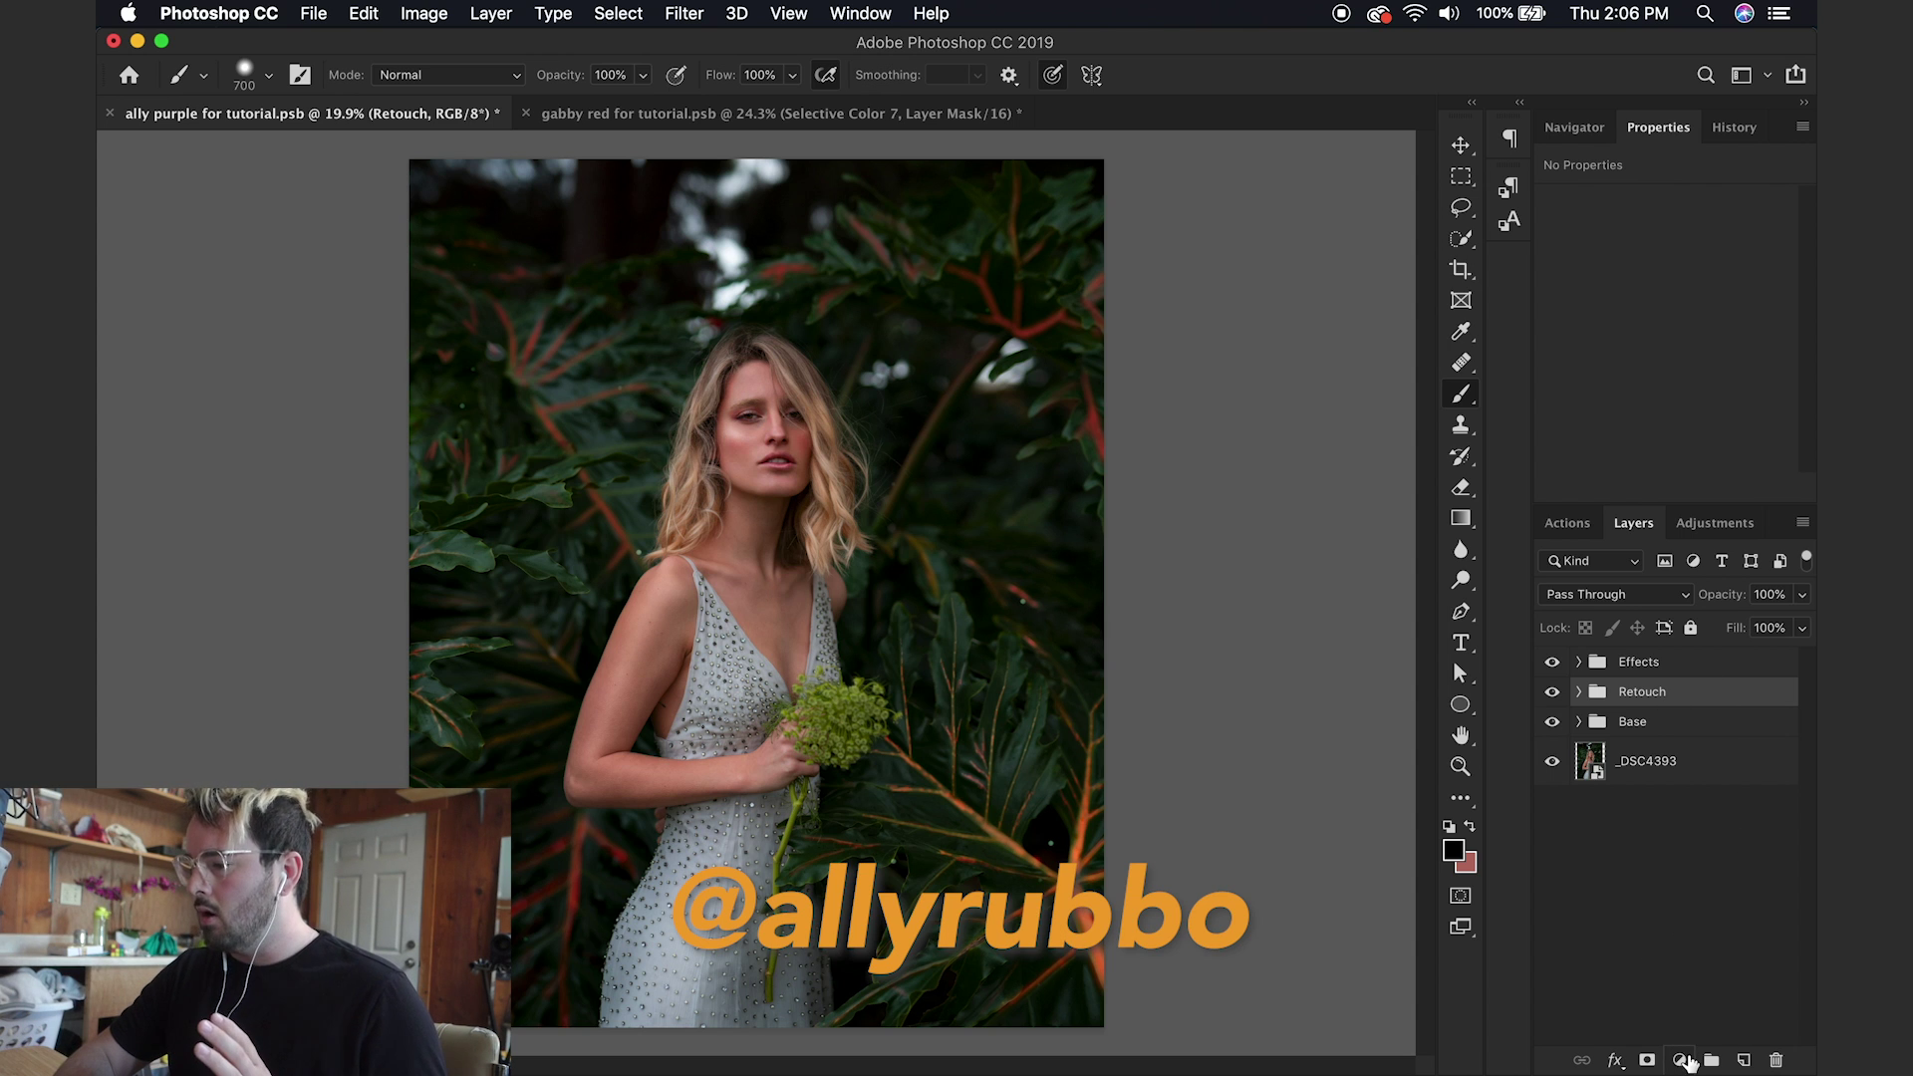
Step: Add a Selective Color layer and wrap it in a new group named 'Coloring'
left_click(1680, 1060)
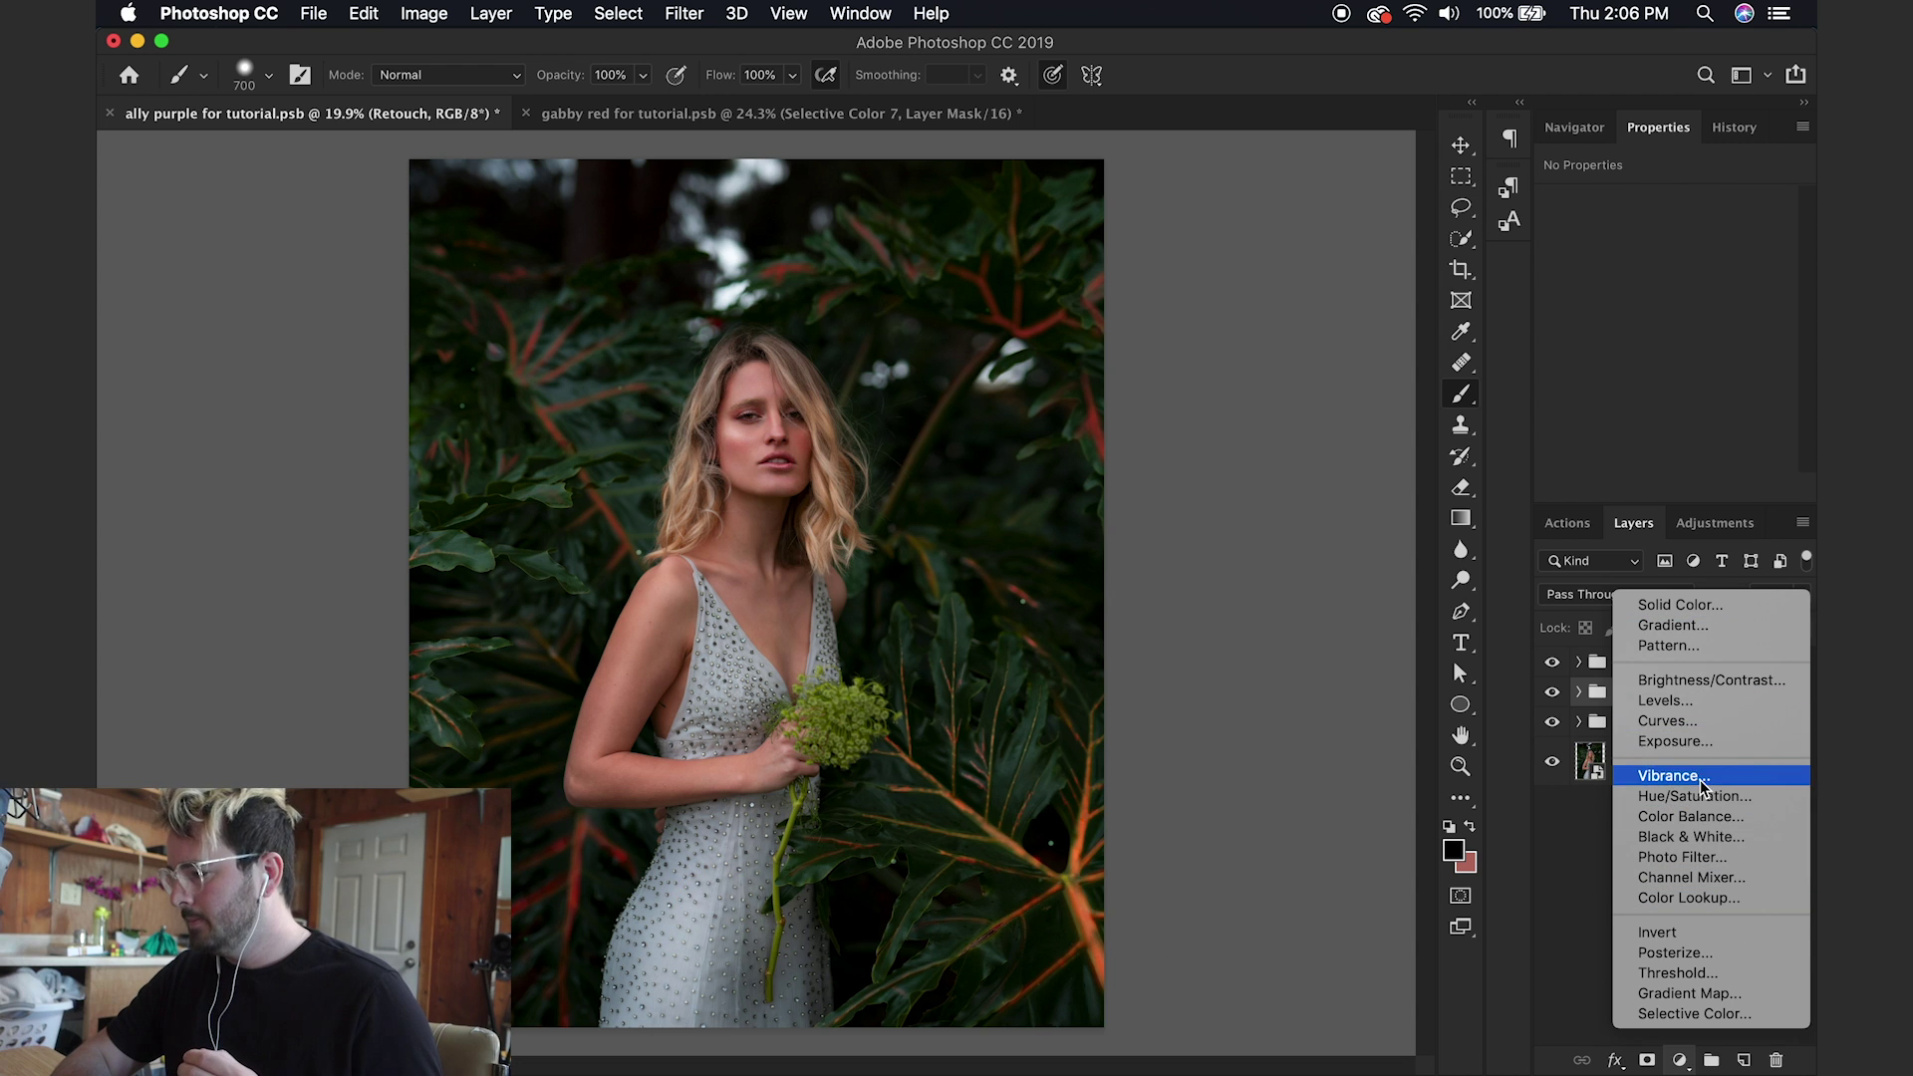
left_click(1693, 1013)
key("super+g")
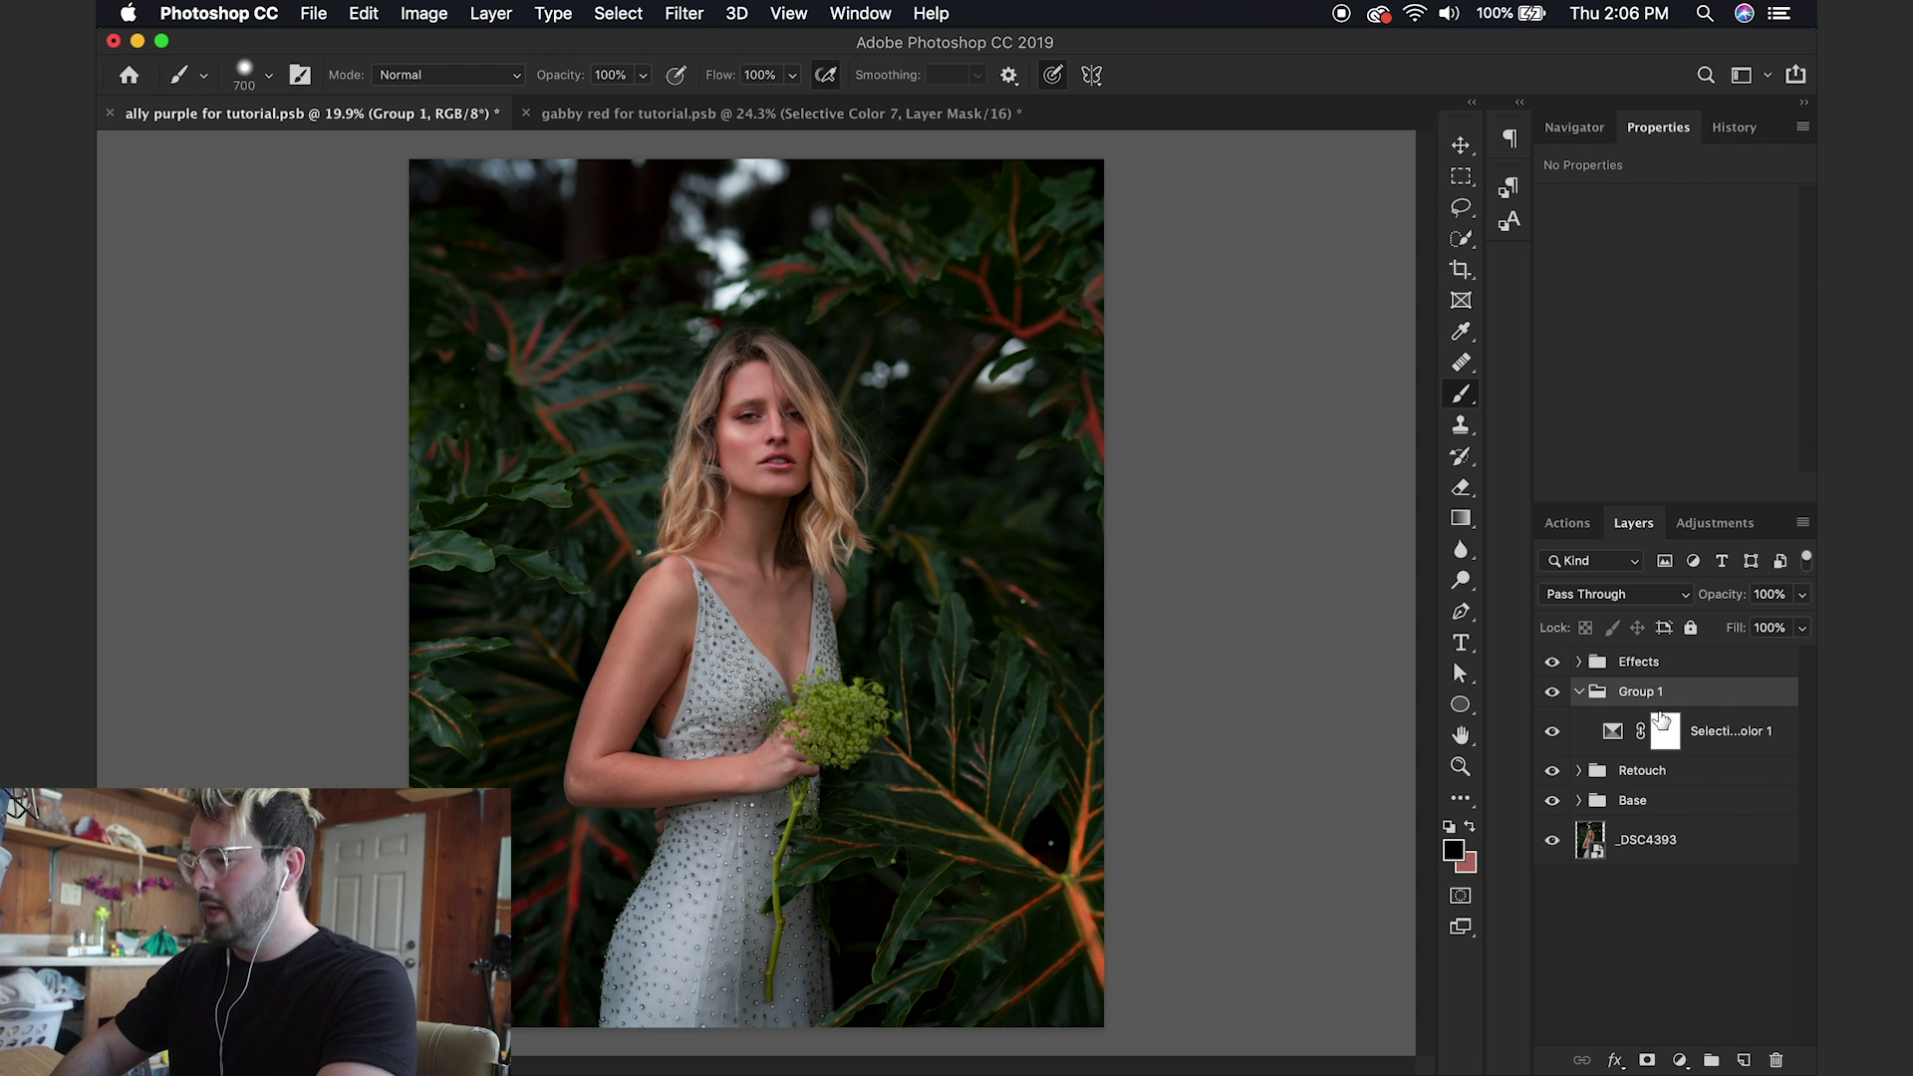
double_click(1647, 692)
type("Coloring")
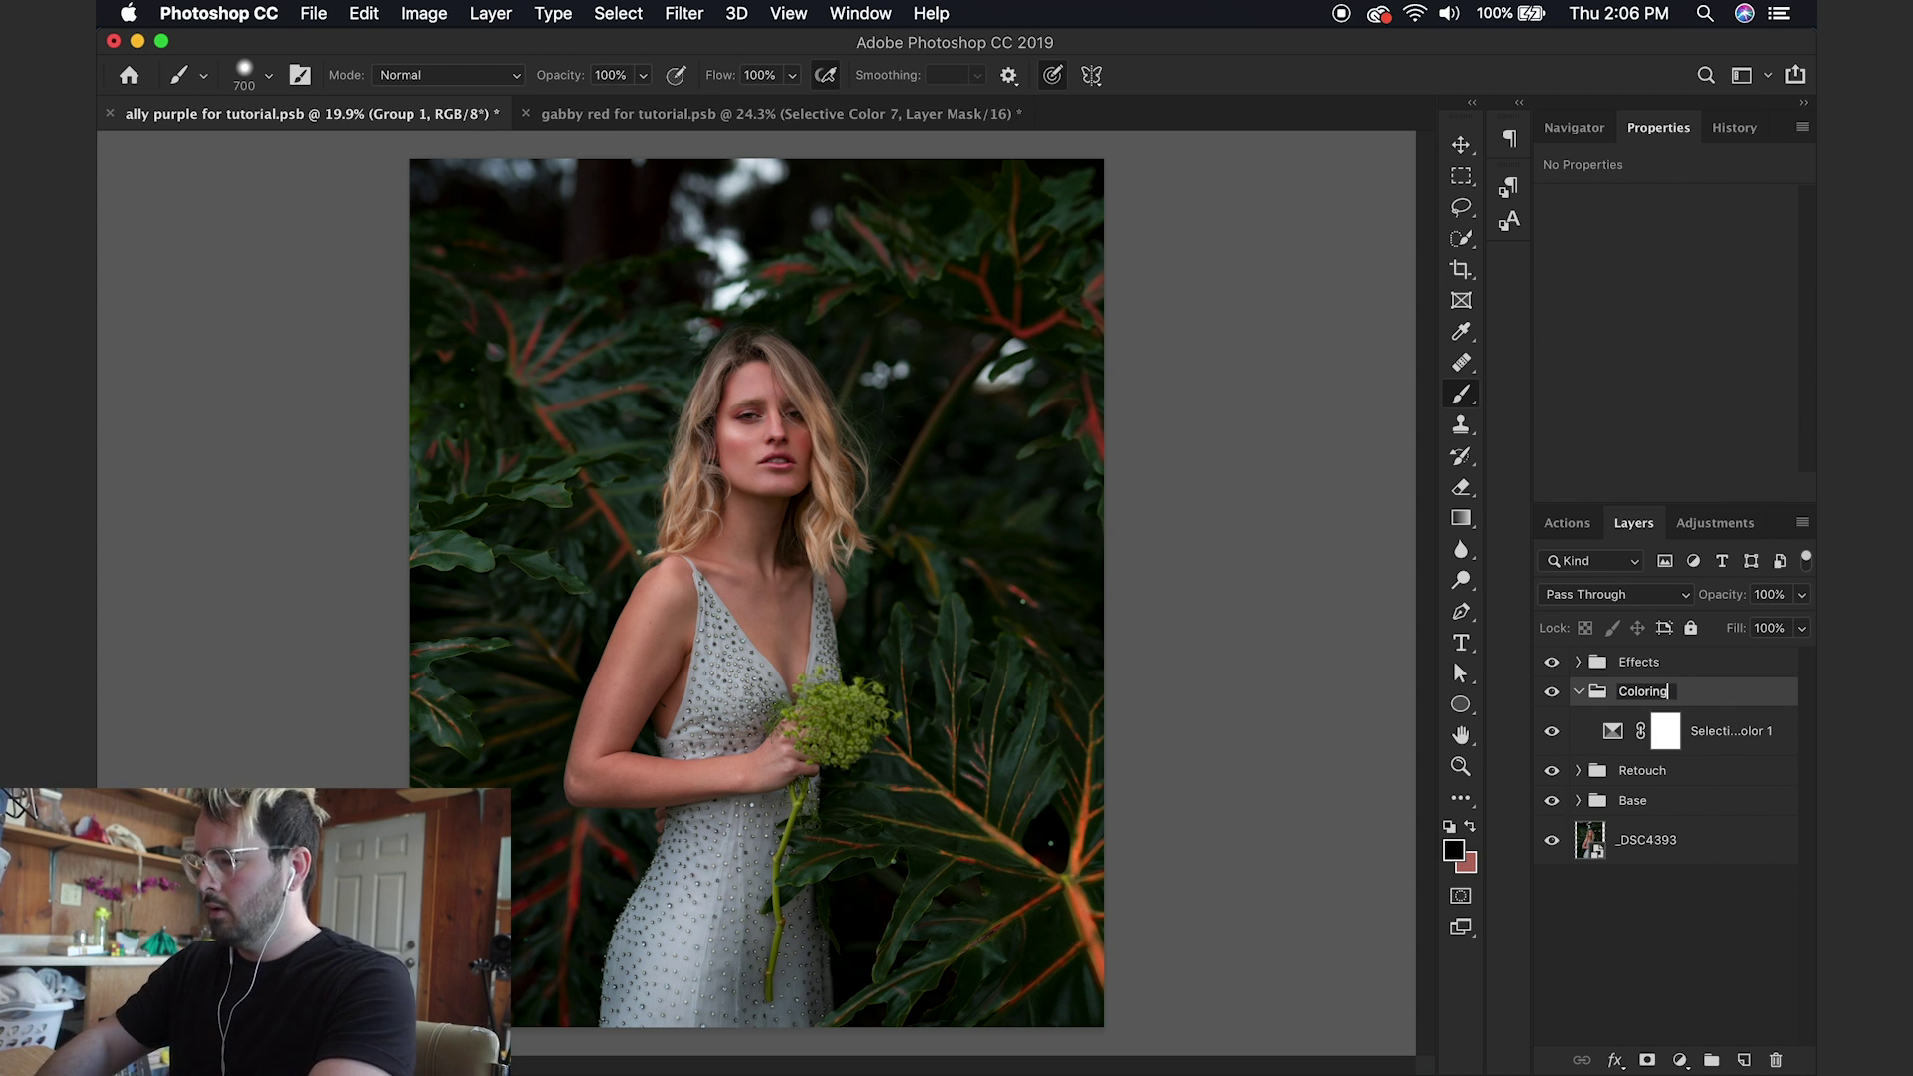
key("Return")
left_click(1607, 739)
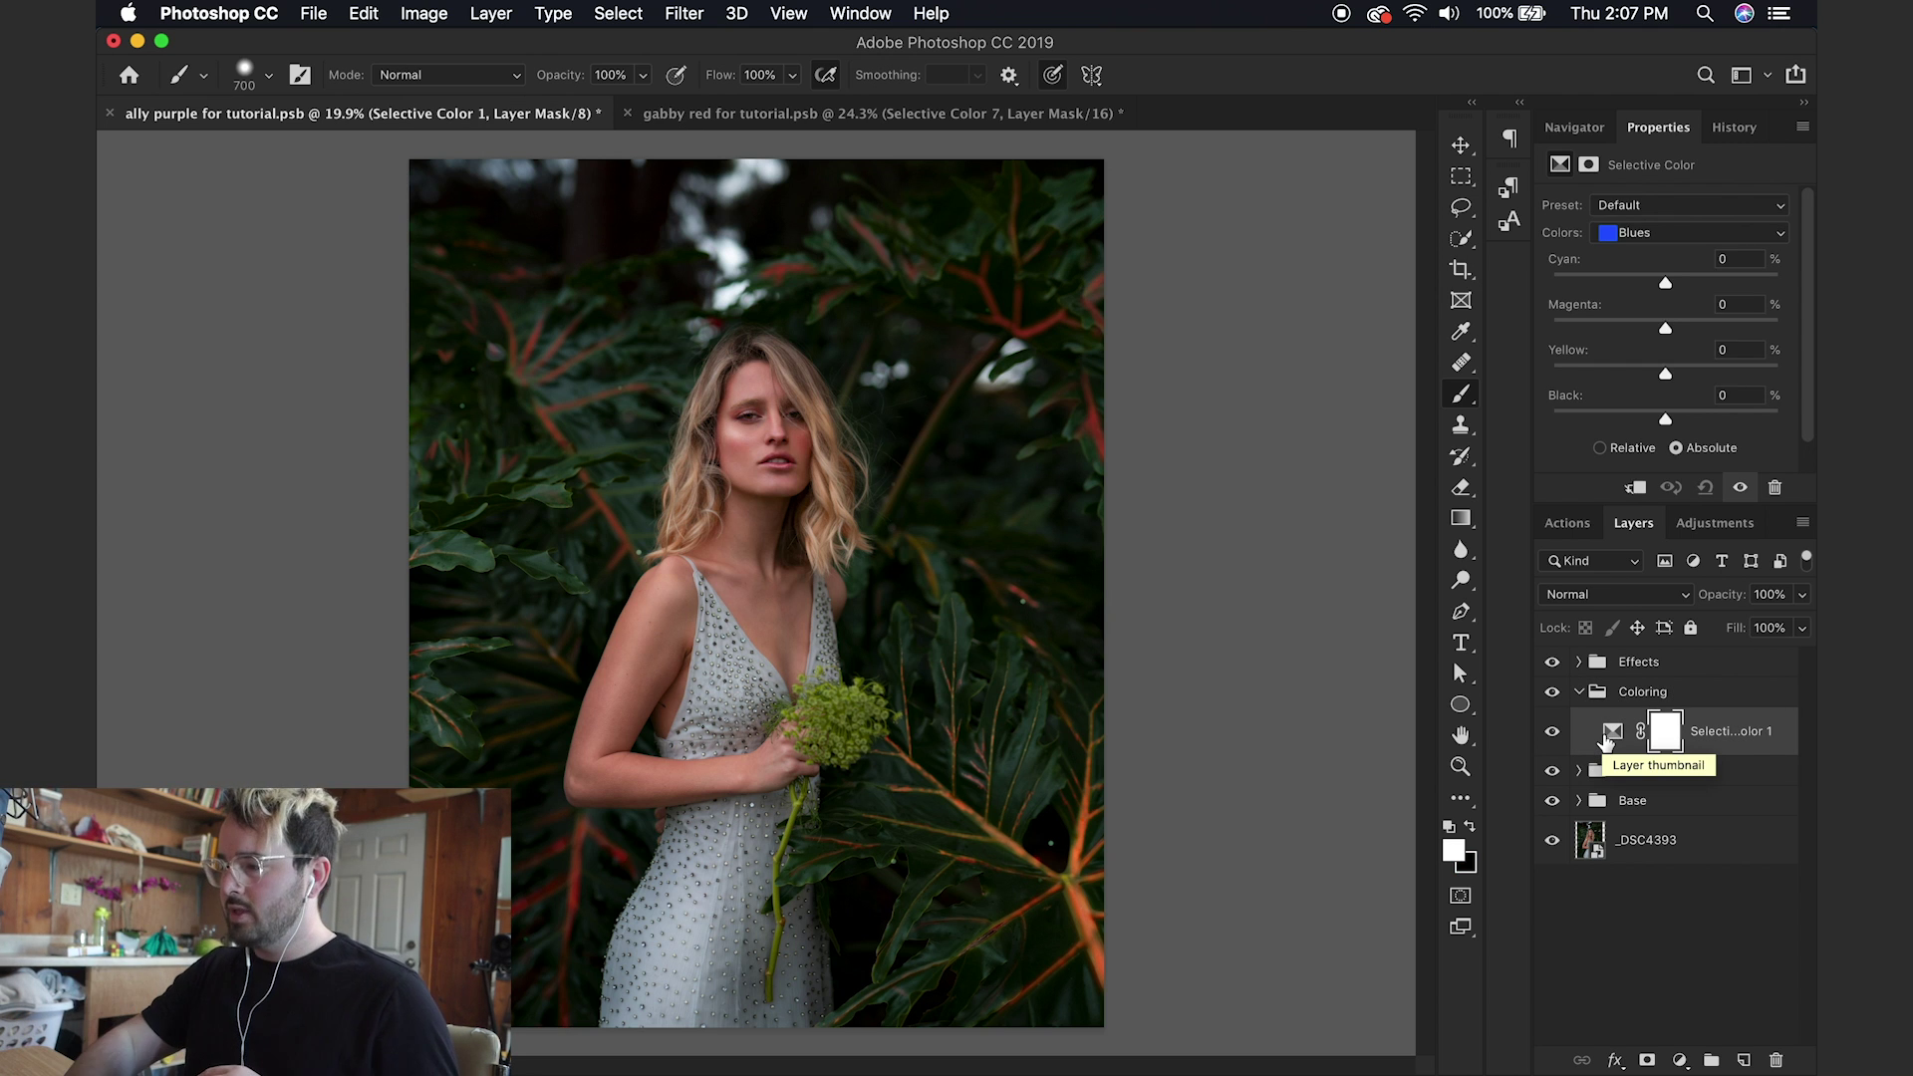
left_click(1607, 737)
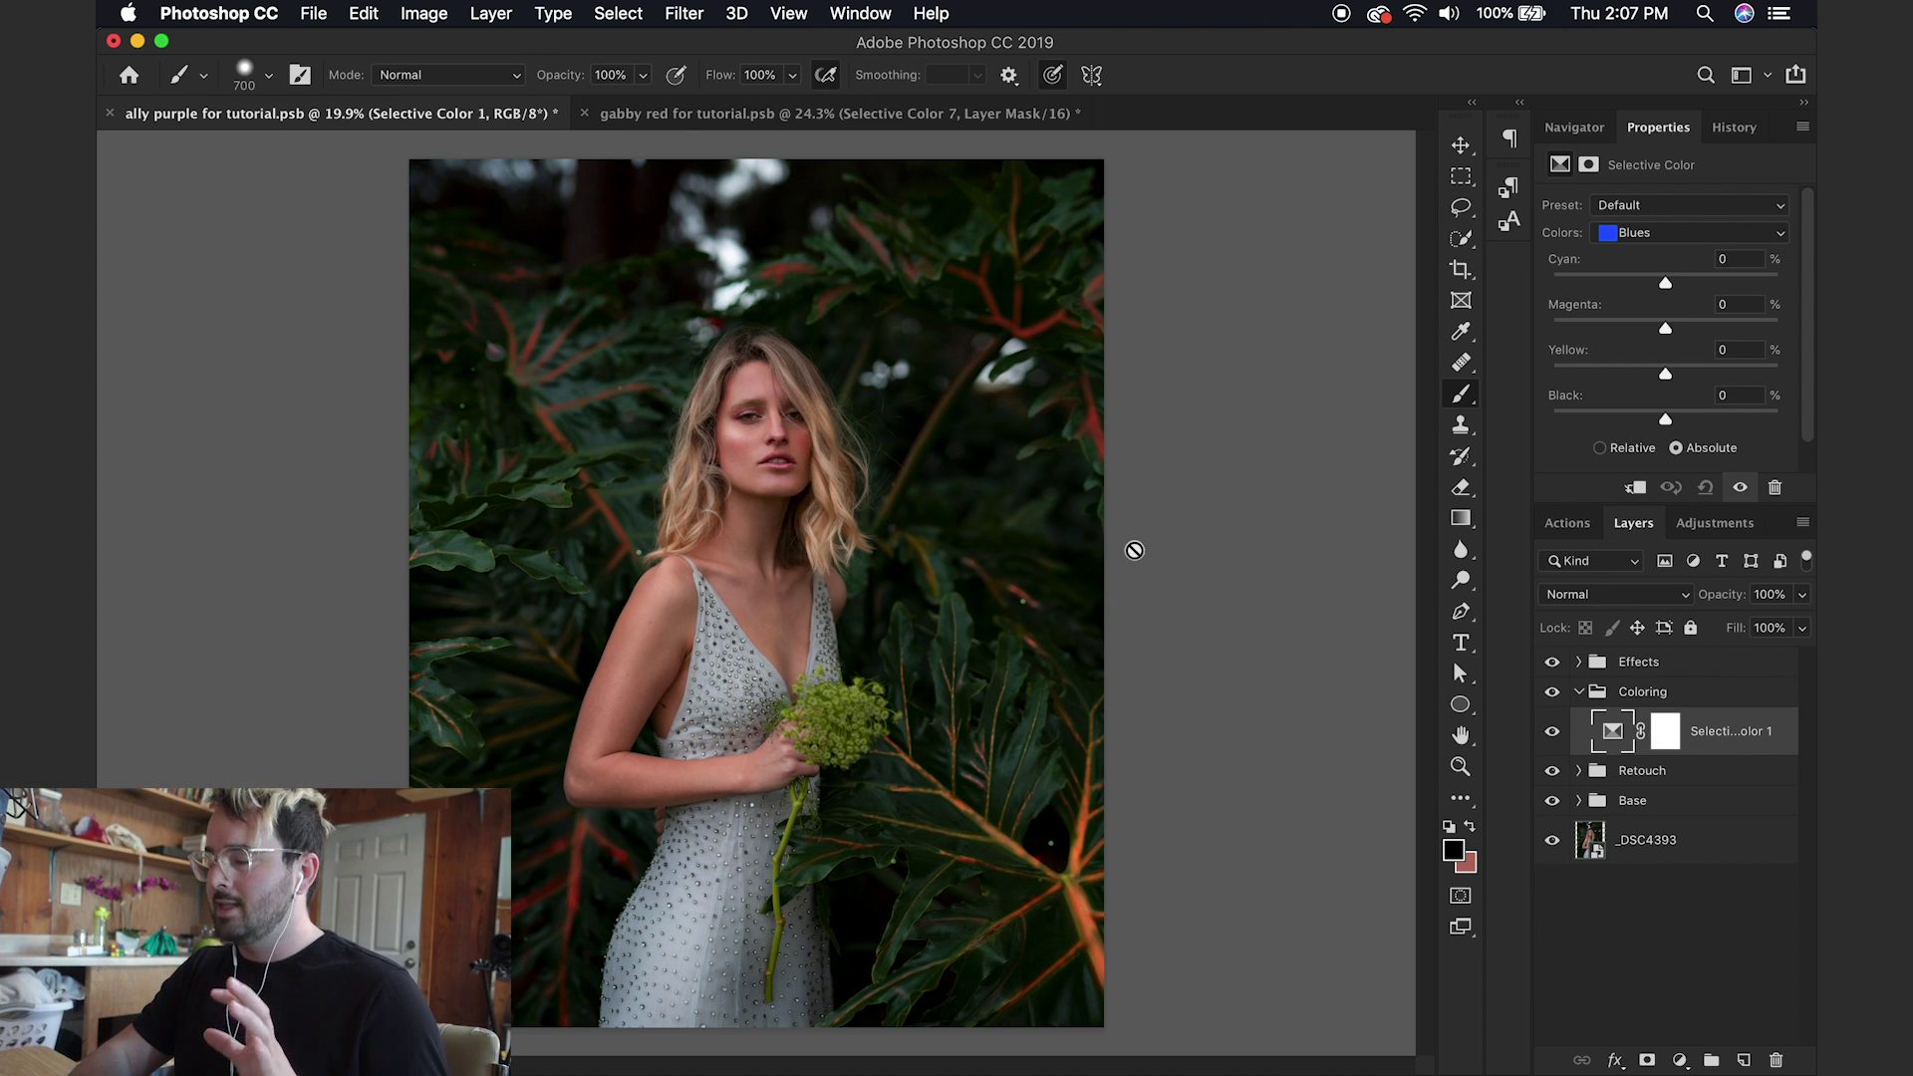
left_click(1658, 232)
left_click(1666, 171)
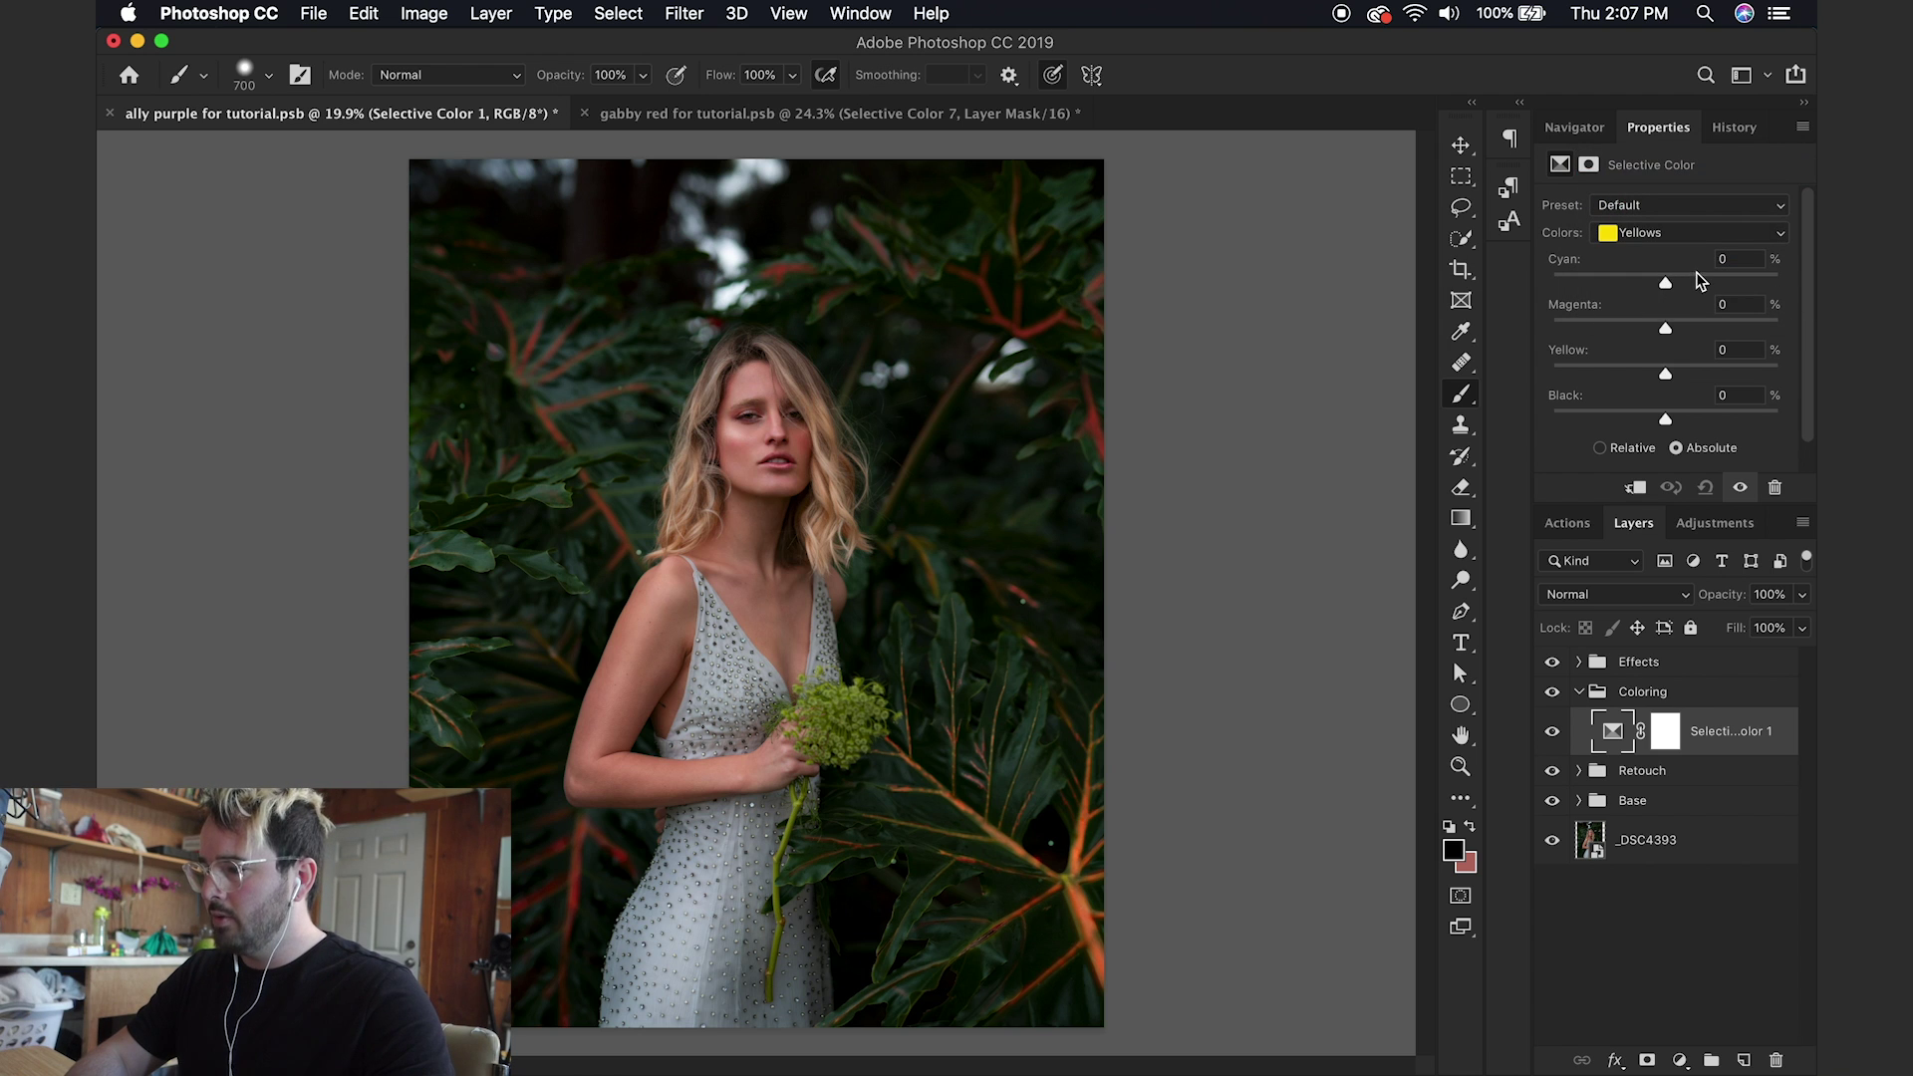
Step: Copy the Base group's expanded layer mask onto the Coloring group
left_click(1580, 802)
left_click_drag(1657, 889, 1633, 702)
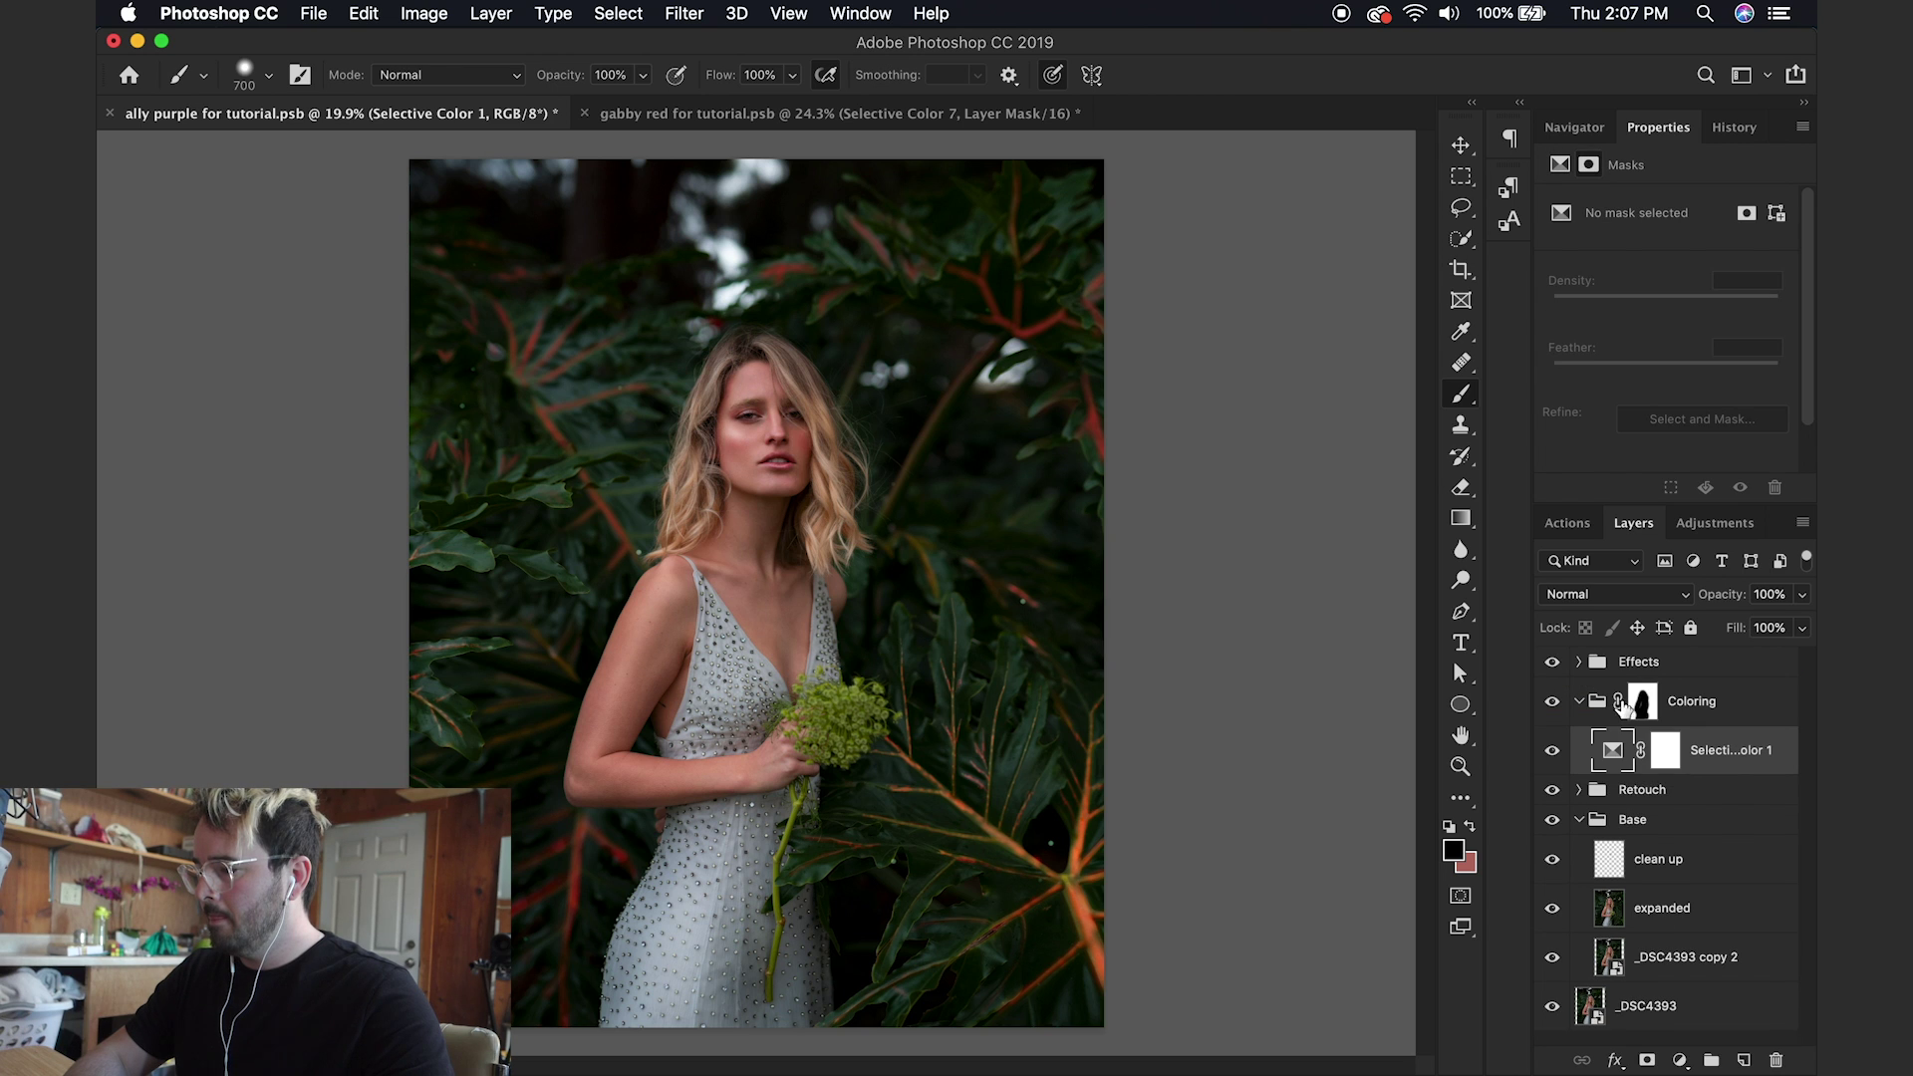
left_click(1579, 820)
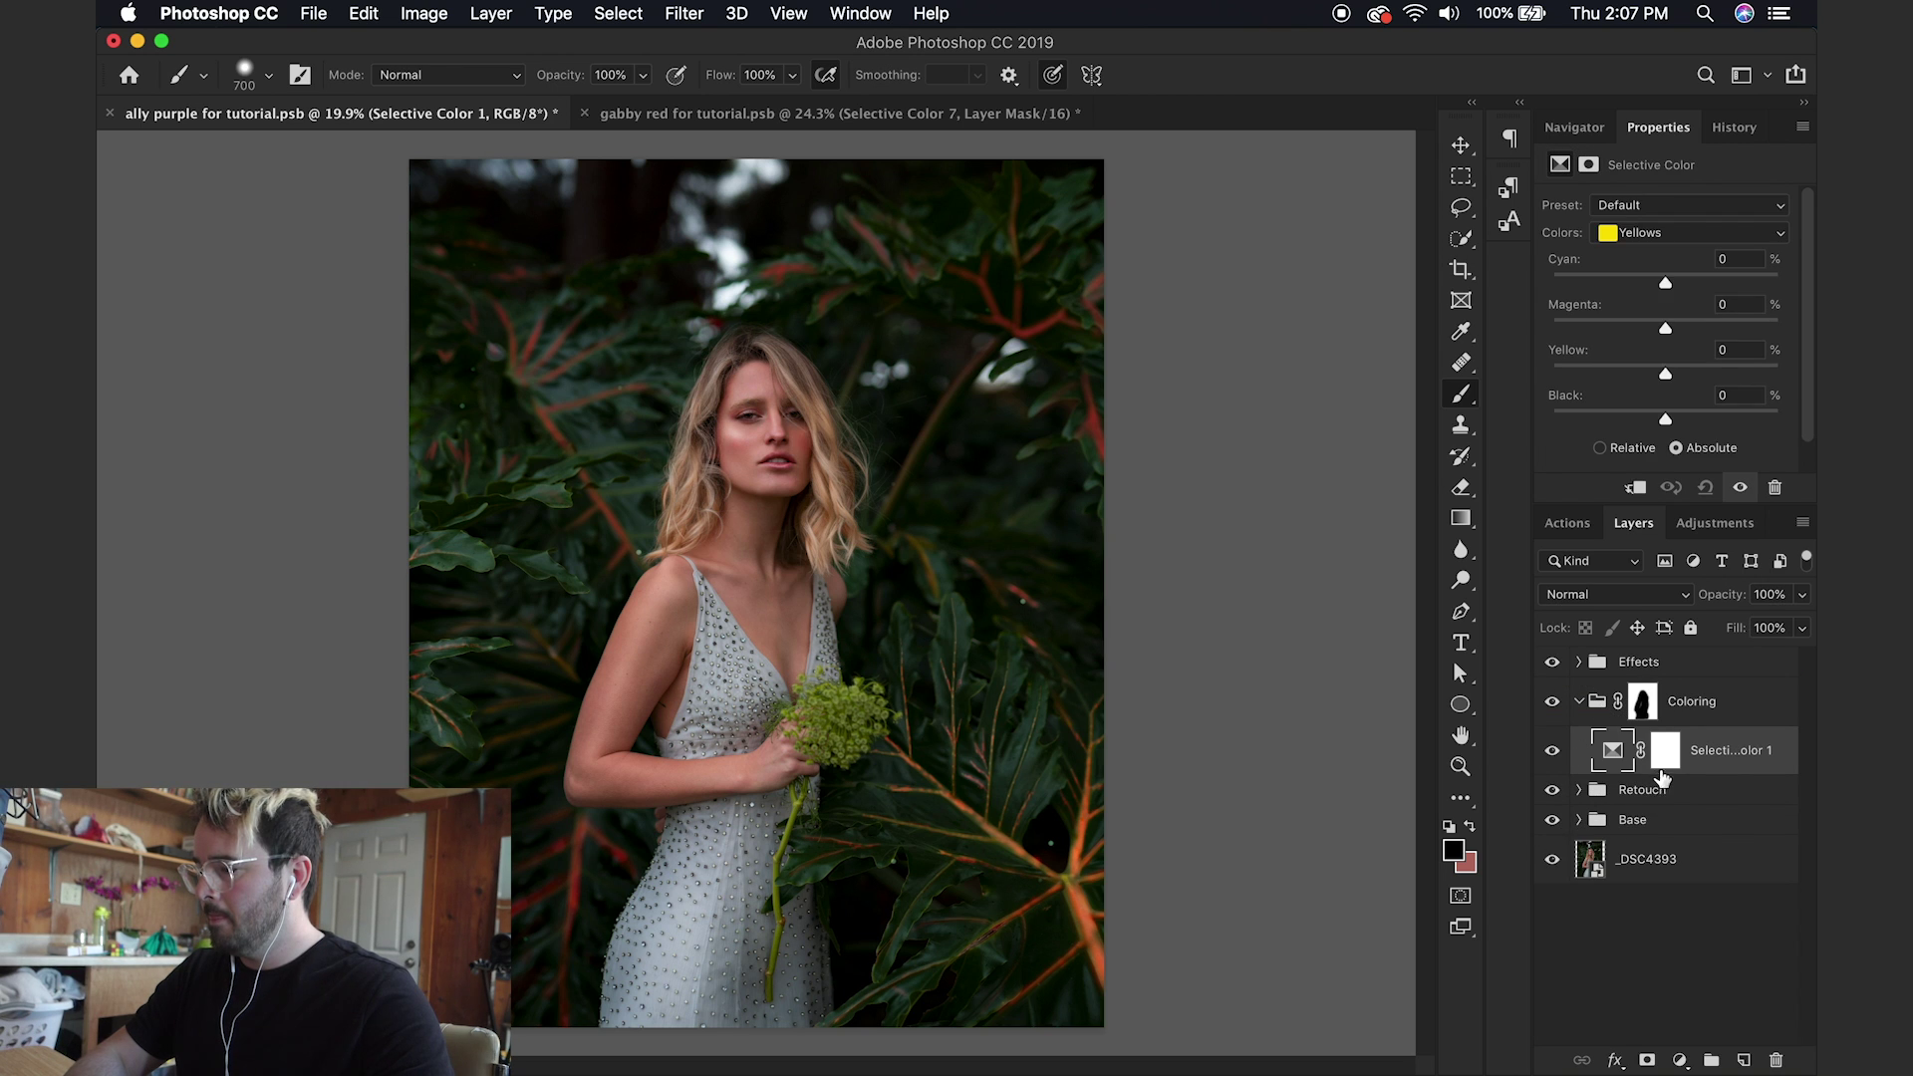
Step: Set Selective Color 1 Greens to Cyan +100, Magenta −100, Yellow −100, Black +61
left_click(1665, 752)
left_click(1612, 751)
left_click(1694, 232)
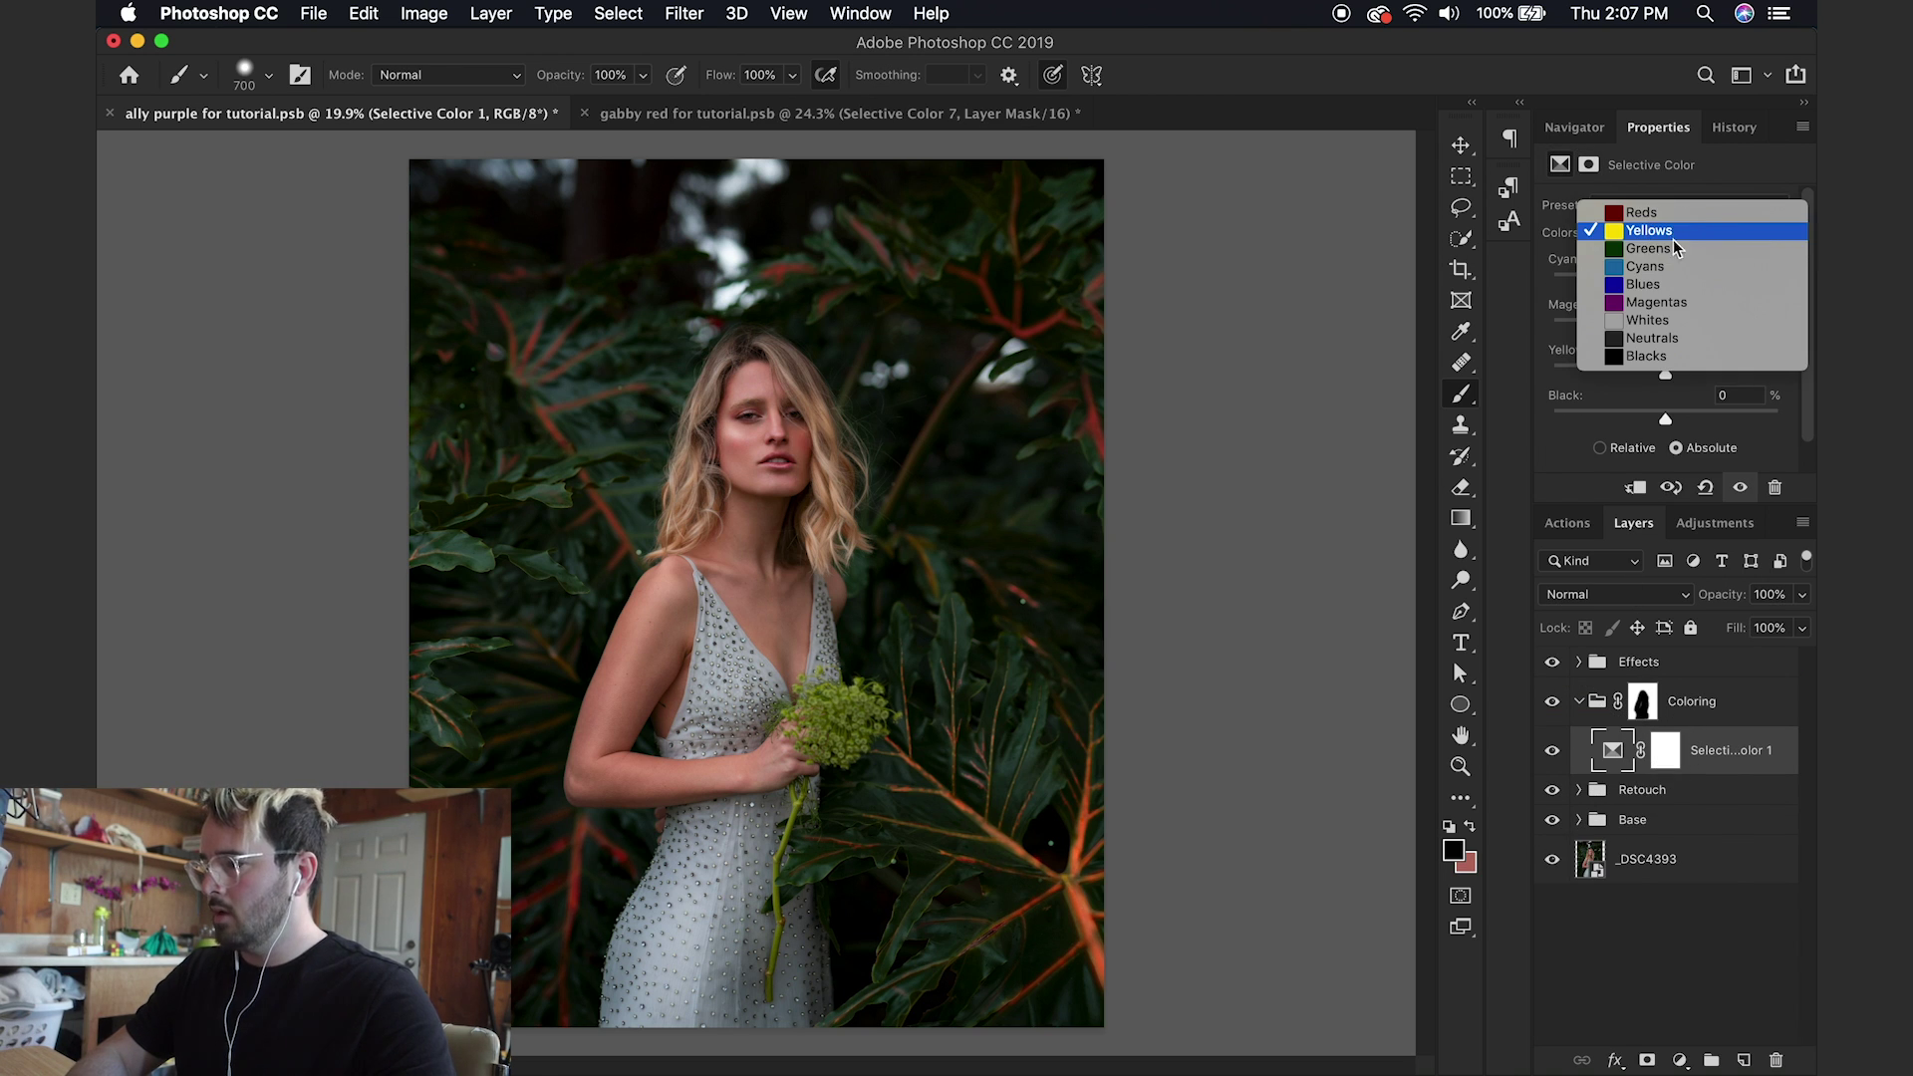
left_click(1666, 249)
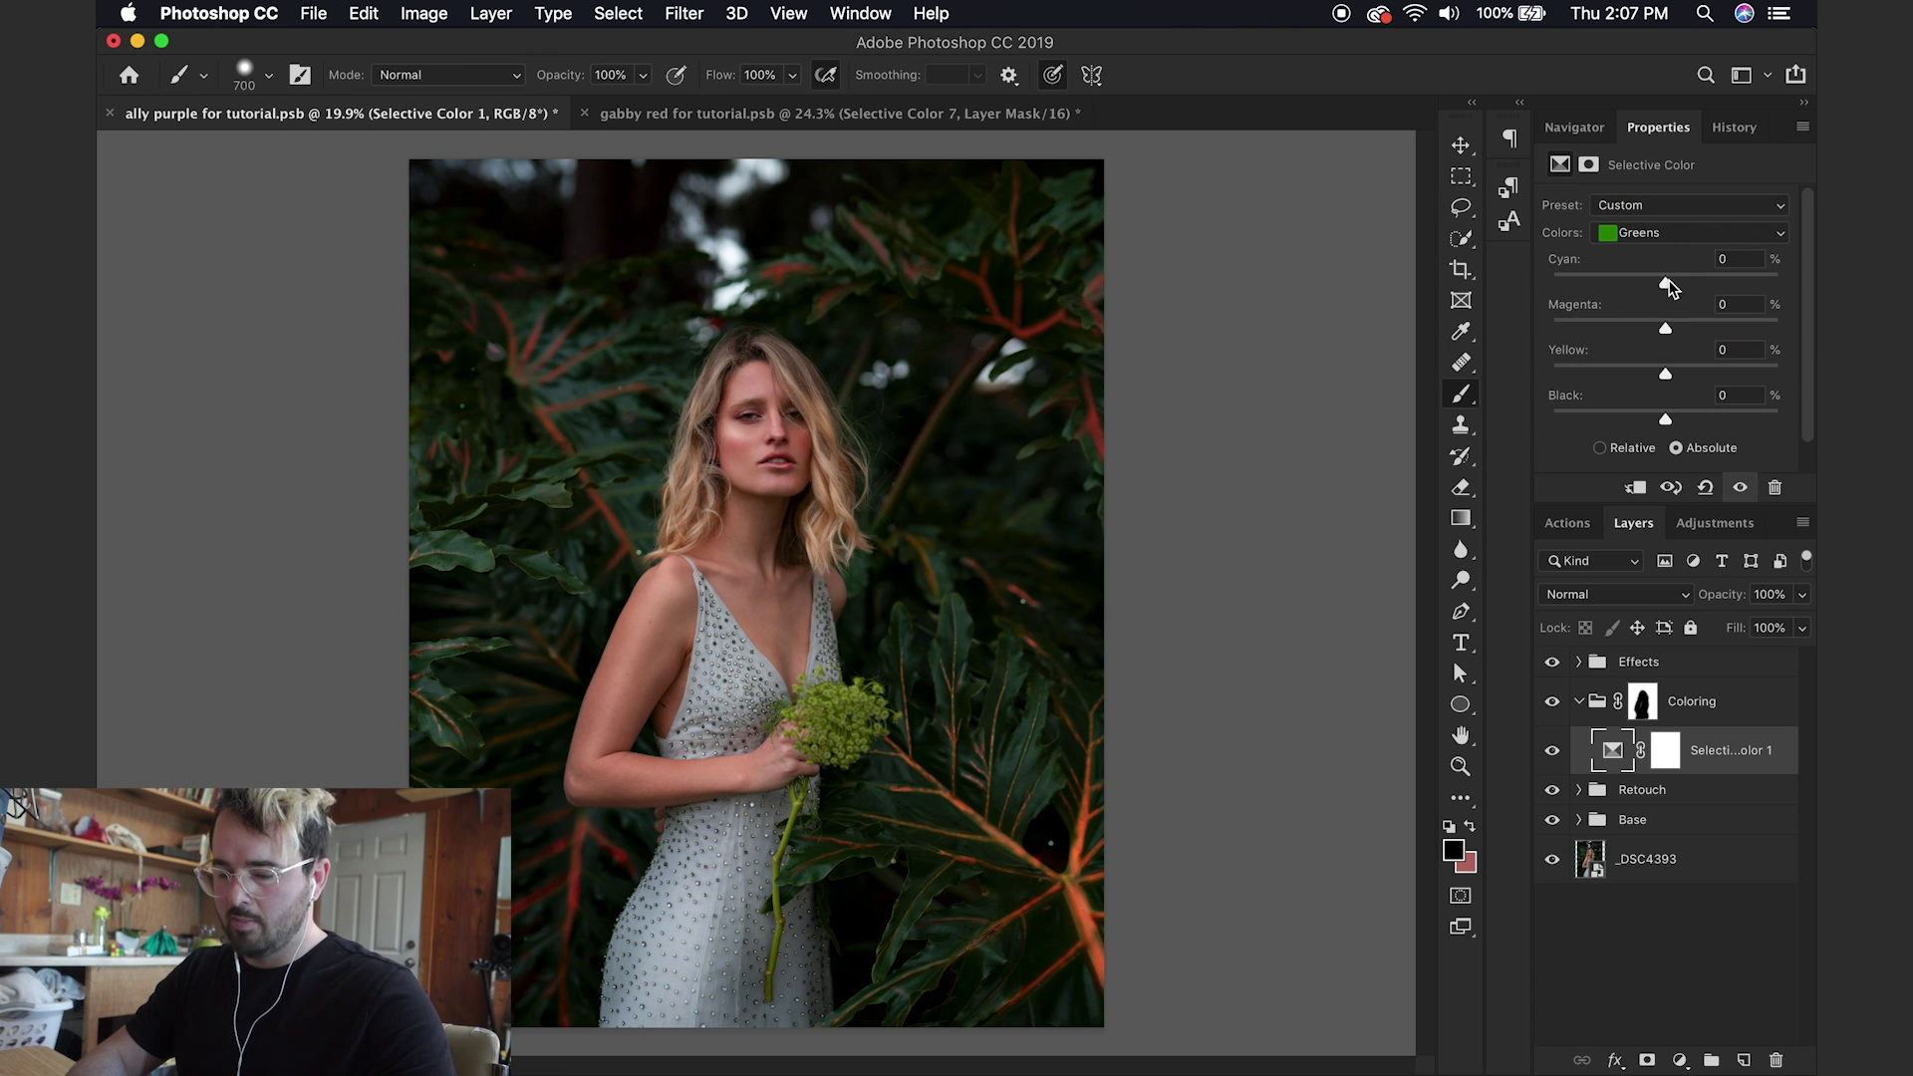
left_click_drag(1663, 277, 1814, 290)
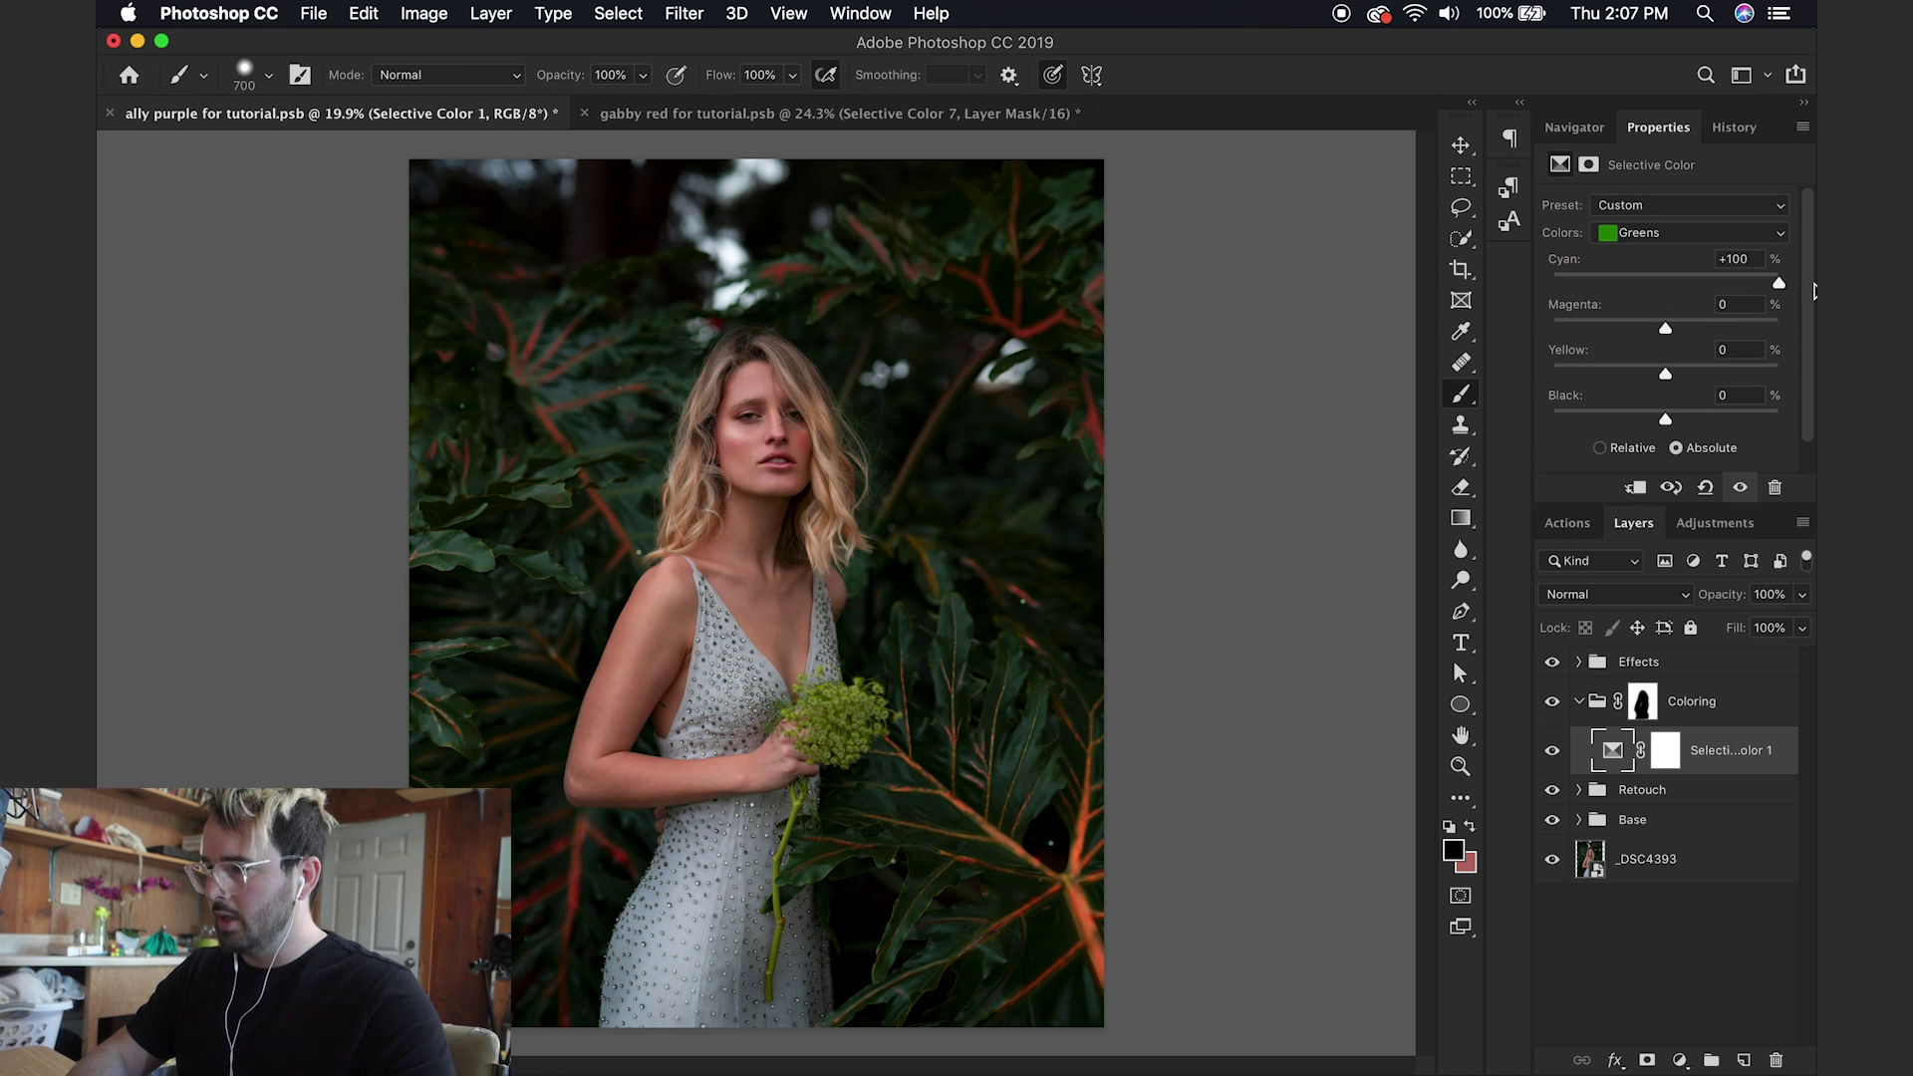
left_click_drag(1661, 332, 1465, 337)
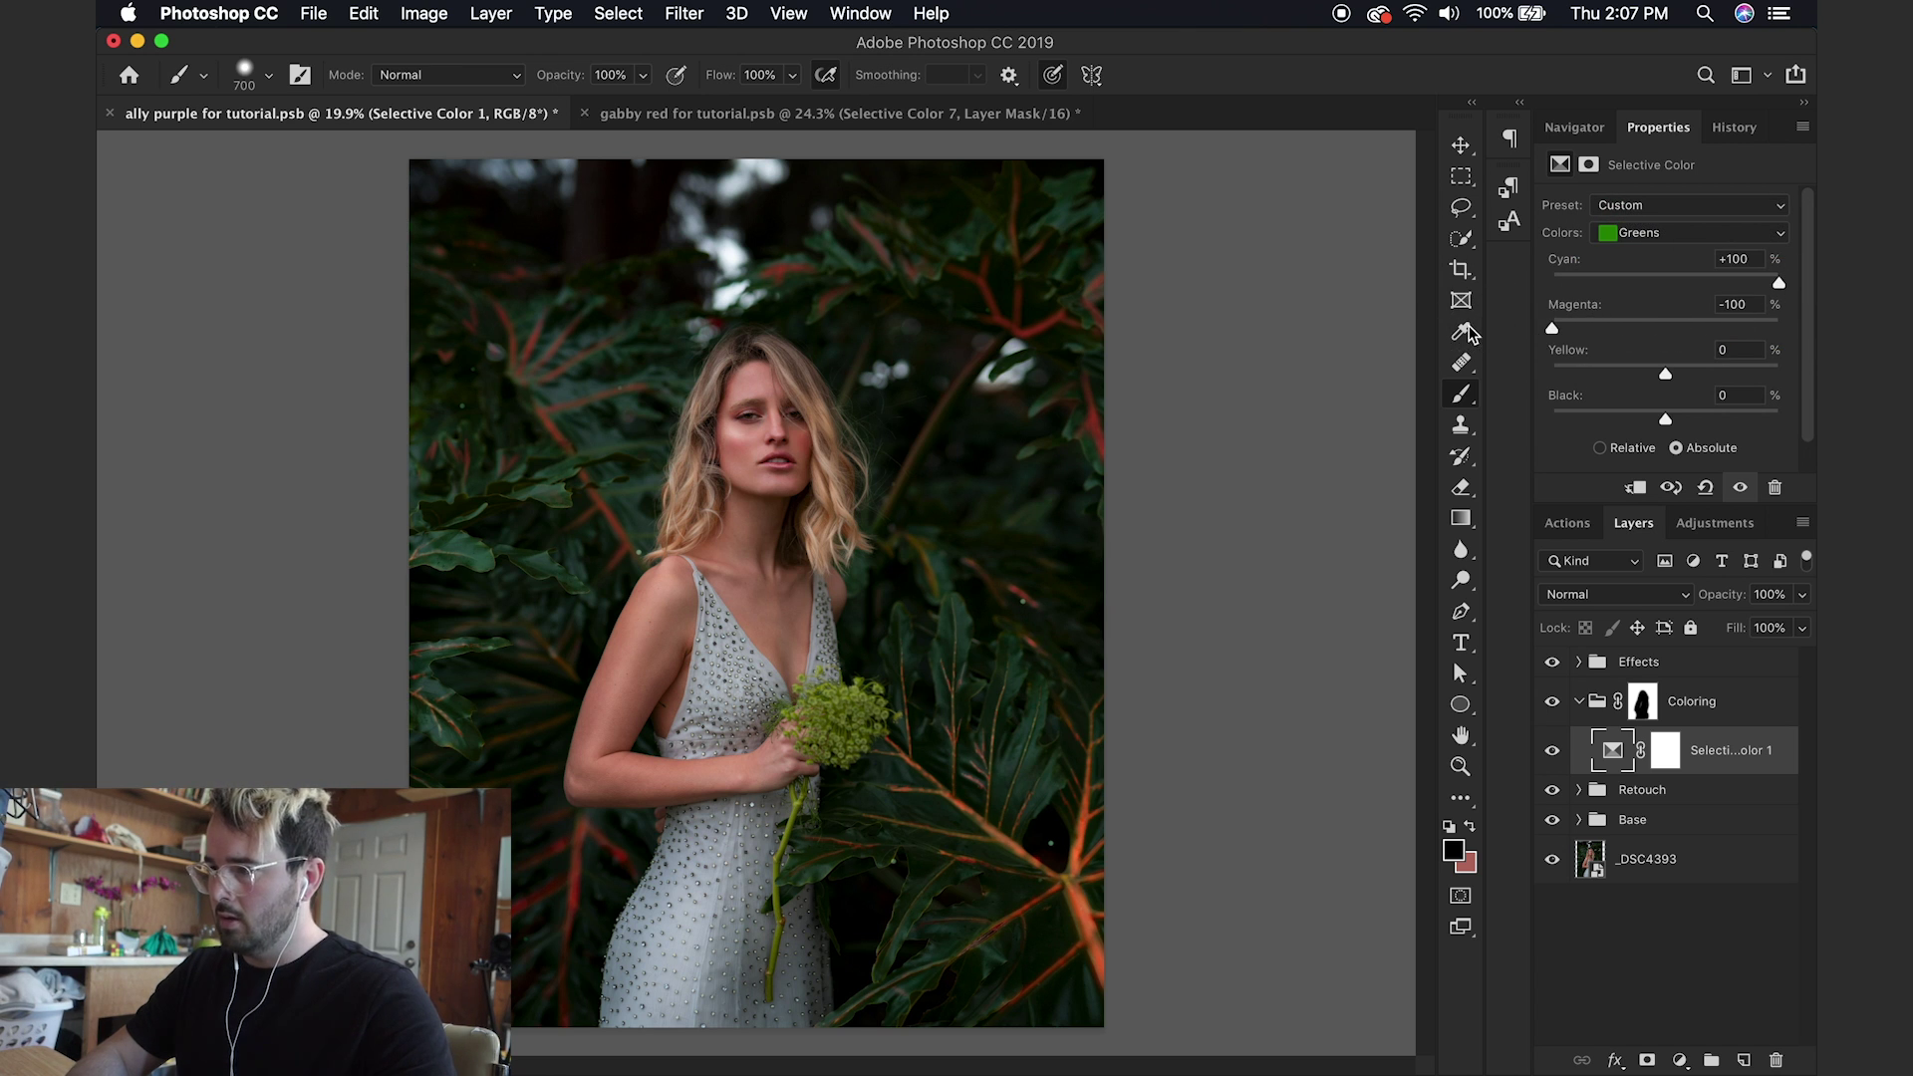
left_click_drag(1665, 374, 1509, 380)
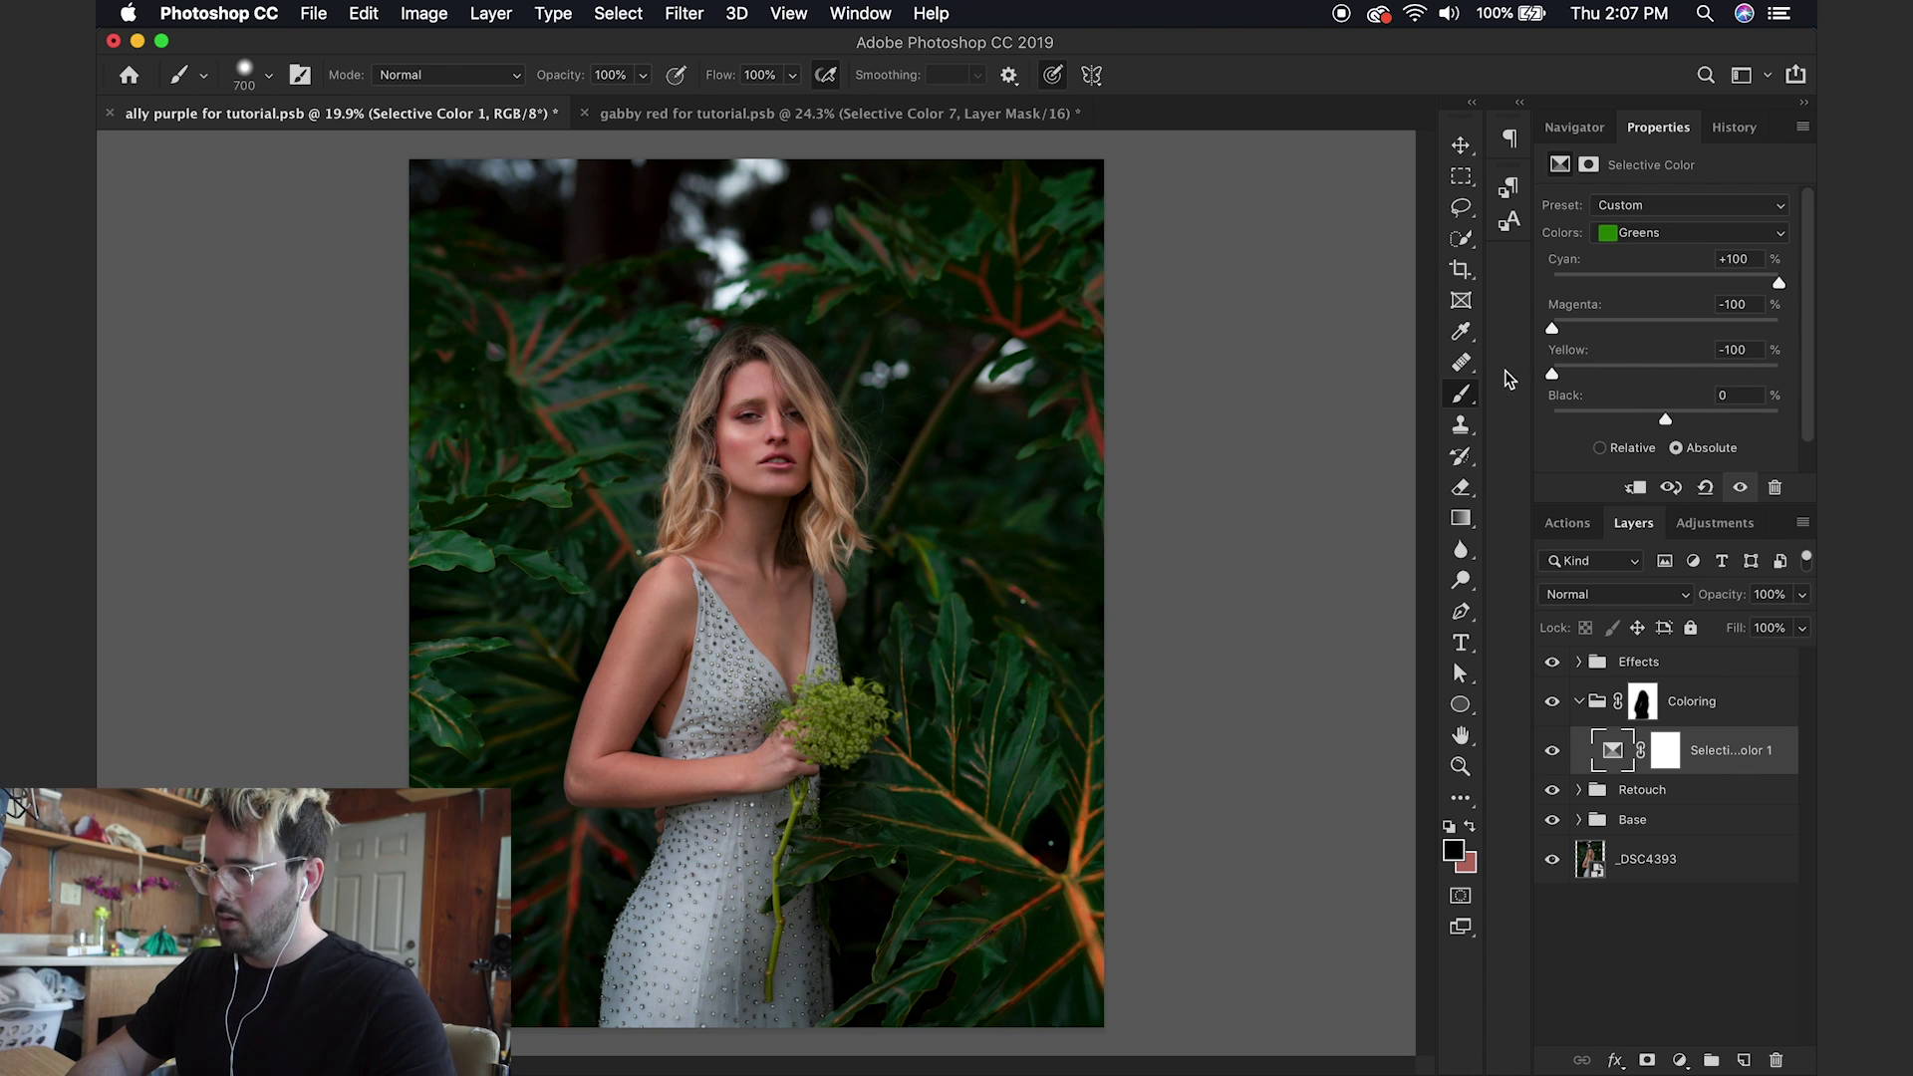
left_click(1704, 418)
left_click_drag(1704, 417, 1735, 419)
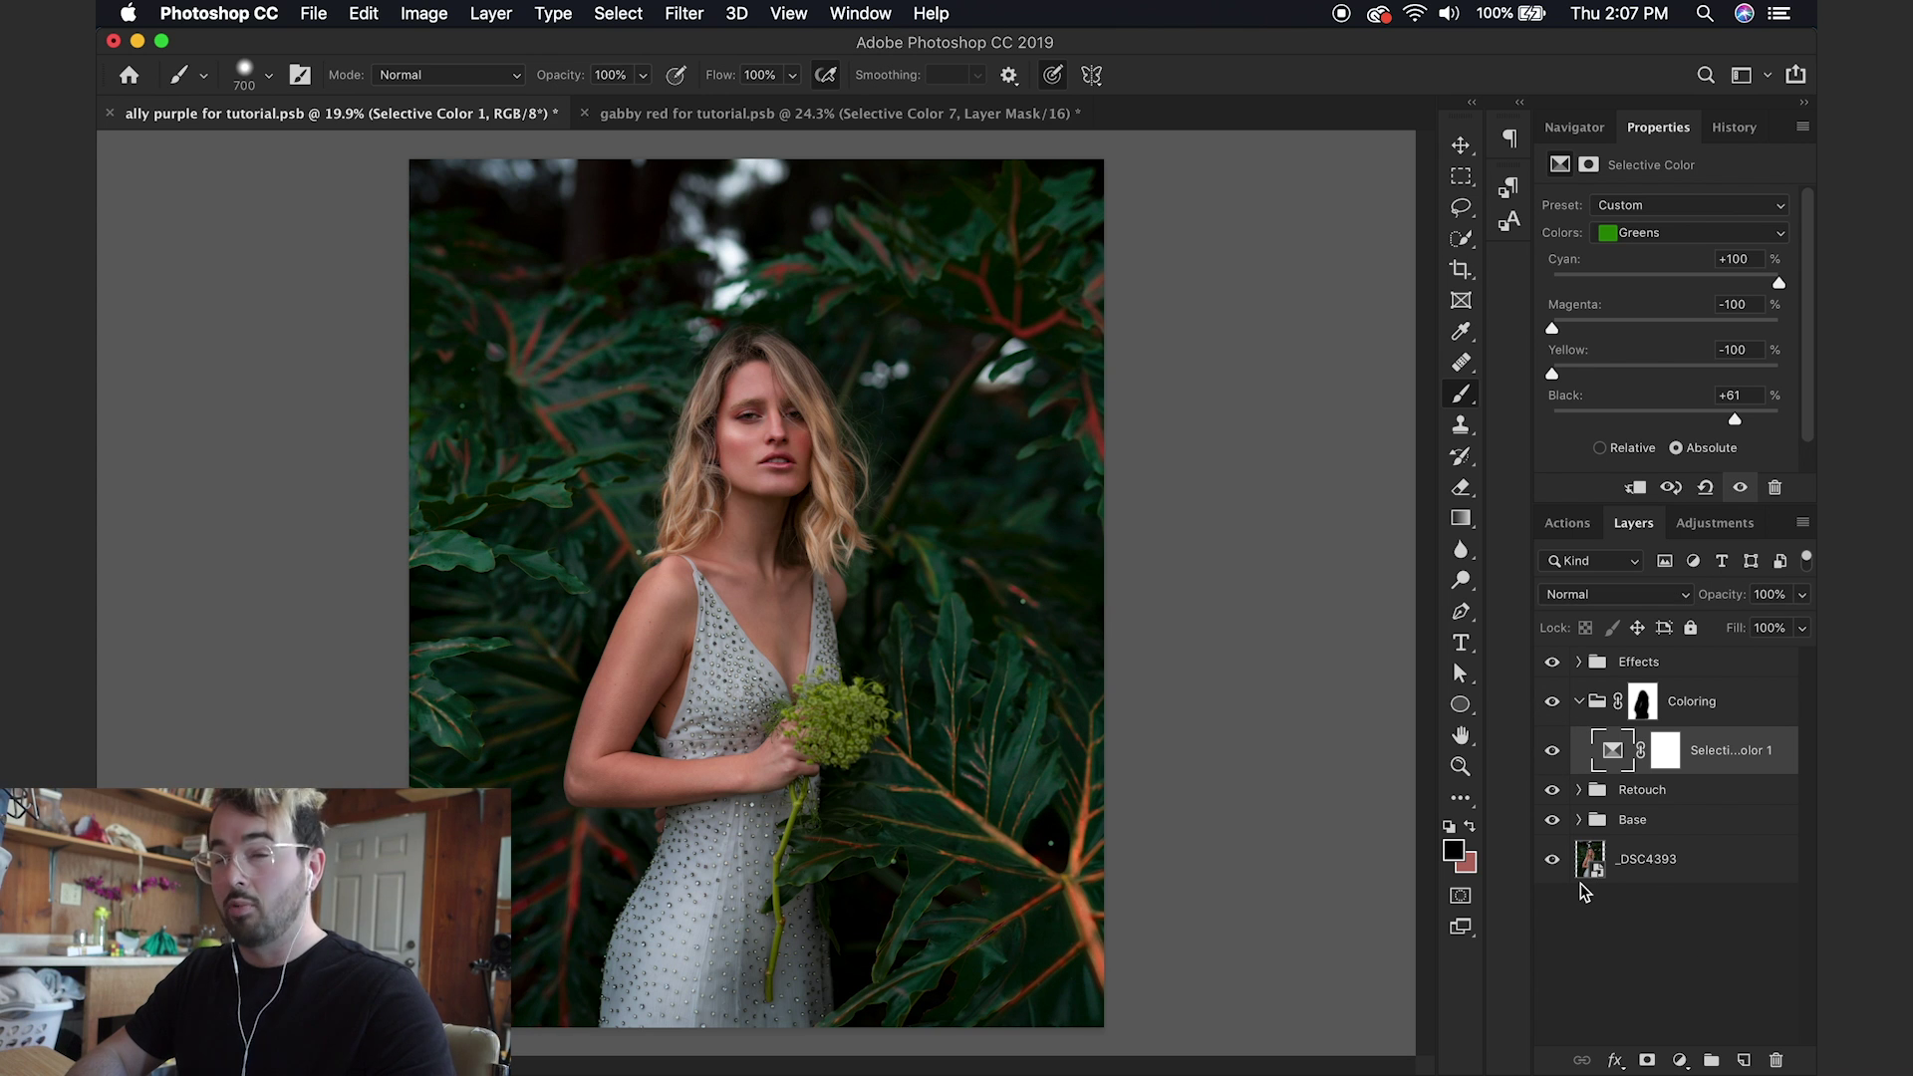
Step: Add a second Selective Color layer and reduce cyan and yellow in its Yellows
left_click(1679, 1060)
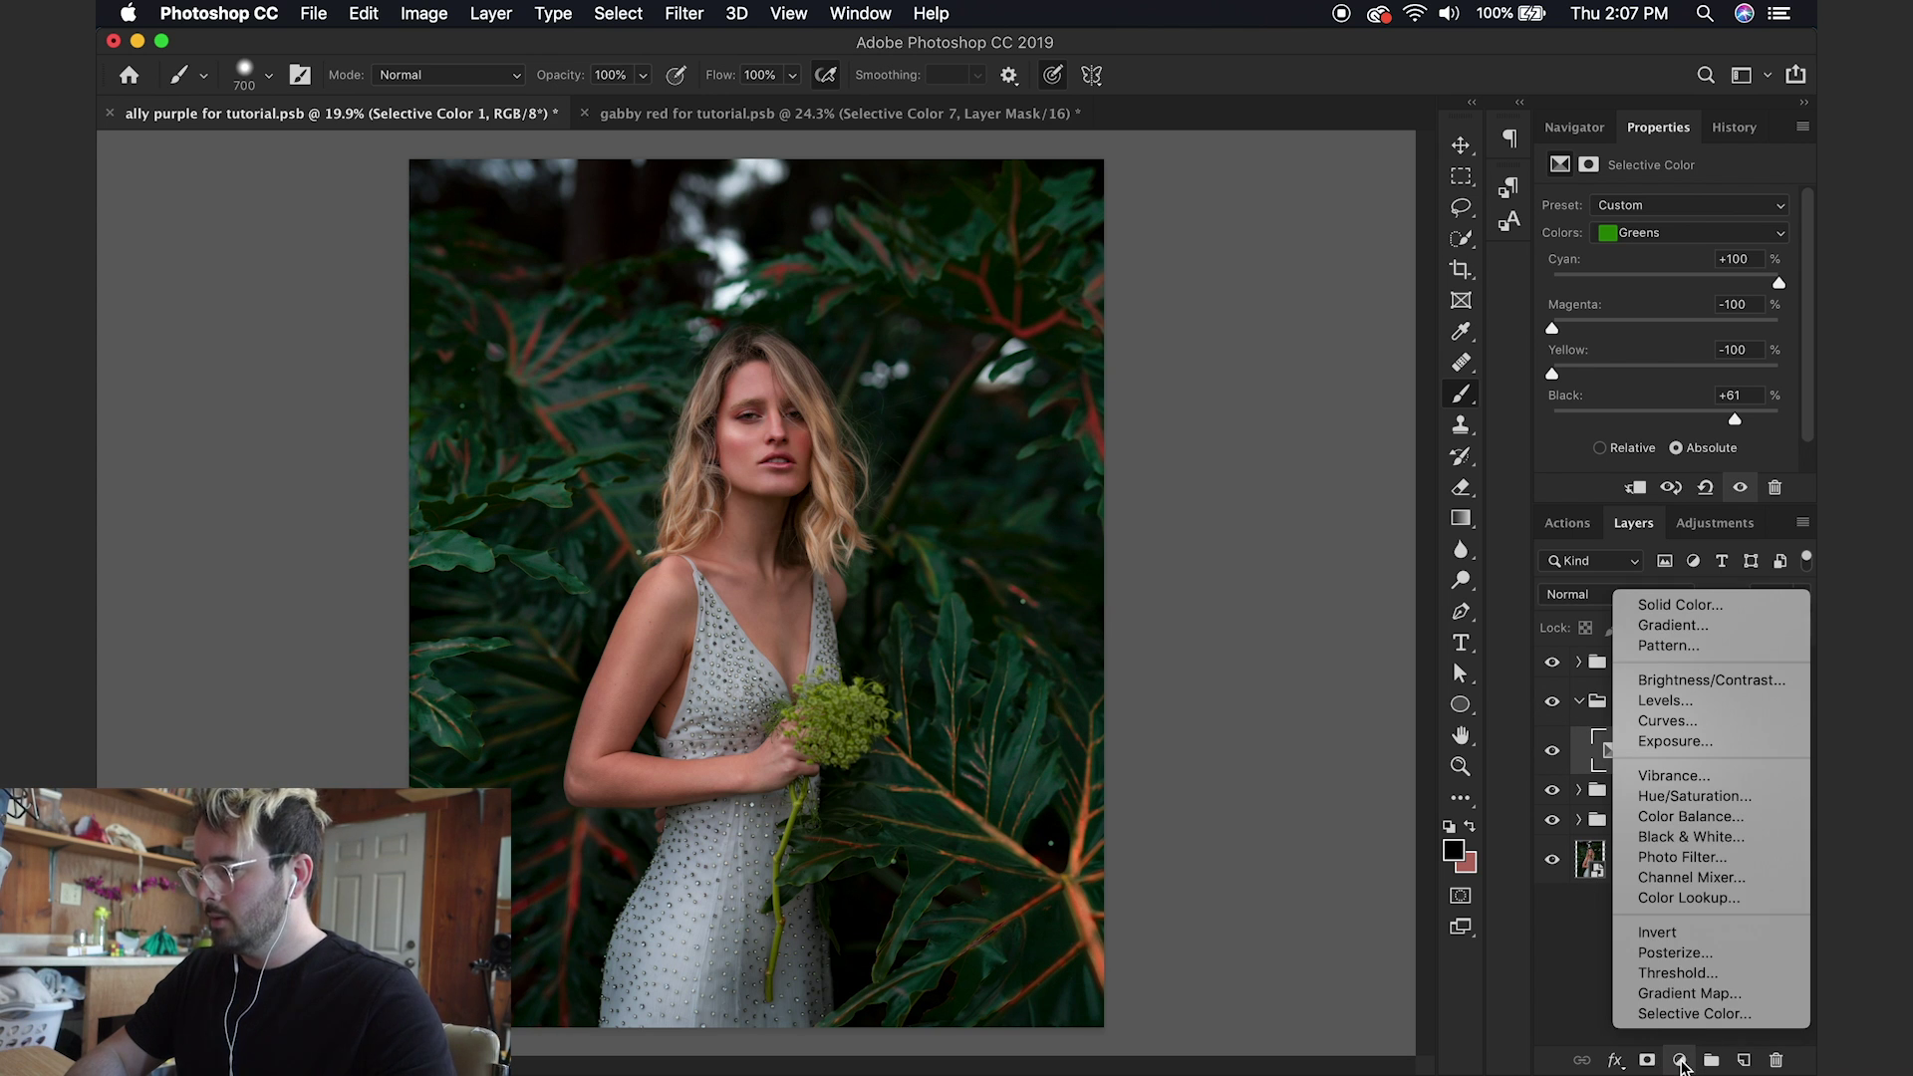
left_click(1694, 1013)
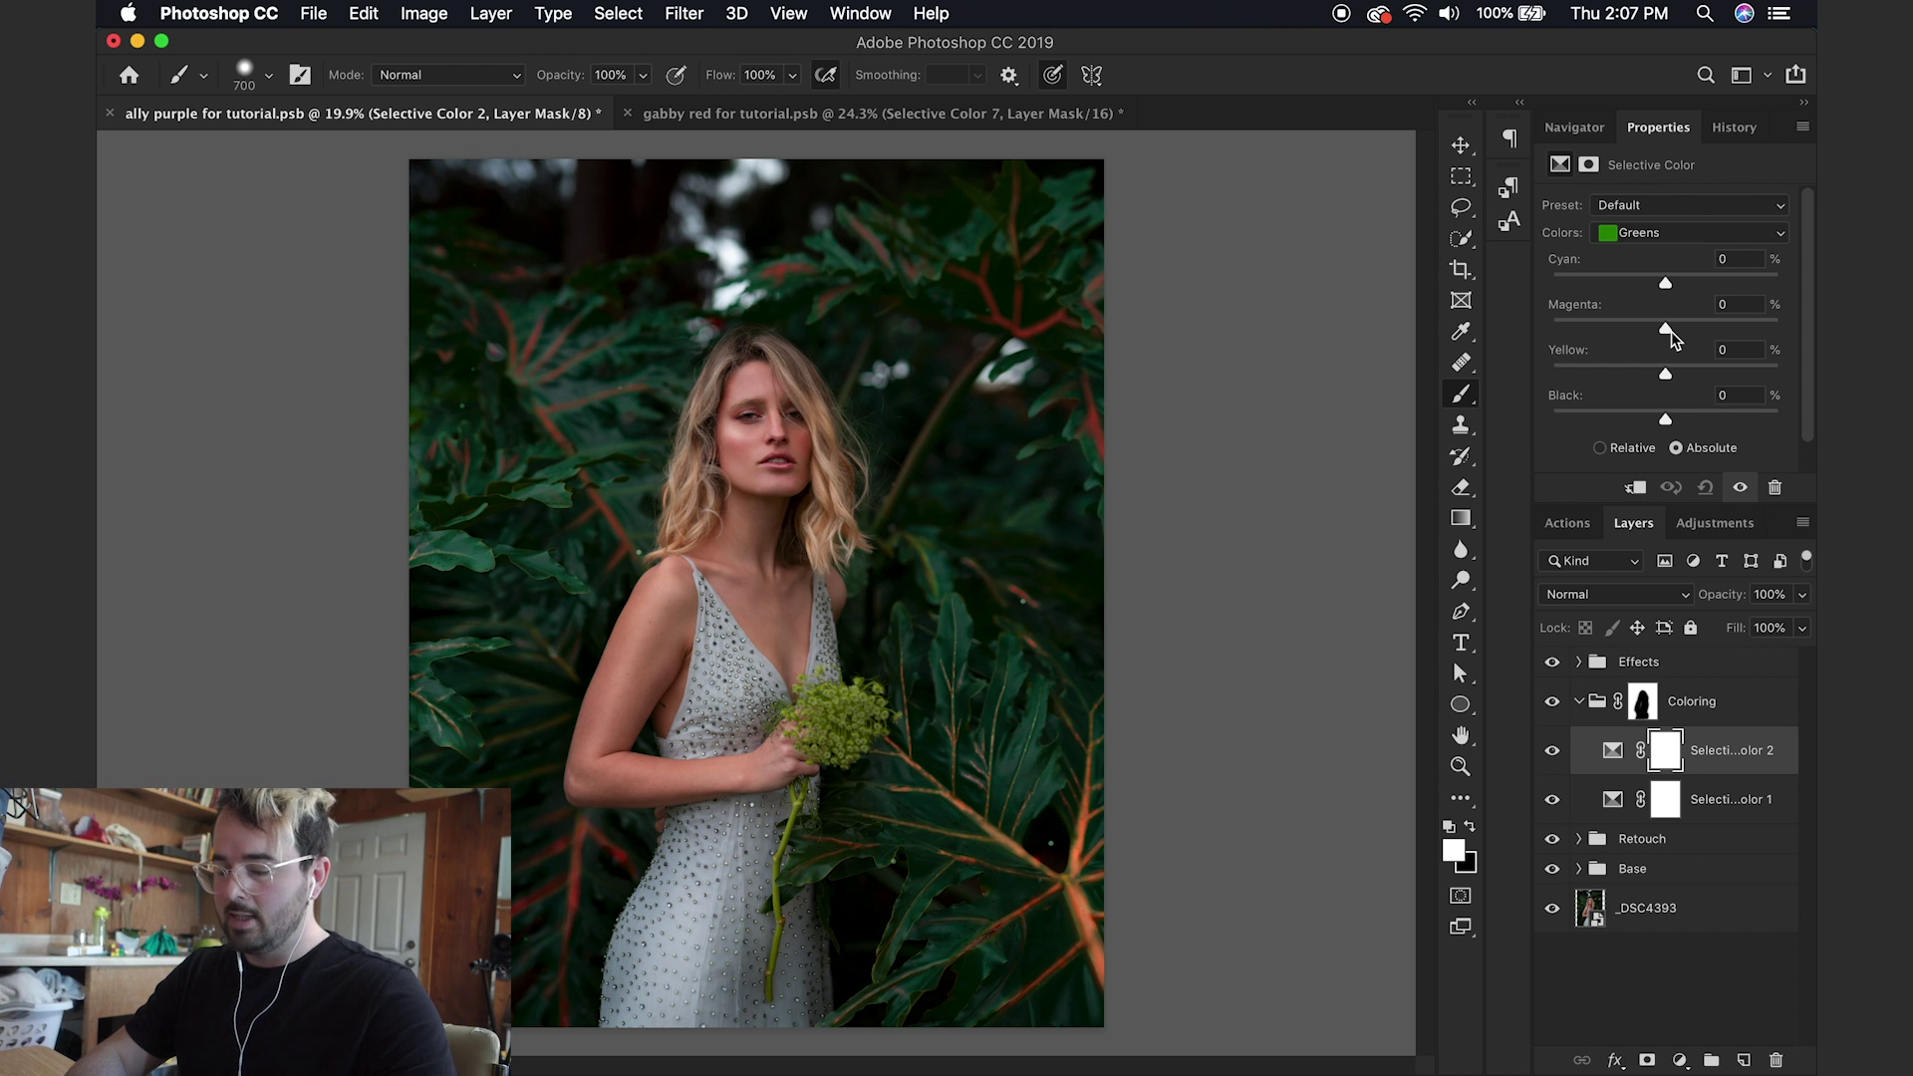
left_click(1664, 232)
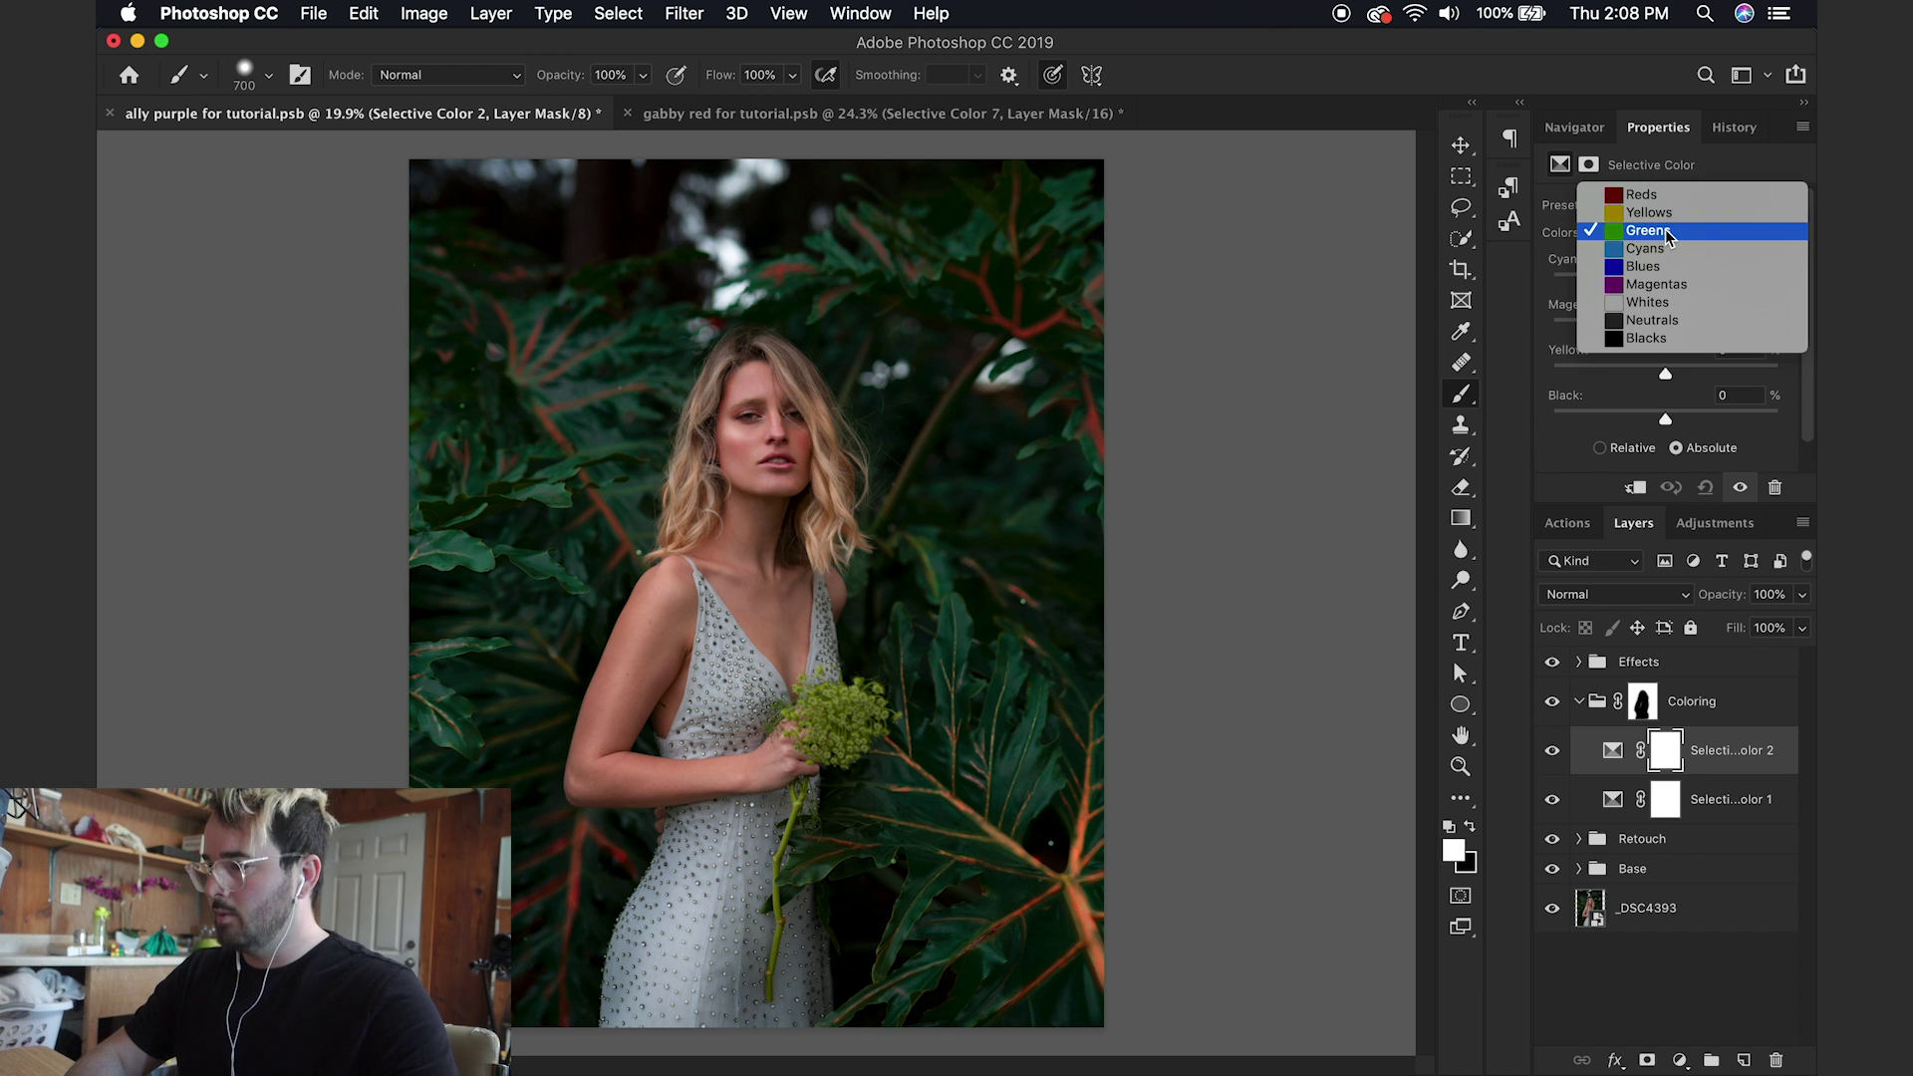
left_click(1664, 214)
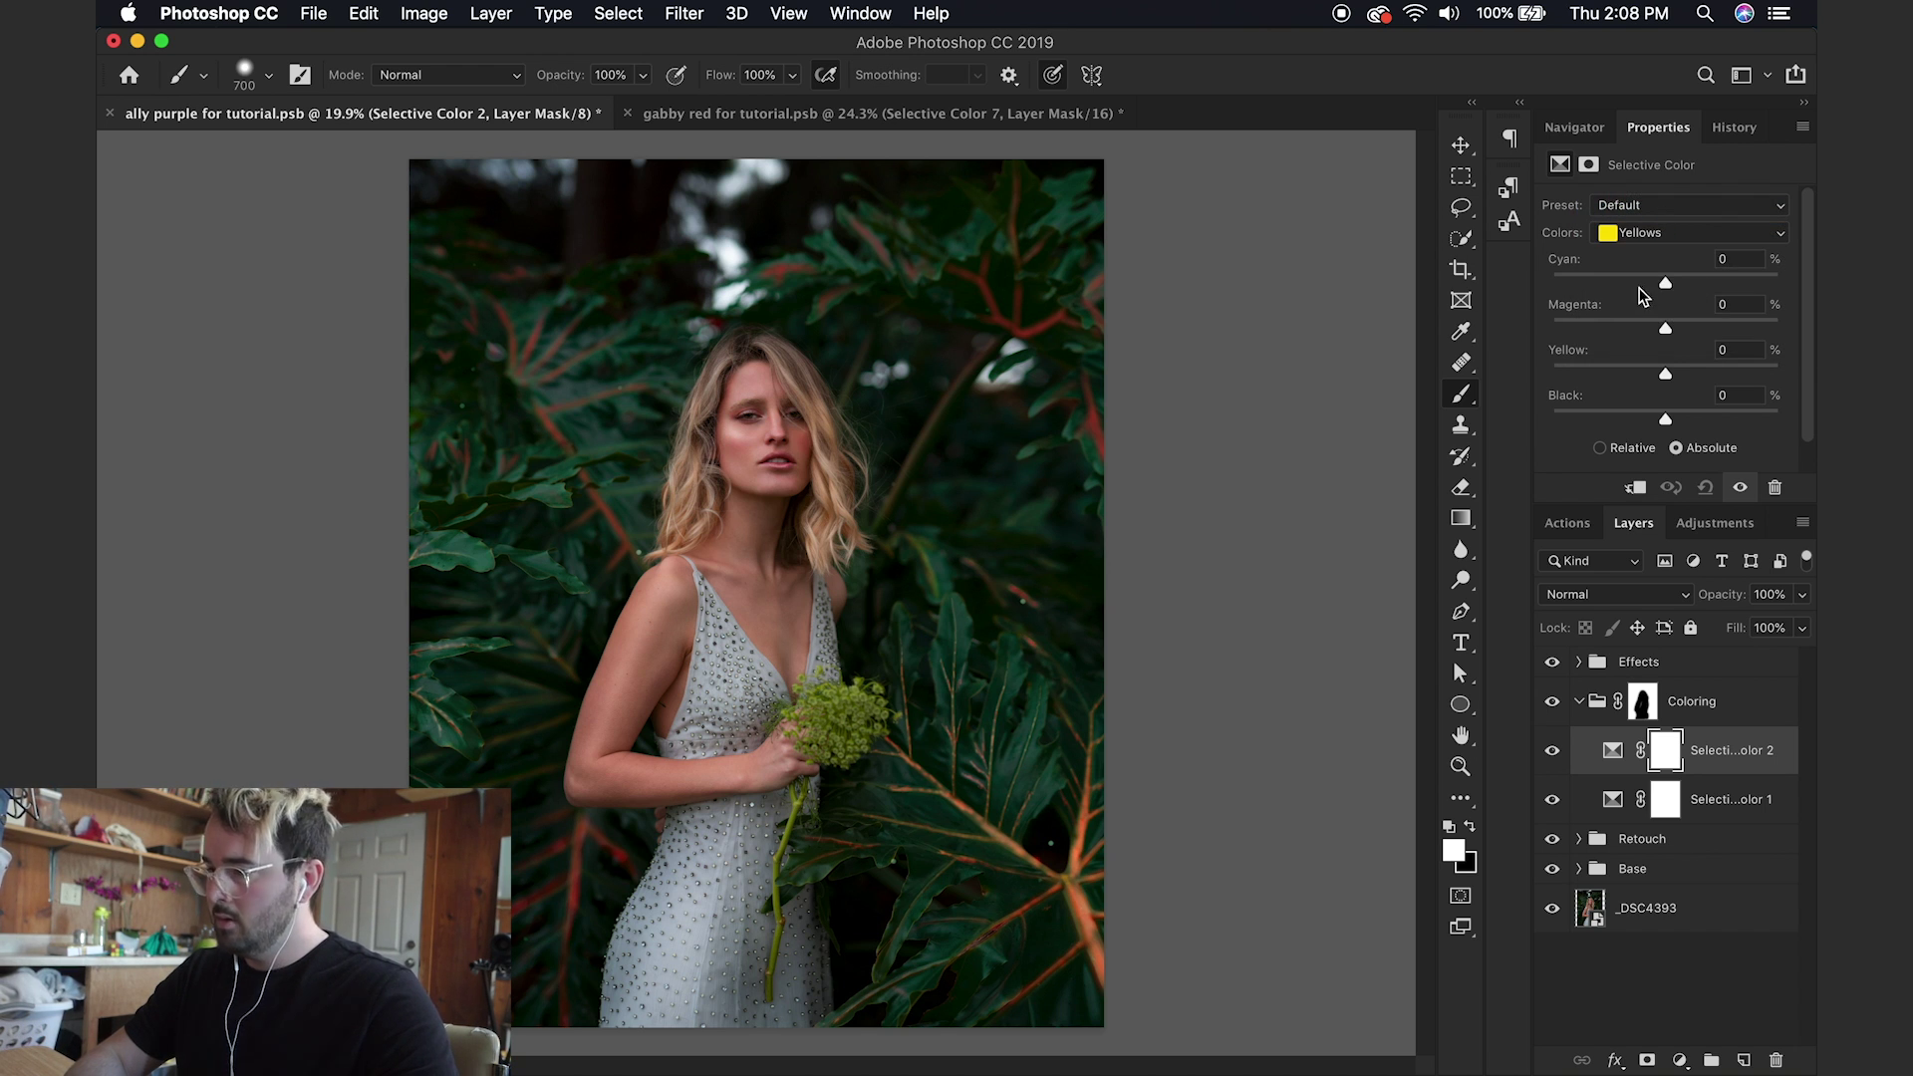
left_click_drag(1642, 284, 1684, 332)
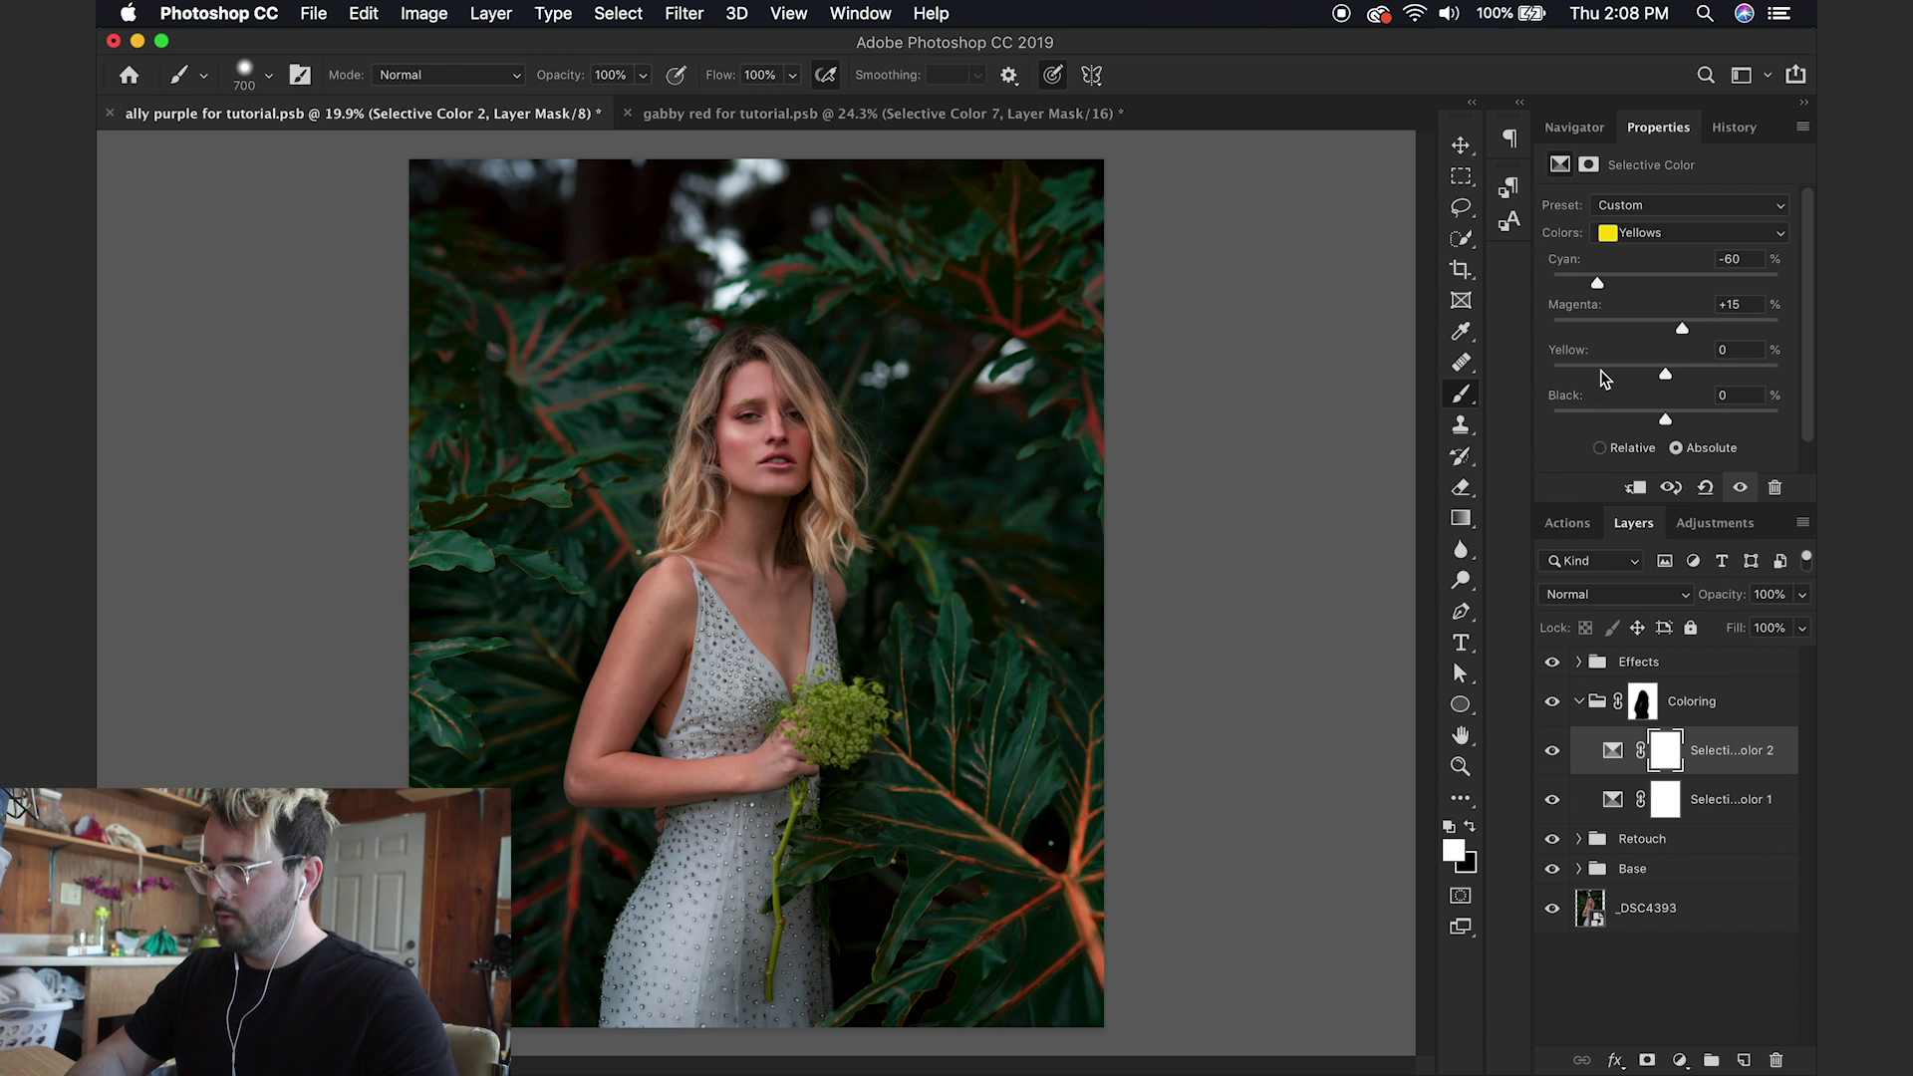
left_click_drag(1604, 376, 1682, 422)
Step: Set Selective Color 2 Greens to Cyan +100, Magenta +100, Yellow −100, Black +100
left_click(1649, 235)
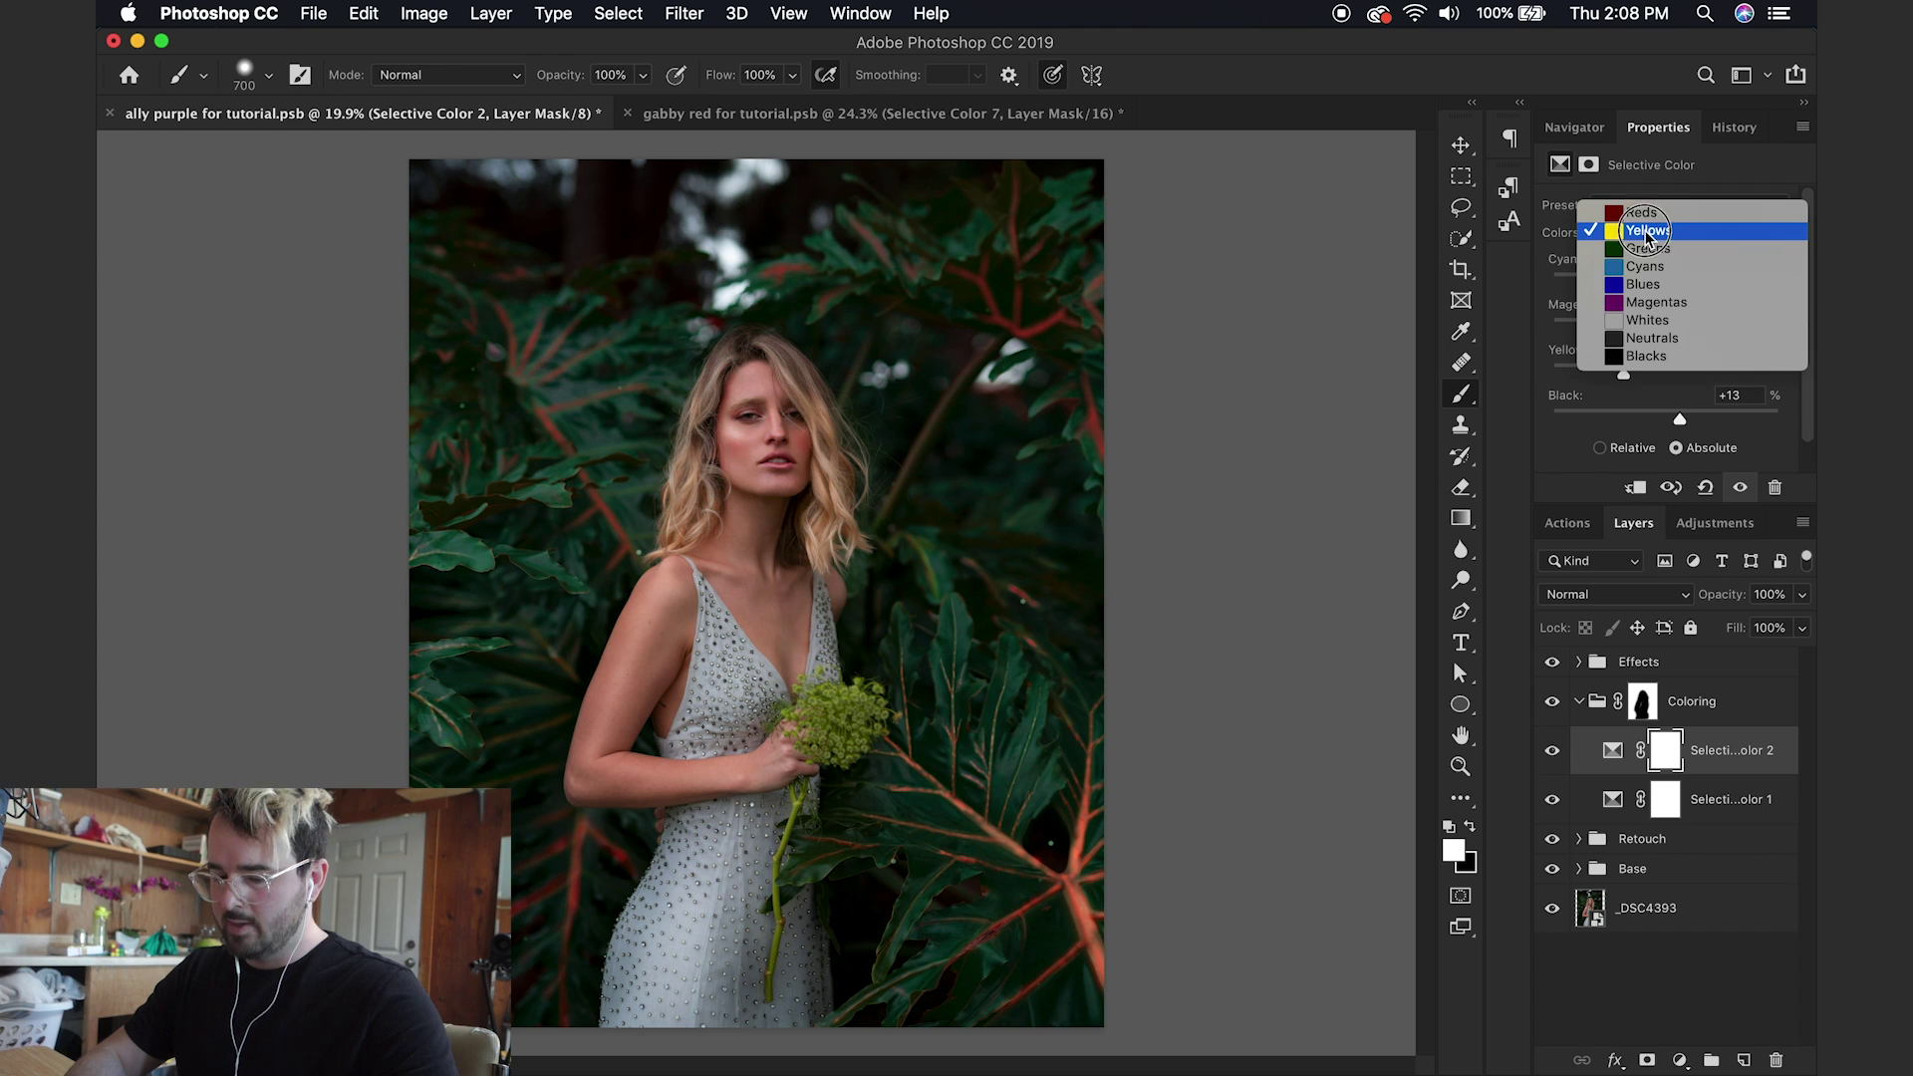
left_click(1641, 249)
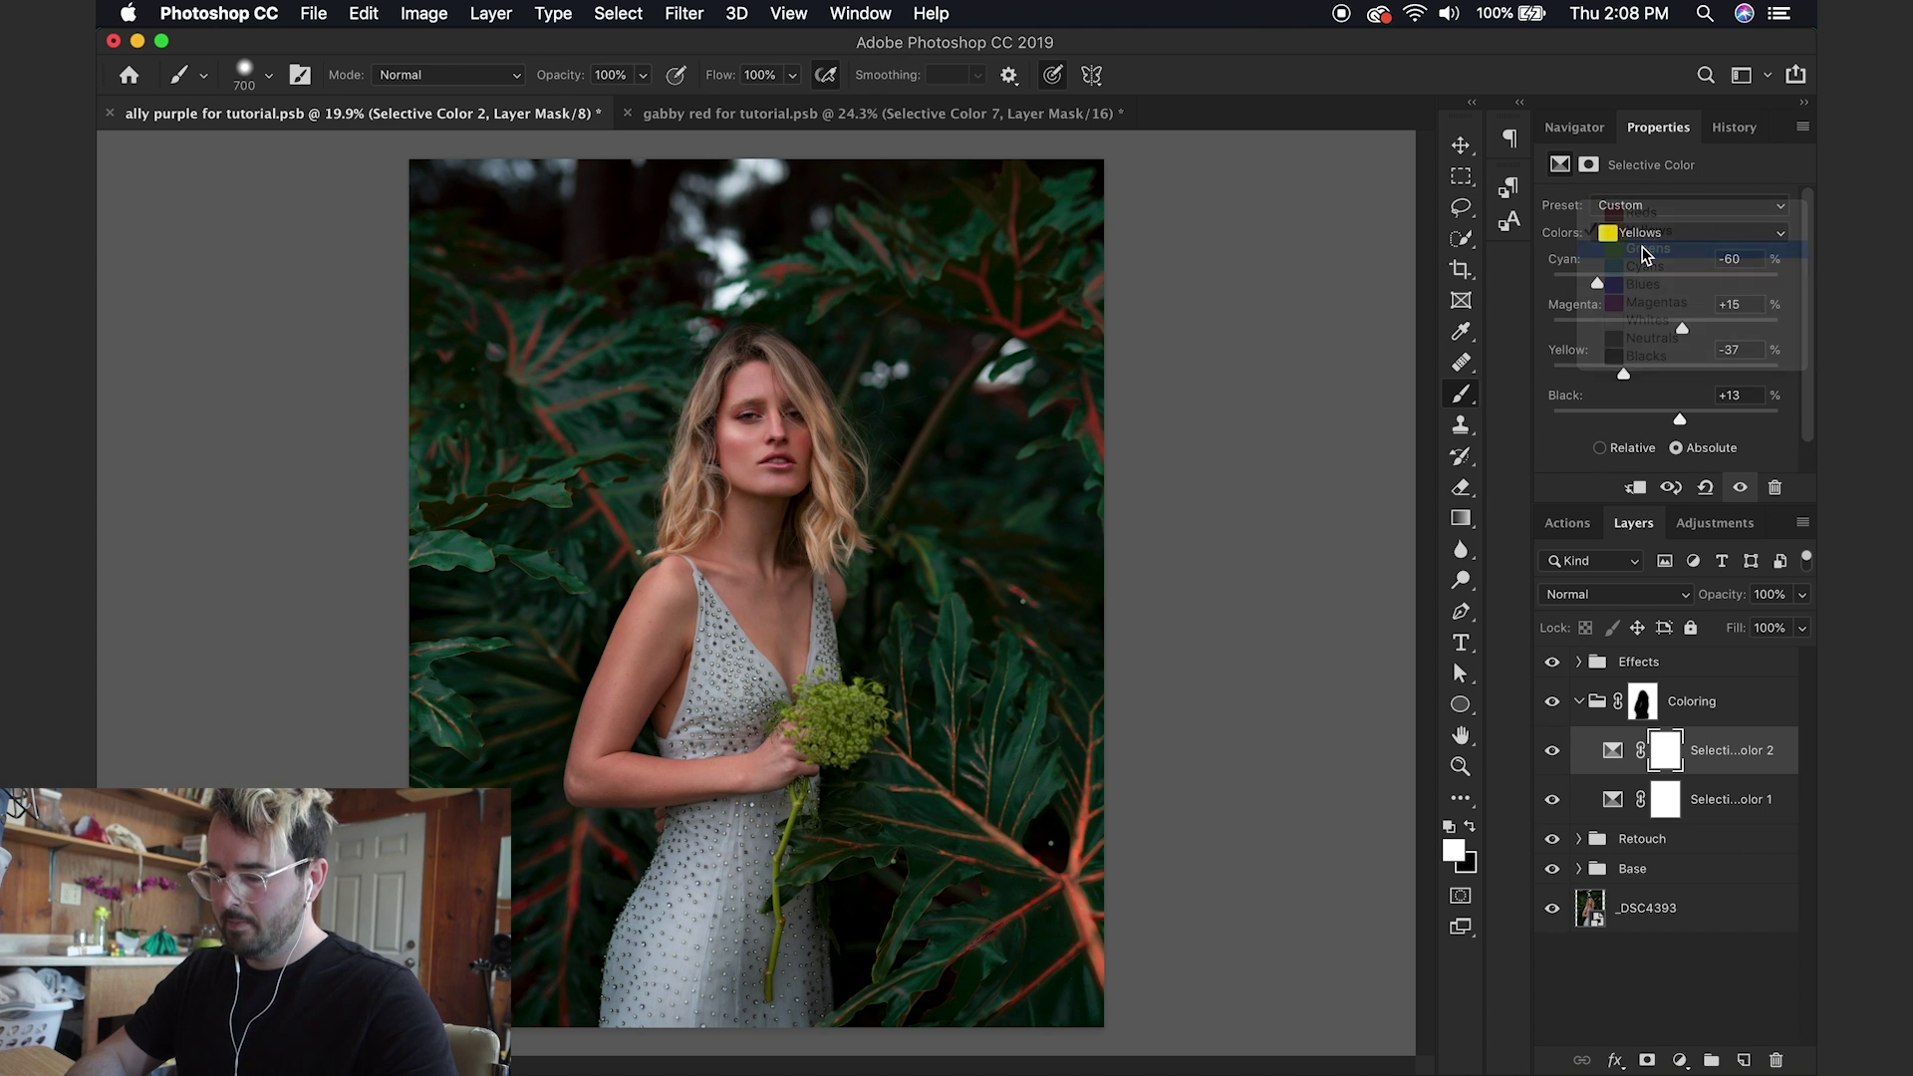
left_click_drag(1663, 288, 1793, 282)
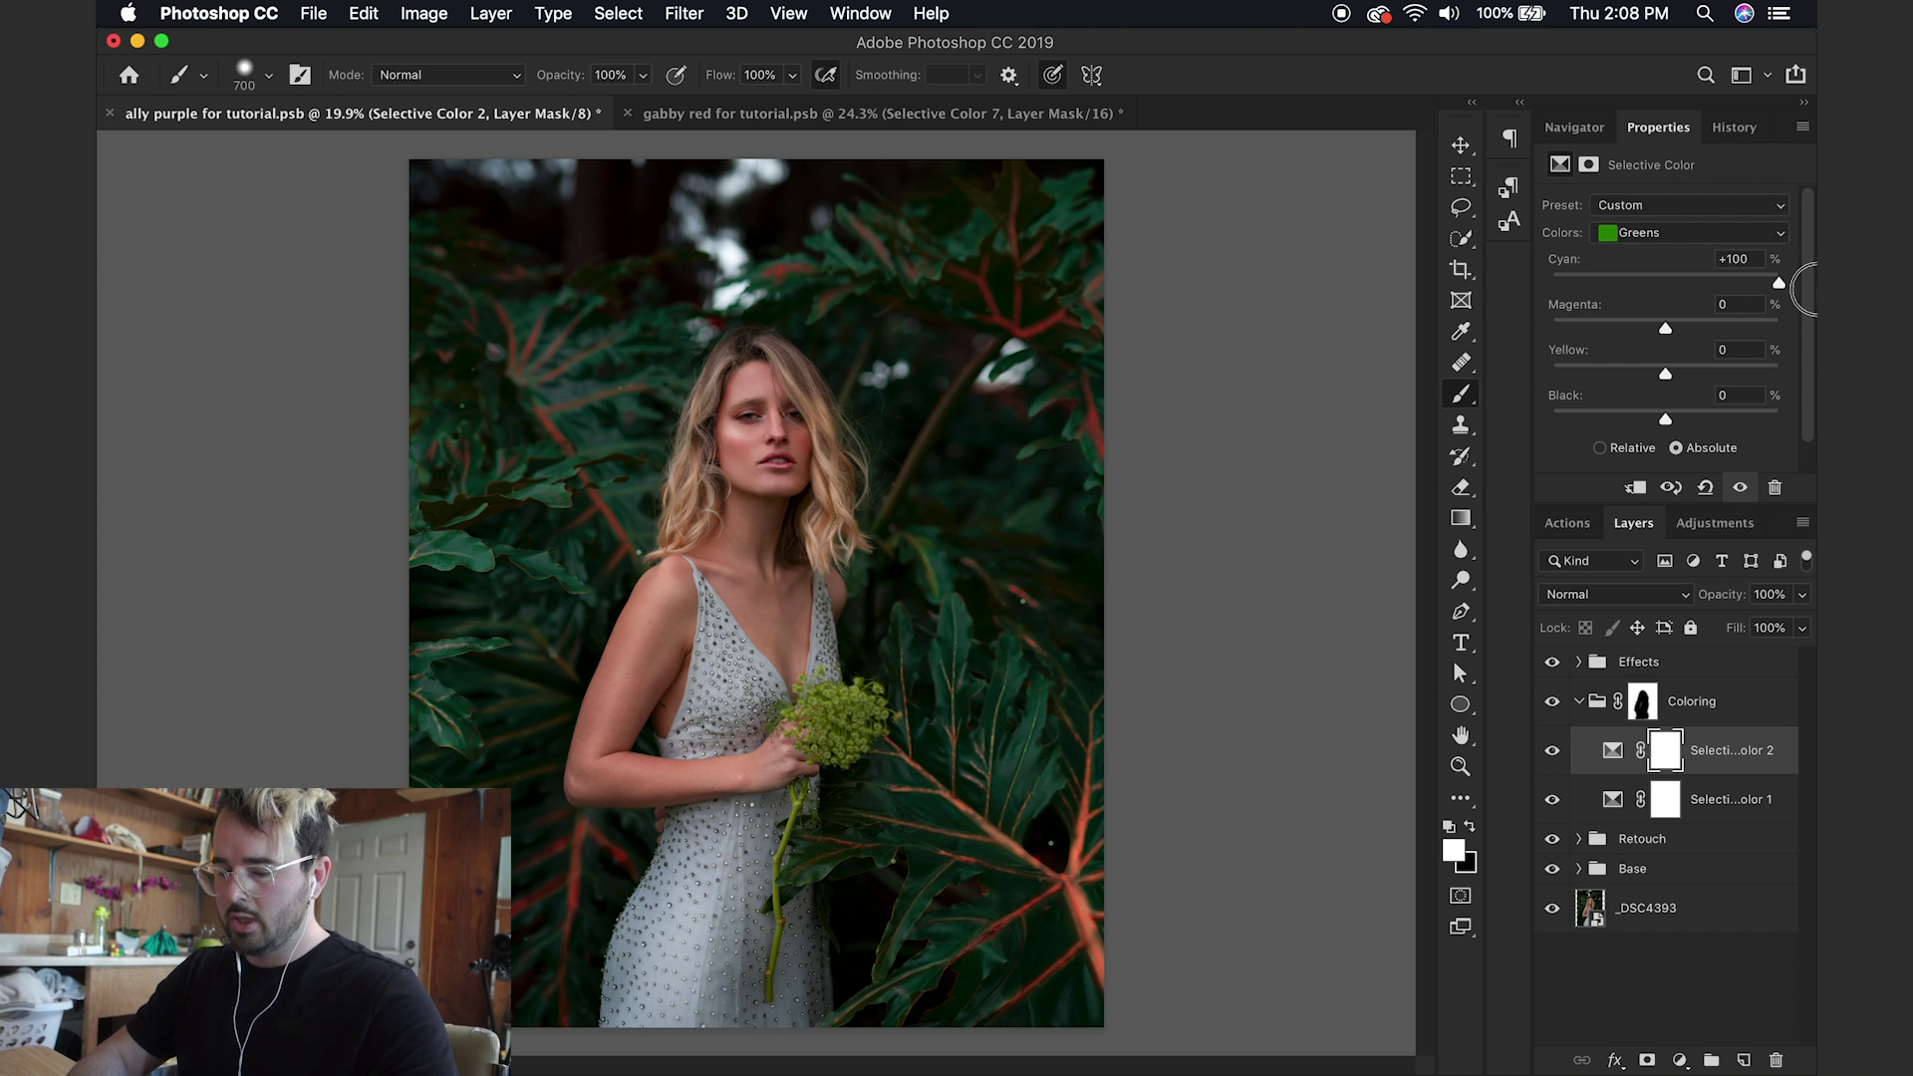
left_click_drag(1667, 332, 1756, 333)
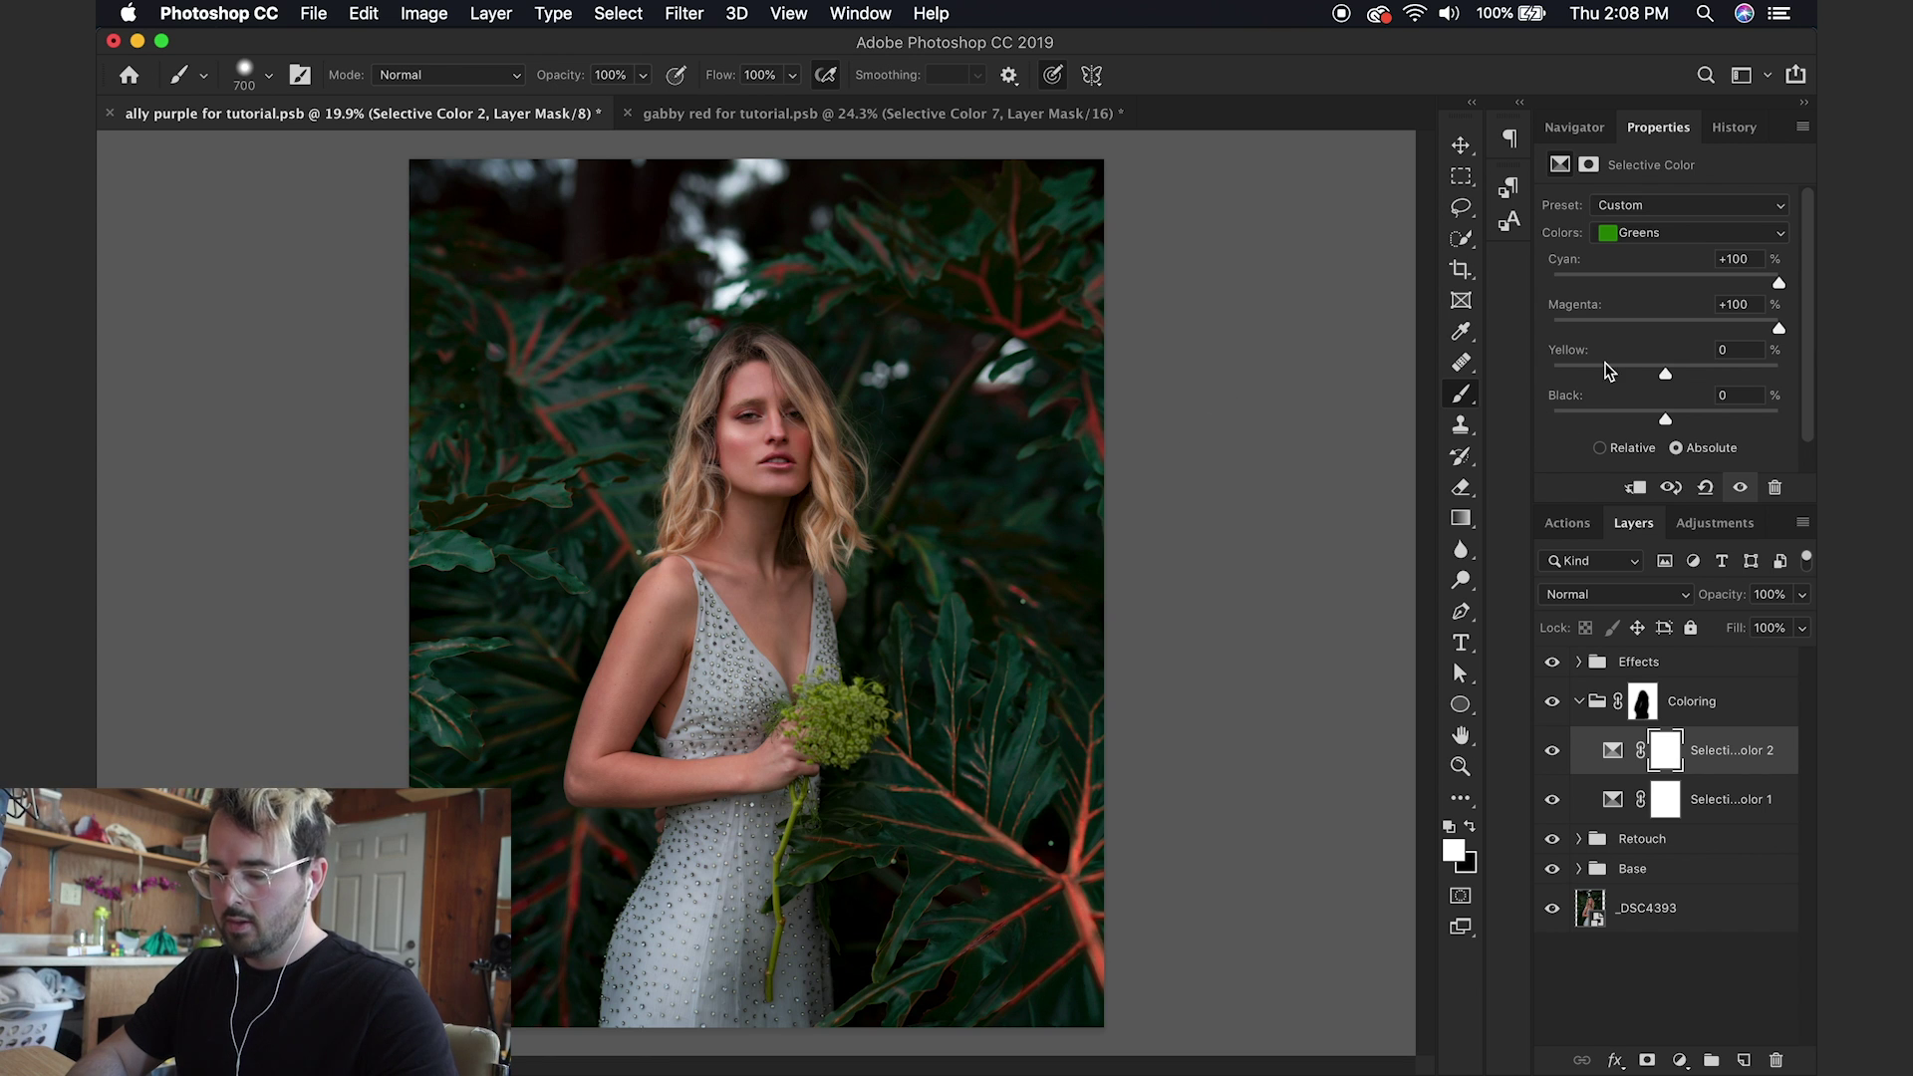
left_click_drag(1654, 372, 1422, 372)
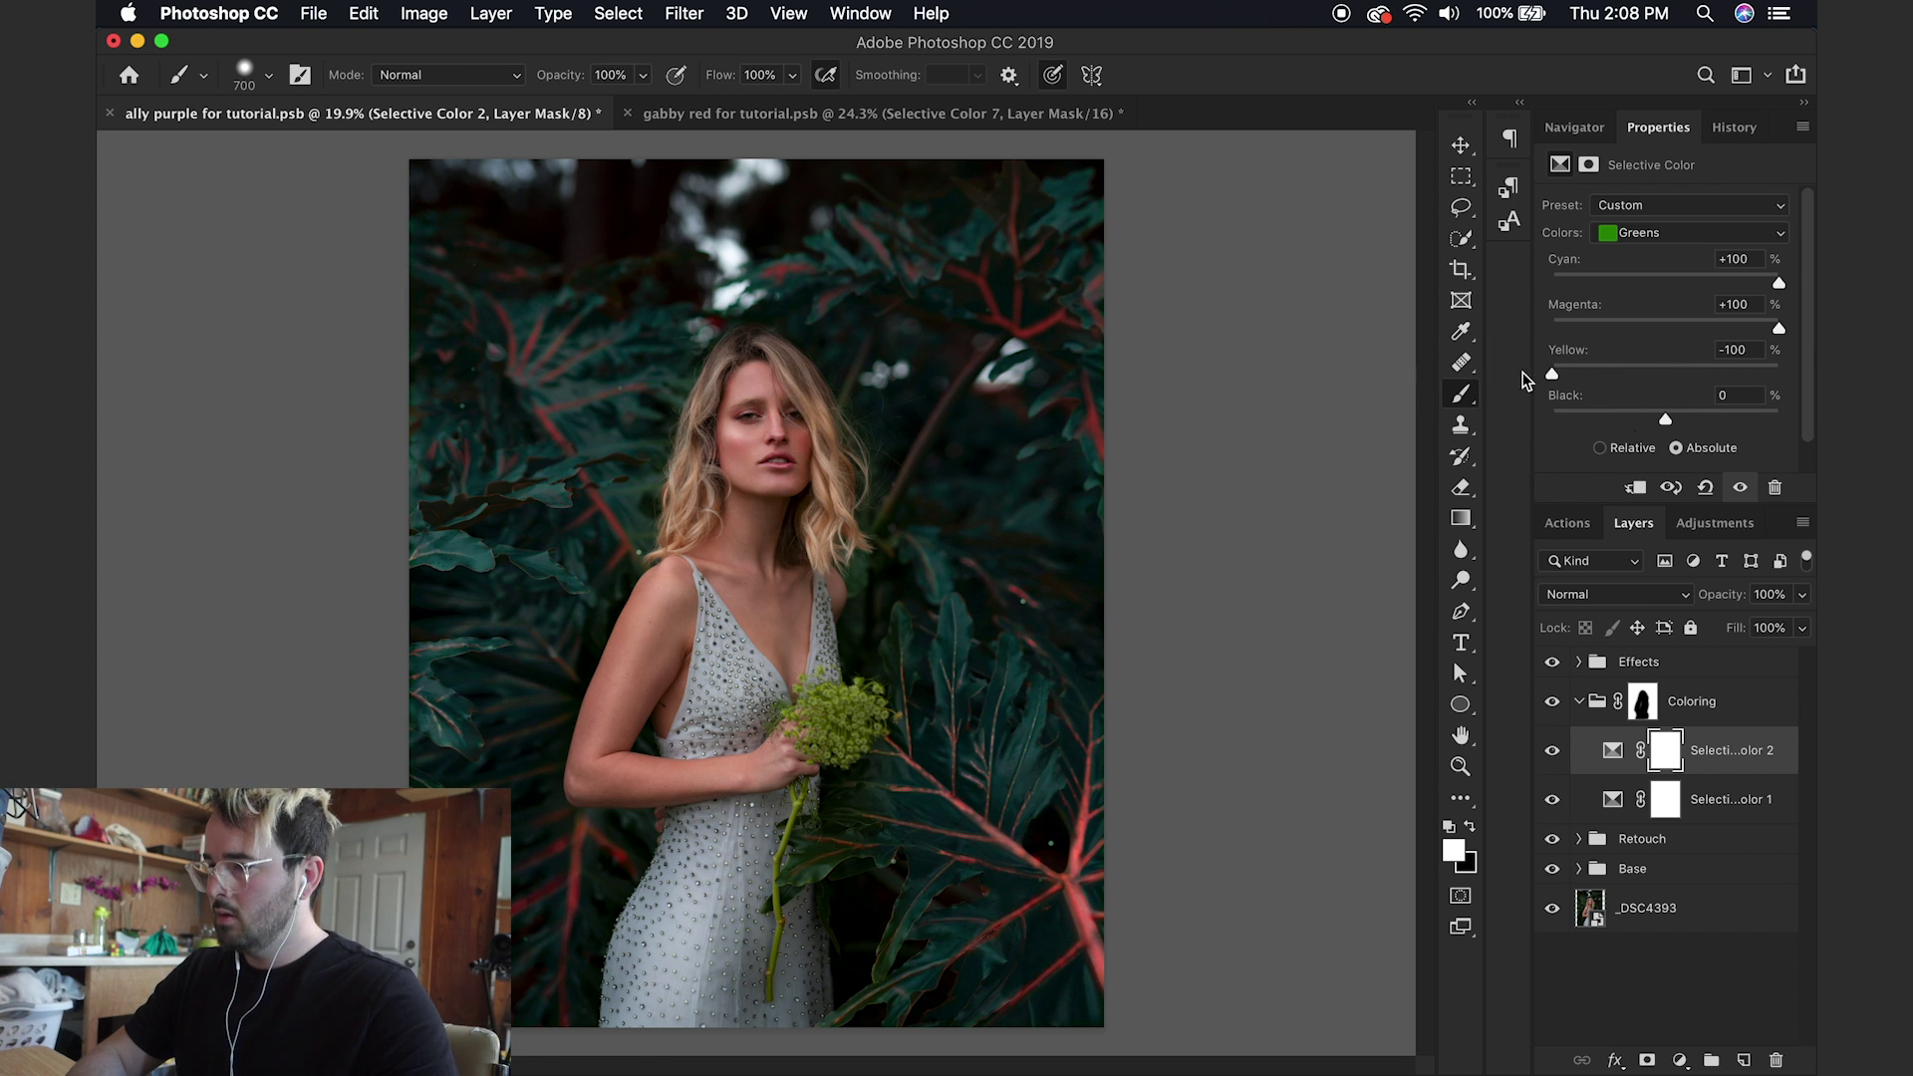
left_click_drag(1757, 412, 1763, 416)
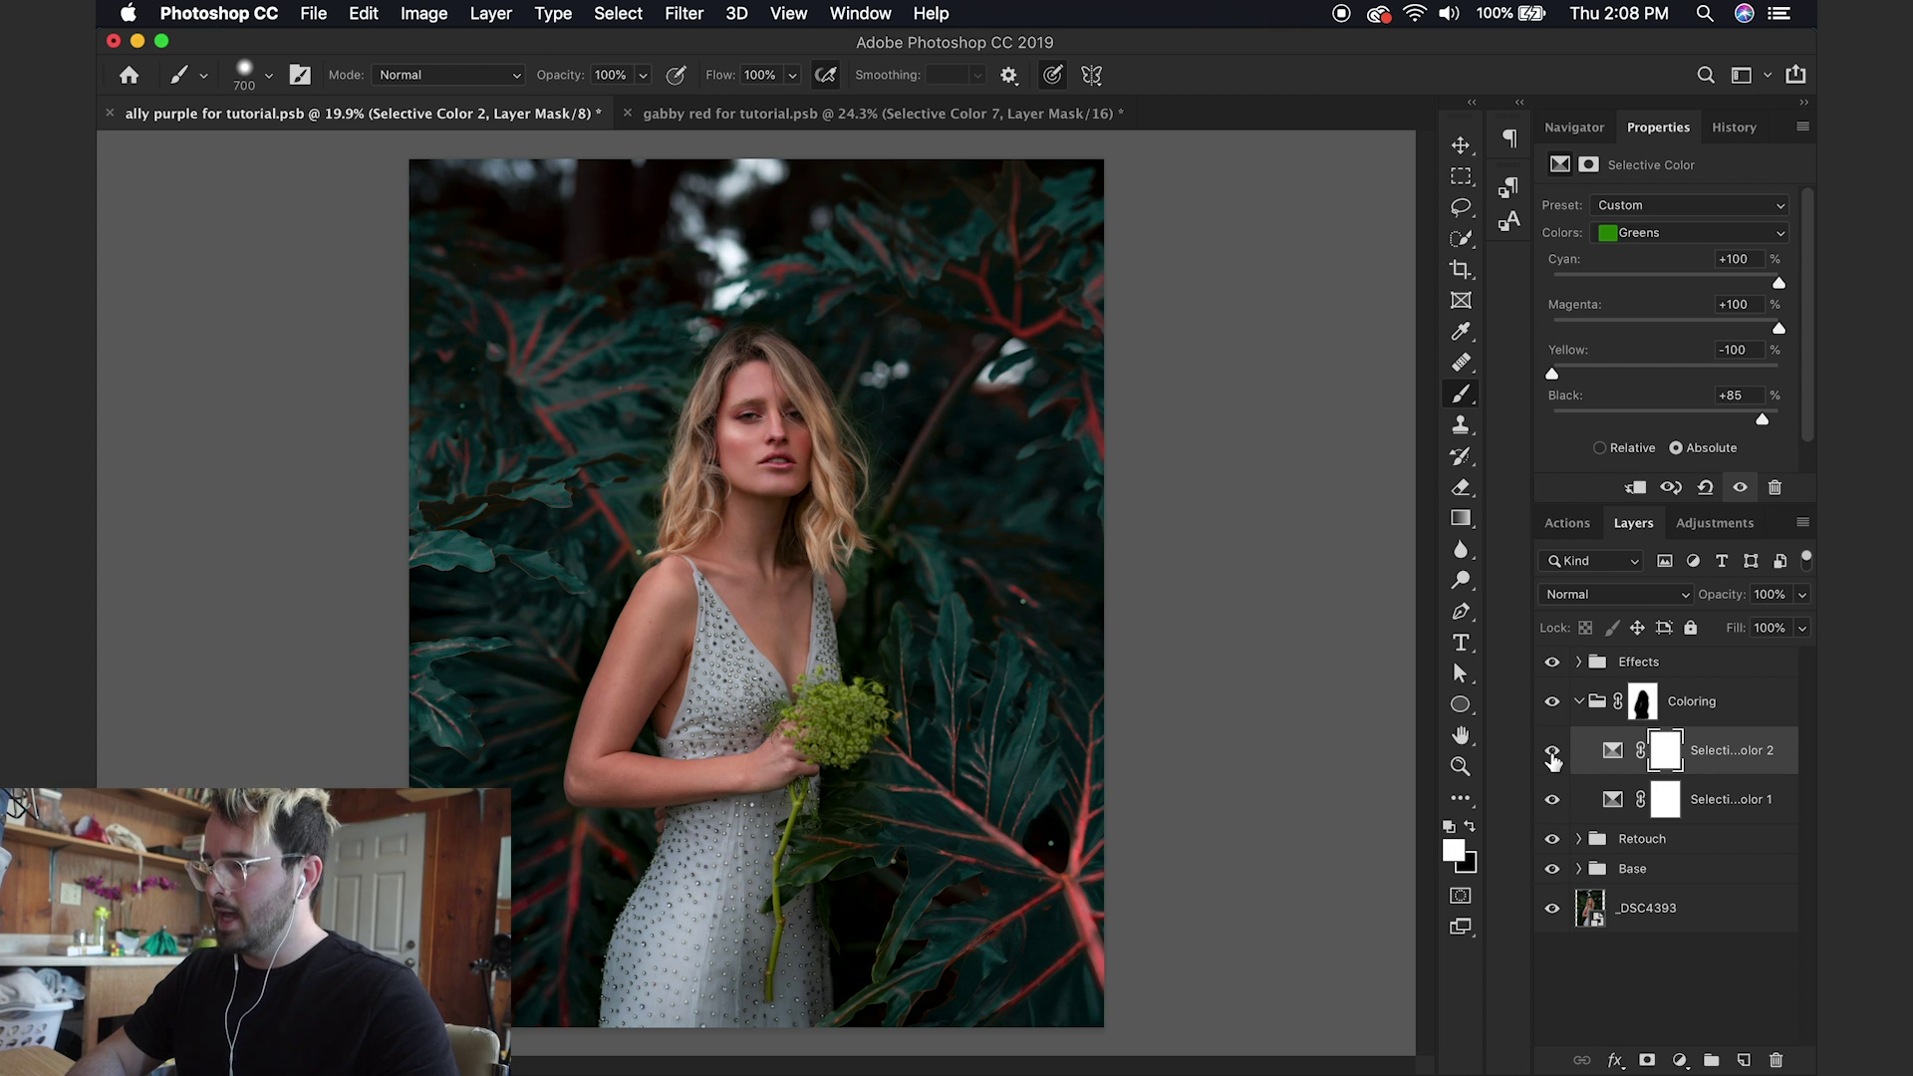
left_click(1552, 753)
left_click(1553, 762)
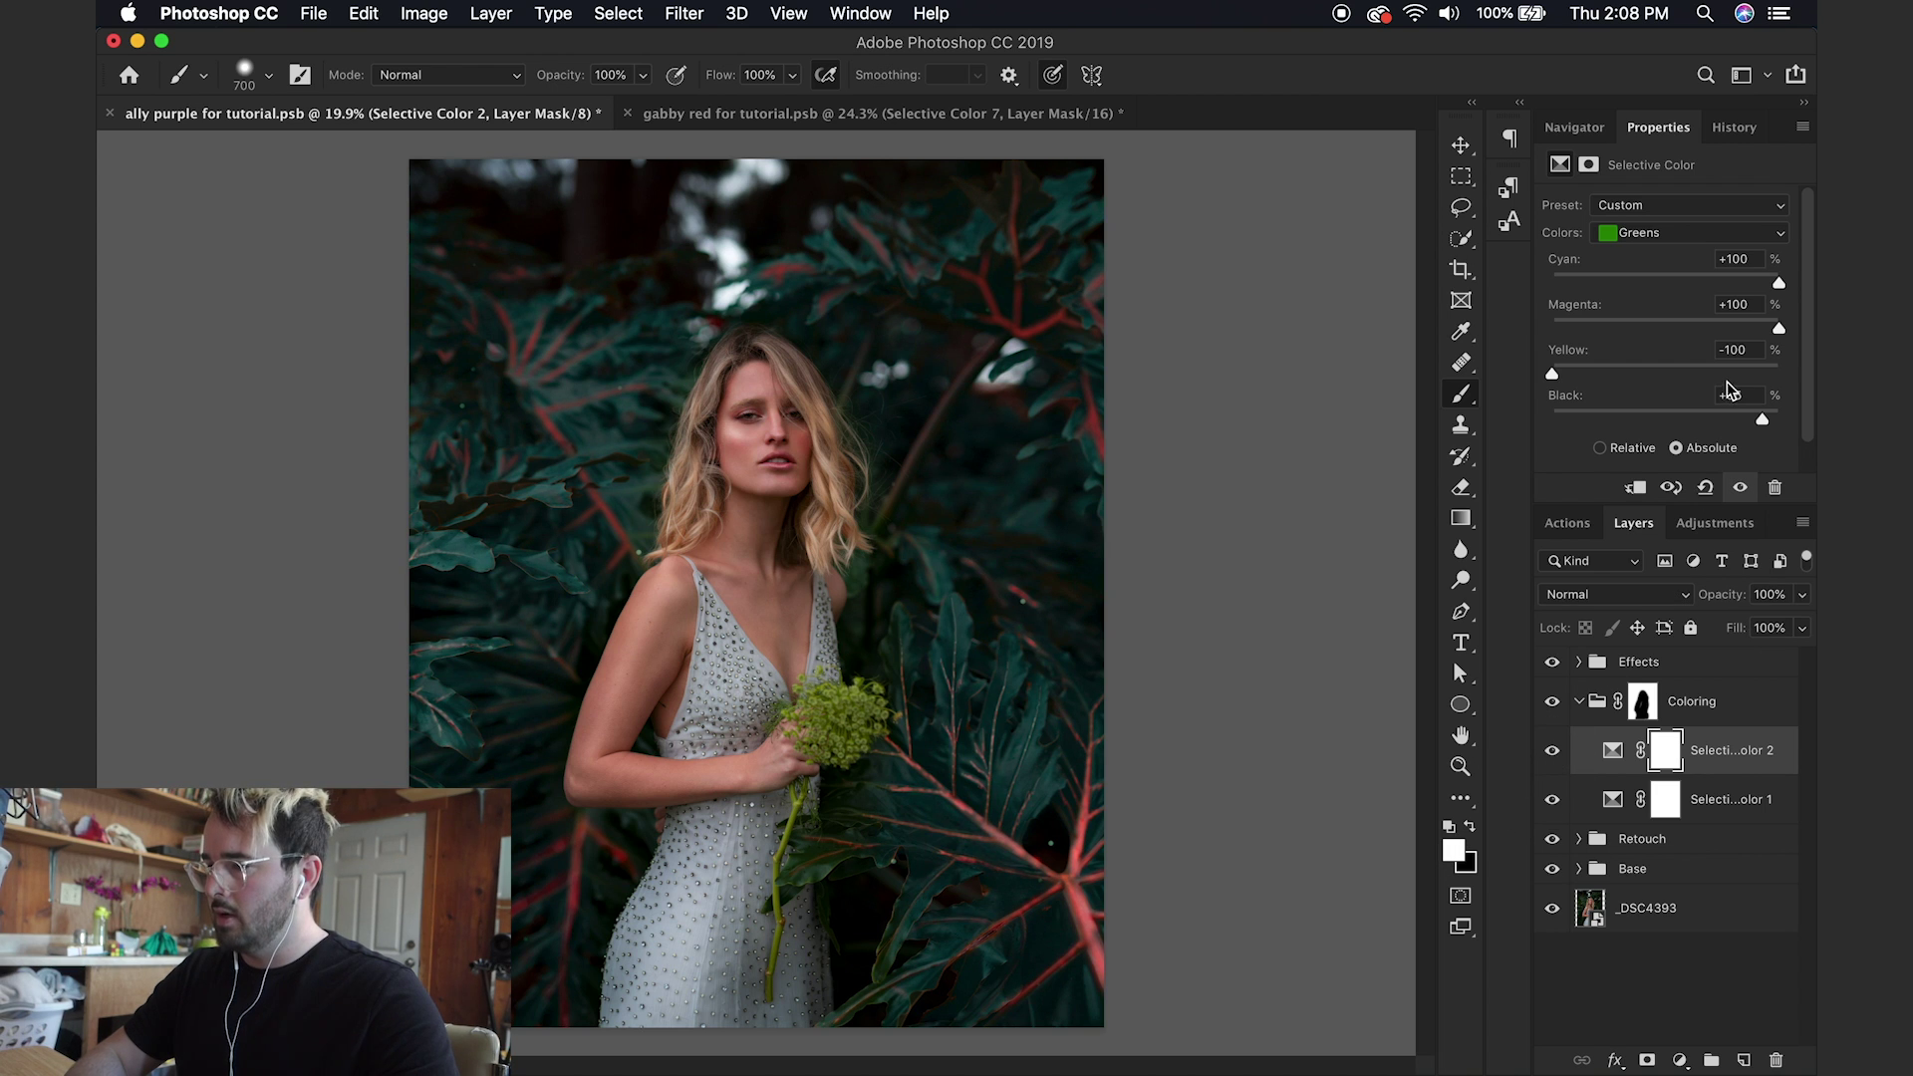
left_click_drag(1762, 418, 1813, 423)
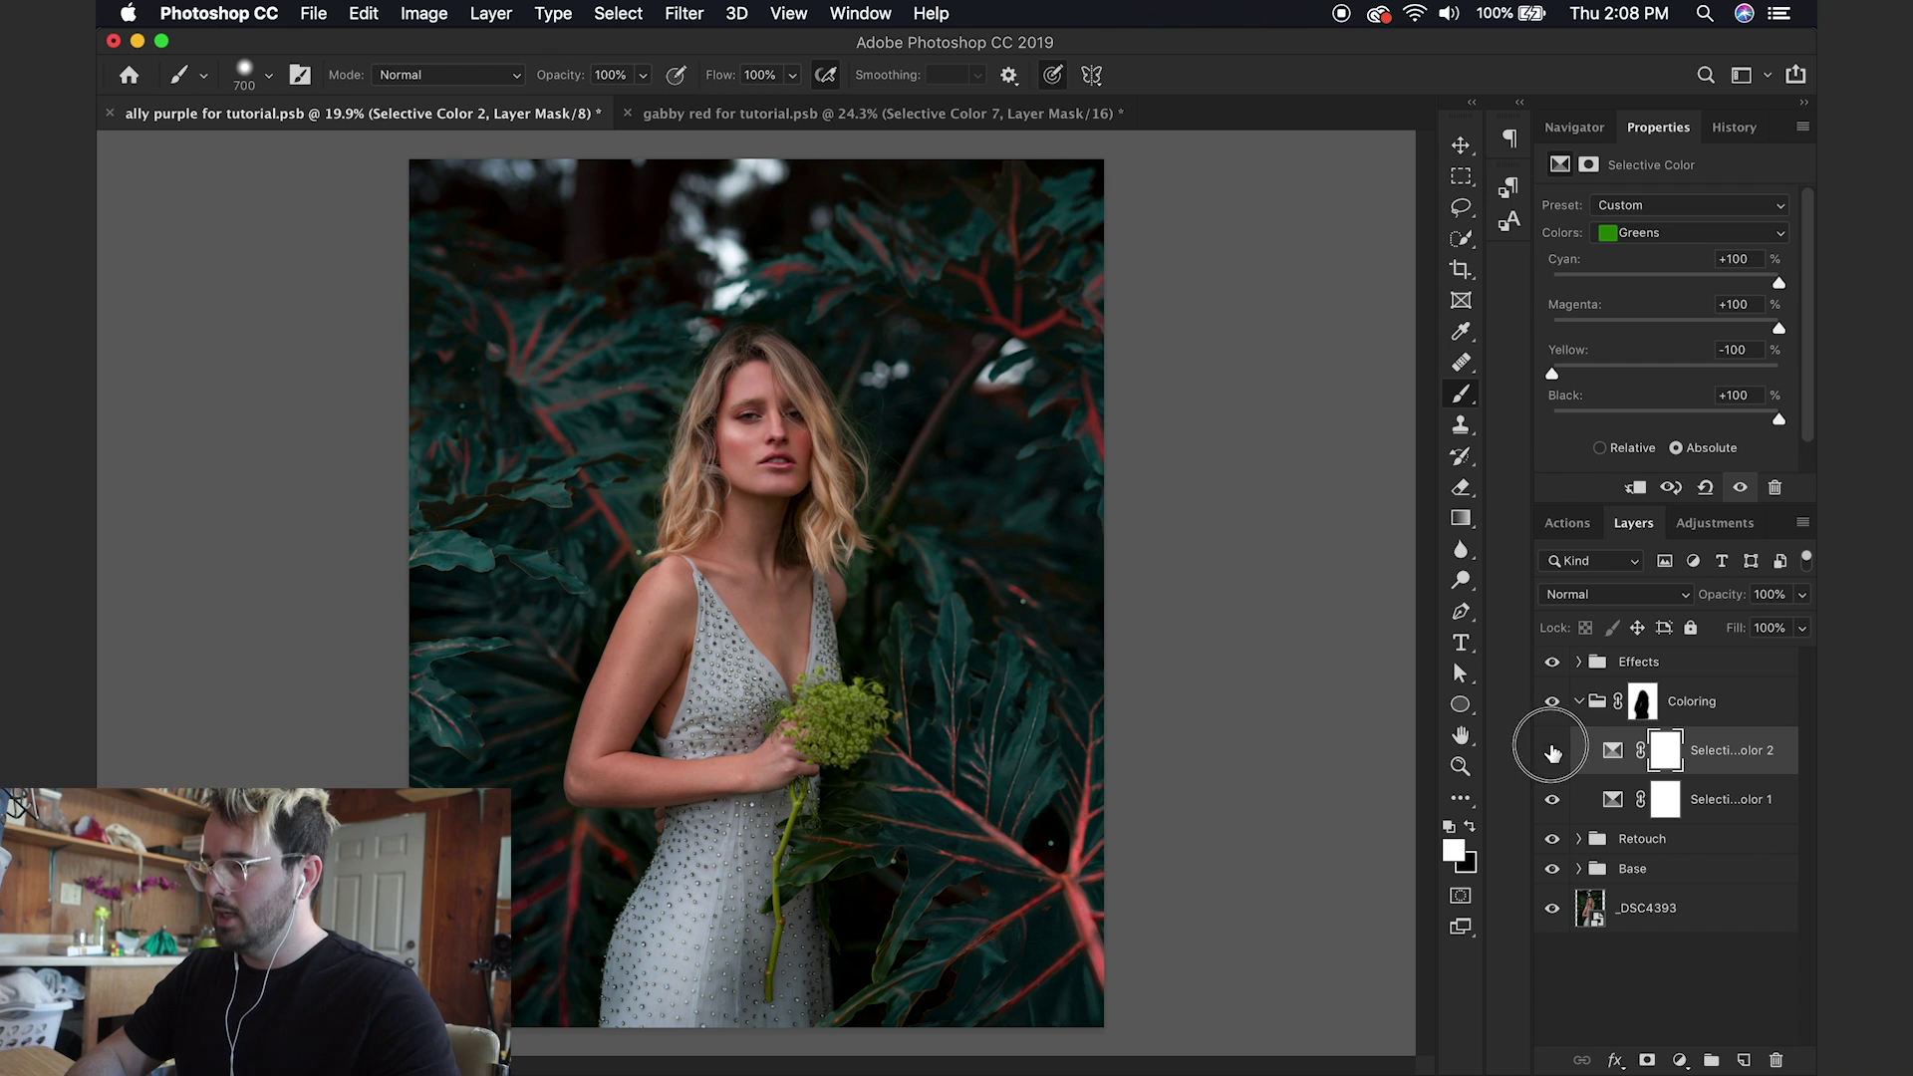
left_click(1680, 1060)
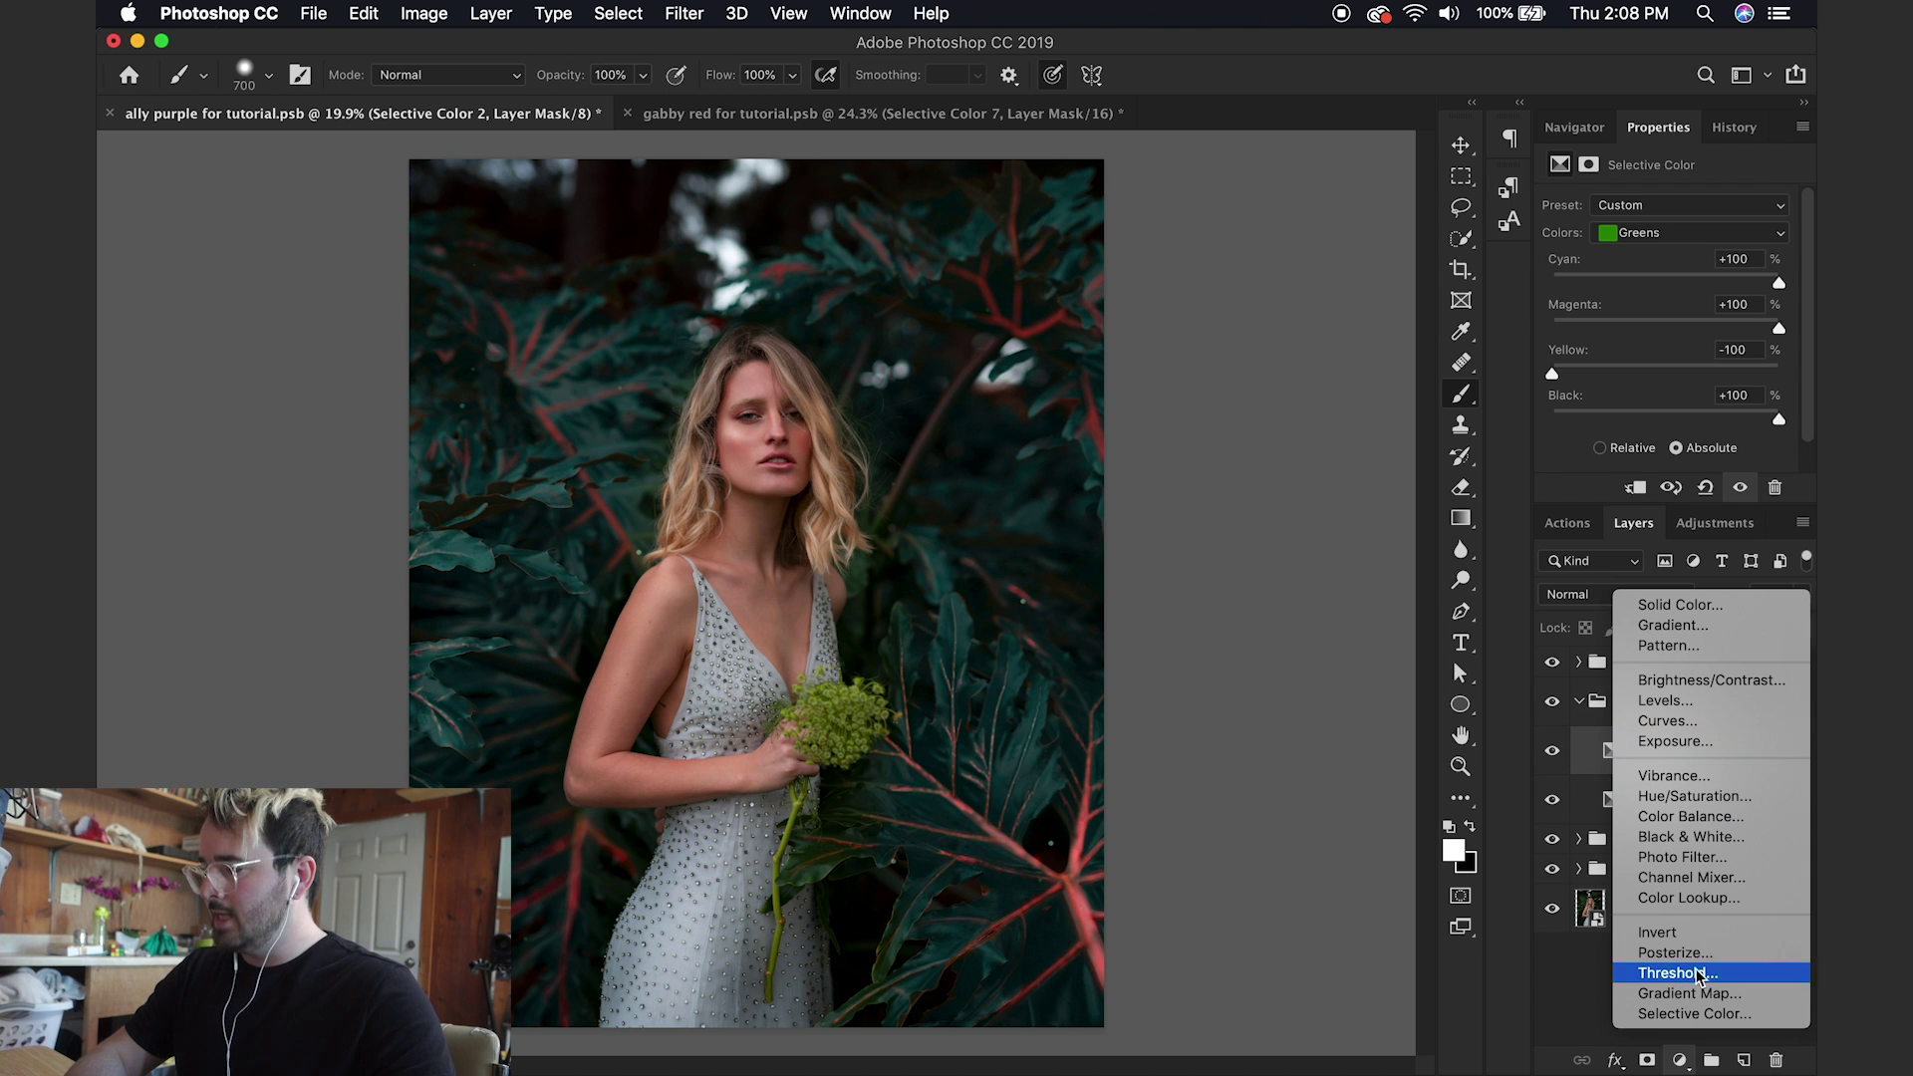
Step: Add a third Selective Color layer with Greens Cyan +100, Magenta +100, Yellow −100
left_click(1696, 997)
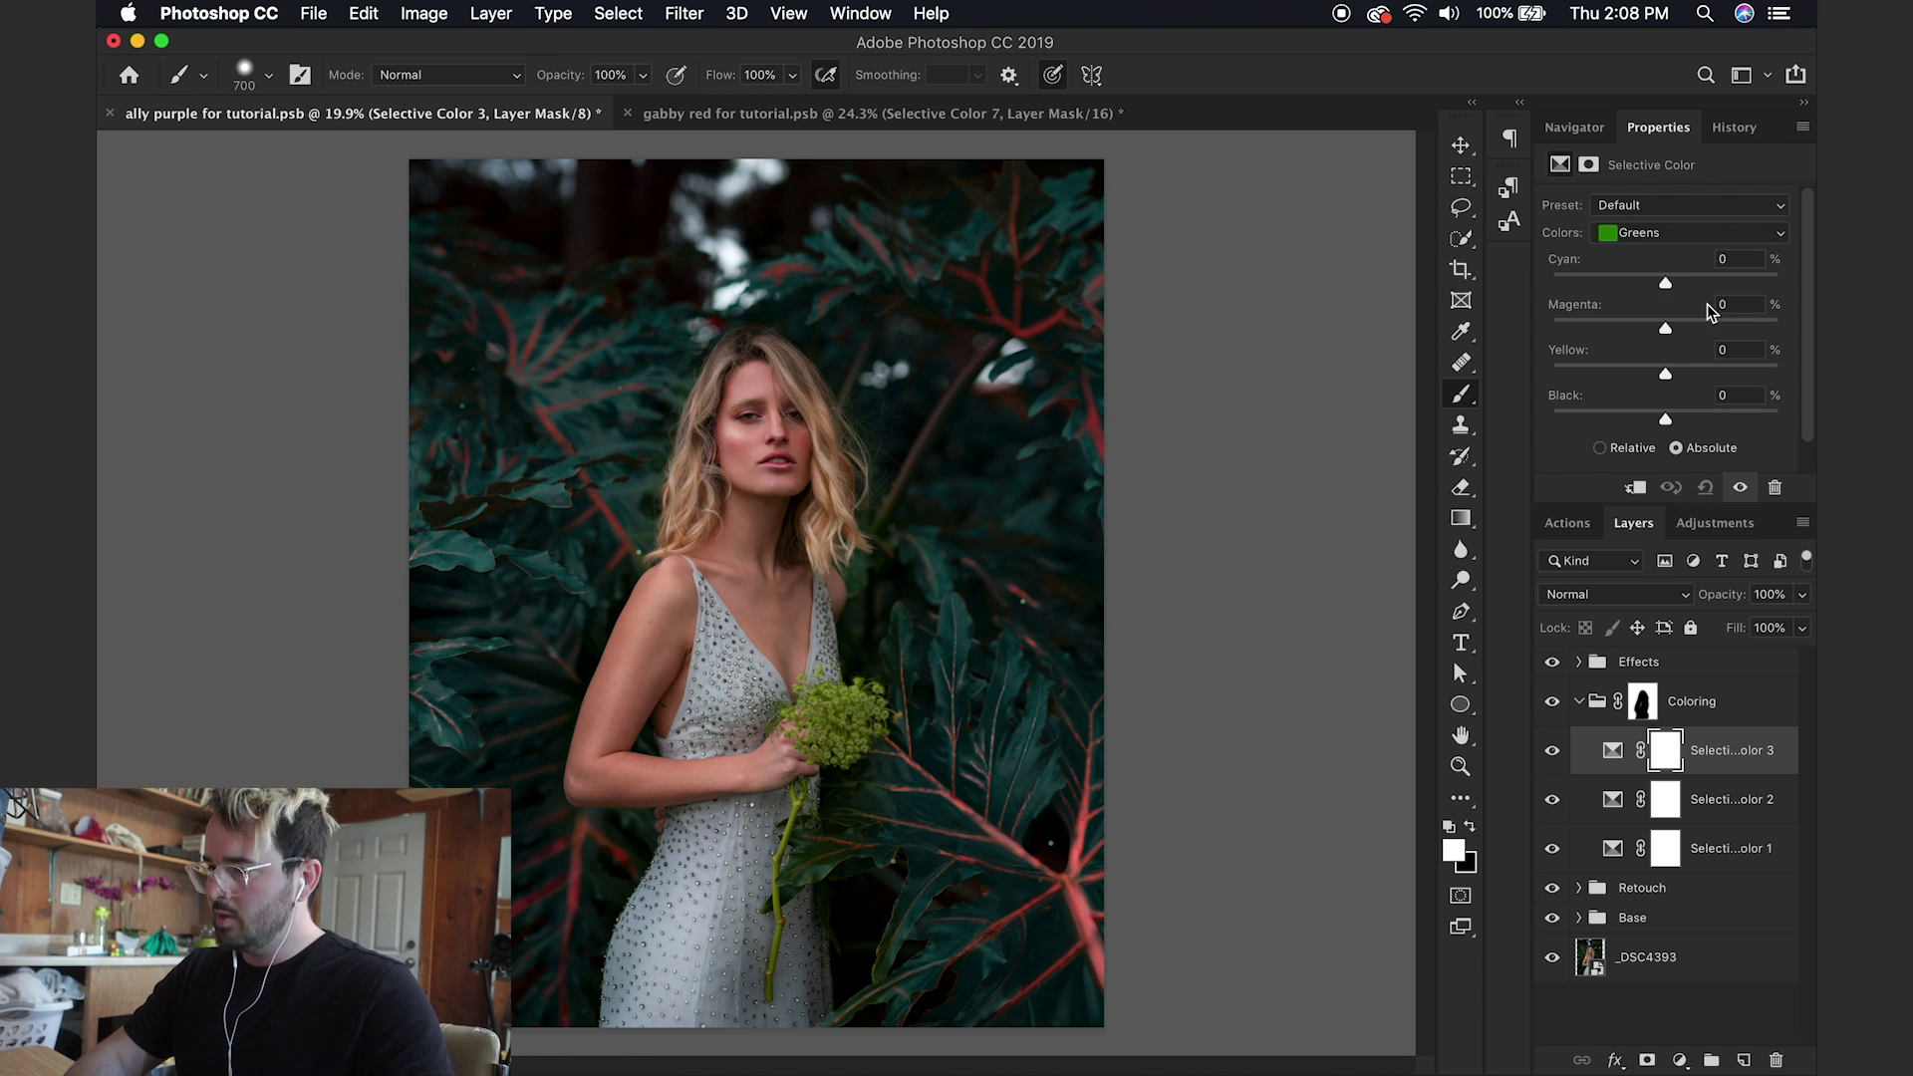
left_click_drag(1666, 285, 1798, 286)
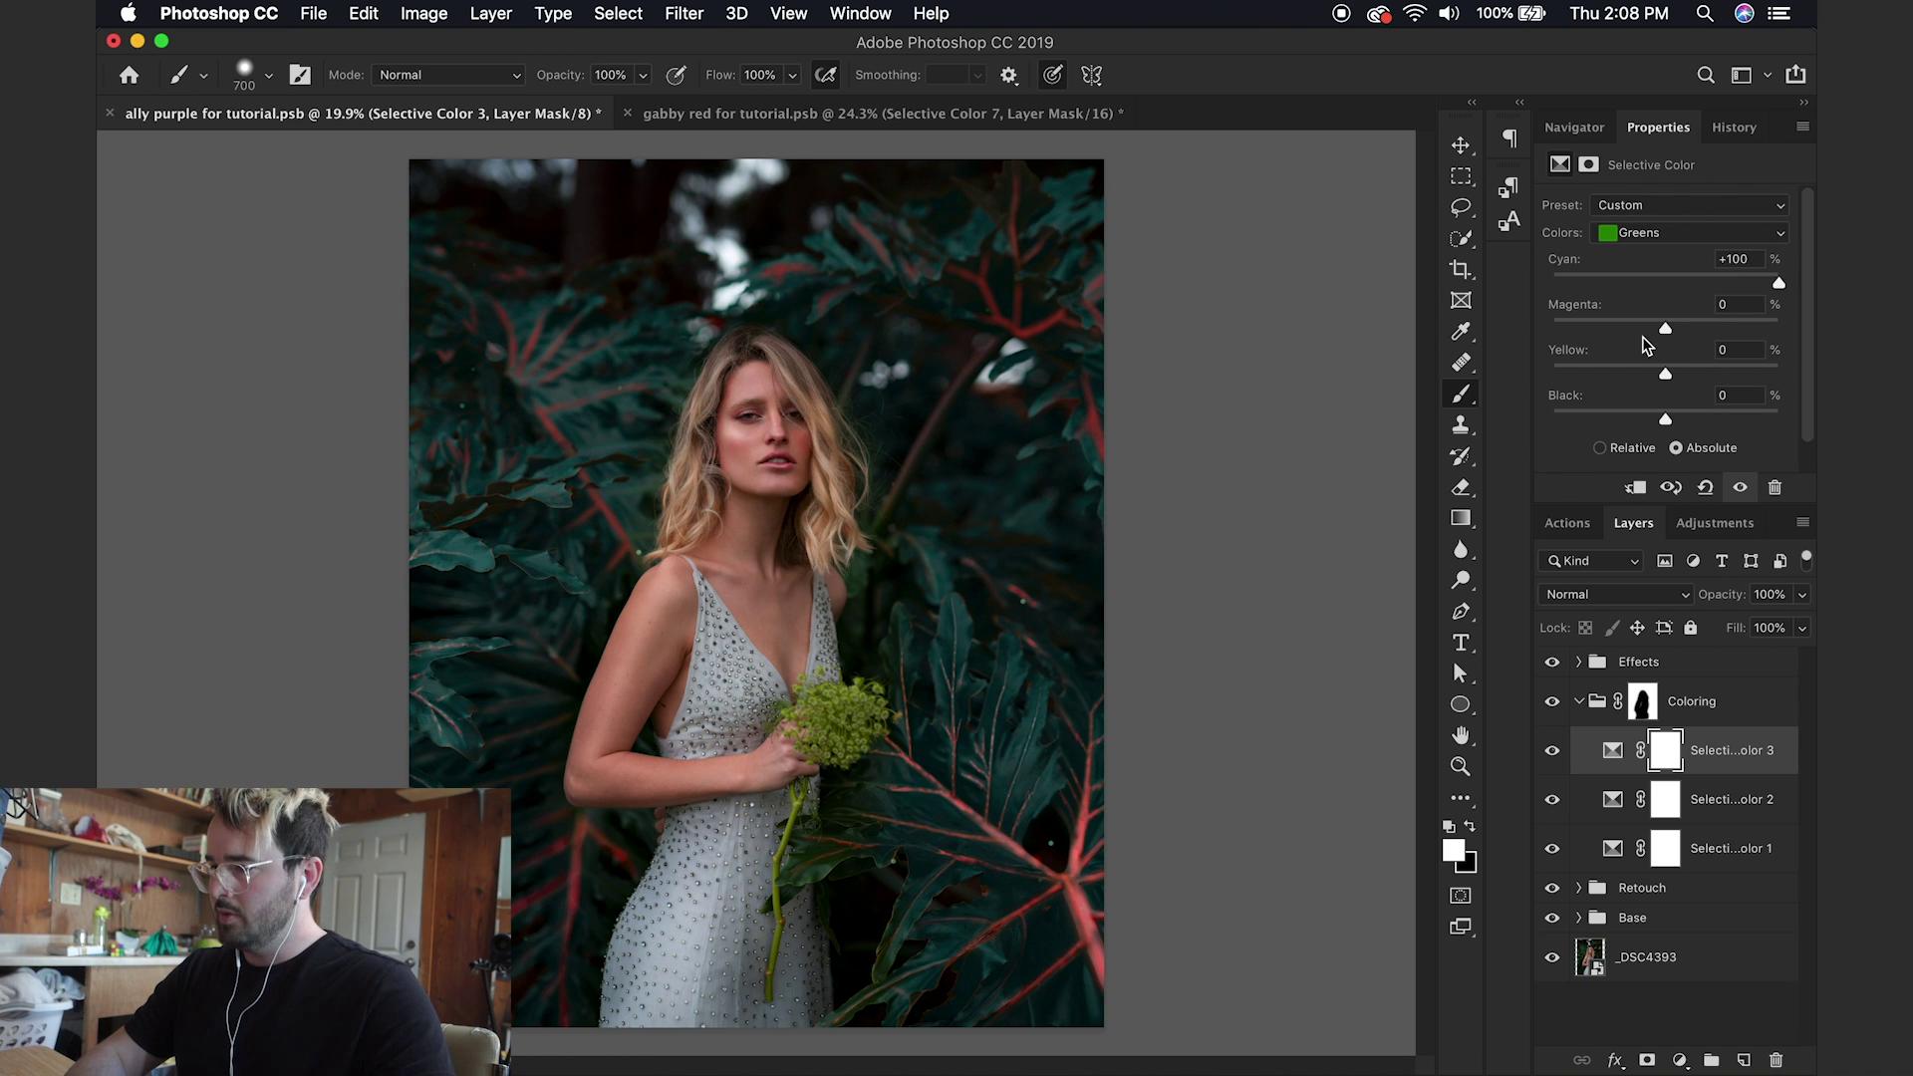
left_click_drag(1666, 333, 1781, 338)
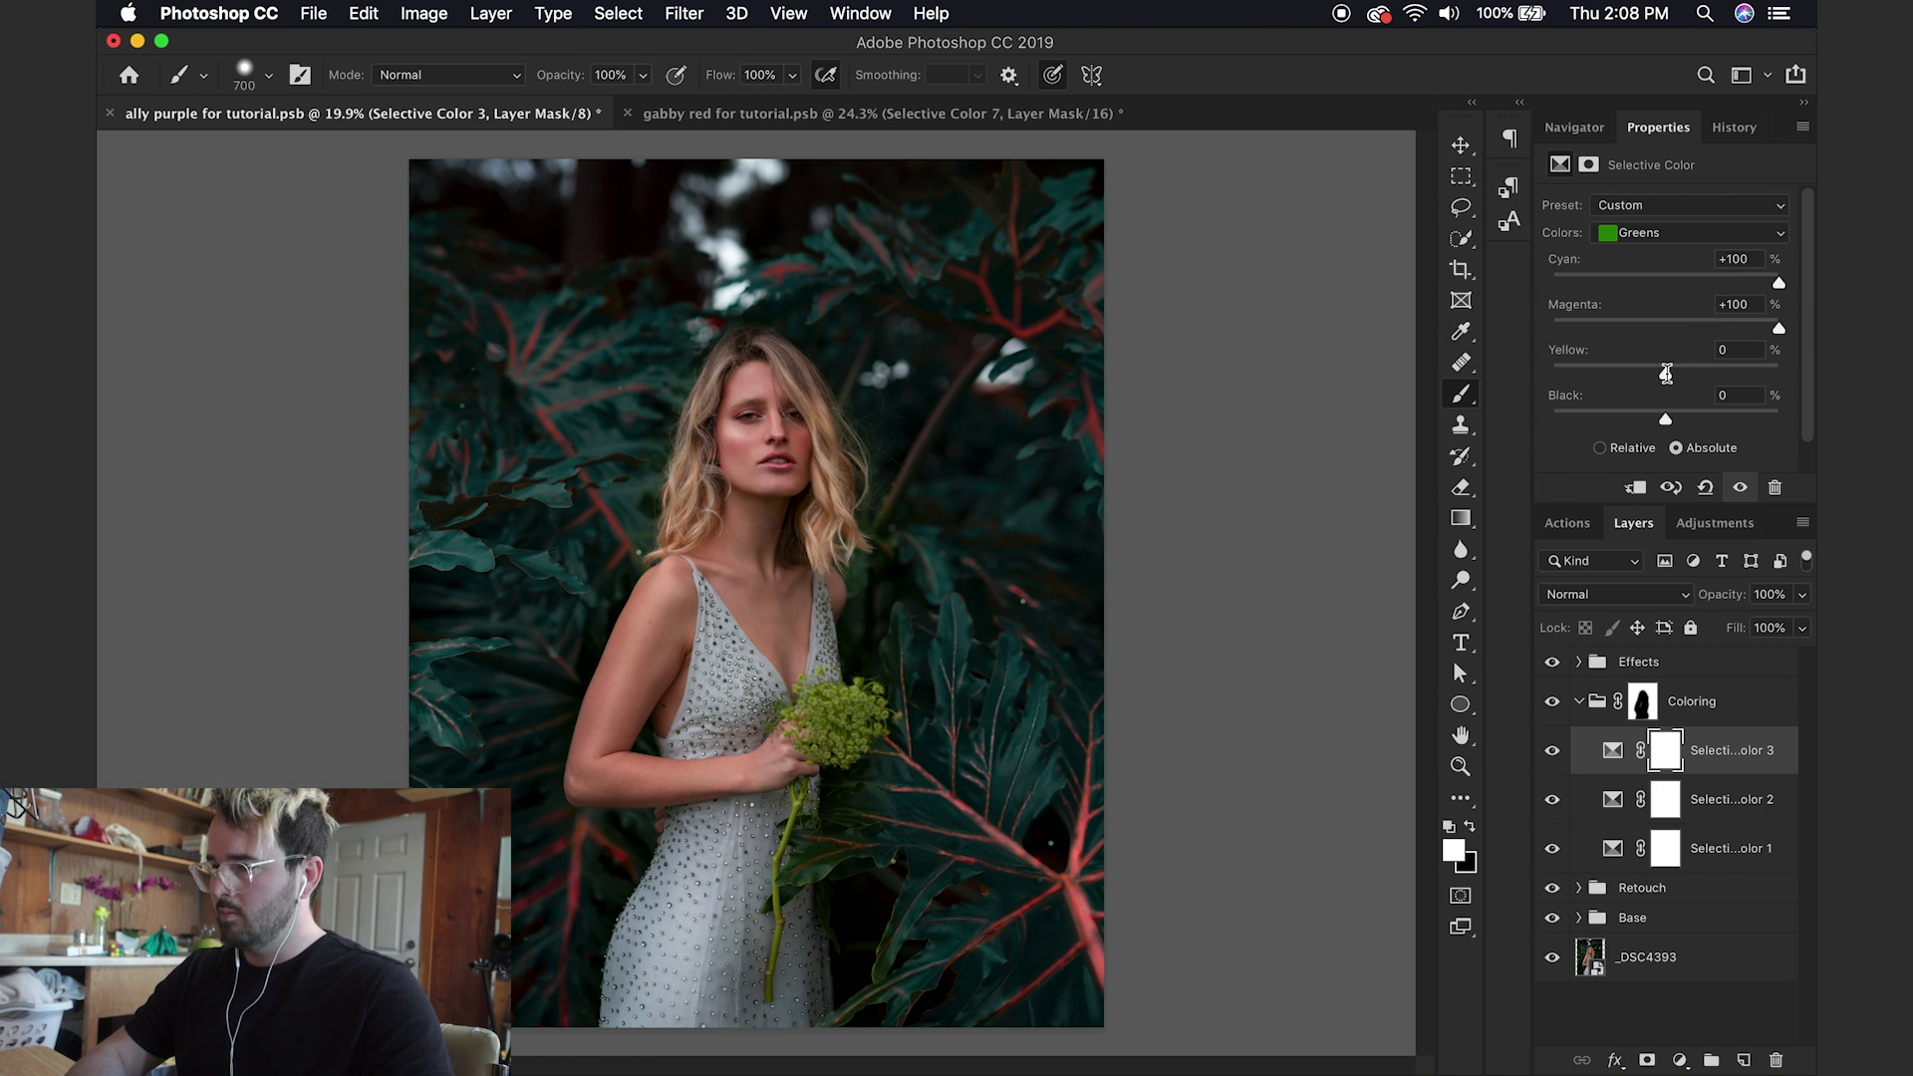
left_click_drag(1667, 379, 1544, 378)
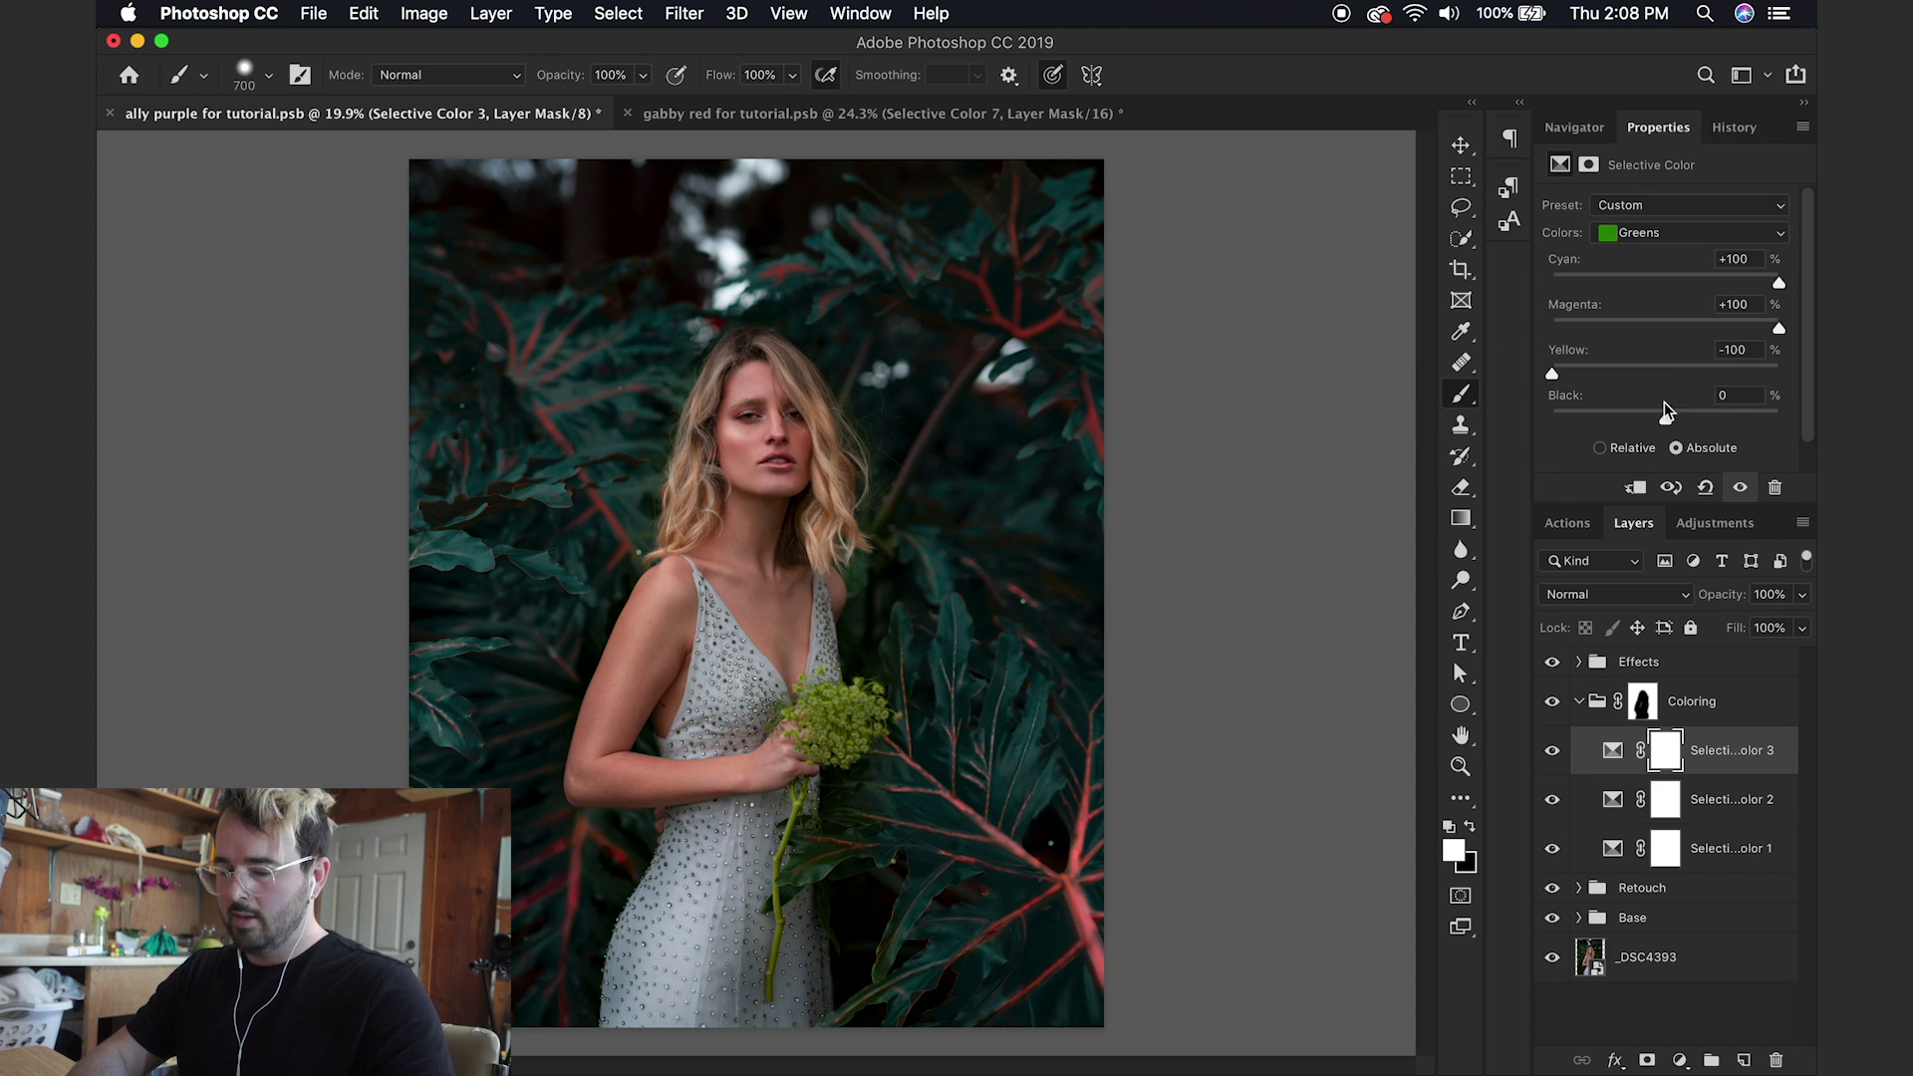
Step: Set its Cyans to Cyan +21, Magenta +100, Yellow −82, turning the foliage blue
left_click(1694, 234)
left_click(1682, 251)
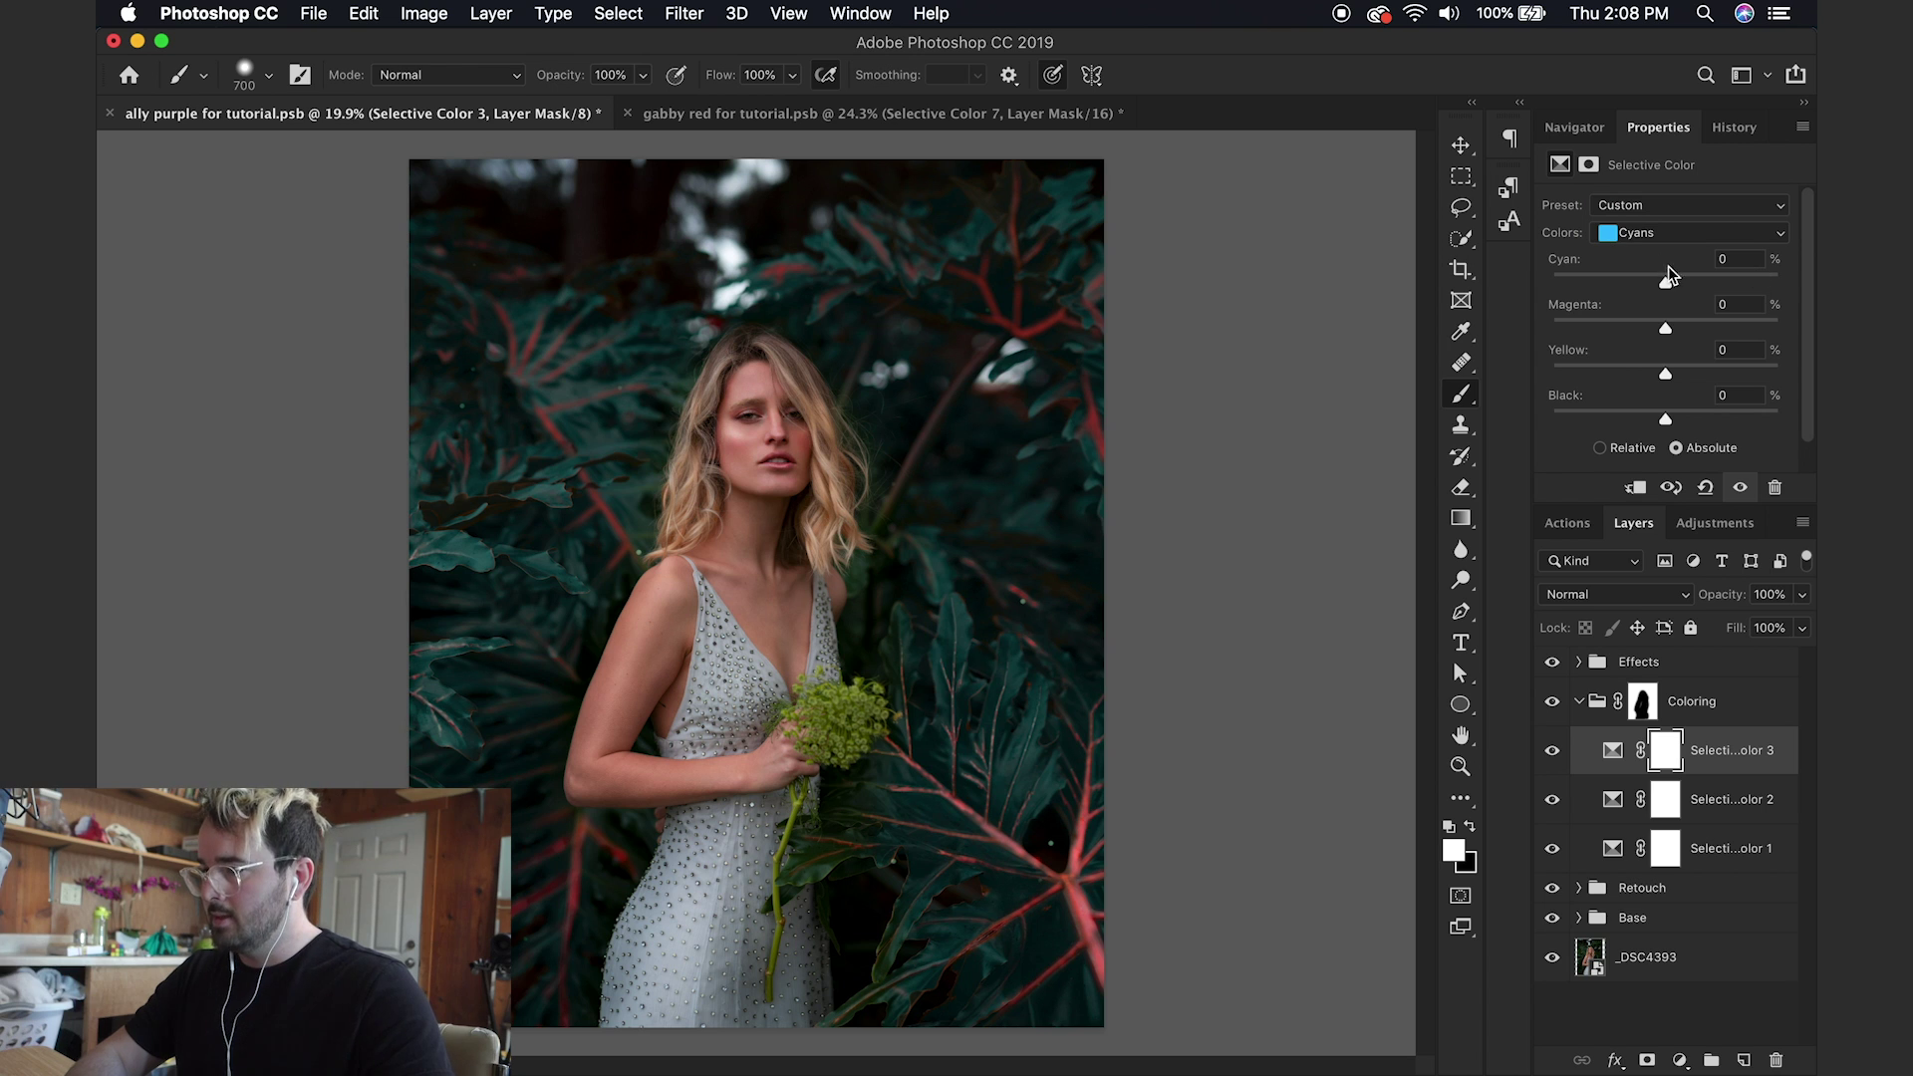
left_click_drag(1668, 267, 1687, 279)
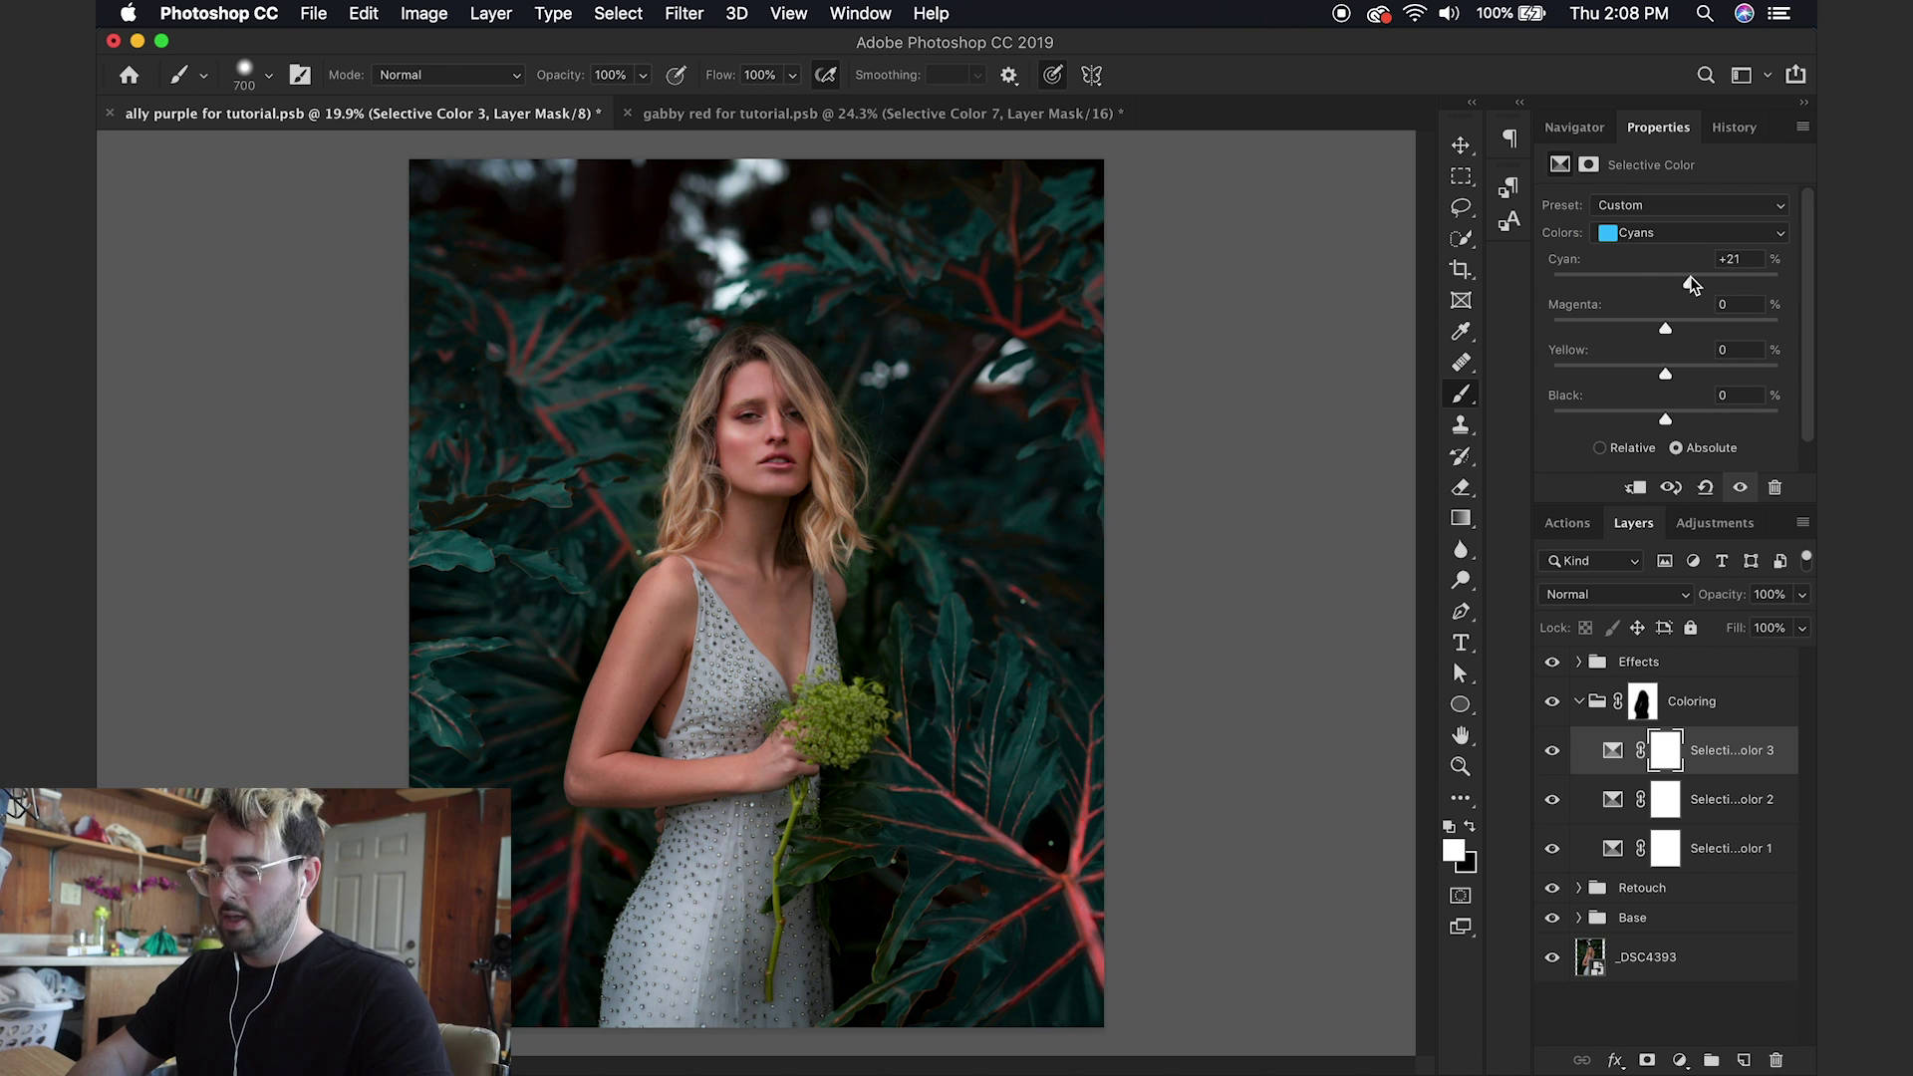
left_click_drag(1665, 329, 1807, 324)
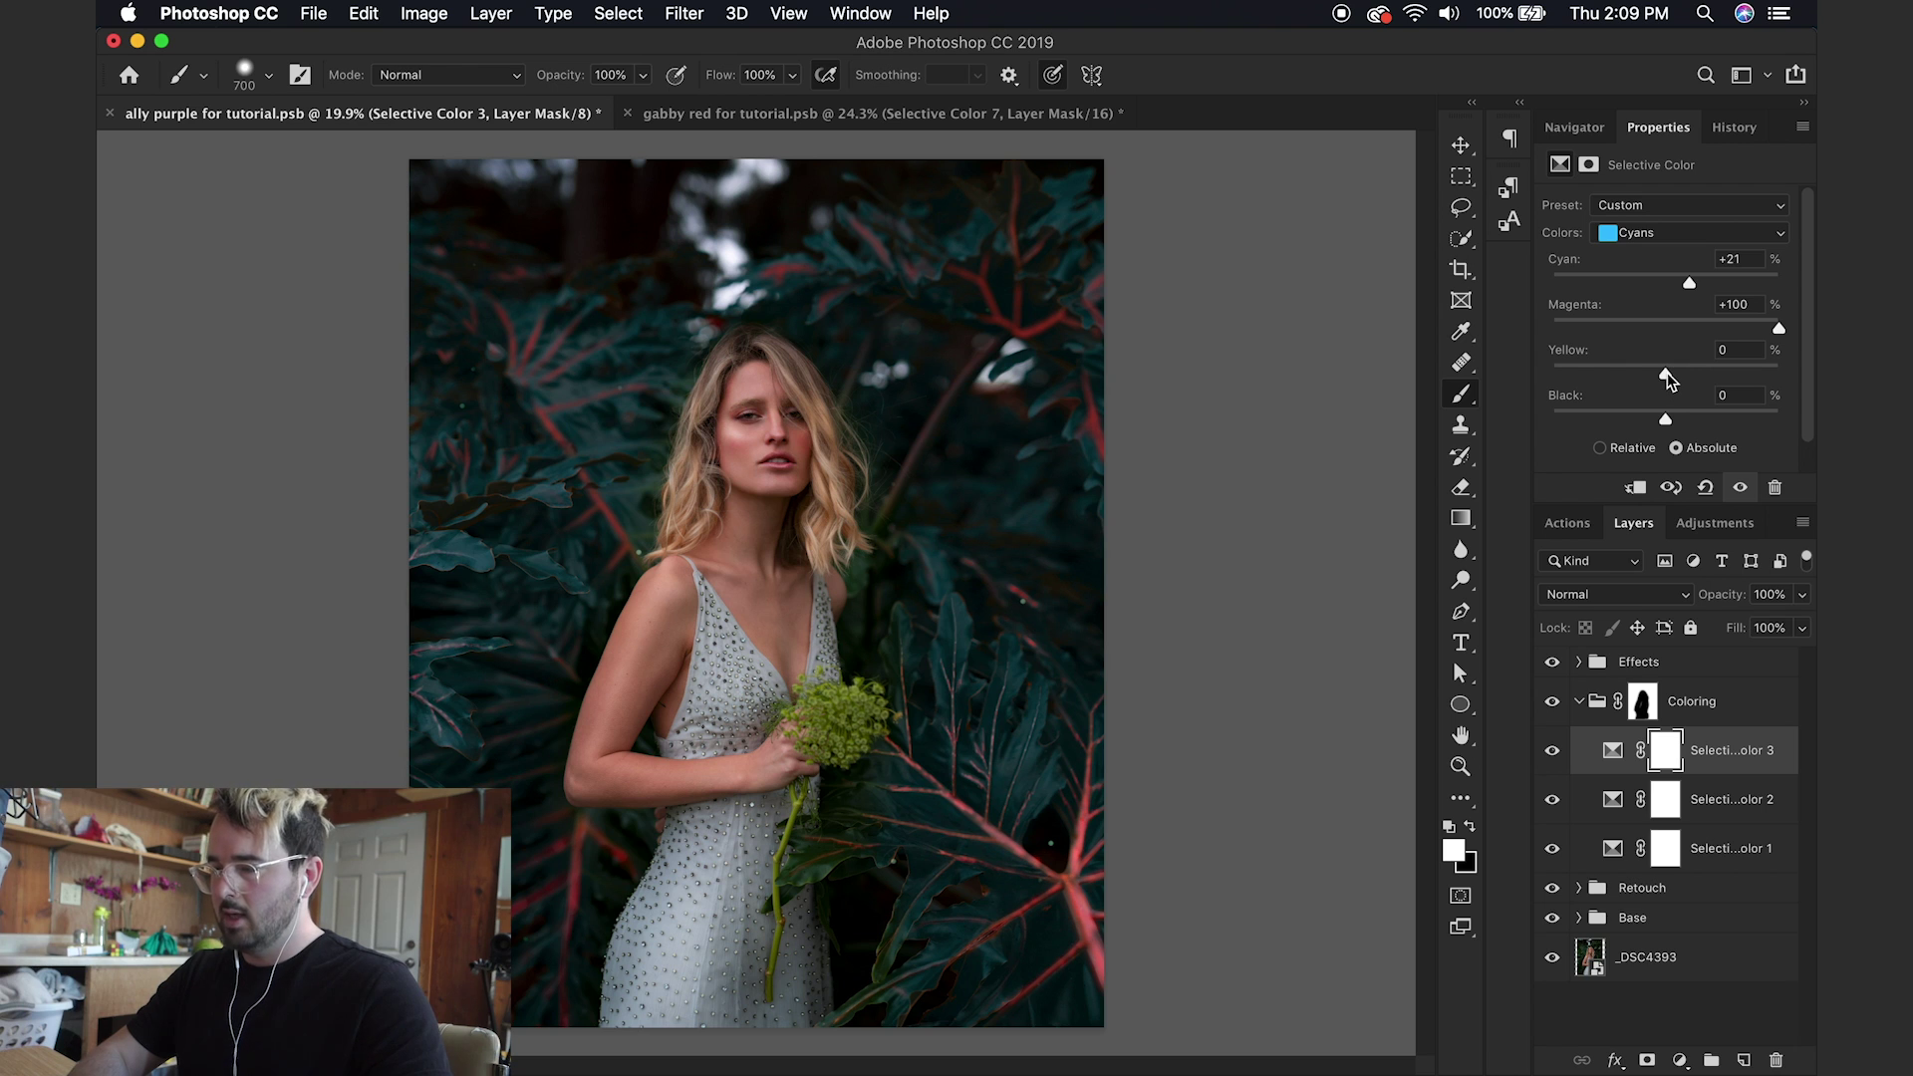
left_click_drag(1665, 373, 1573, 376)
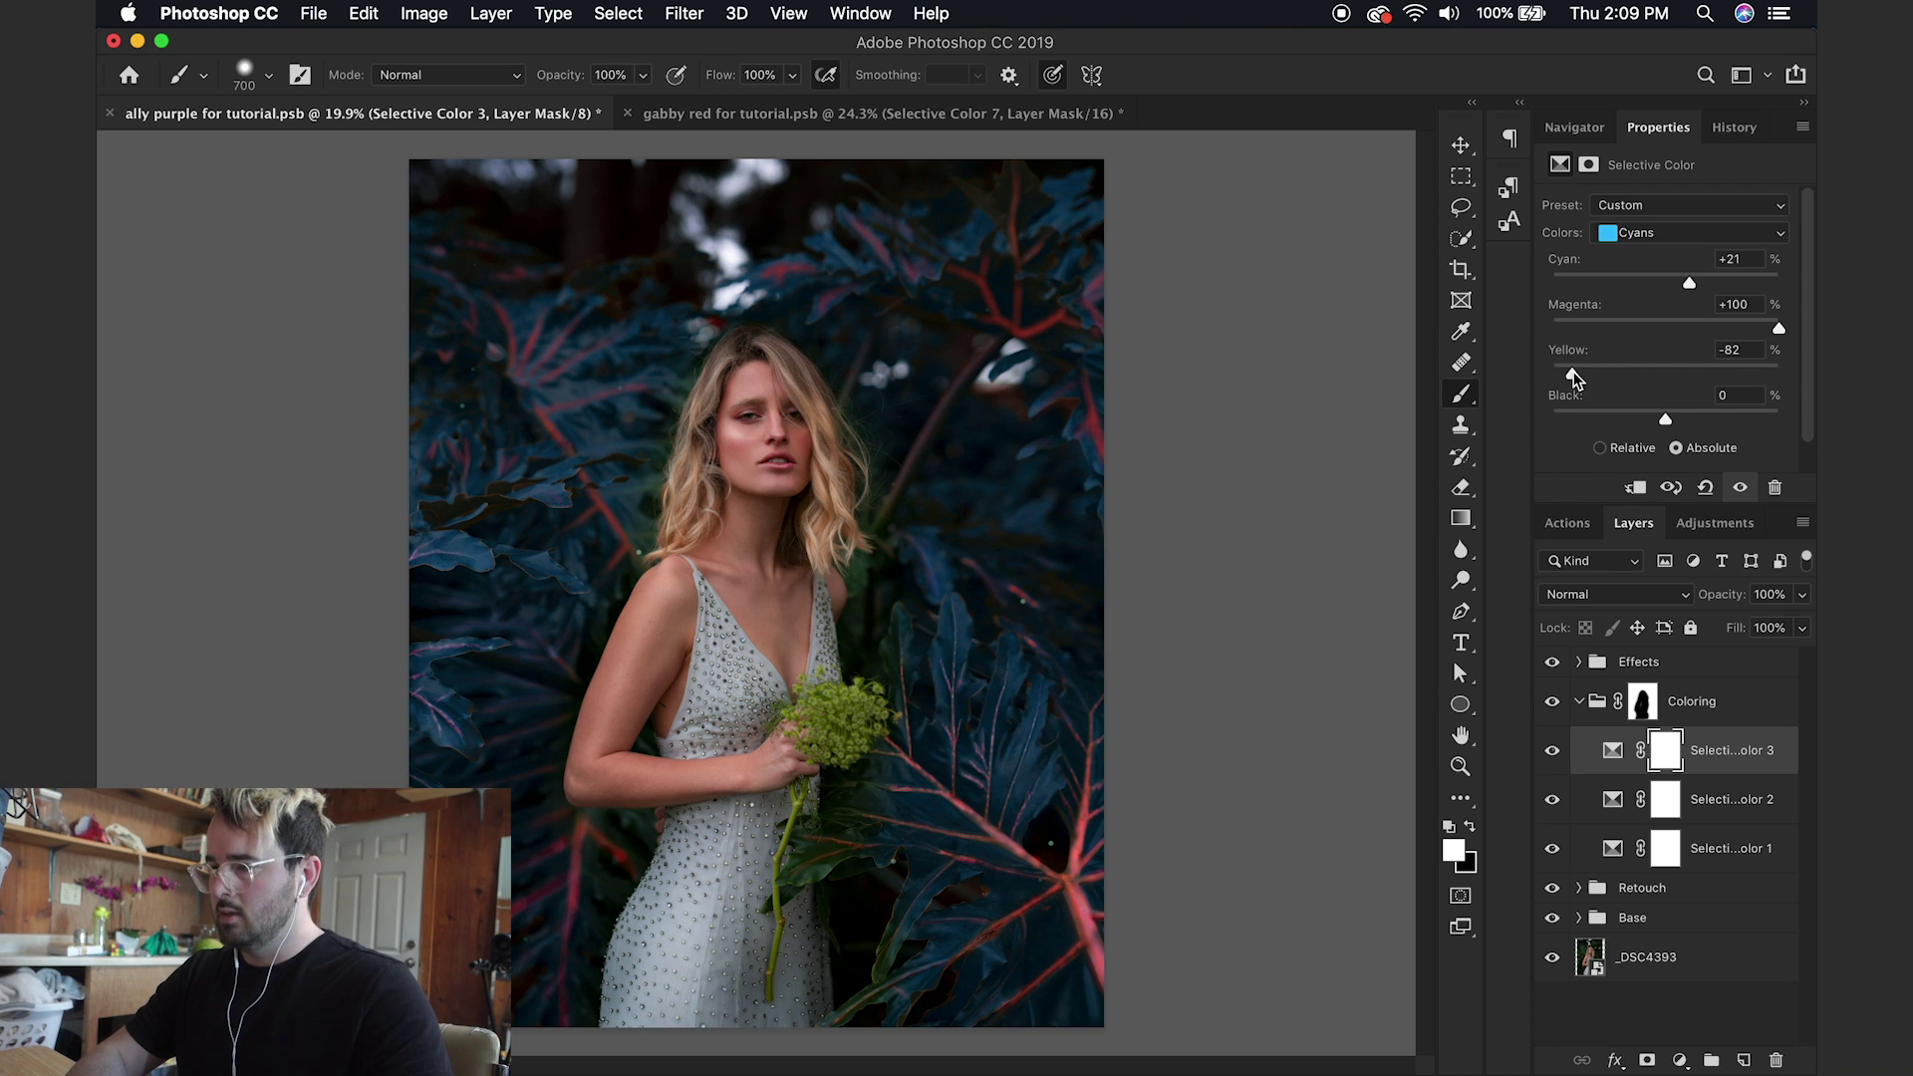
left_click(1642, 703)
Step: Extend the Coloring group's mask over the model's hair edge so it stays uncoloured
key("backslash")
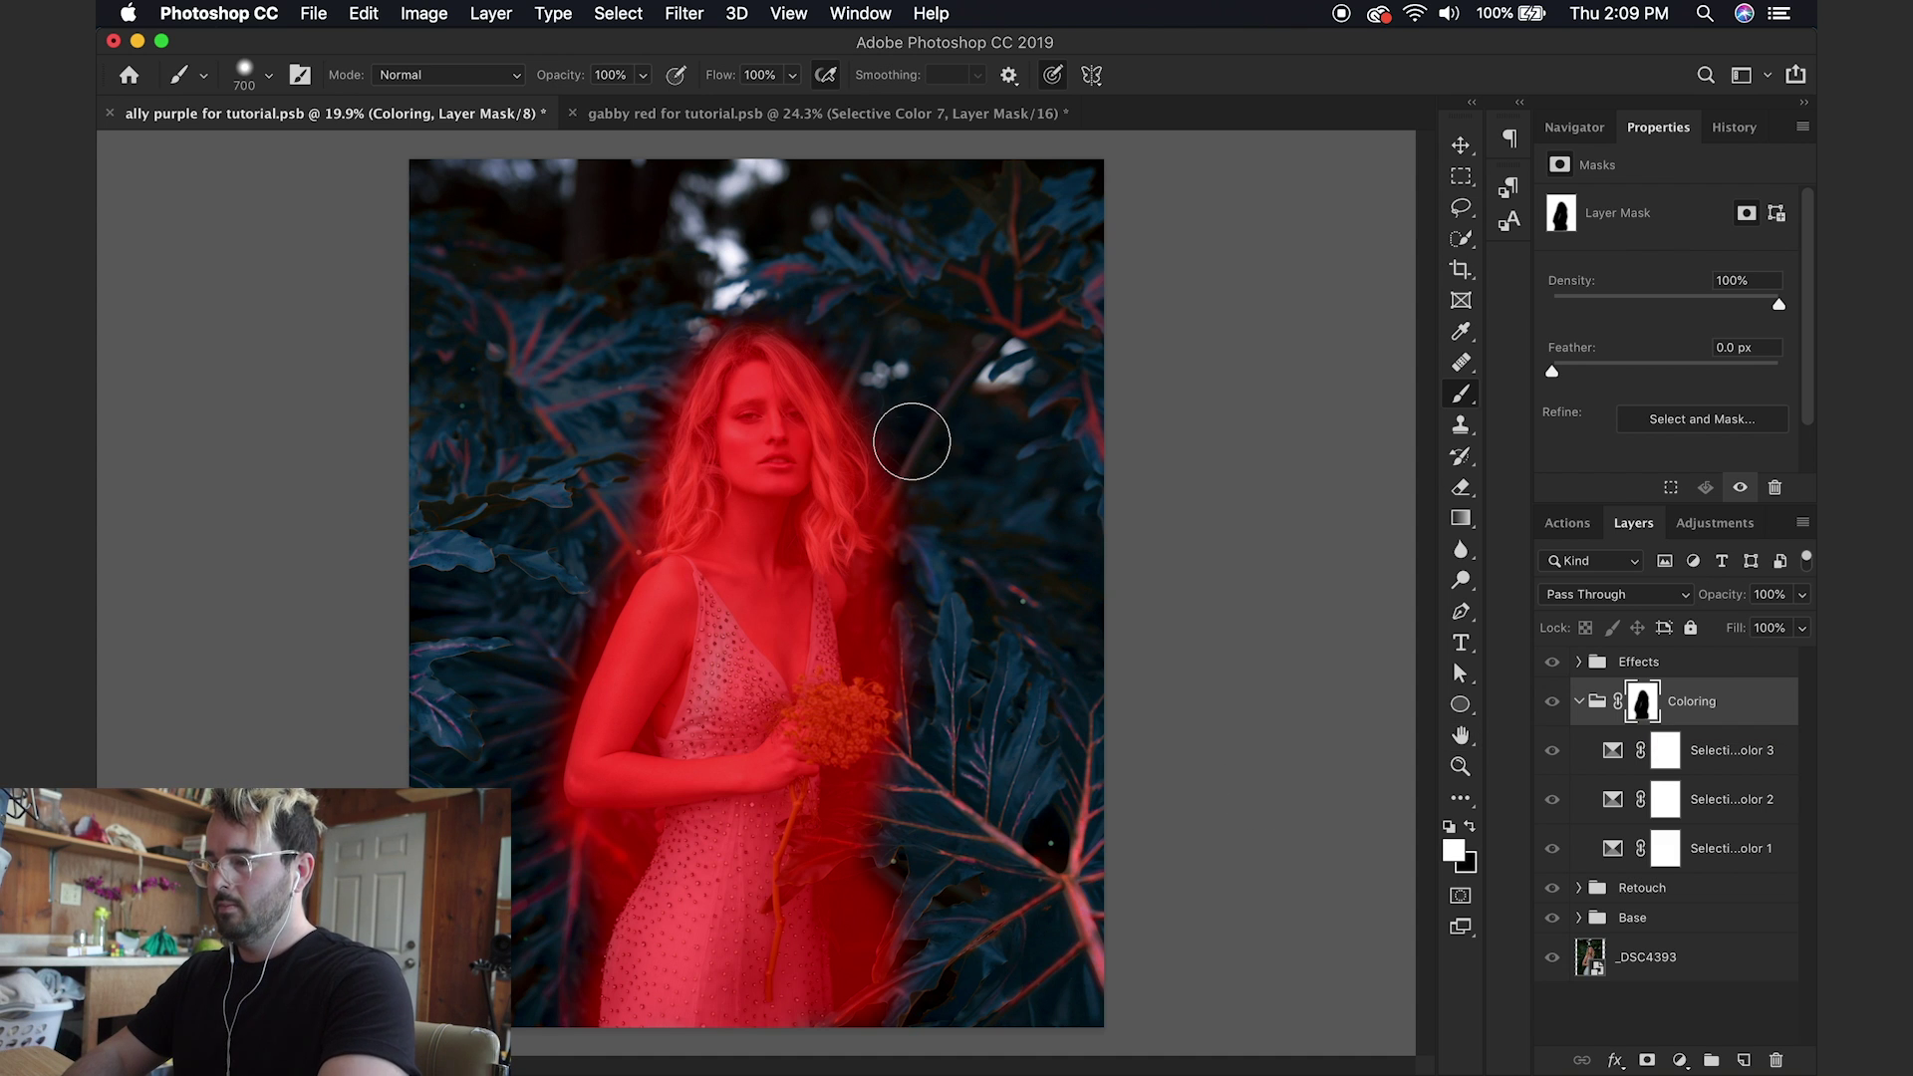
key("bracketright")
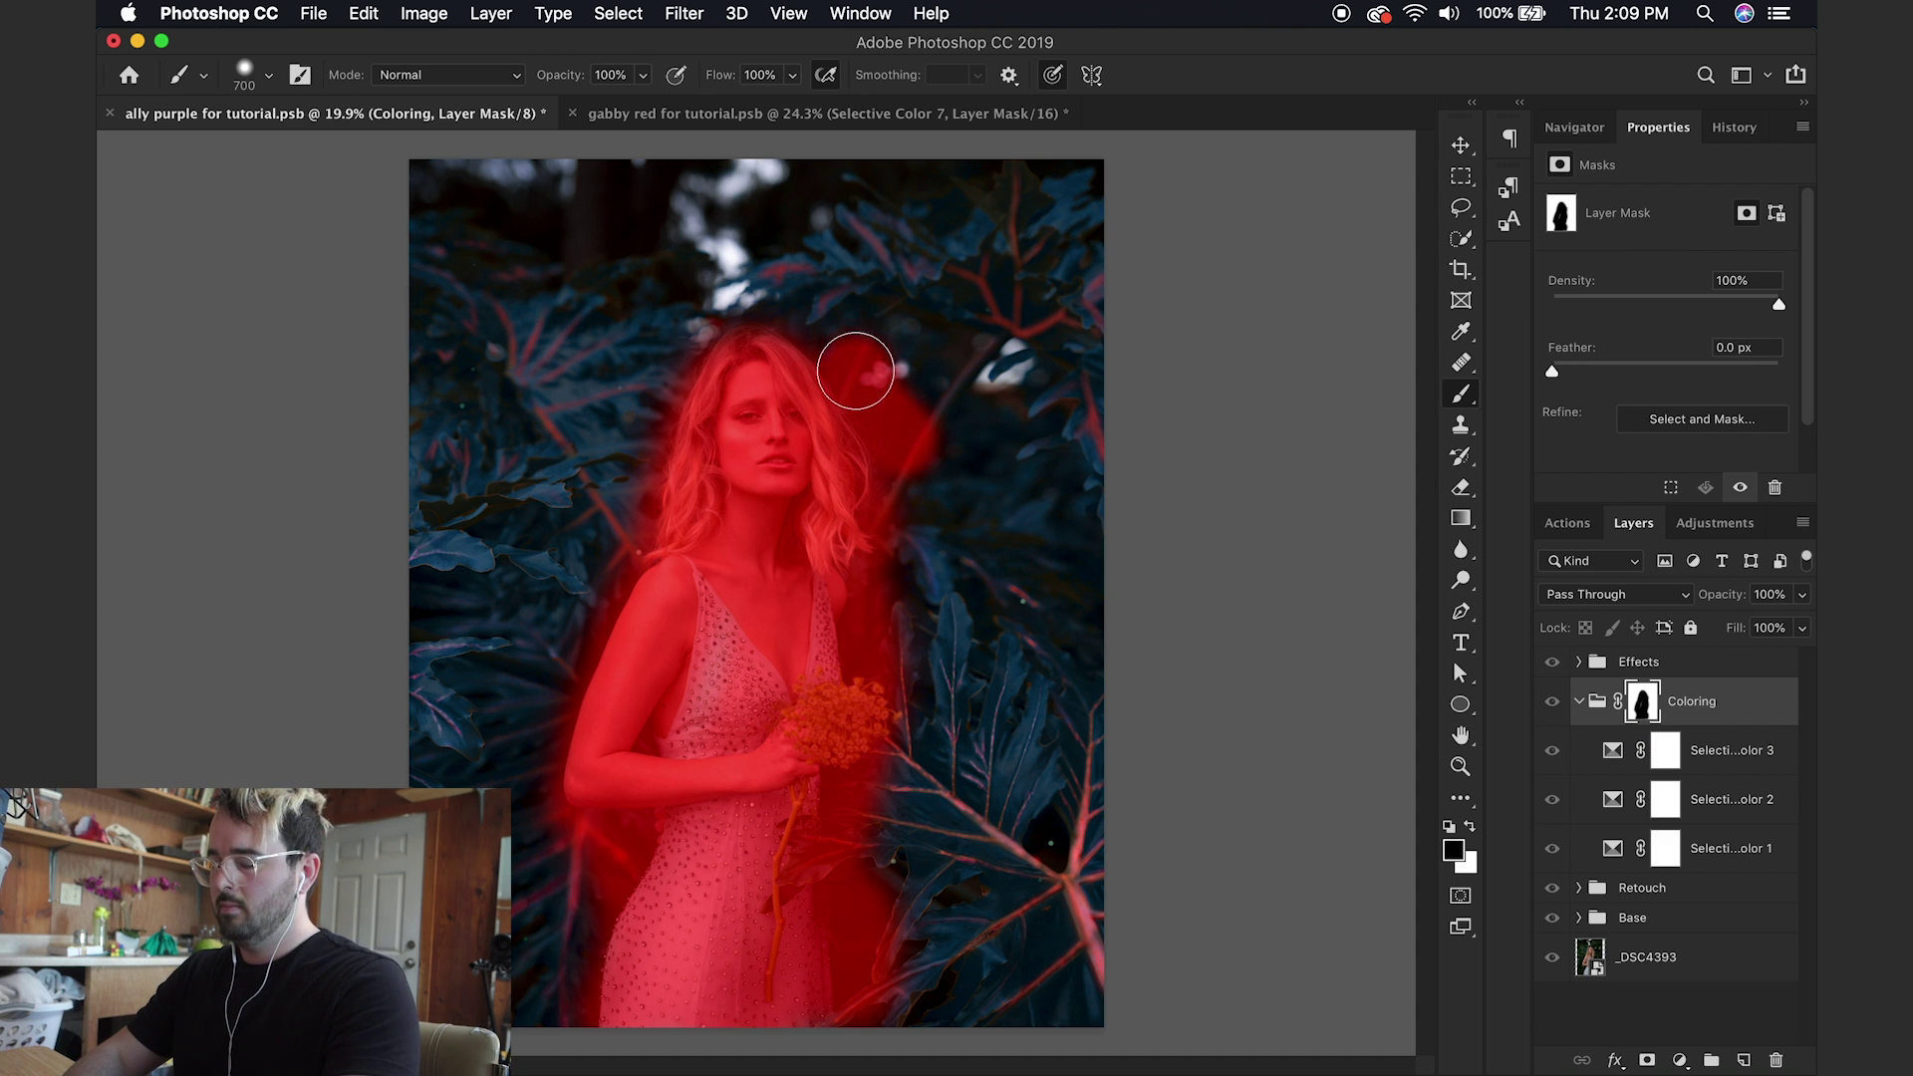
key("backslash")
key("x")
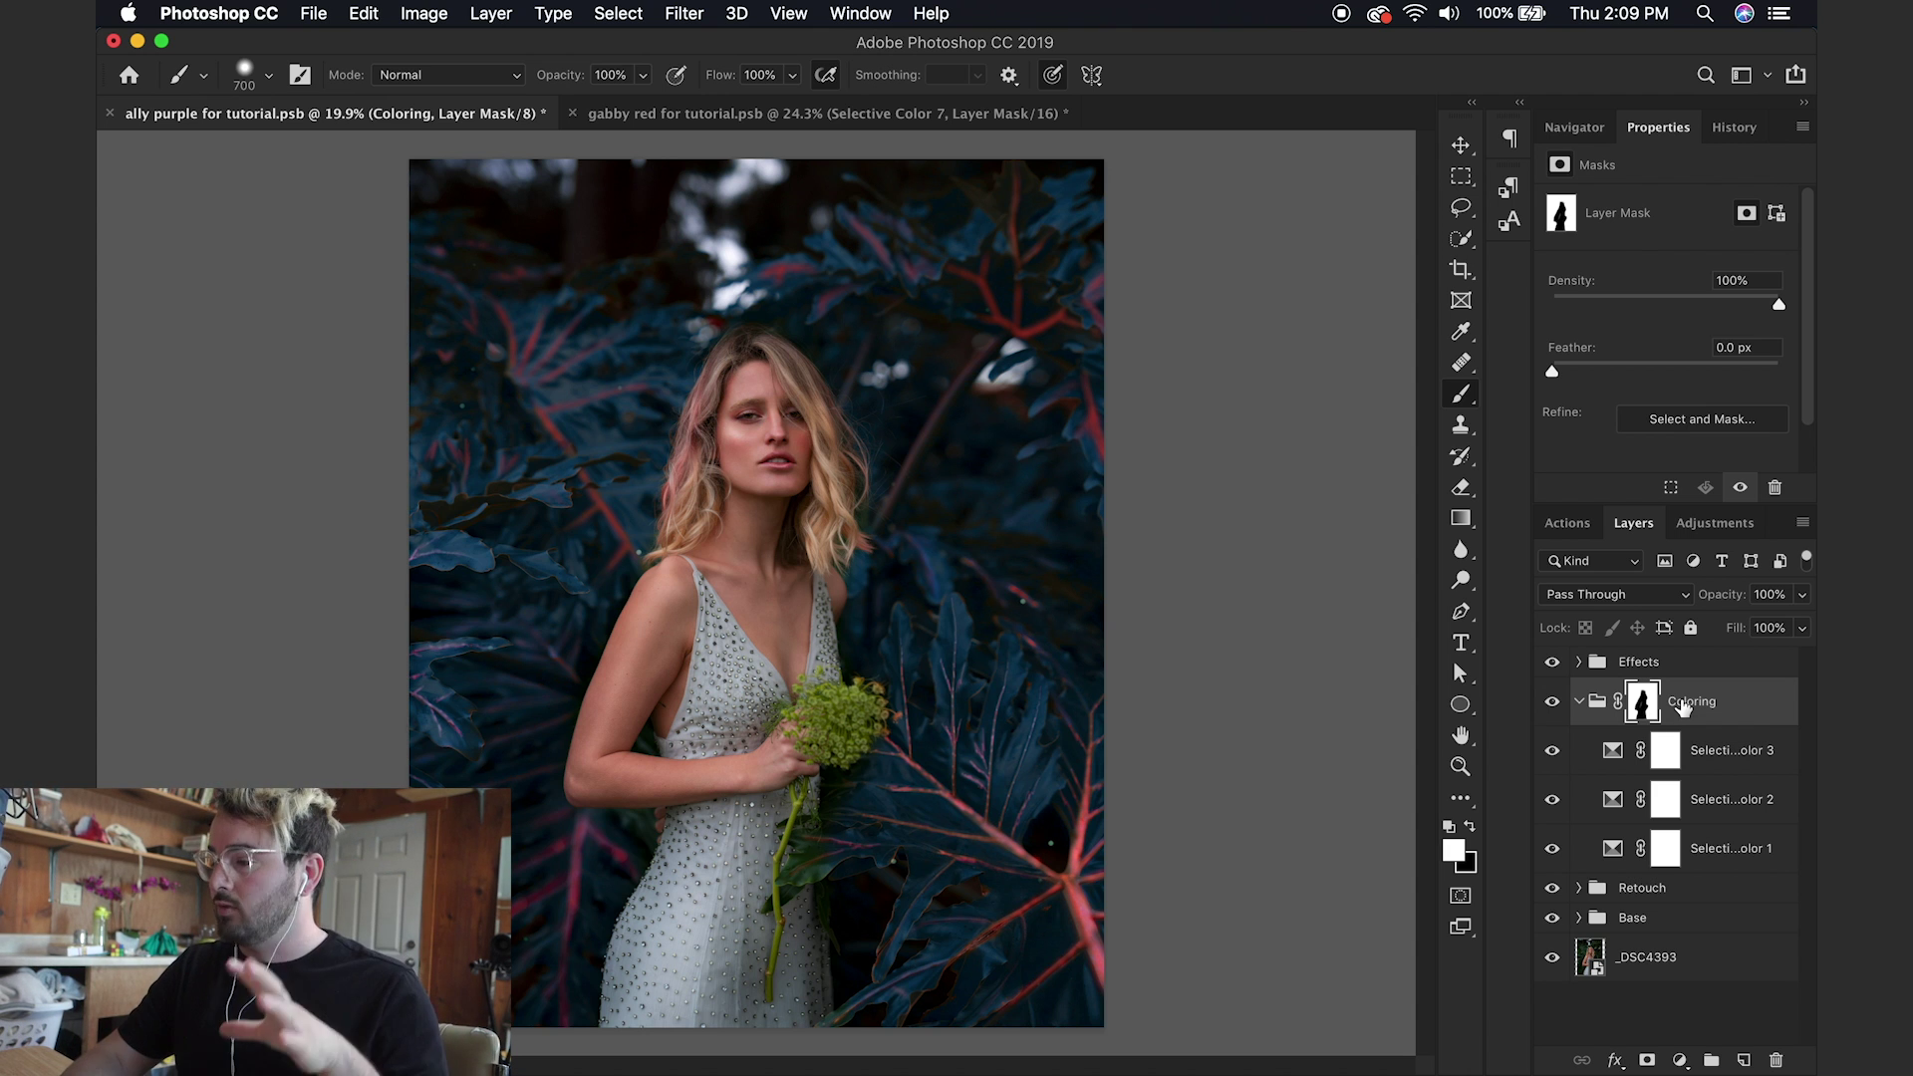
left_click(1709, 764)
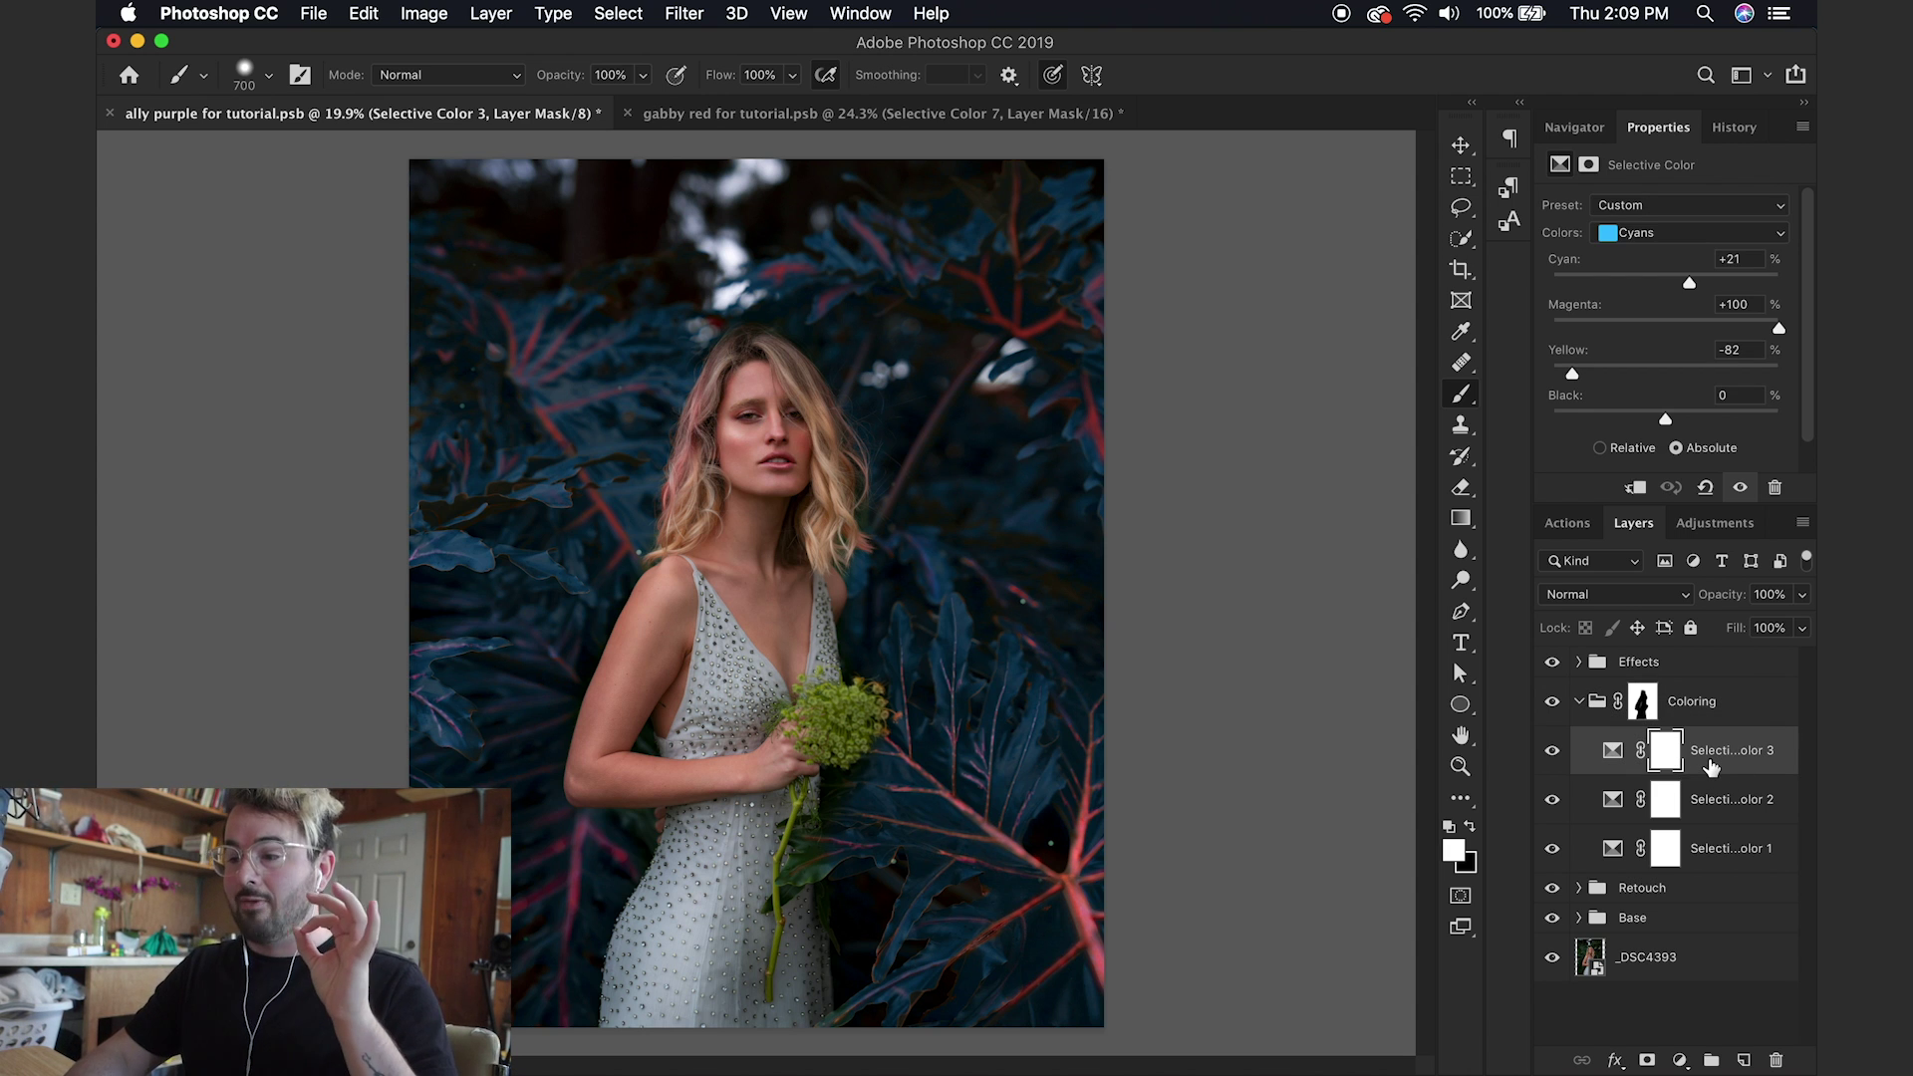
Step: Add a fourth Selective Color layer with every Greens slider at +100
left_click(1680, 1060)
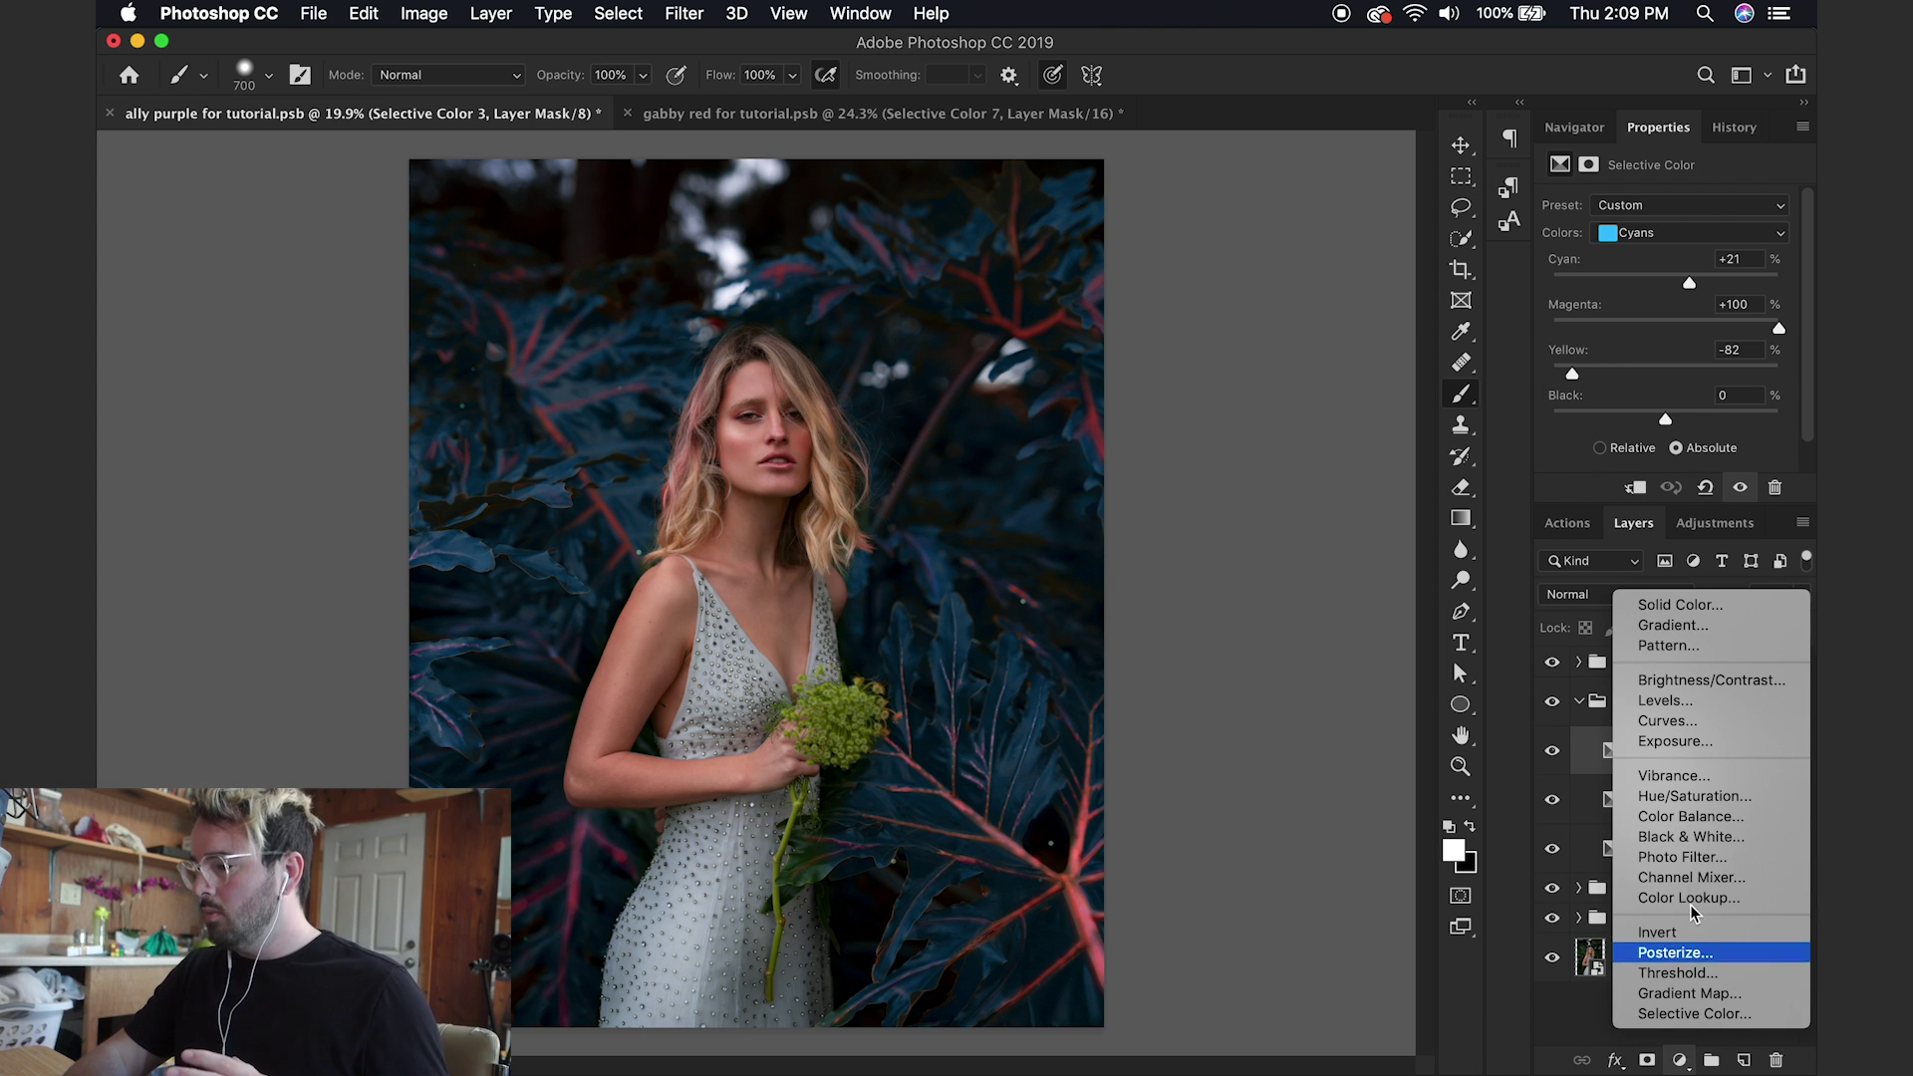
left_click(1698, 1018)
left_click(1672, 235)
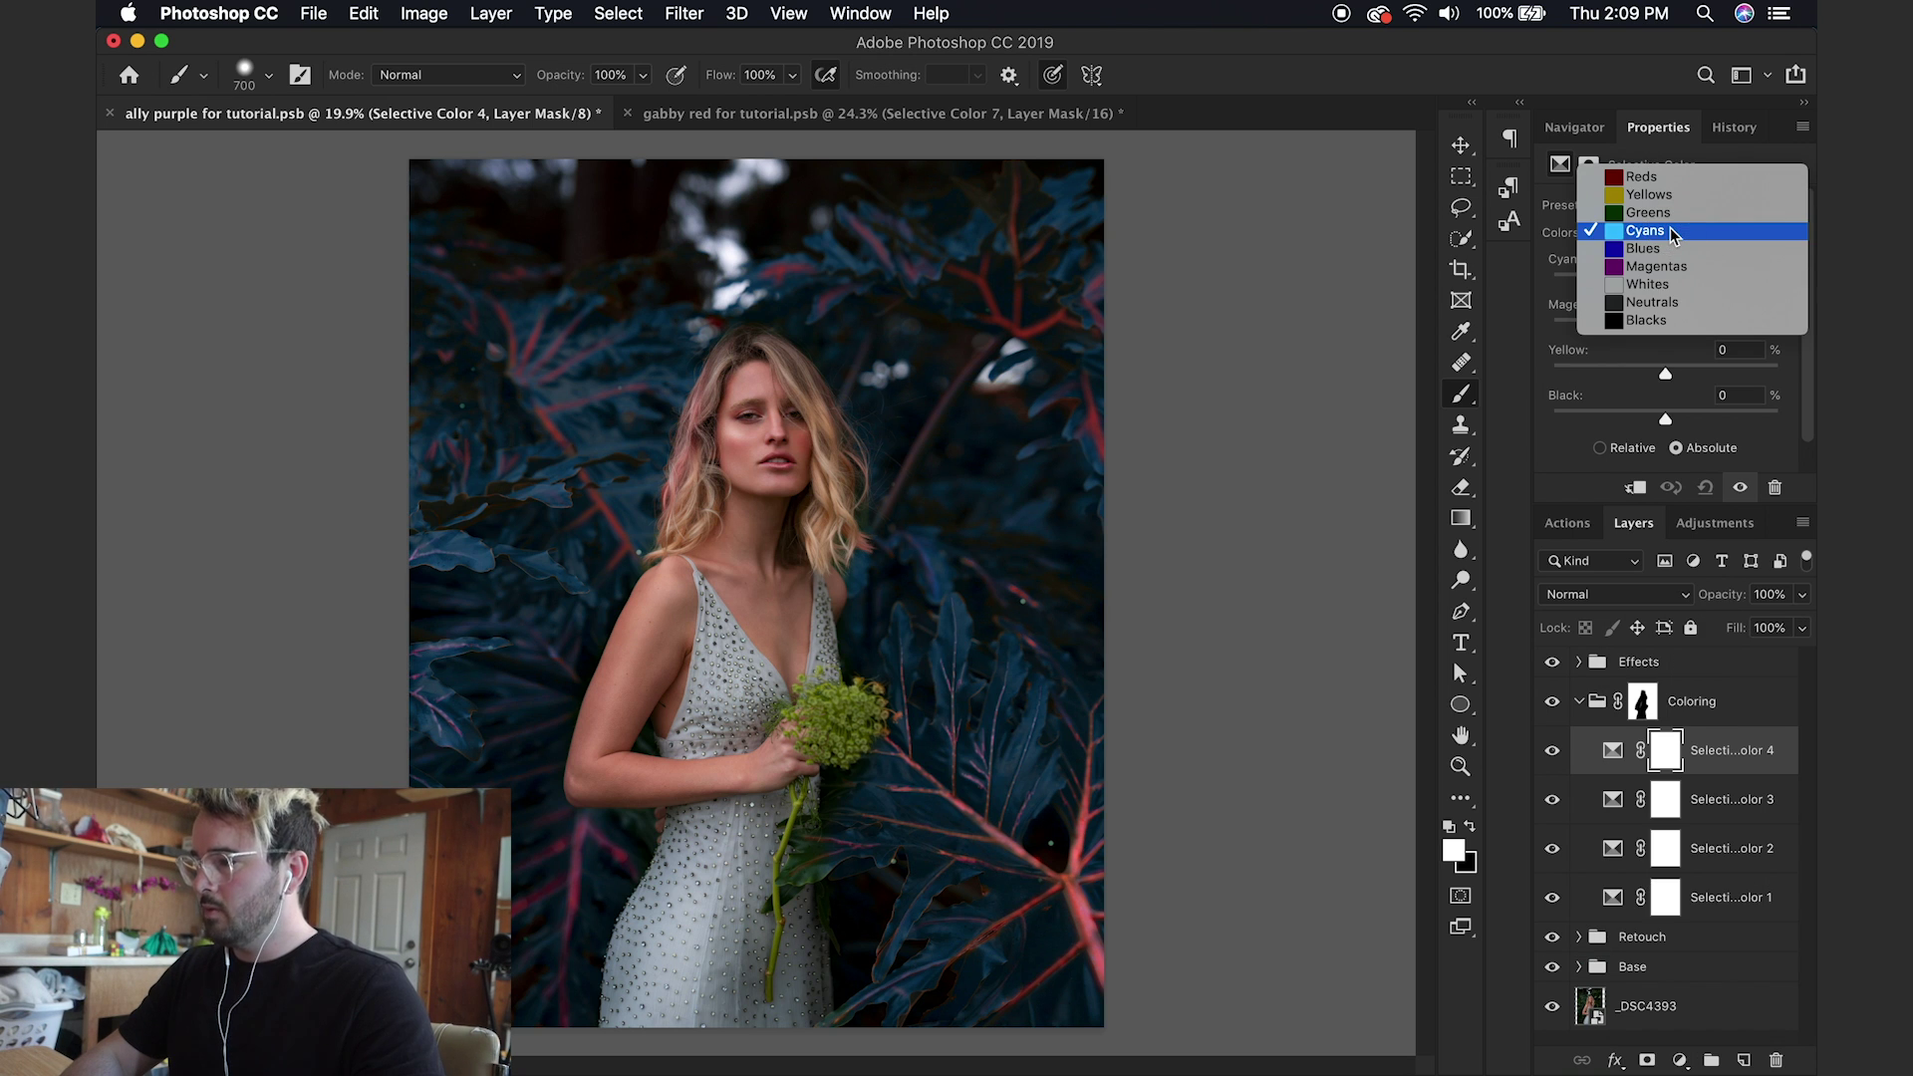
left_click(1674, 212)
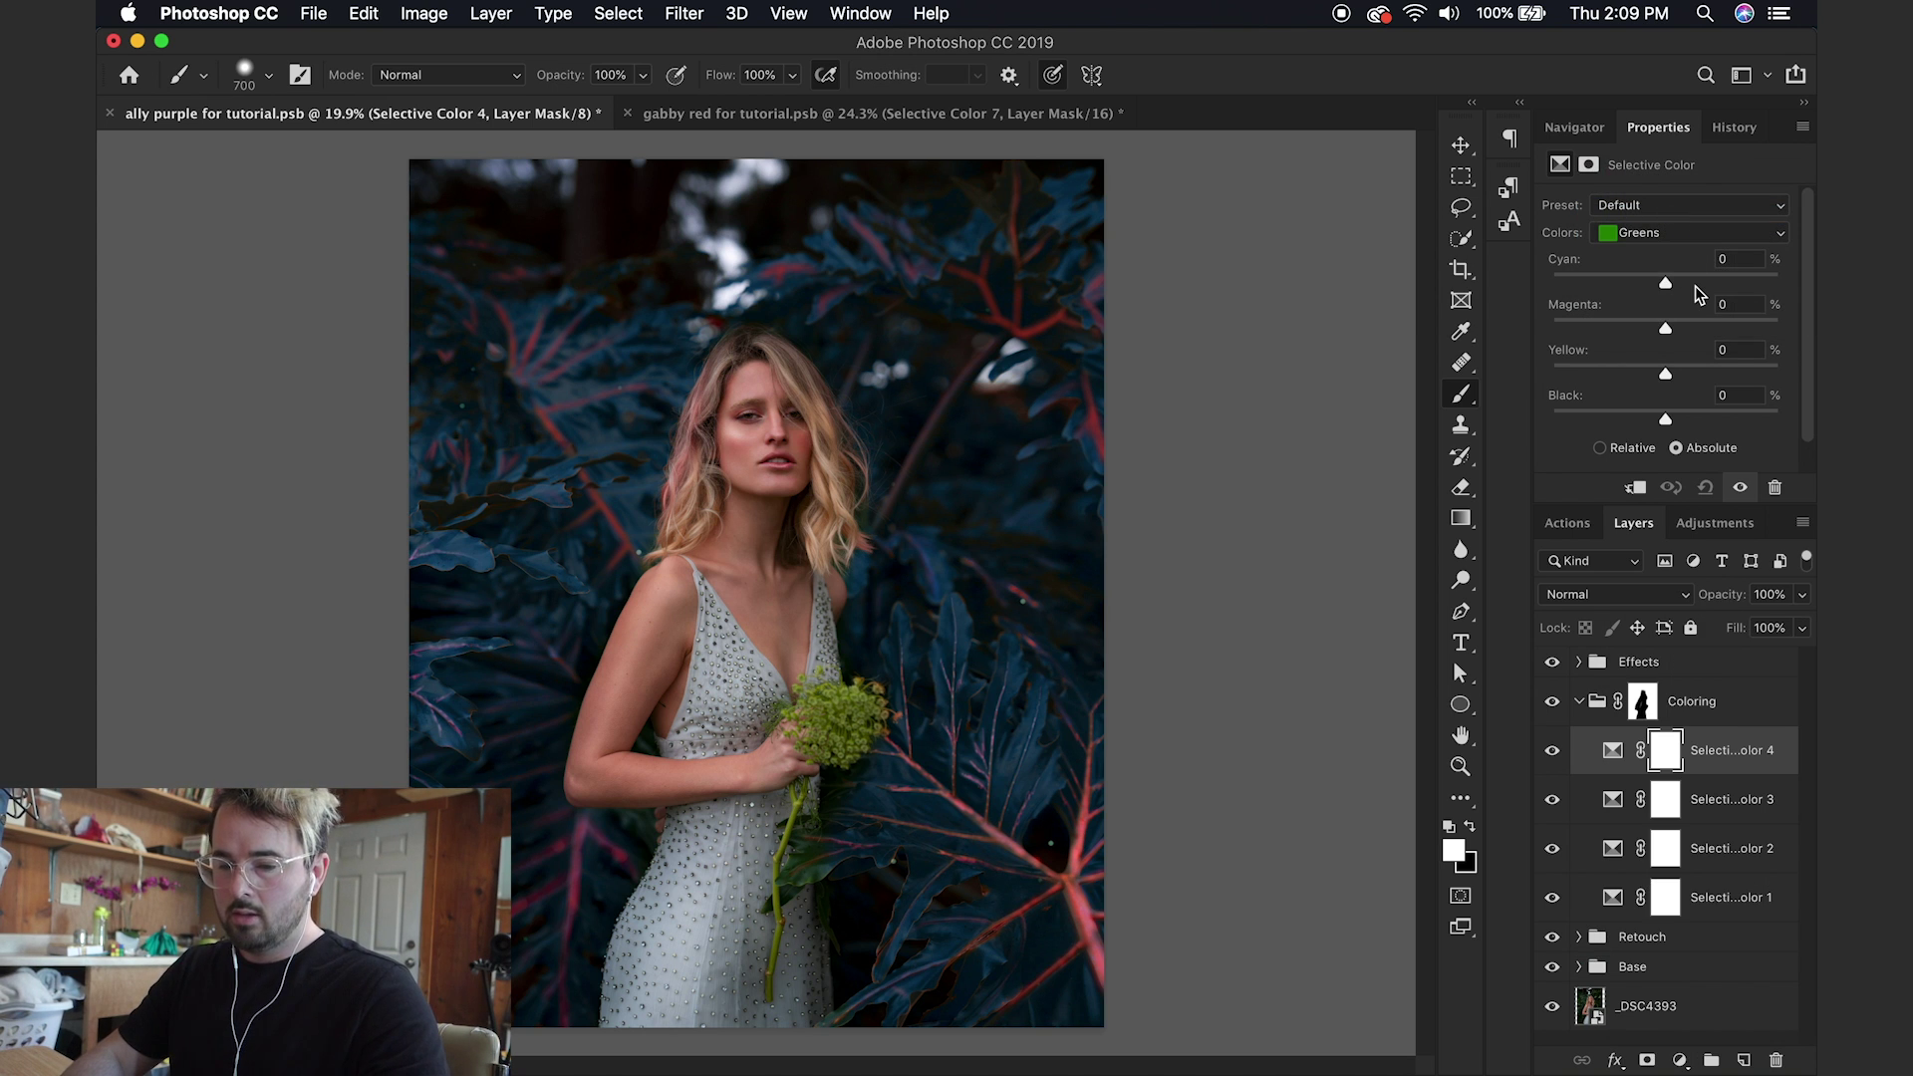
left_click_drag(1701, 288, 1788, 284)
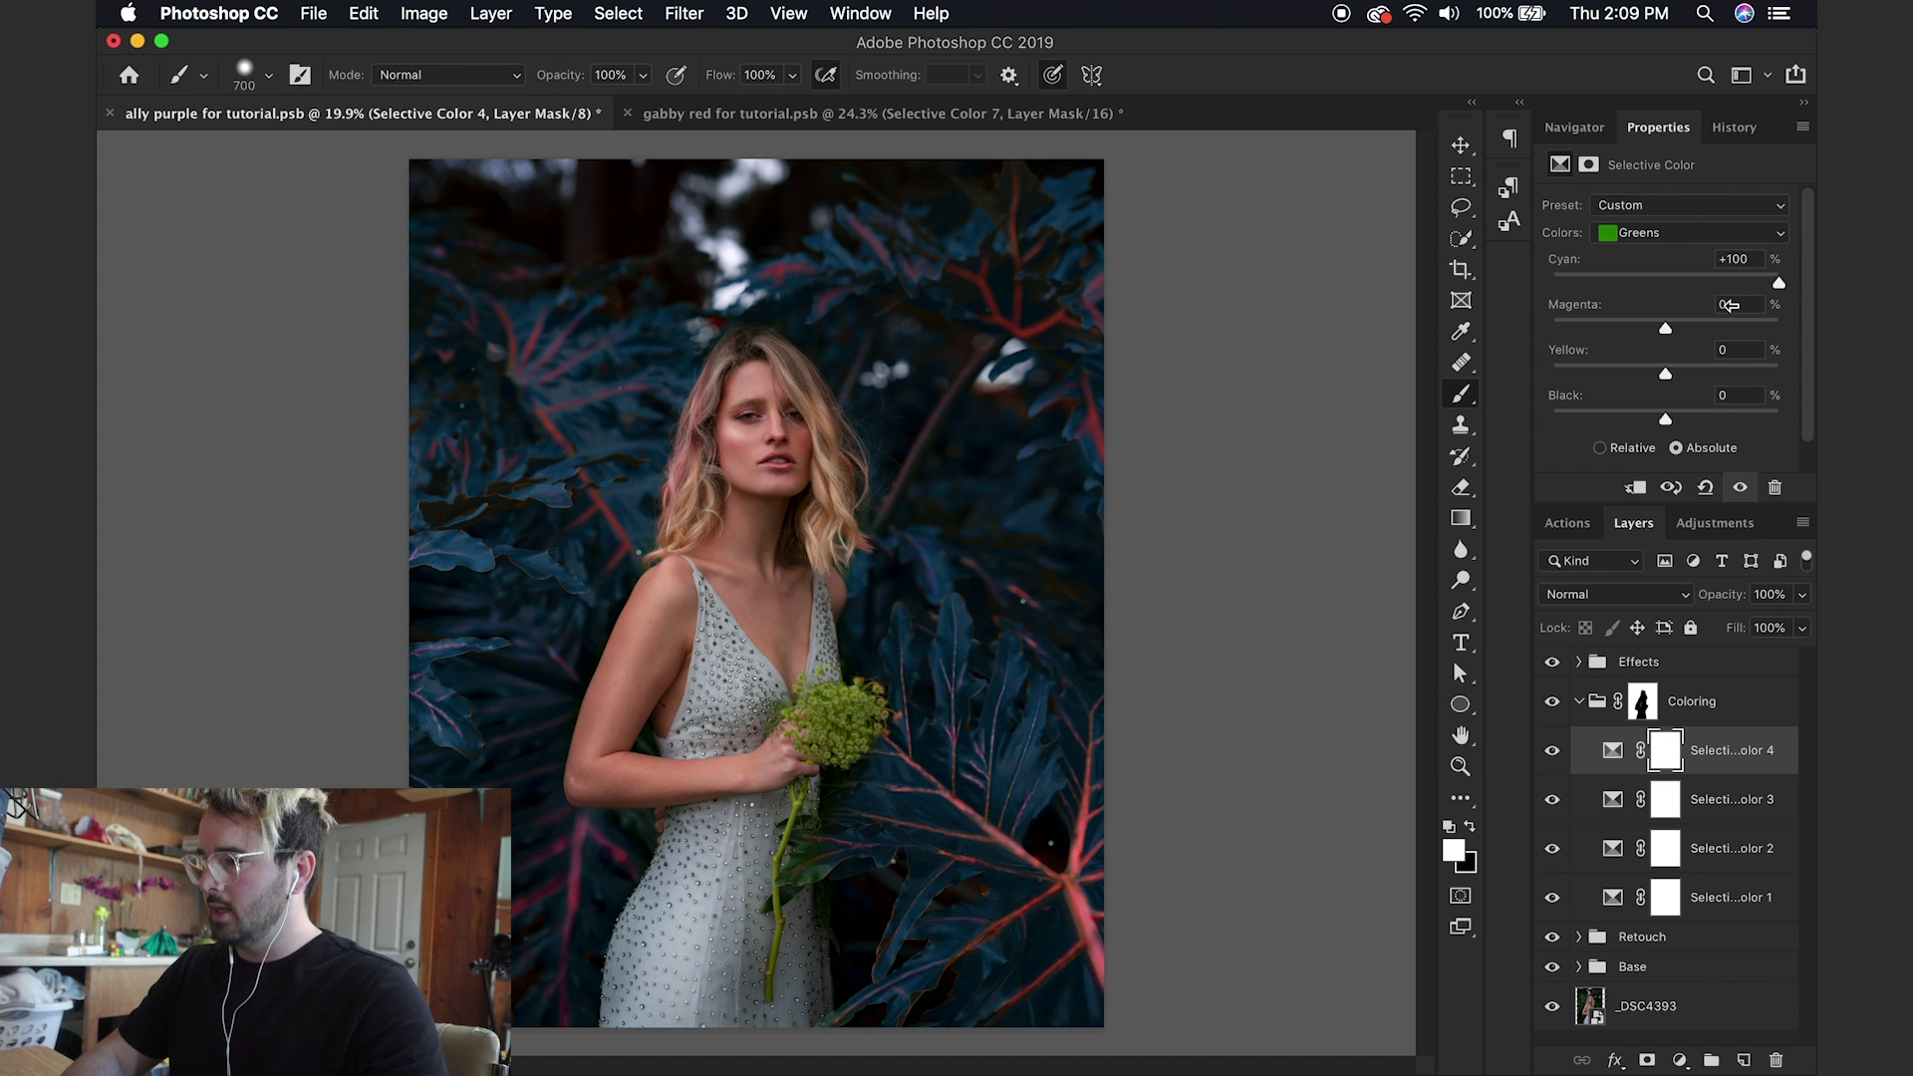
left_click_drag(1665, 328, 1813, 328)
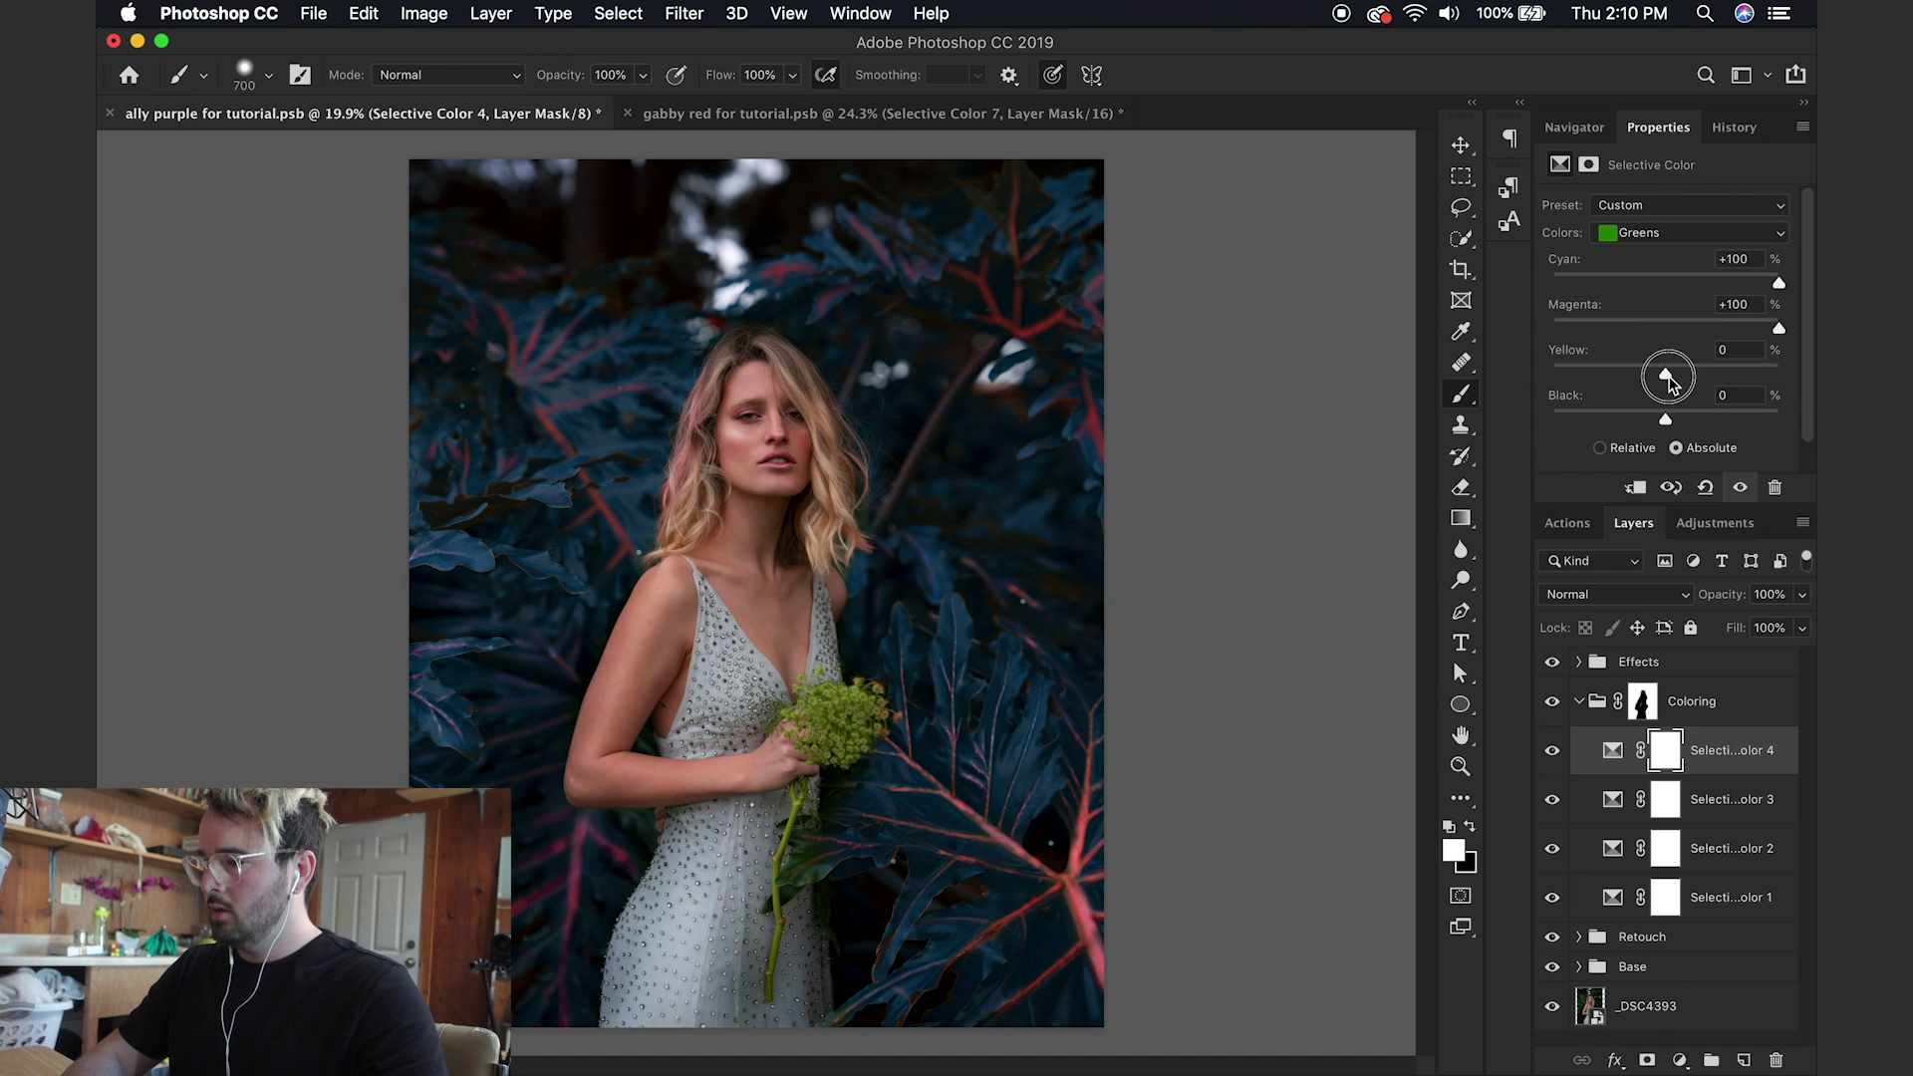
left_click_drag(1665, 375, 1814, 391)
left_click_drag(1666, 419, 1808, 420)
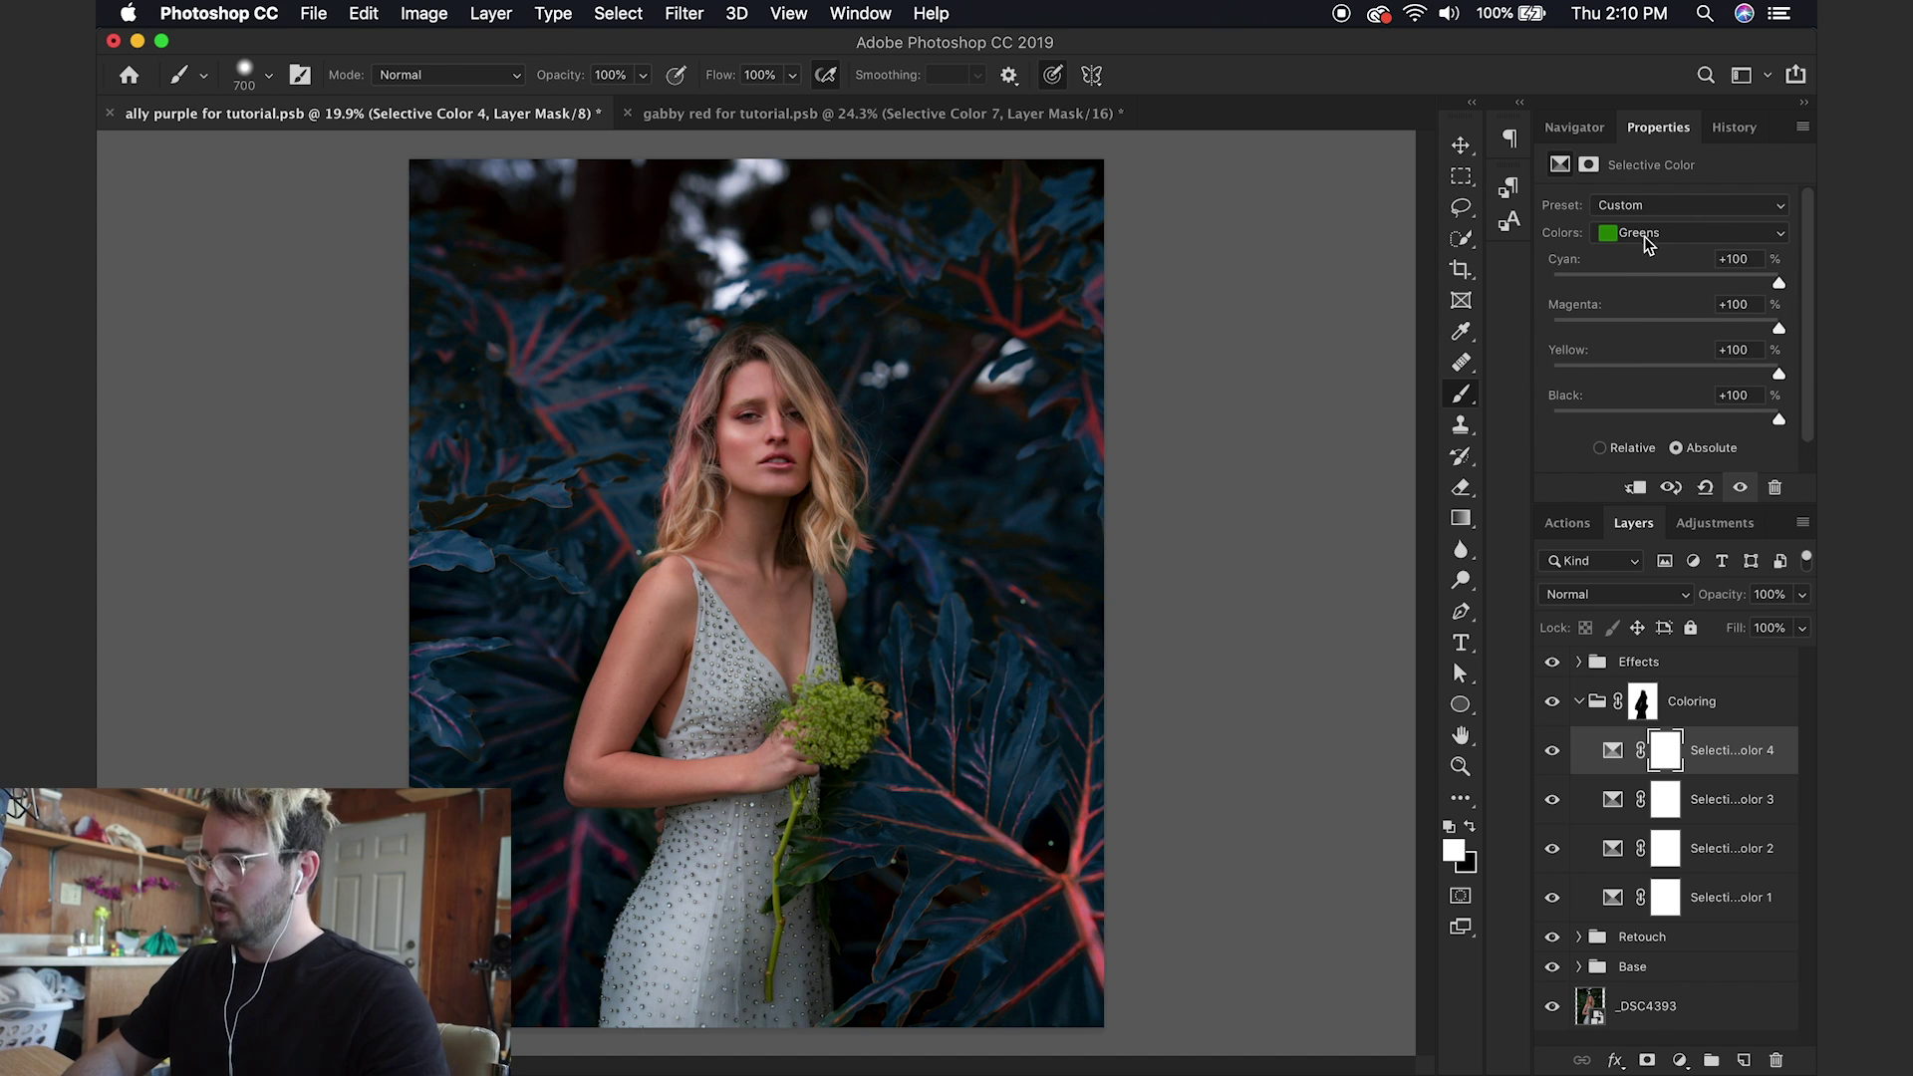
Step: Set its Blues to Cyan −94, Magenta +17, Yellow −18, Black +32 for purple foliage
left_click(1643, 239)
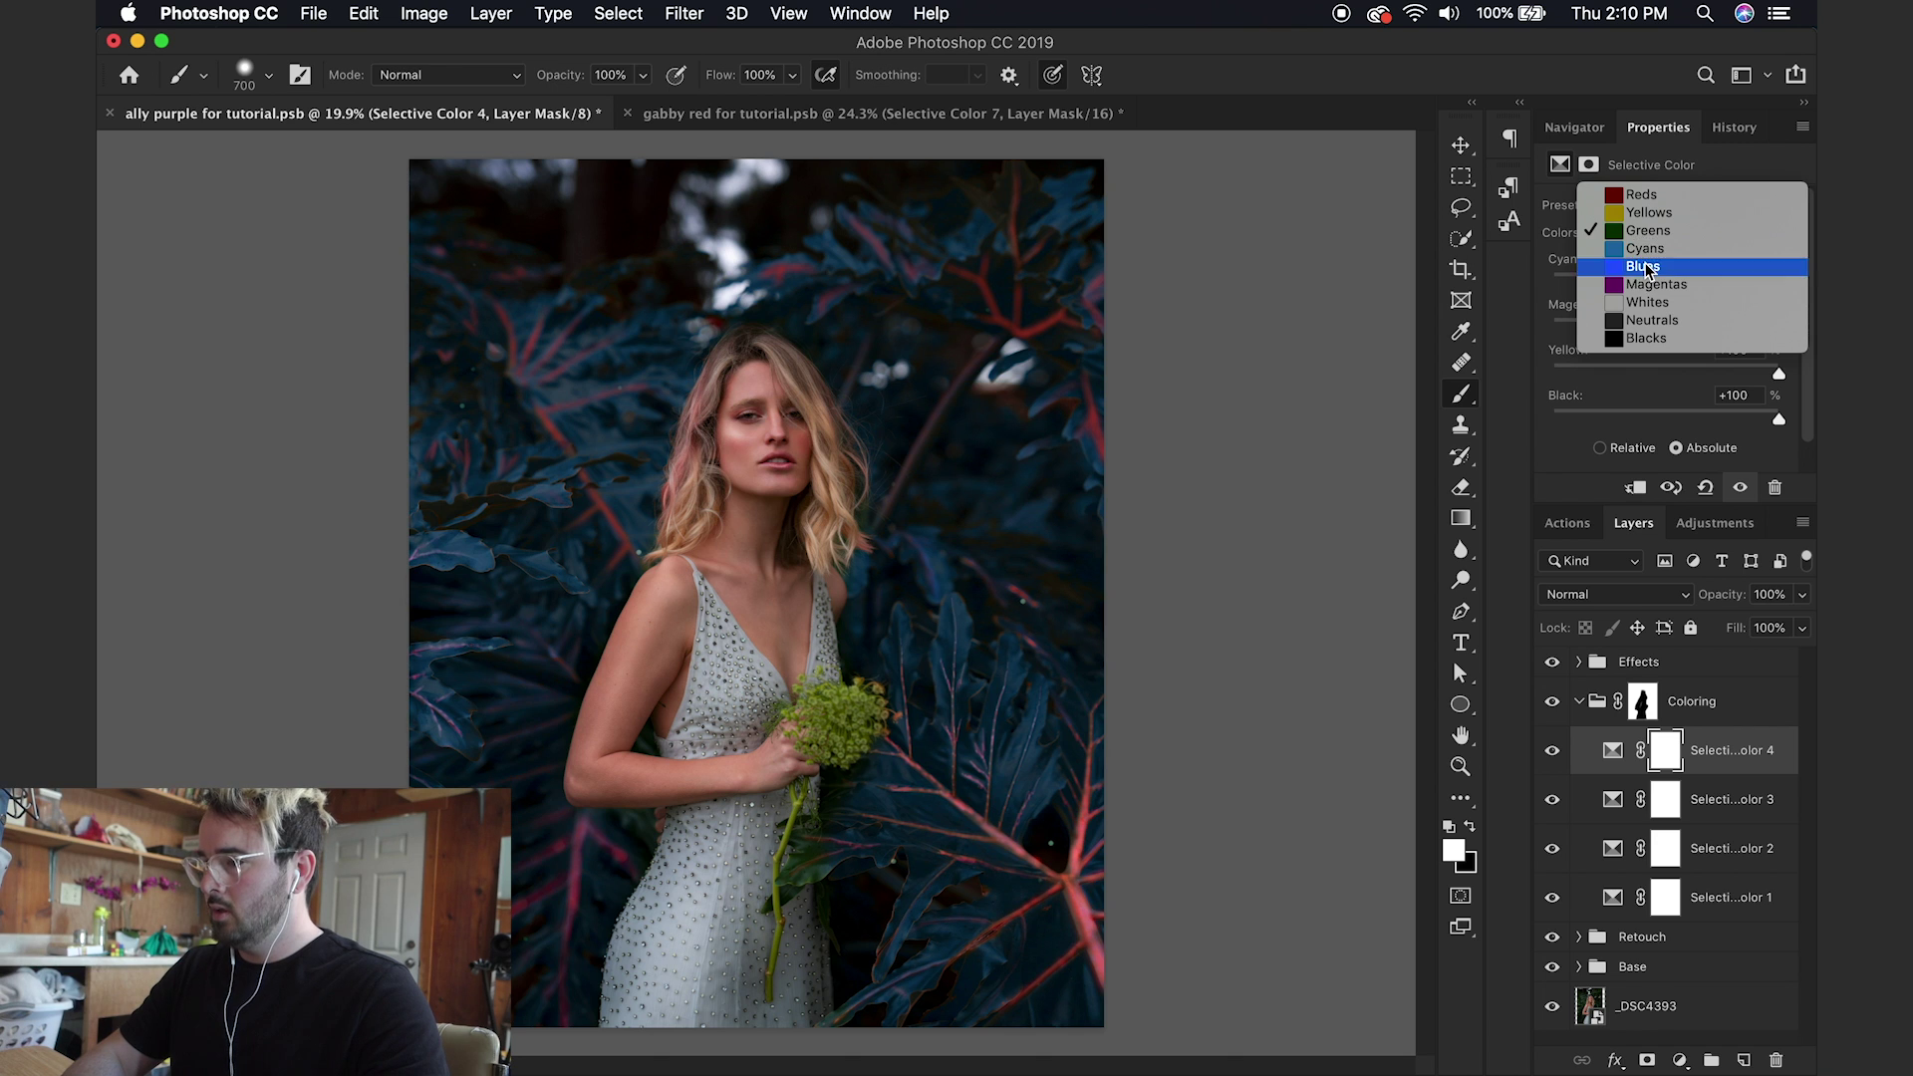
left_click(1645, 267)
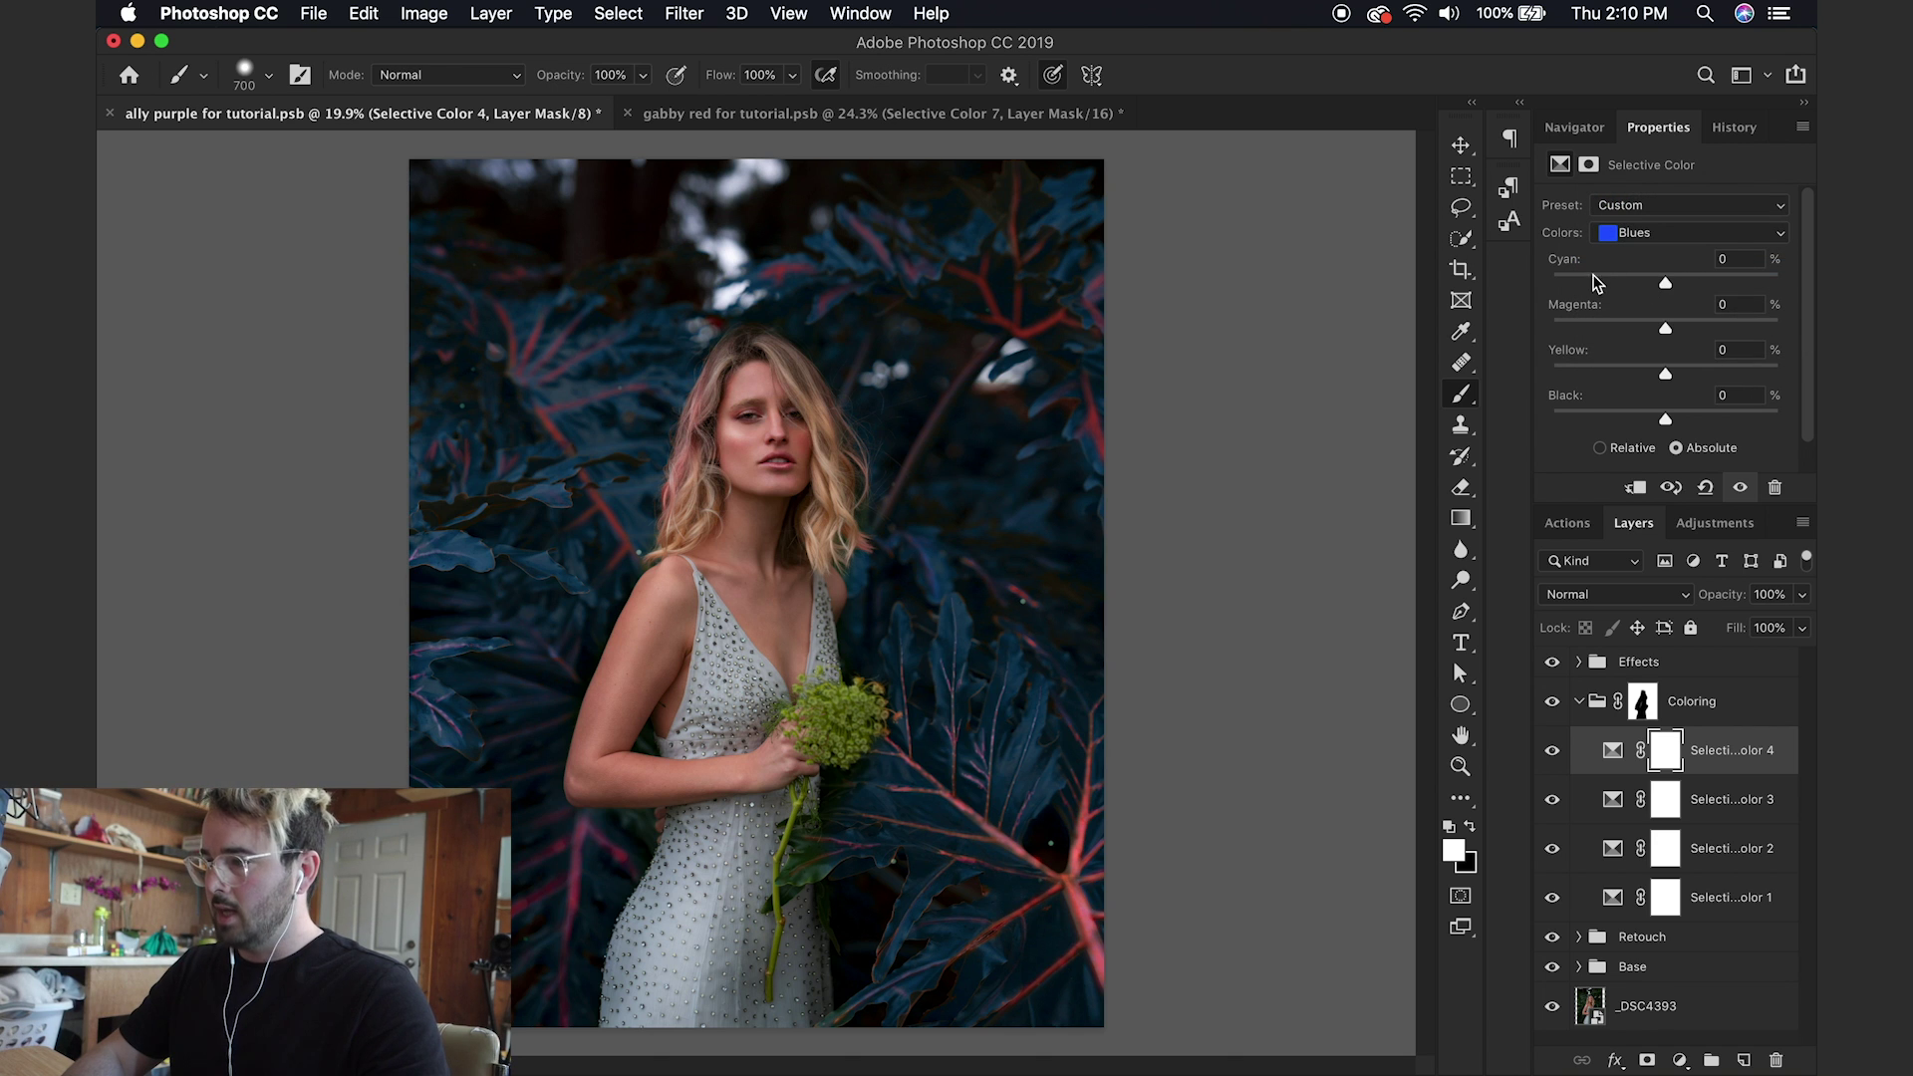
left_click_drag(1595, 282, 1559, 283)
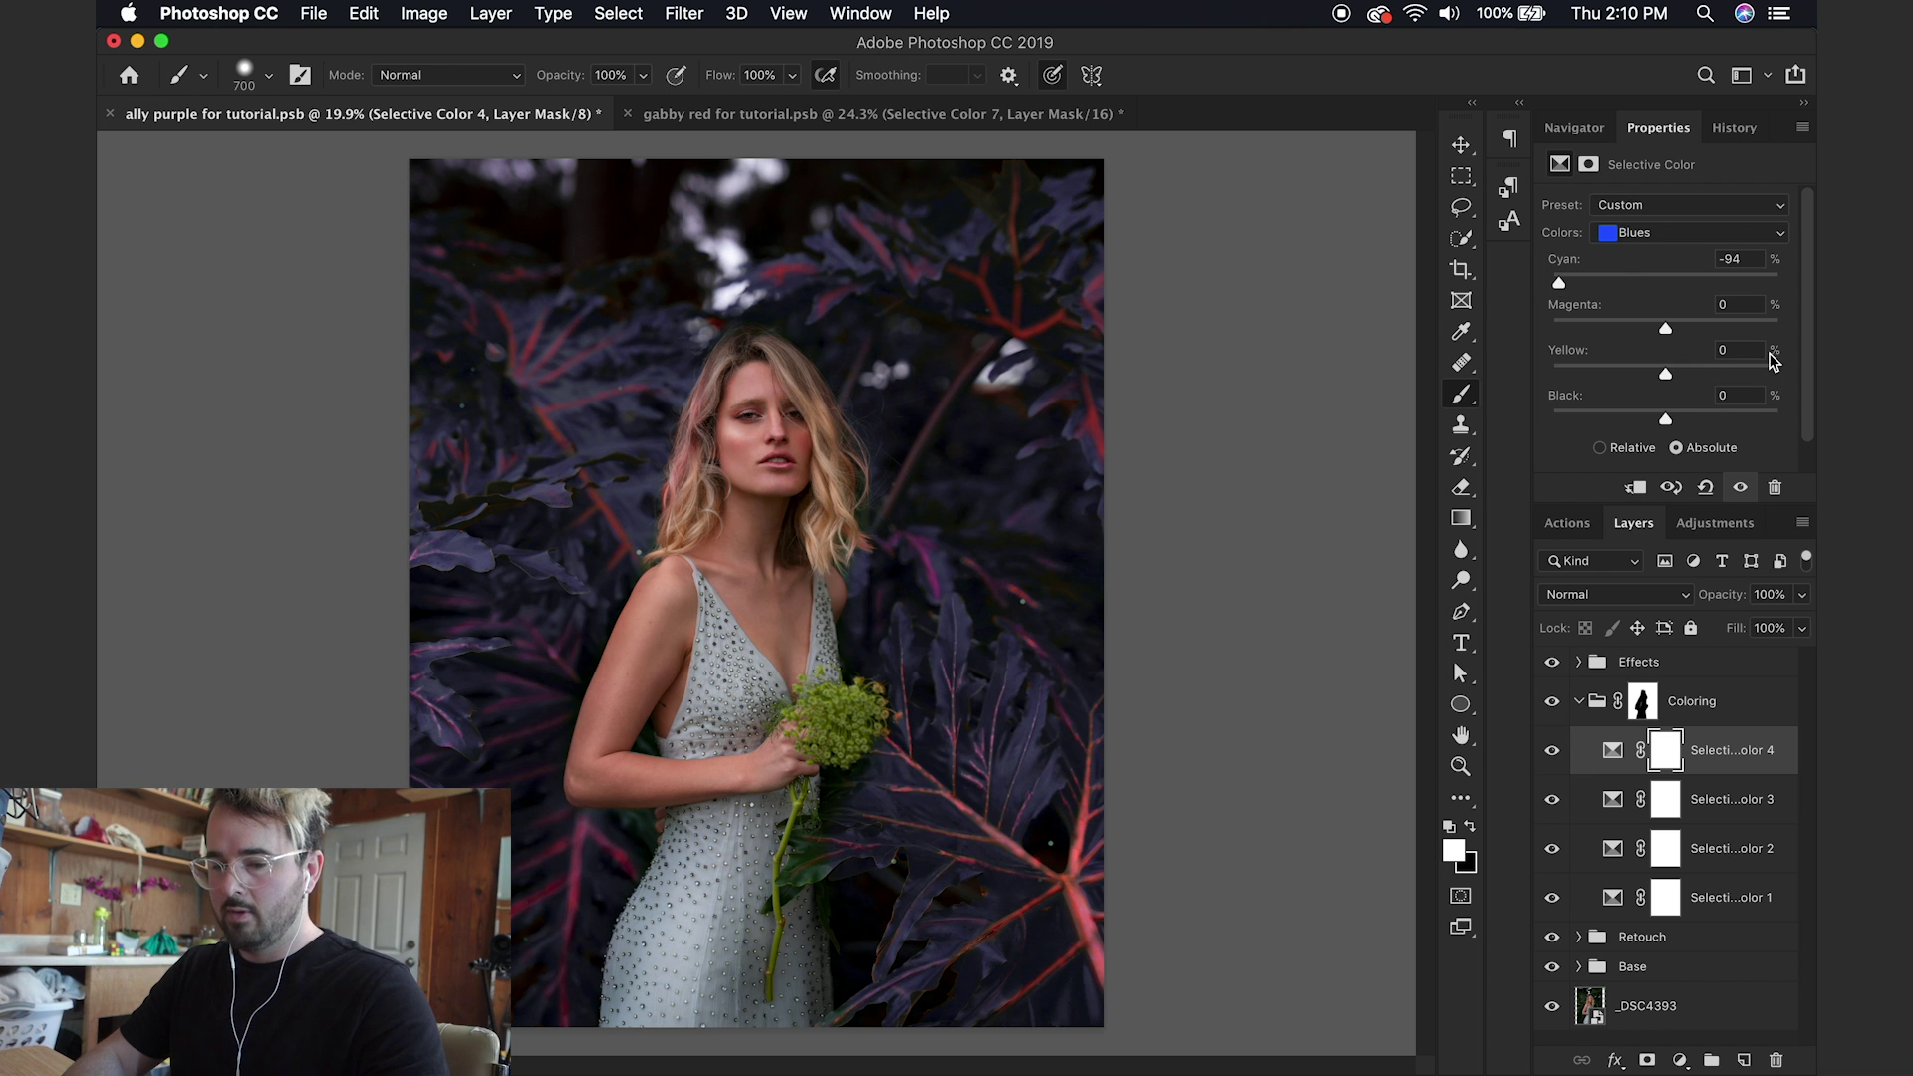
left_click_drag(1694, 329, 1646, 377)
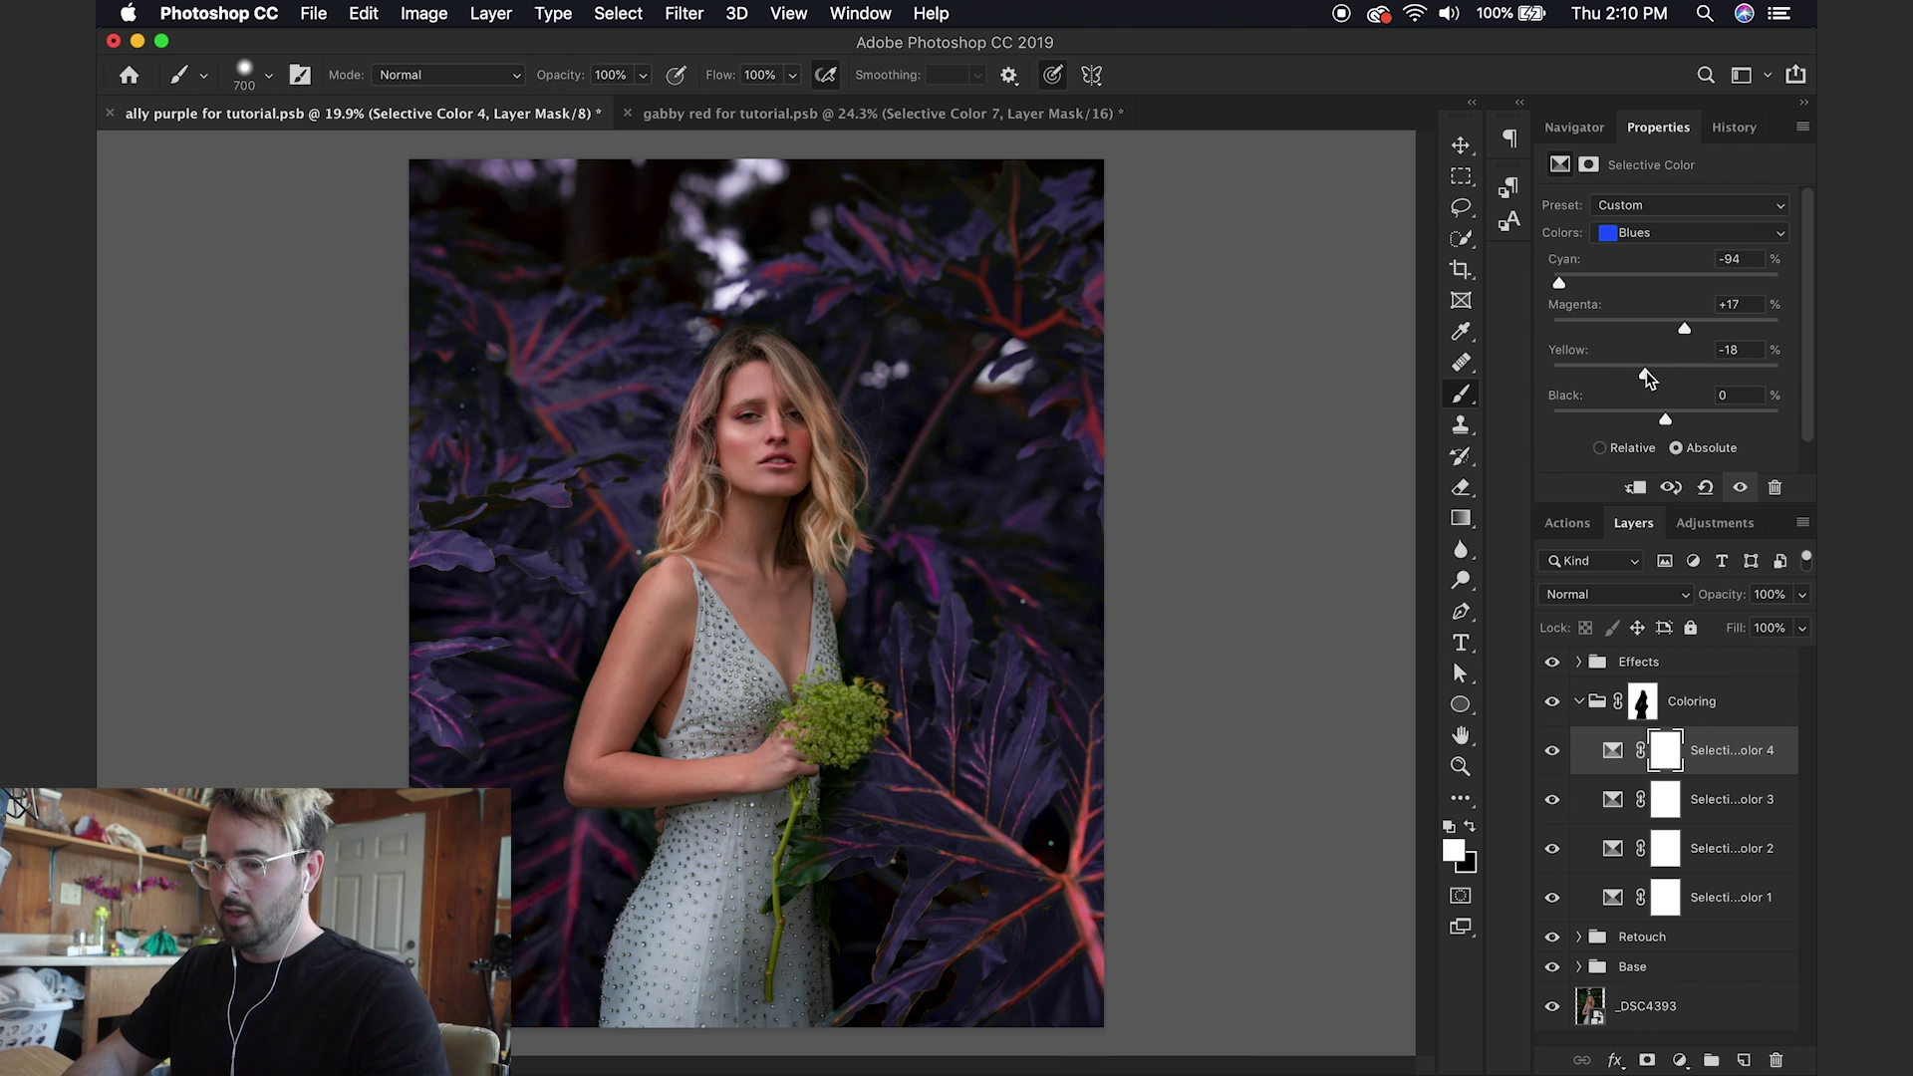
left_click(1708, 420)
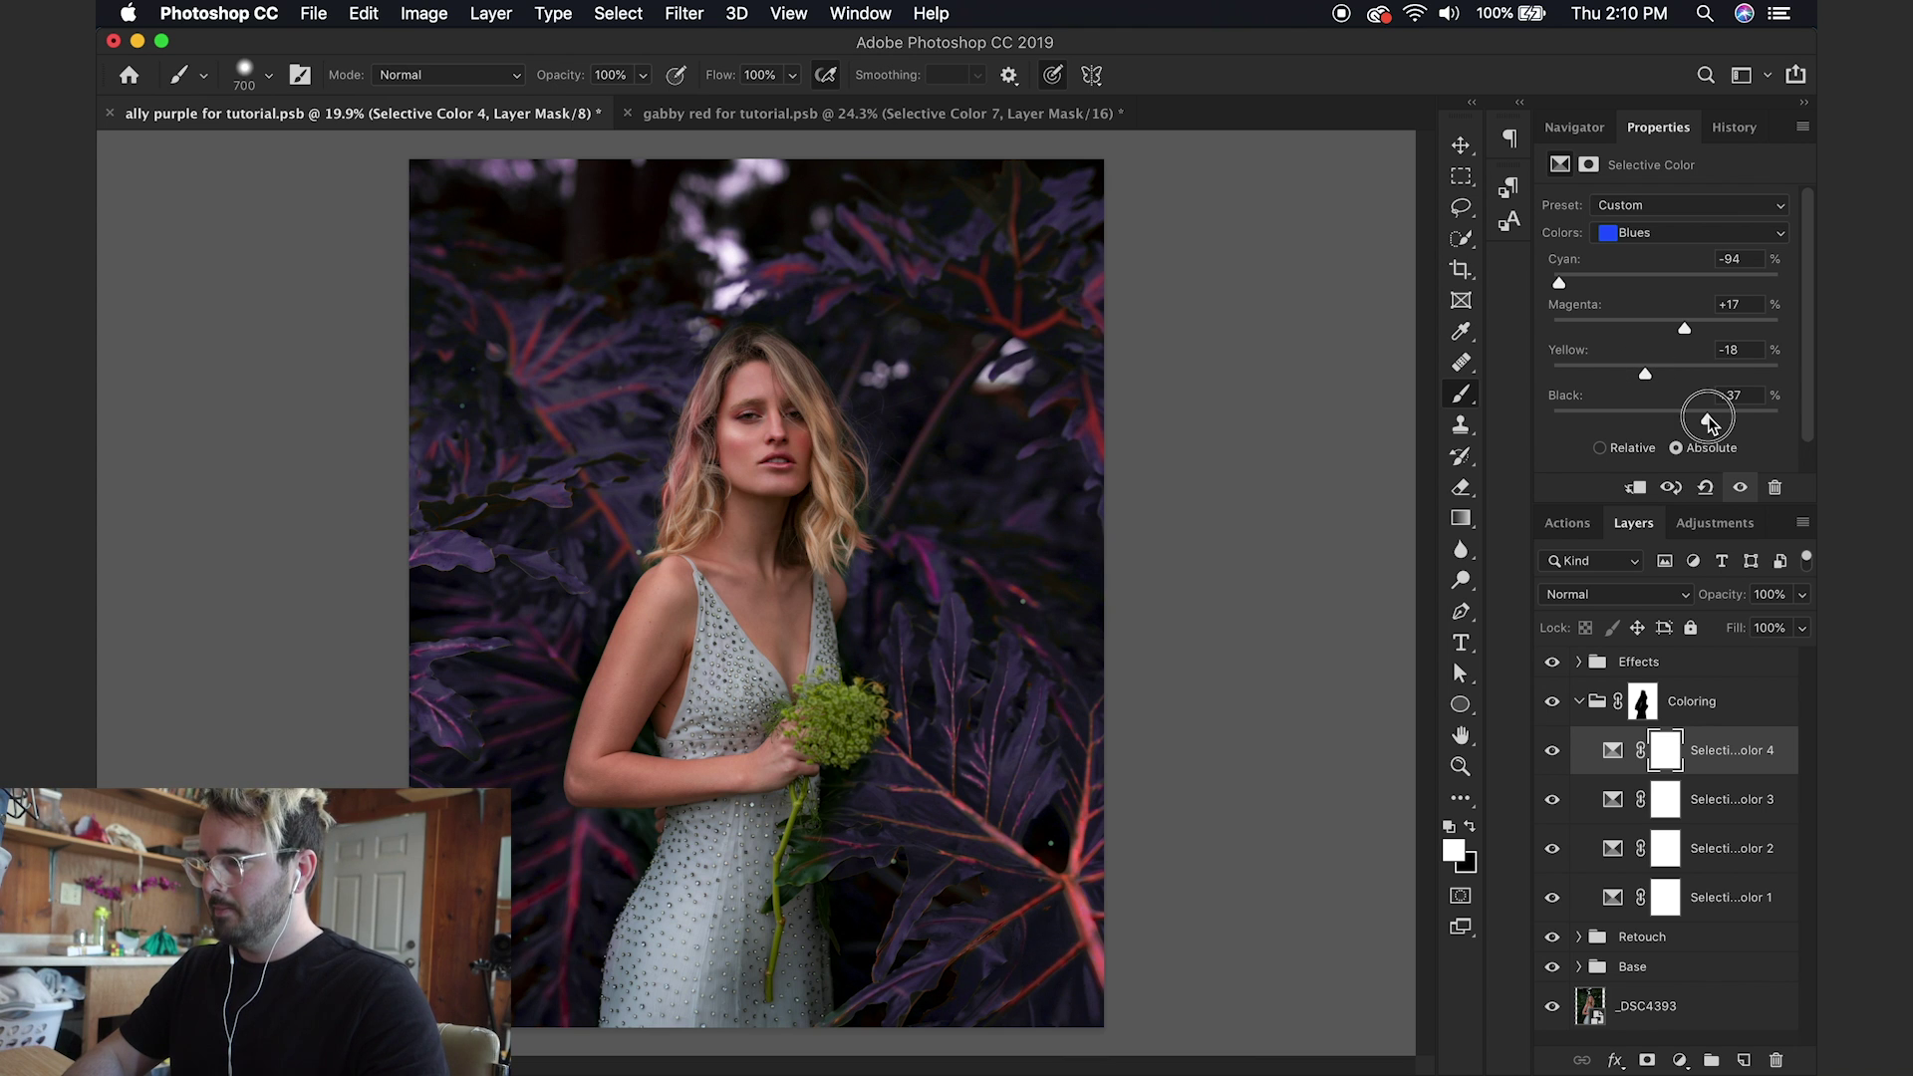
left_click_drag(1708, 419, 1701, 419)
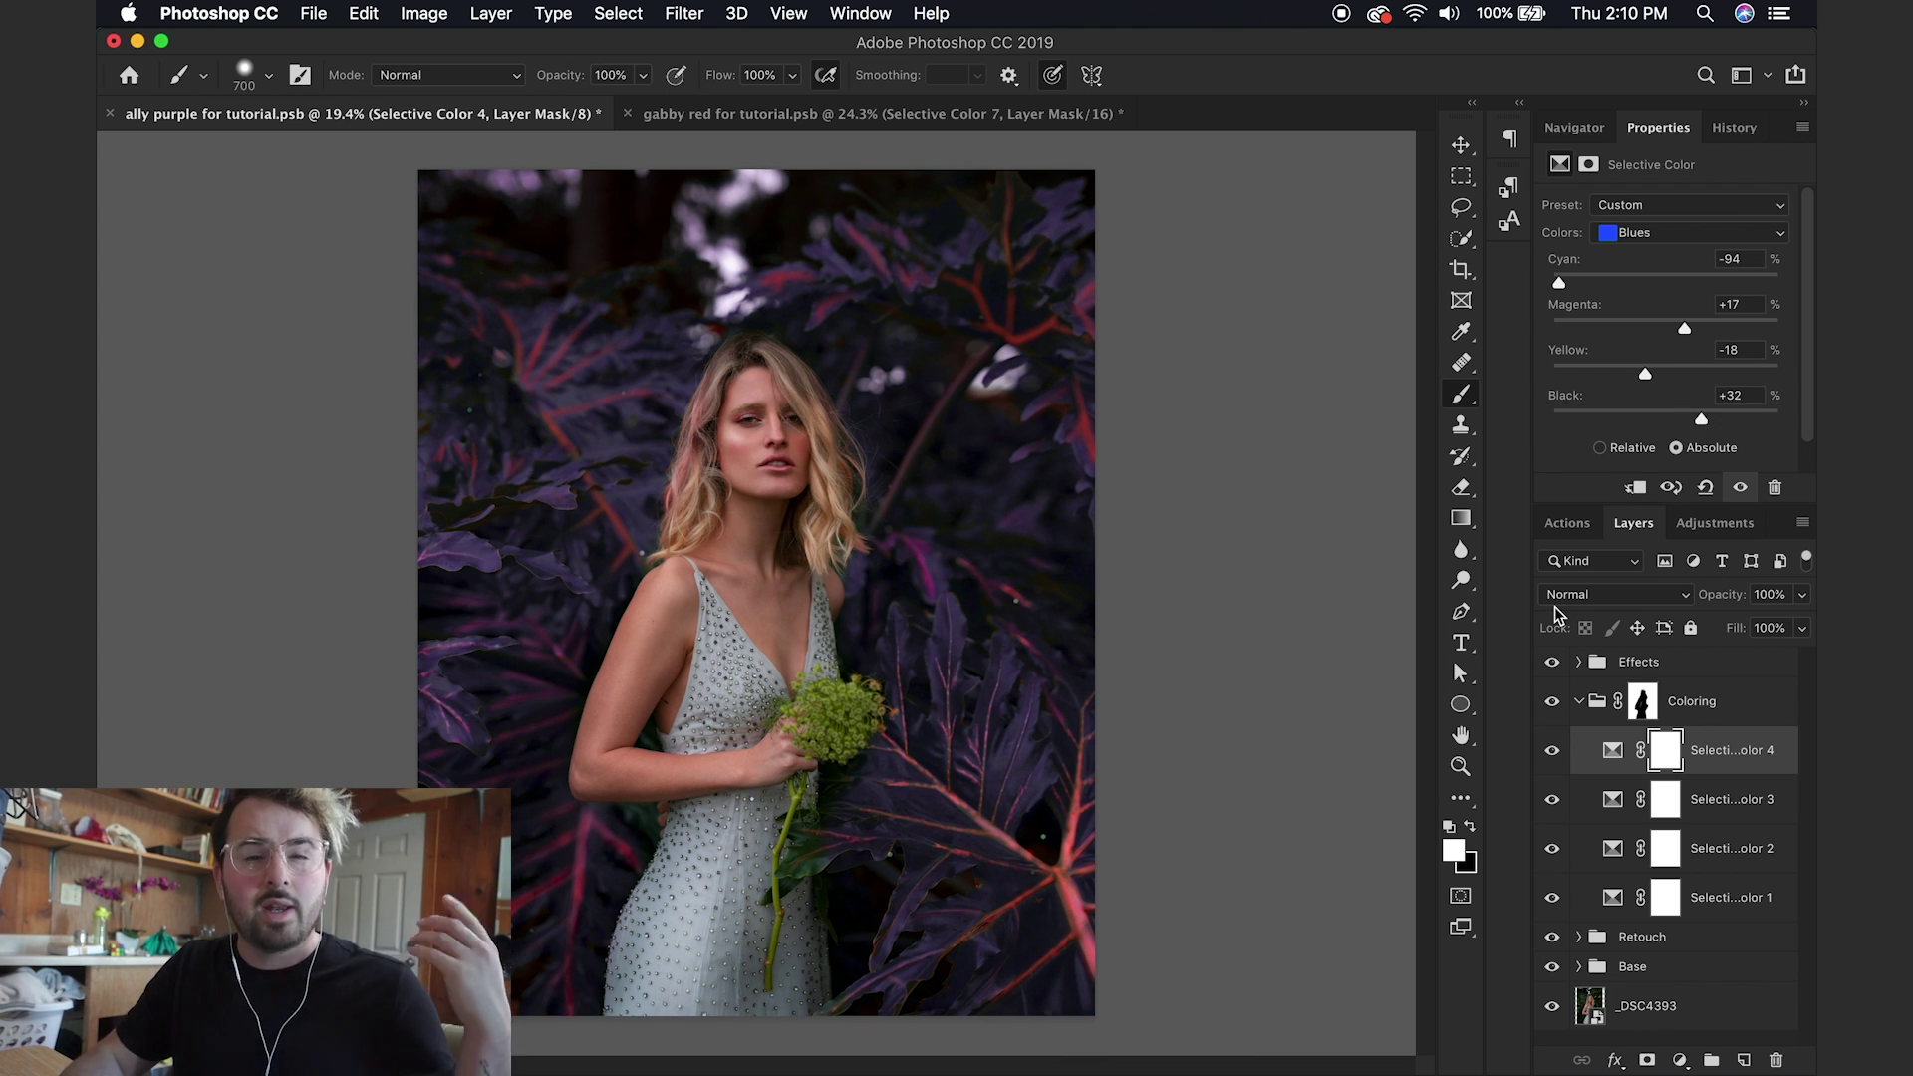